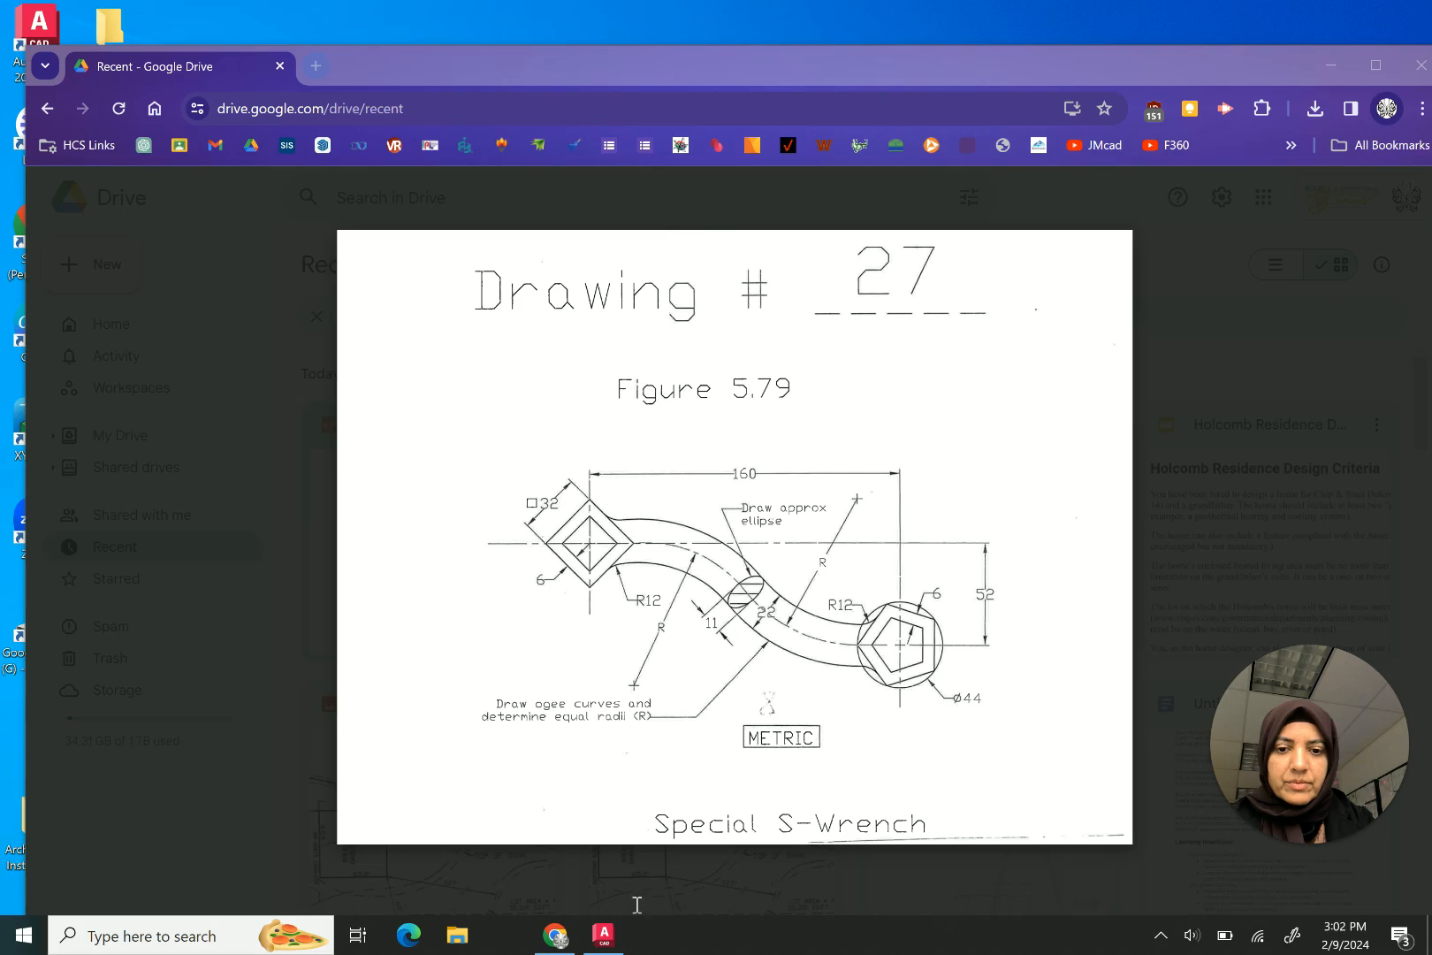
Step: Switch to AutoCAD and save the title block template as a new drawing named Drawing 27
{"action": "left_click", "coordinate": [604, 935]}
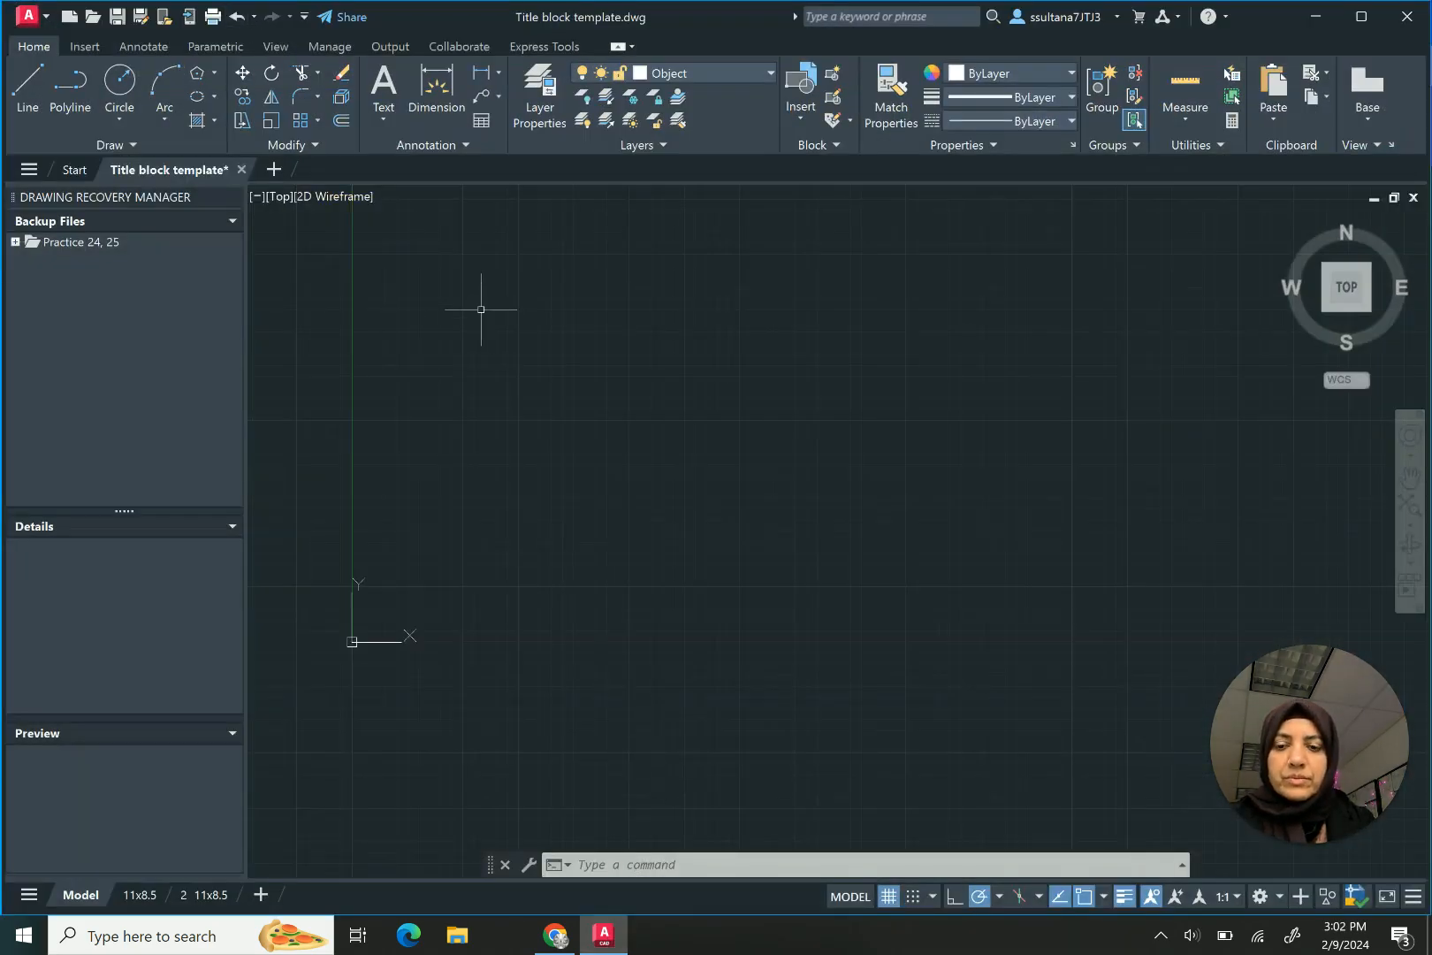
{"action": "left_click", "coordinate": [142, 17]}
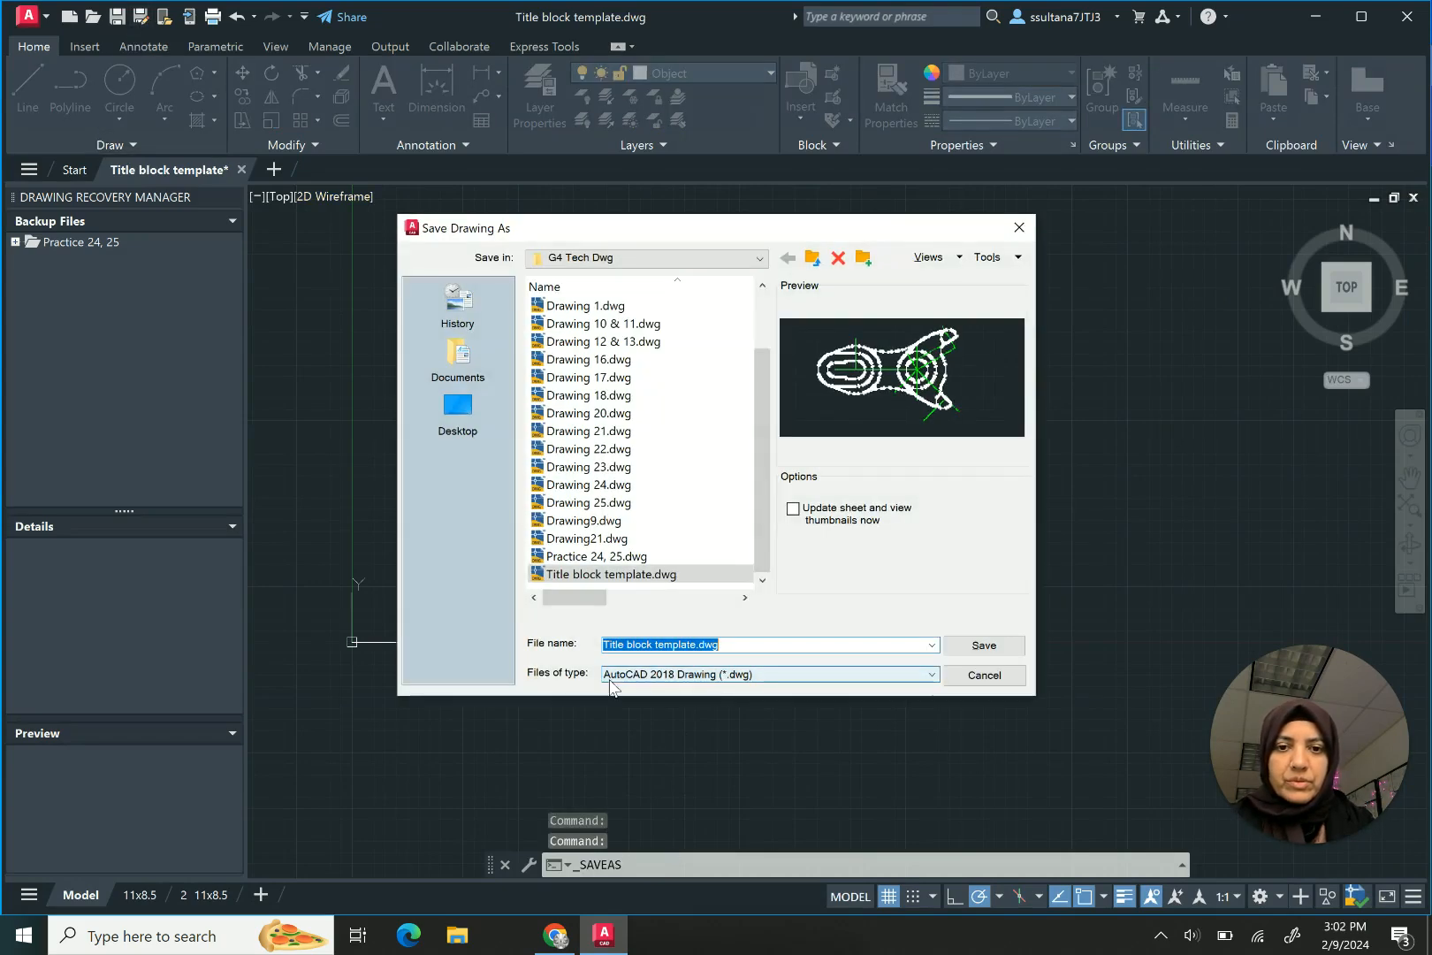
{"action": "type", "text": "D"}
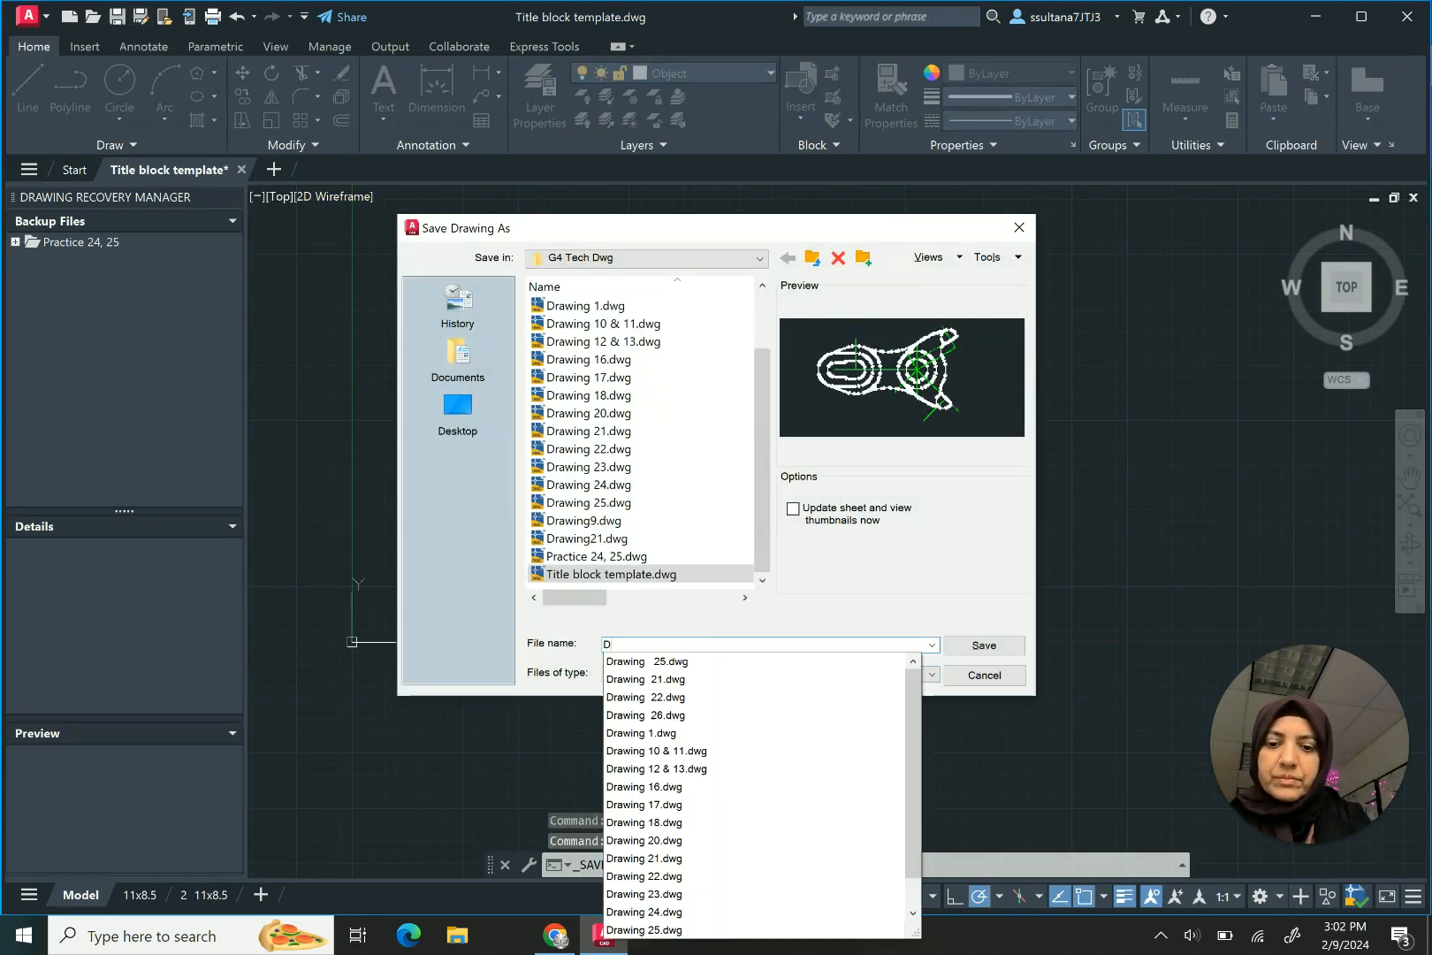
{"action": "type", "text": "rawing 2"}
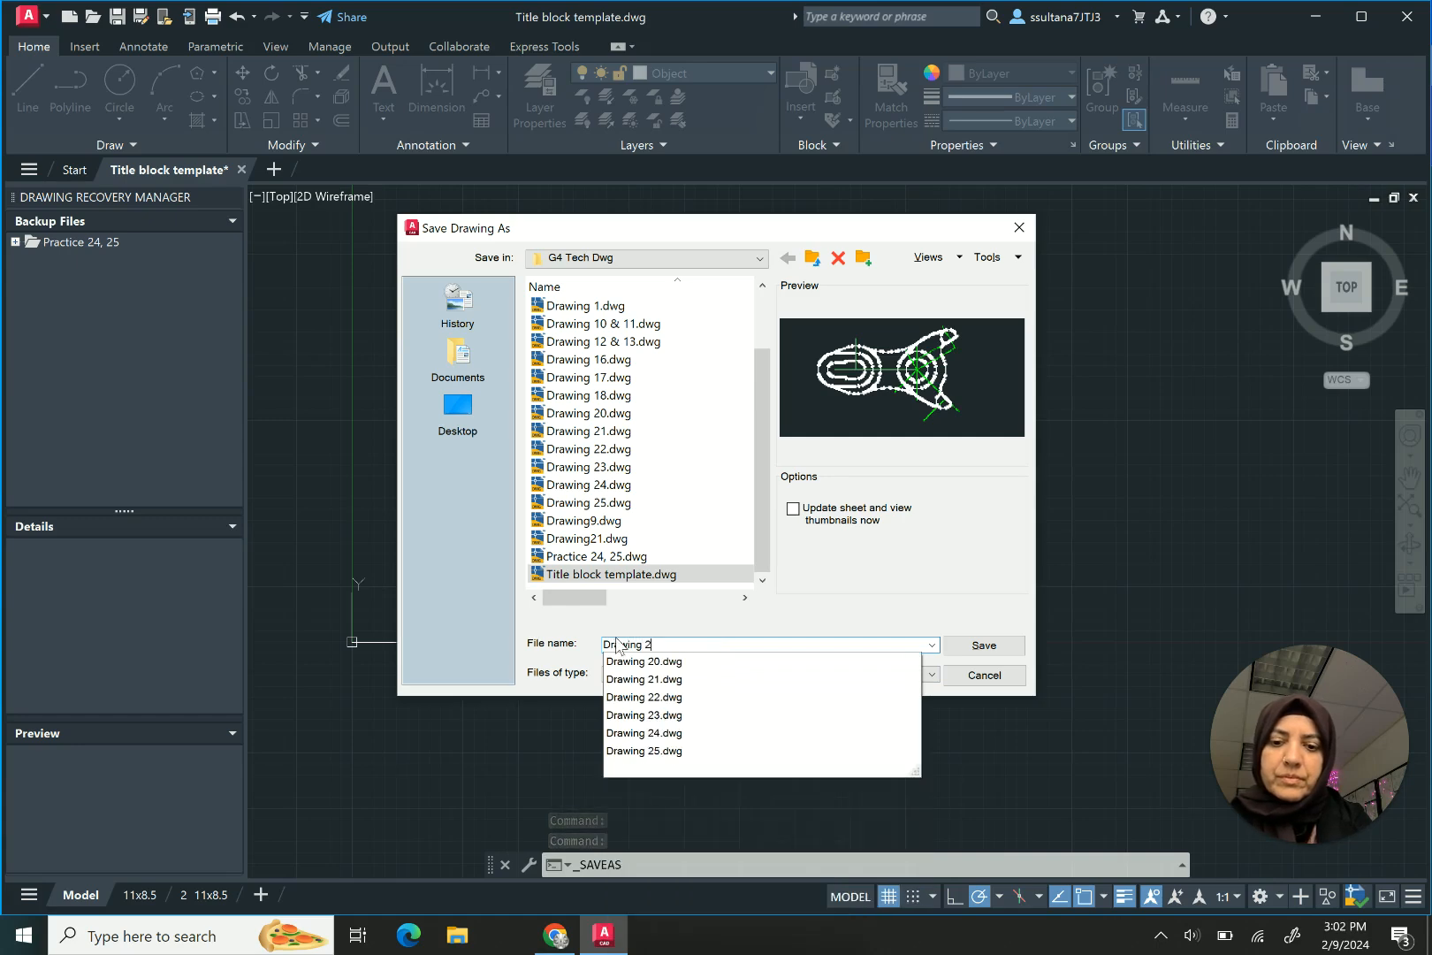
{"action": "type", "text": "7"}
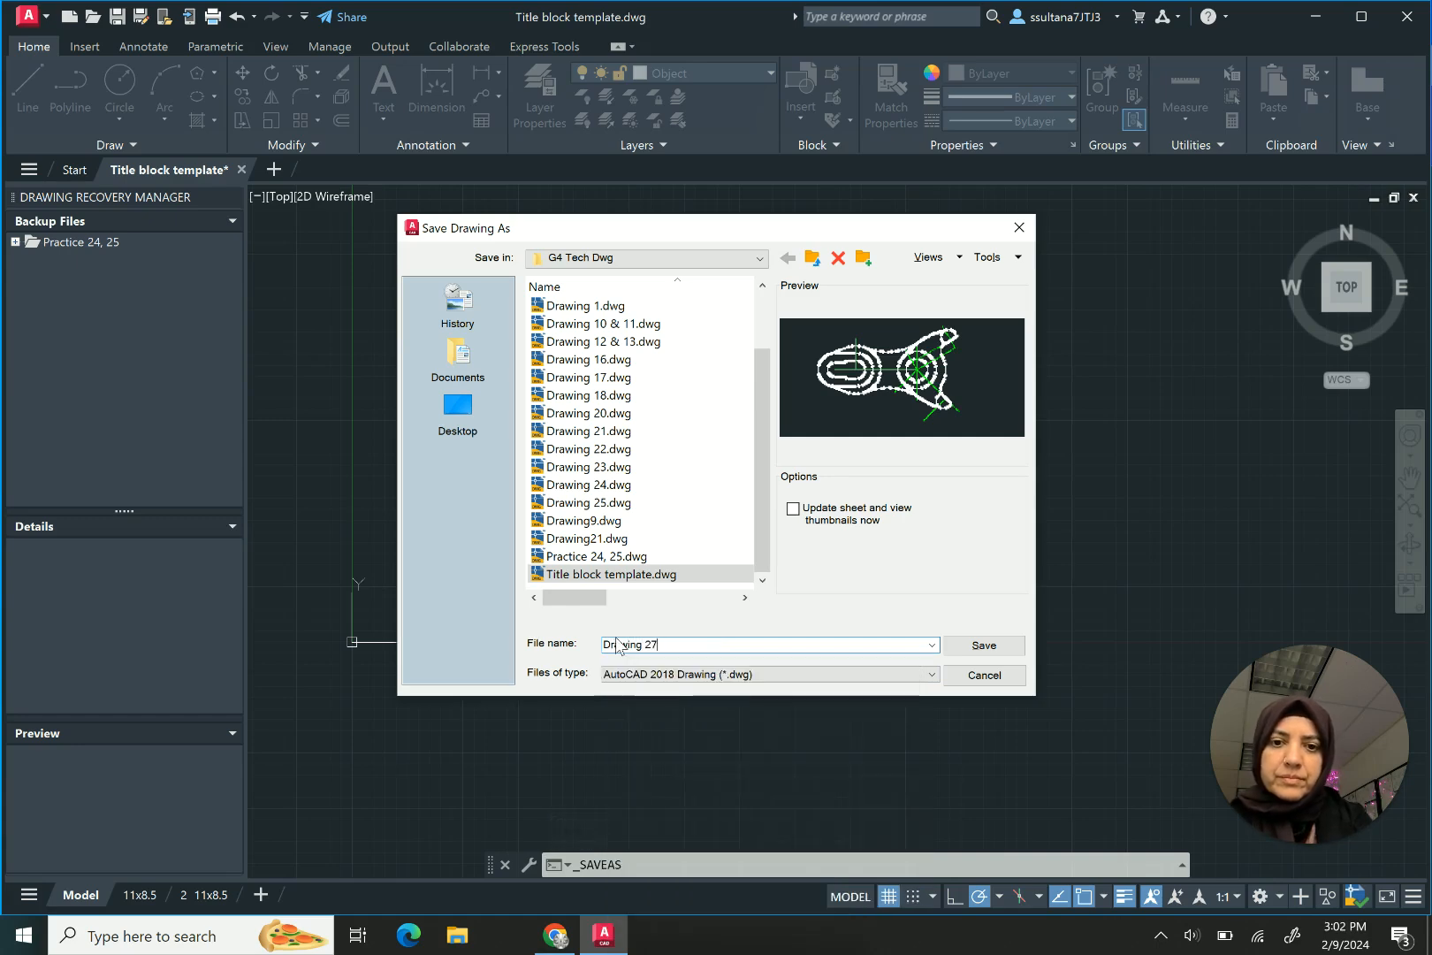
{"action": "left_click", "coordinate": [1003, 646]}
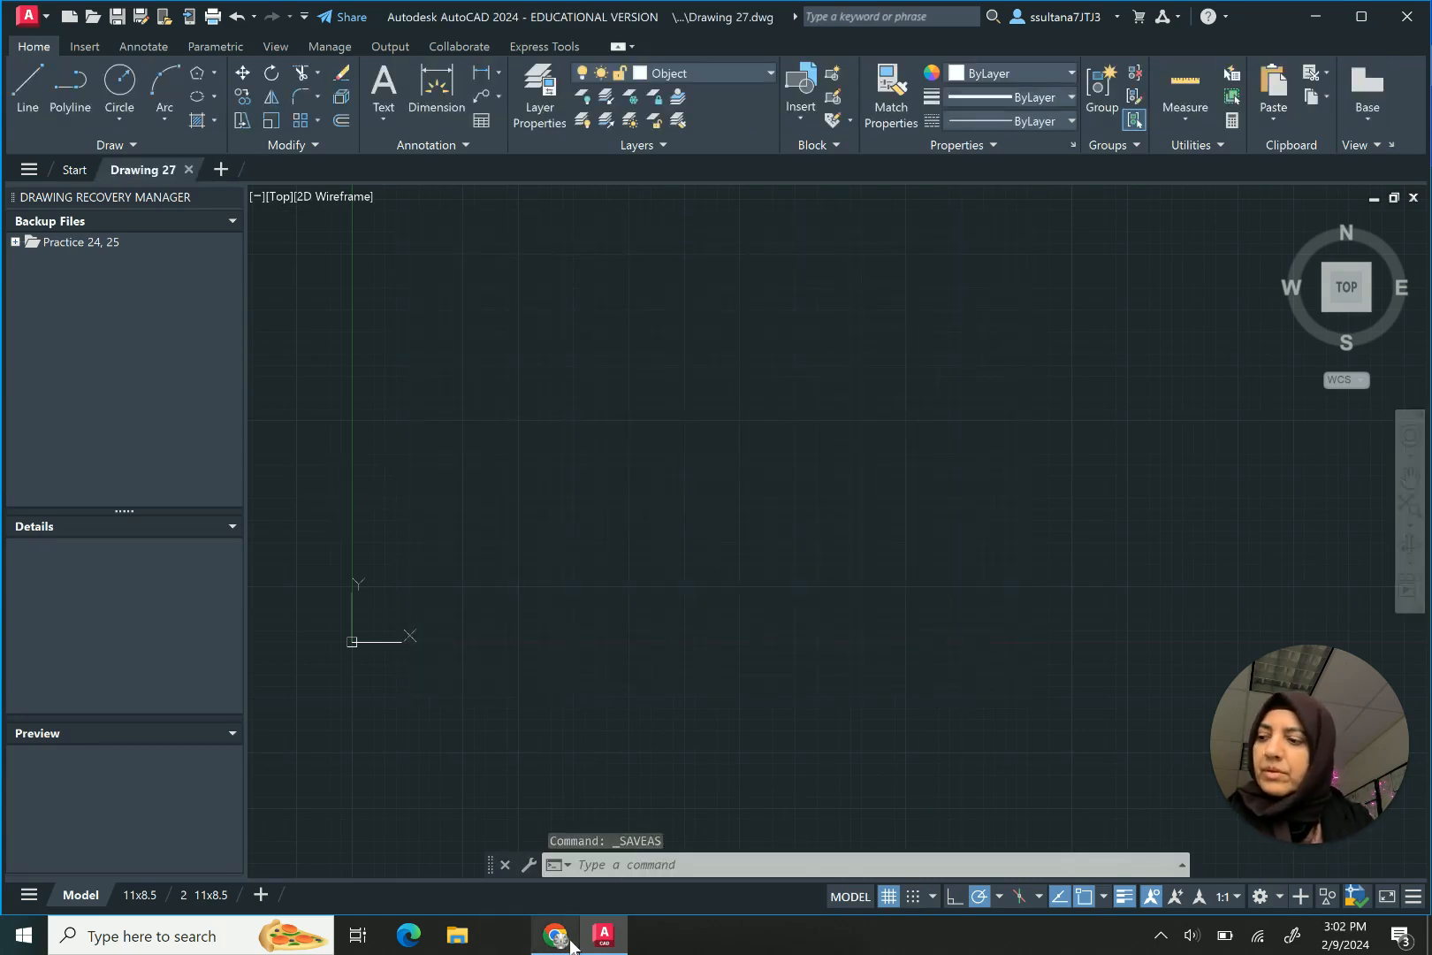
Step: On the Center layer with Ortho on, draw a 160 mm horizontal centerline to the right starting at 100,100
{"action": "mouse_move", "coordinate": [563, 944]}
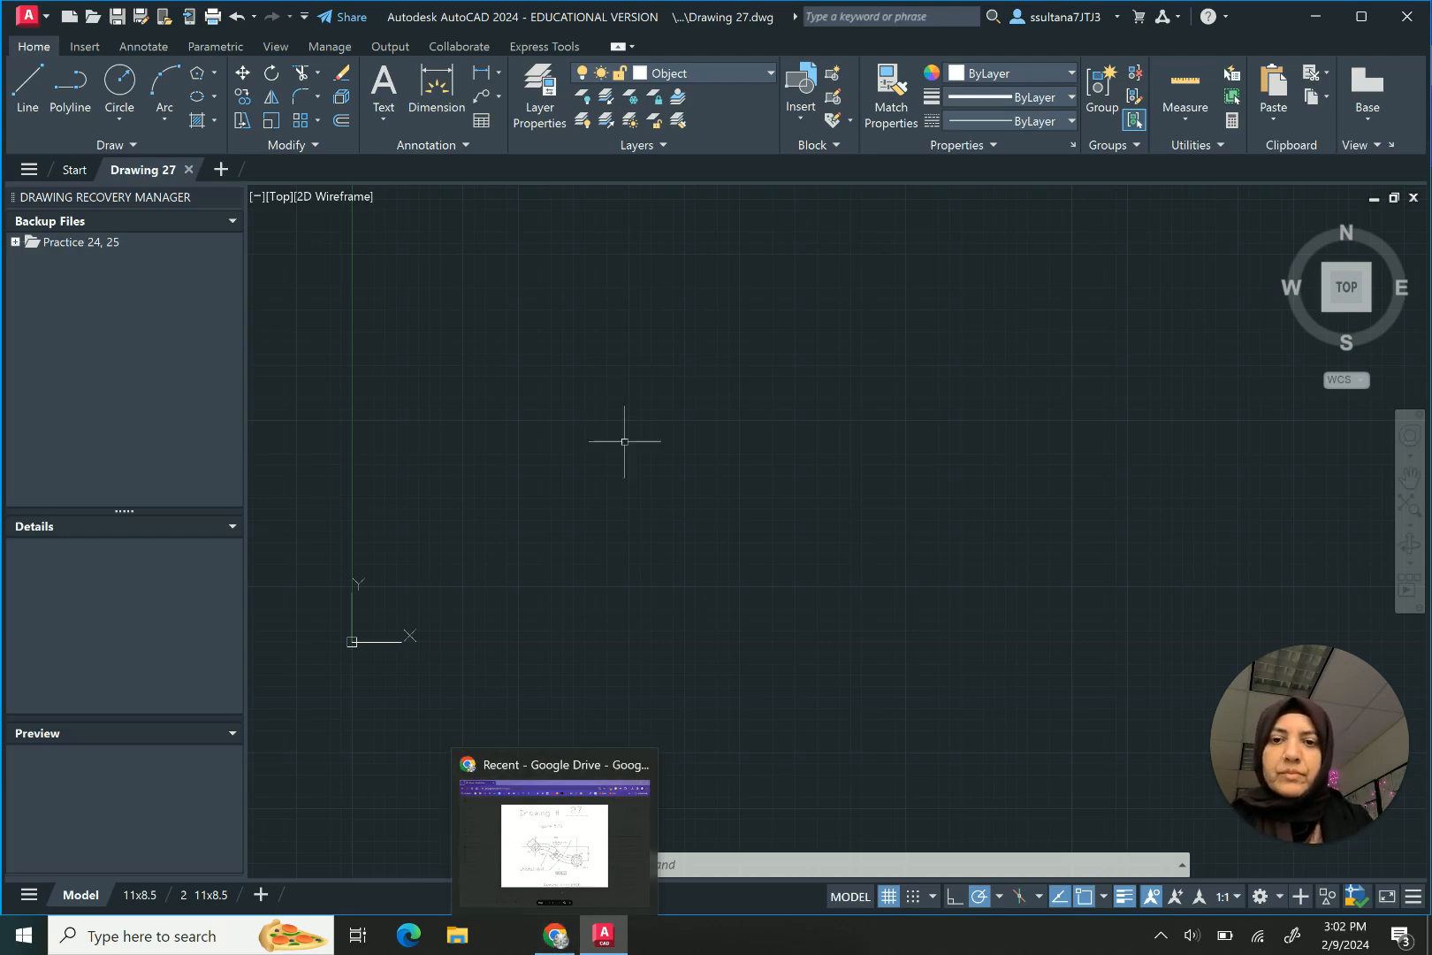
{"action": "left_click", "coordinate": [728, 73]}
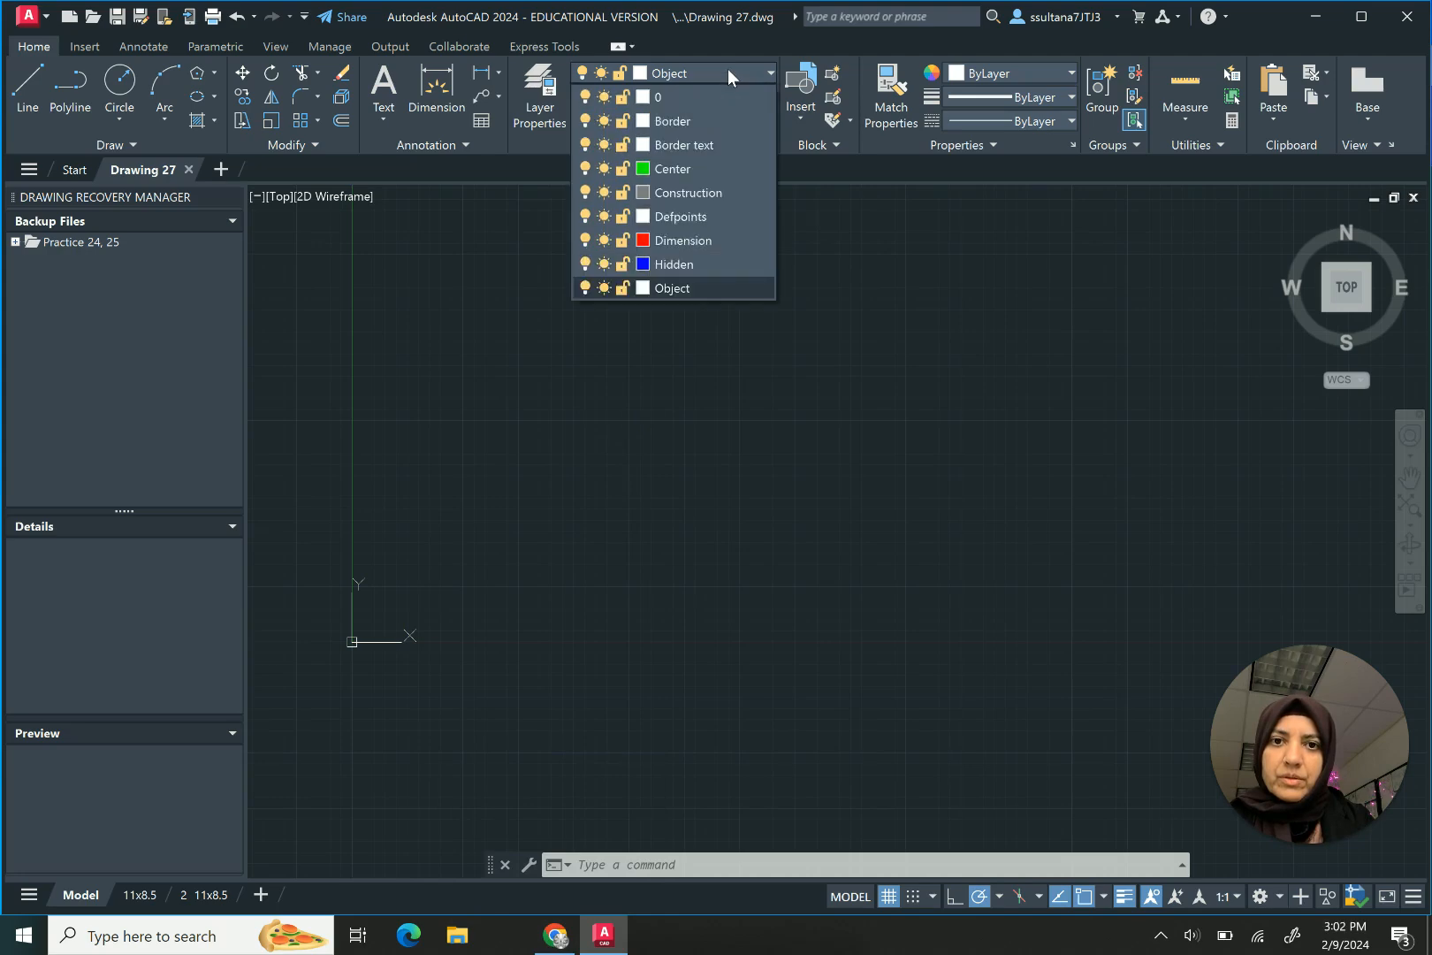
{"action": "left_click", "coordinate": [686, 169]}
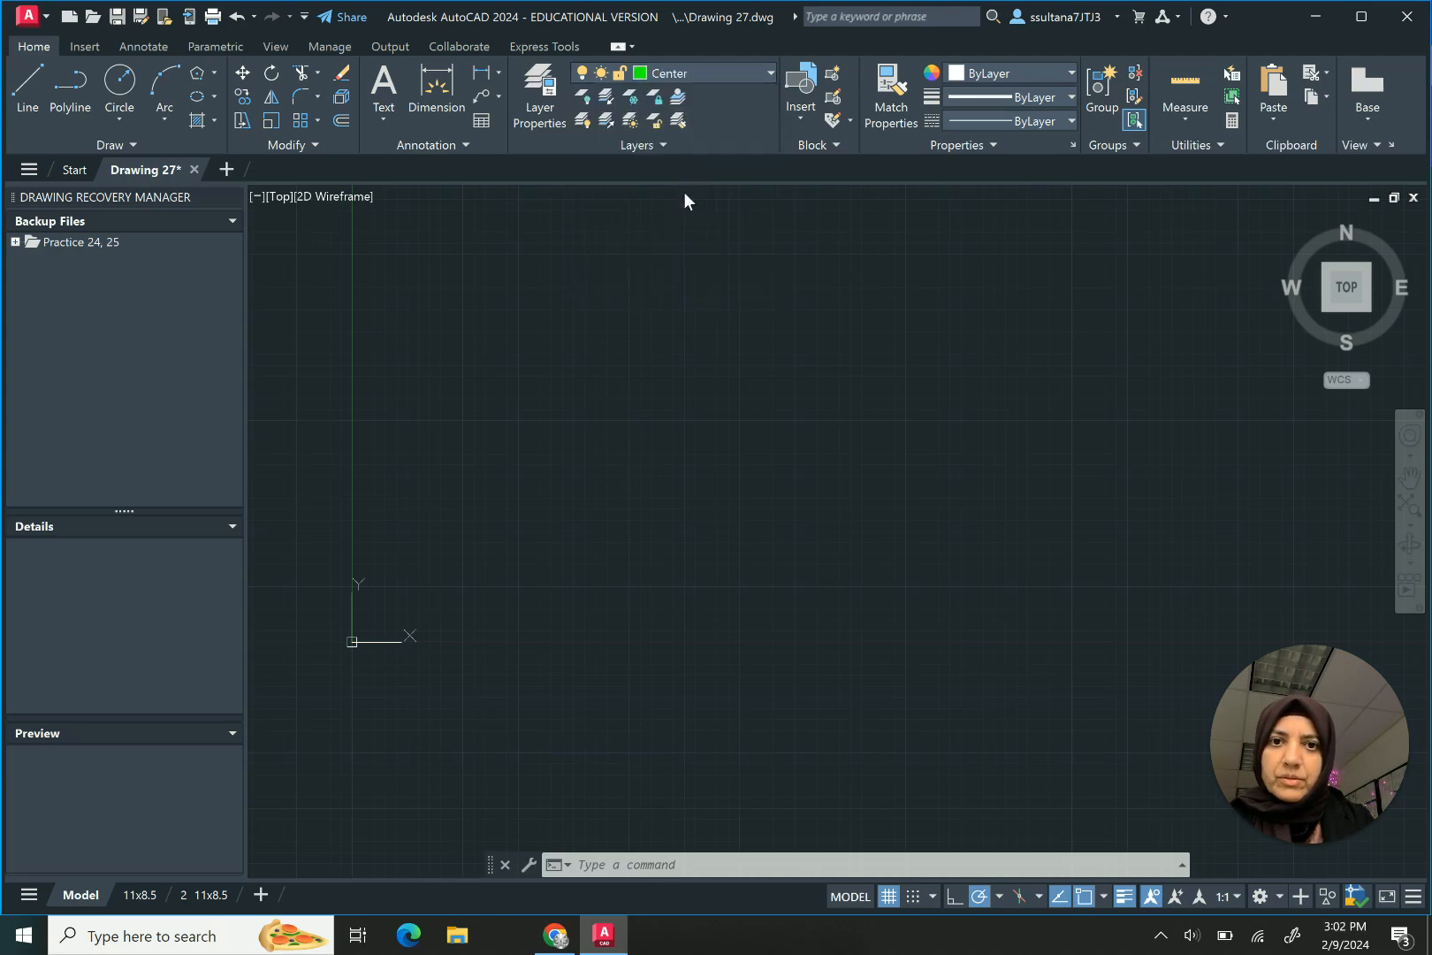
{"action": "left_click", "coordinate": [33, 81]}
{"action": "left_click", "coordinate": [950, 896]}
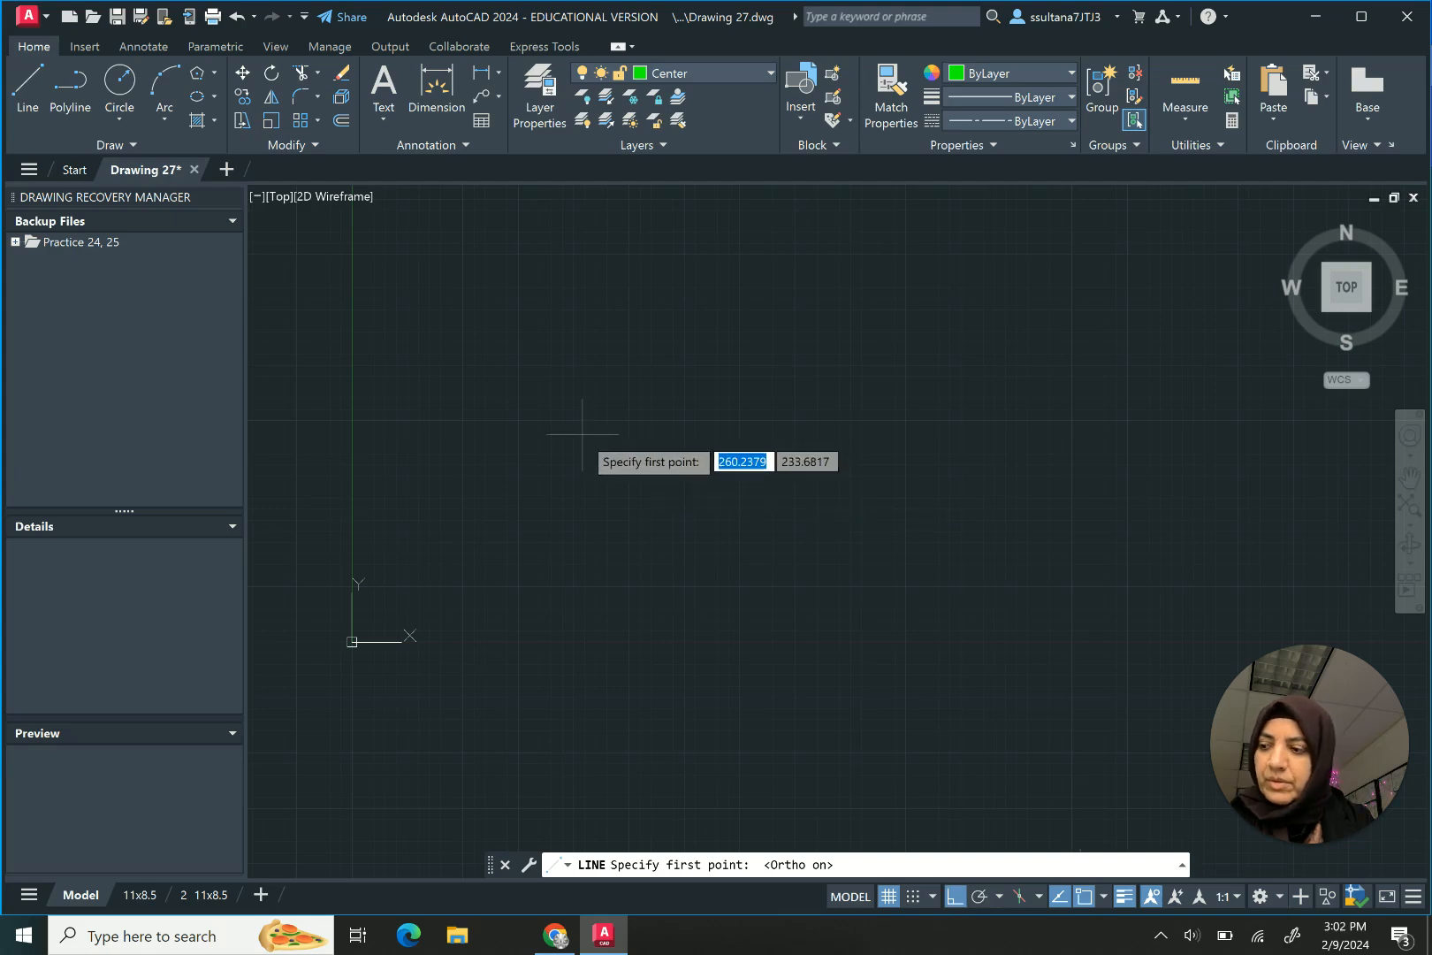
{"action": "type", "text": "100"}
{"action": "key", "text": "Tab"}
{"action": "type", "text": "100"}
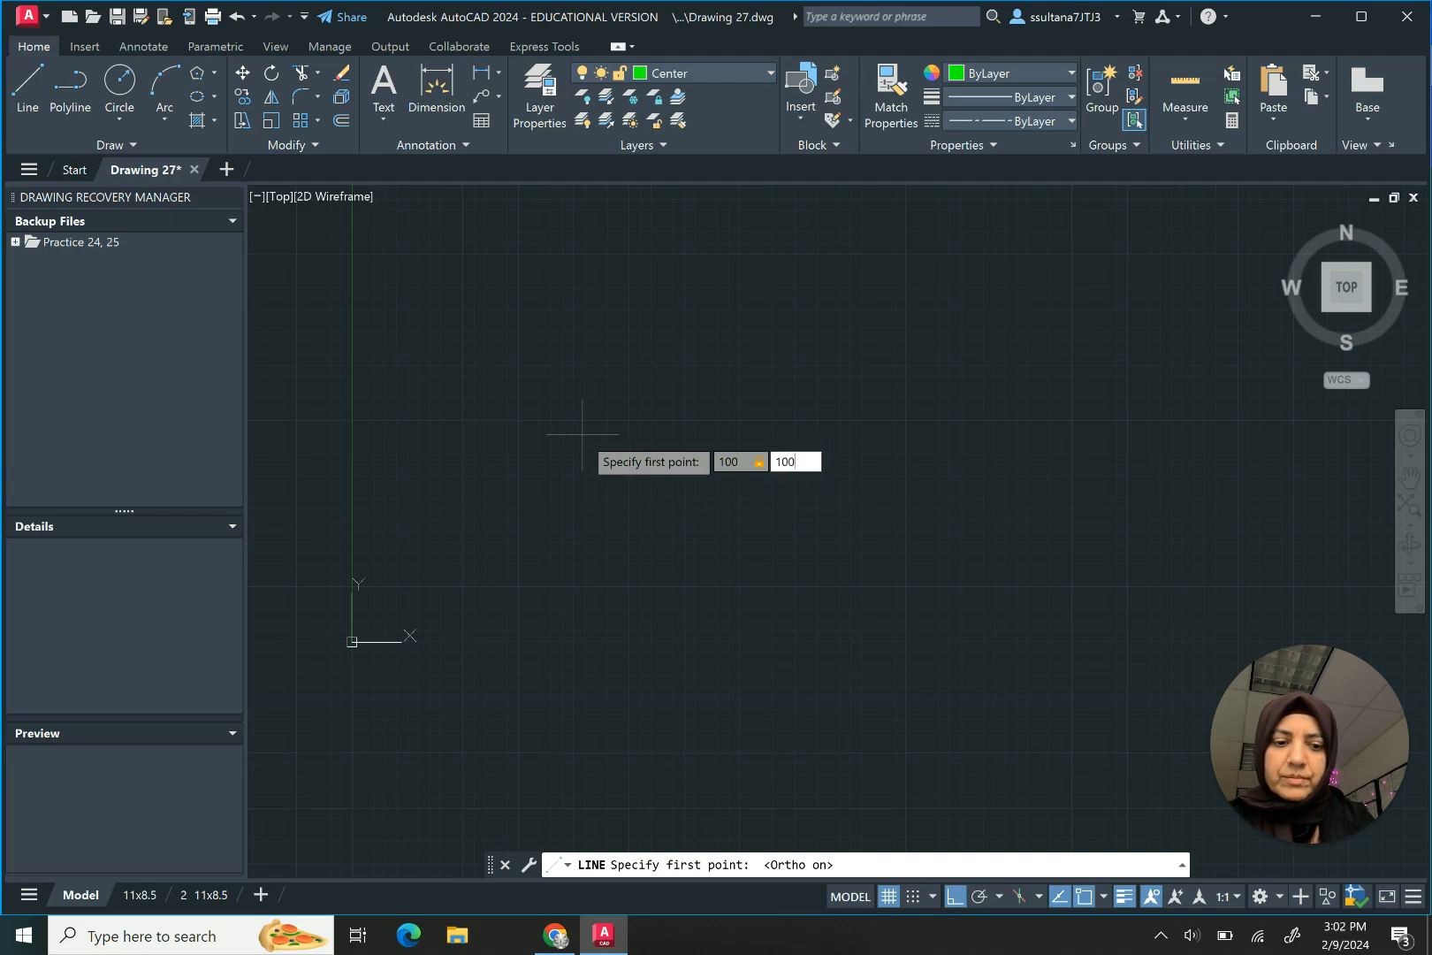
{"action": "key", "text": "Return"}
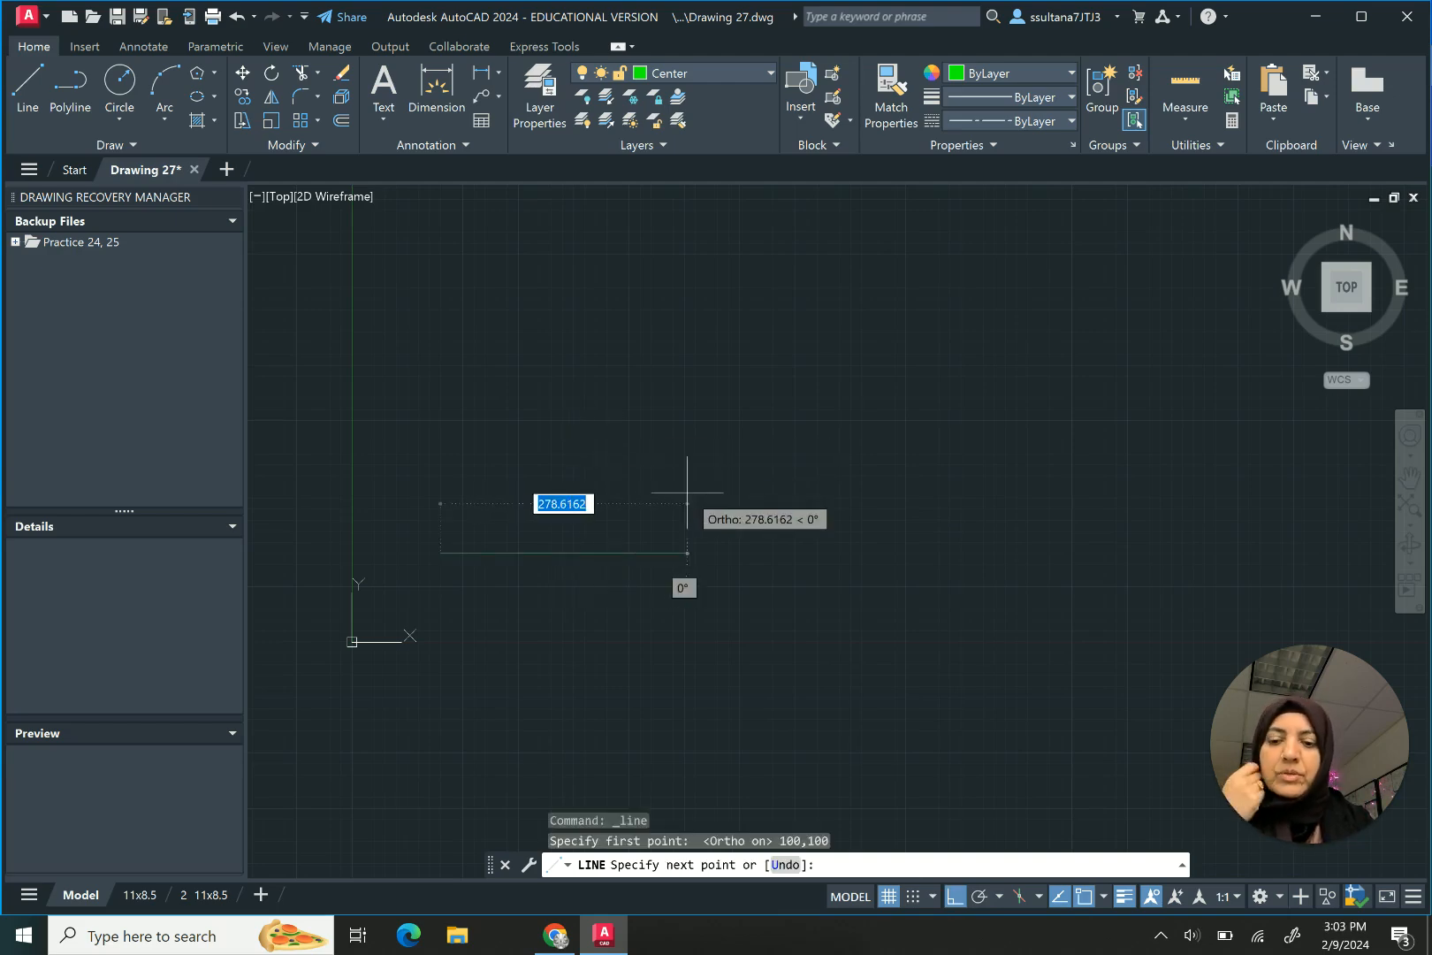
{"action": "type", "text": "160"}
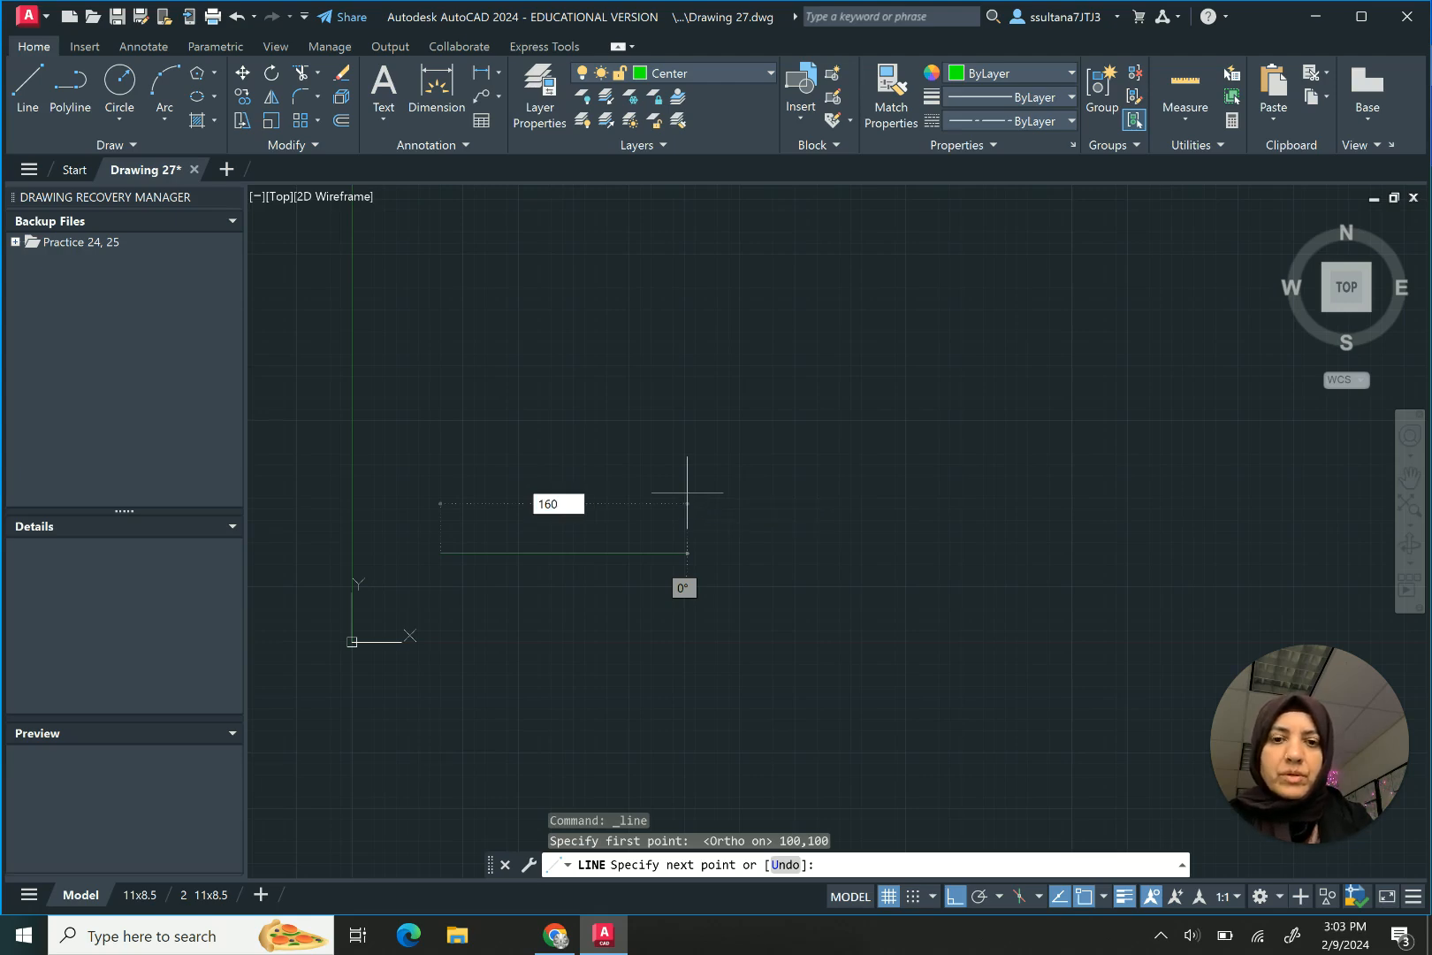
{"action": "key", "text": "Return"}
Step: On the Object layer, draw a four-sided polygon by edge, running 32 mm leftward from the centerline's left endpoint
{"action": "scroll", "coordinate": [430, 559], "scroll_direction": "up", "scroll_amount": 6}
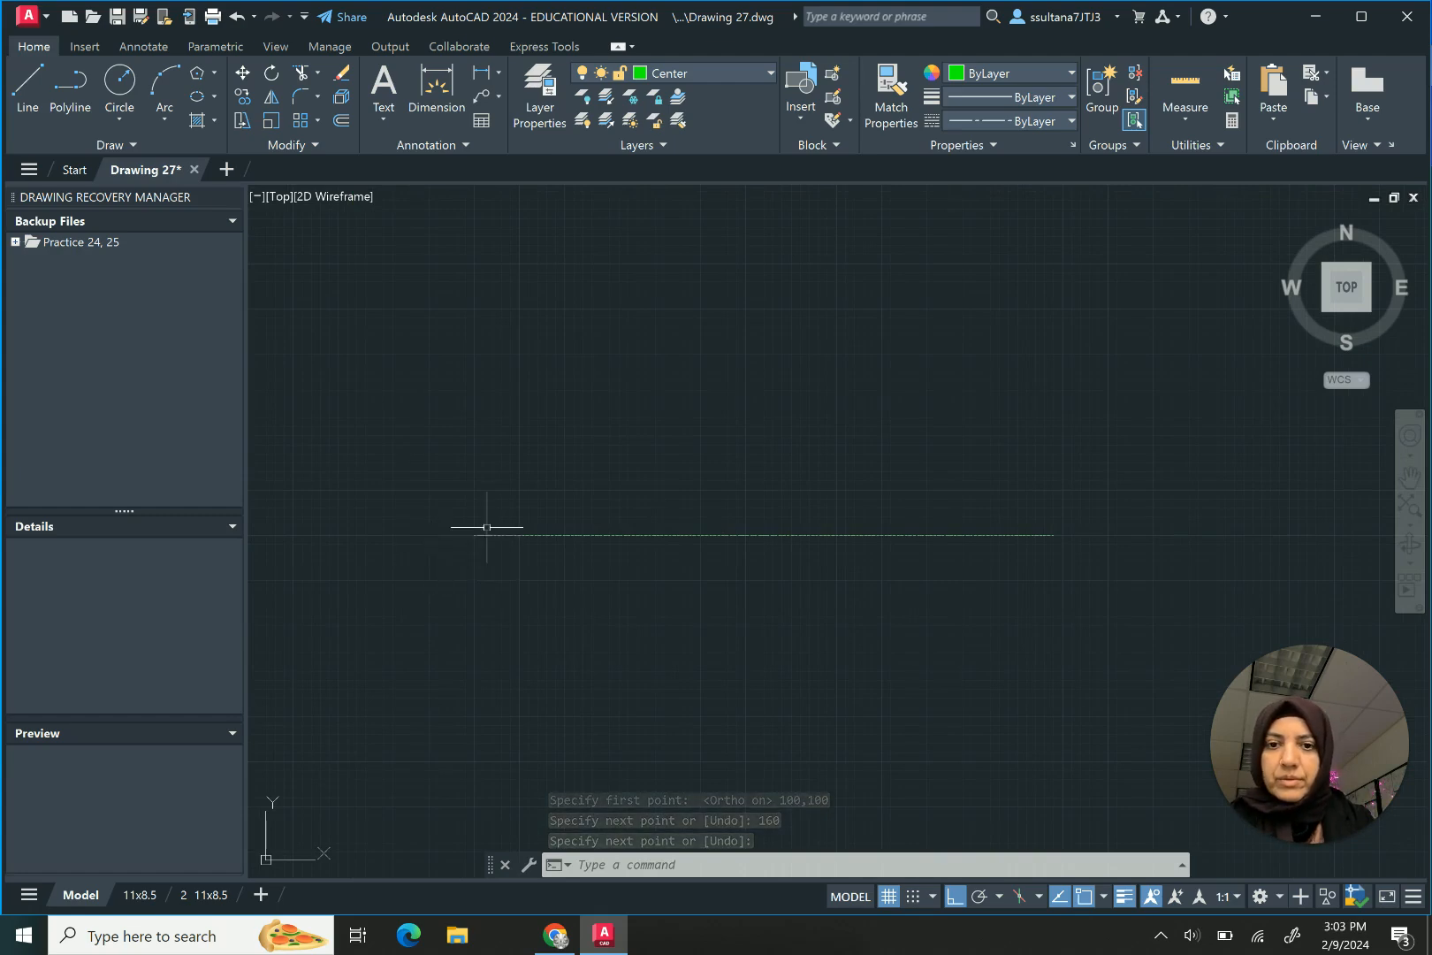
{"action": "scroll", "coordinate": [469, 531], "scroll_direction": "up", "scroll_amount": 2}
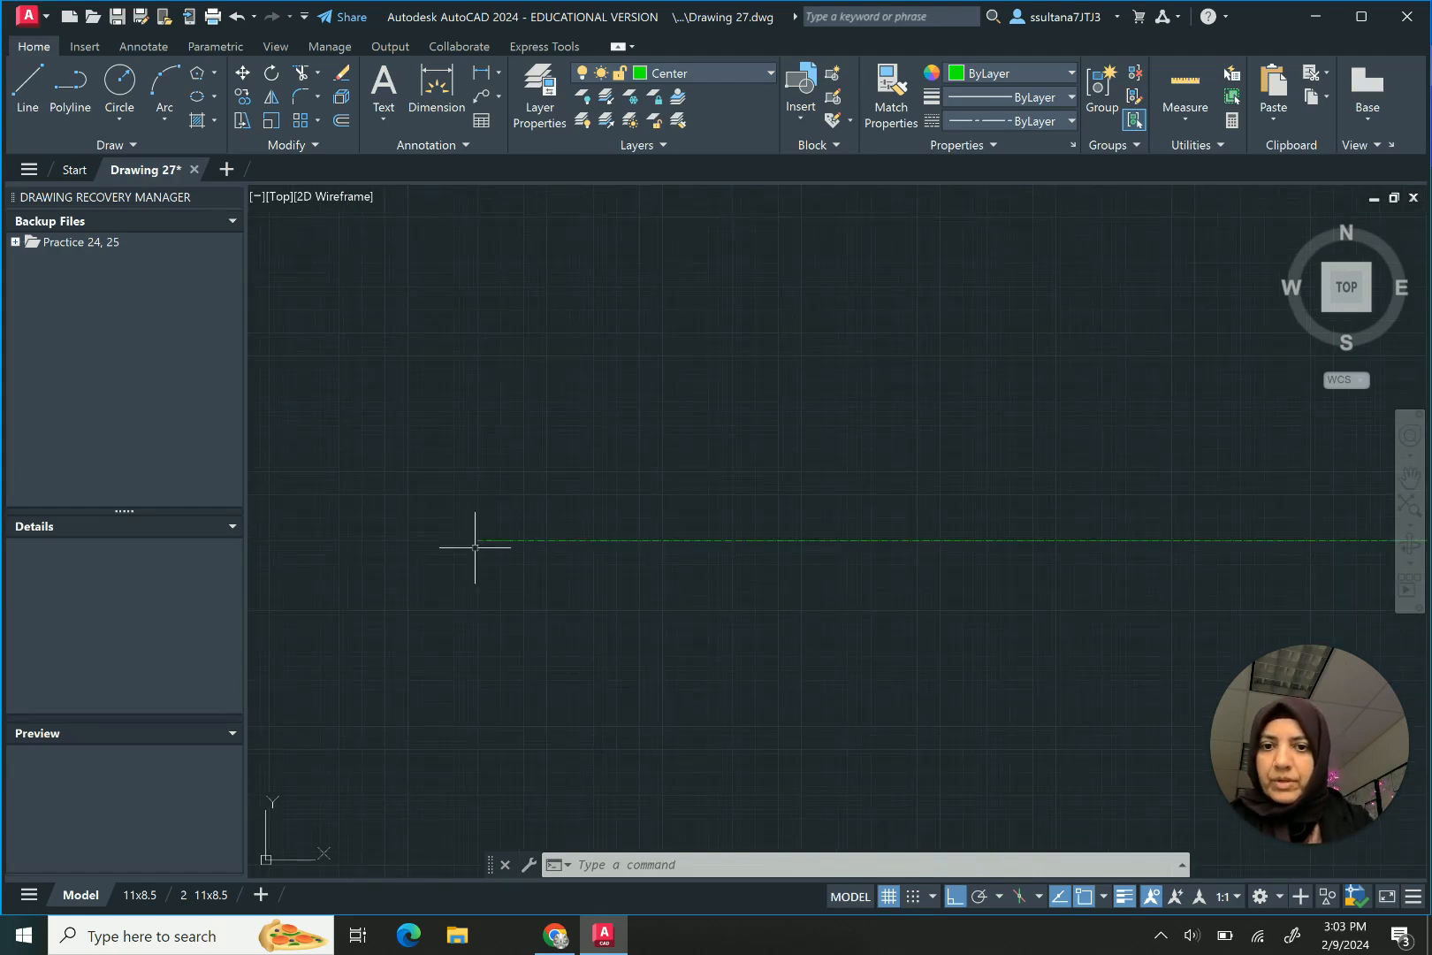
{"action": "scroll", "coordinate": [442, 535], "scroll_direction": "up", "scroll_amount": 1}
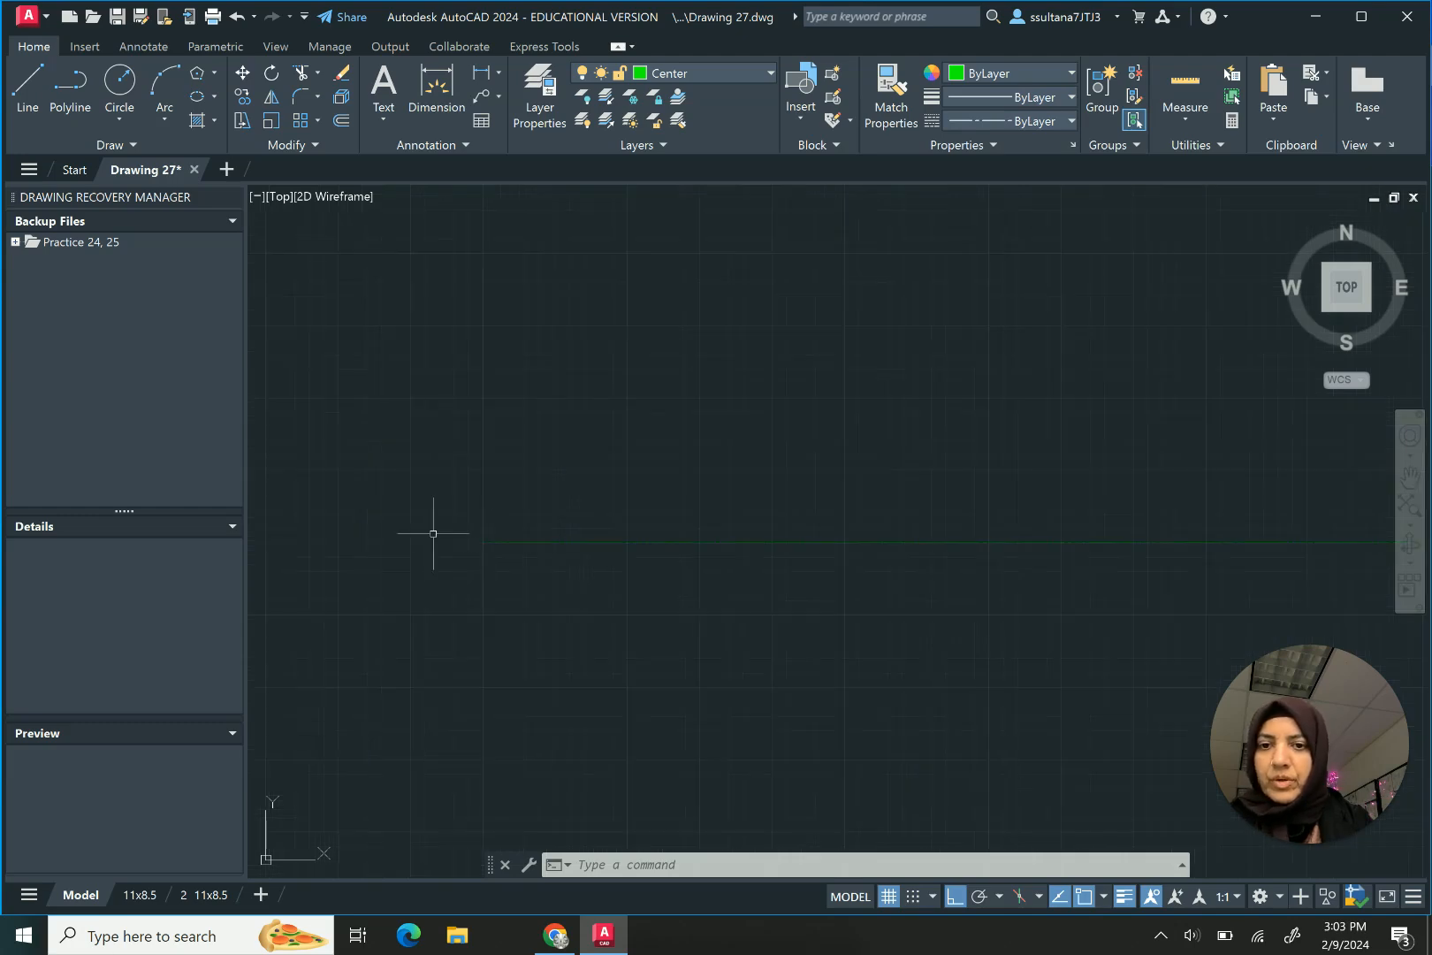
{"action": "left_click", "coordinate": [198, 73]}
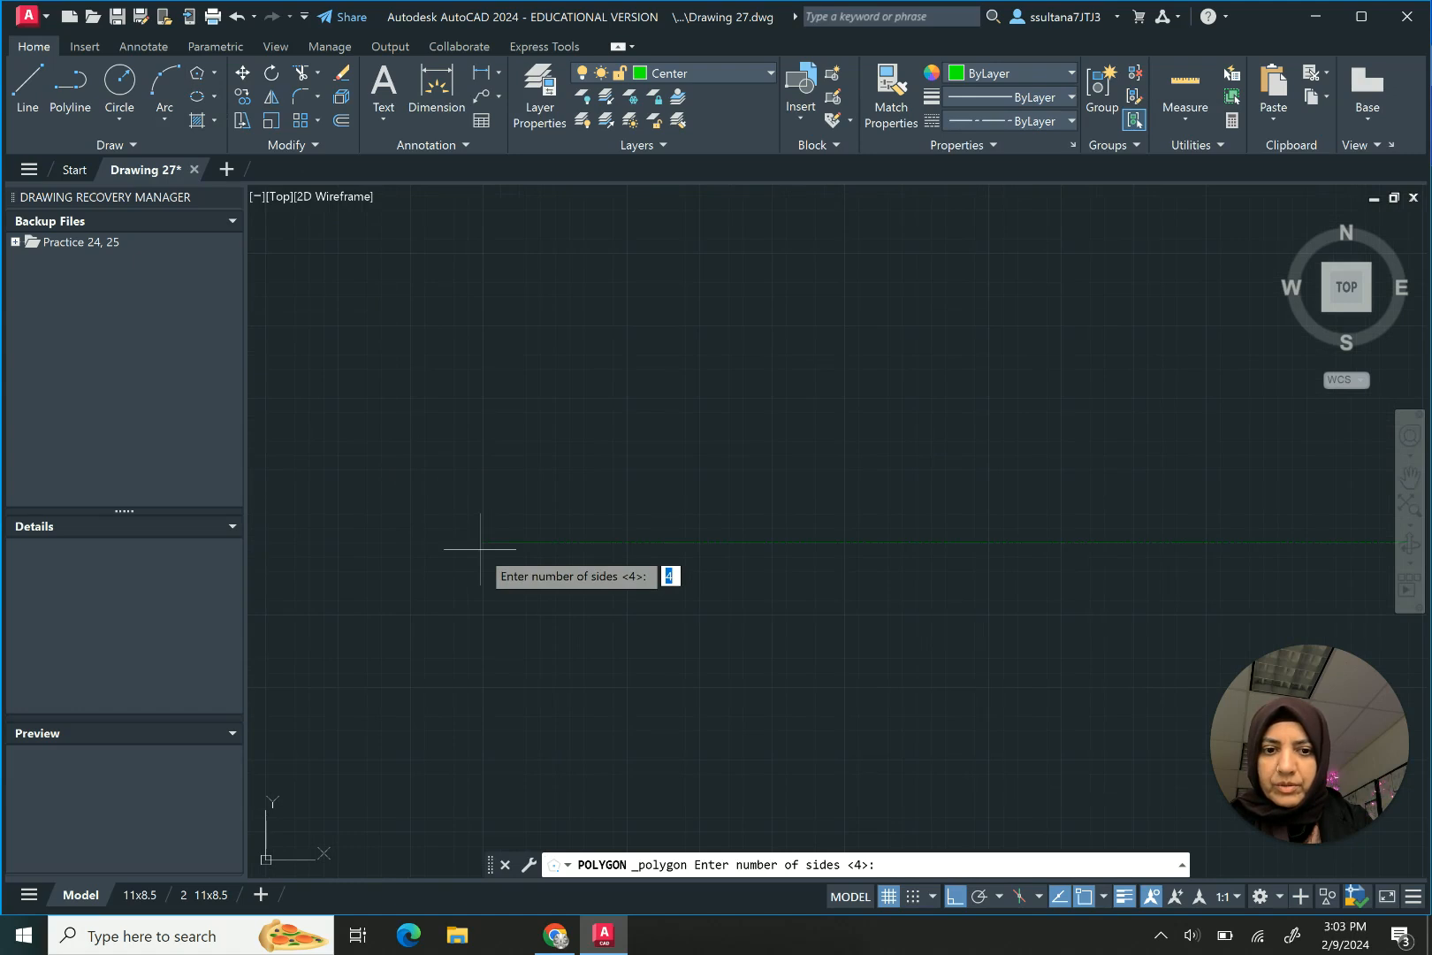
{"action": "left_click", "coordinate": [708, 69]}
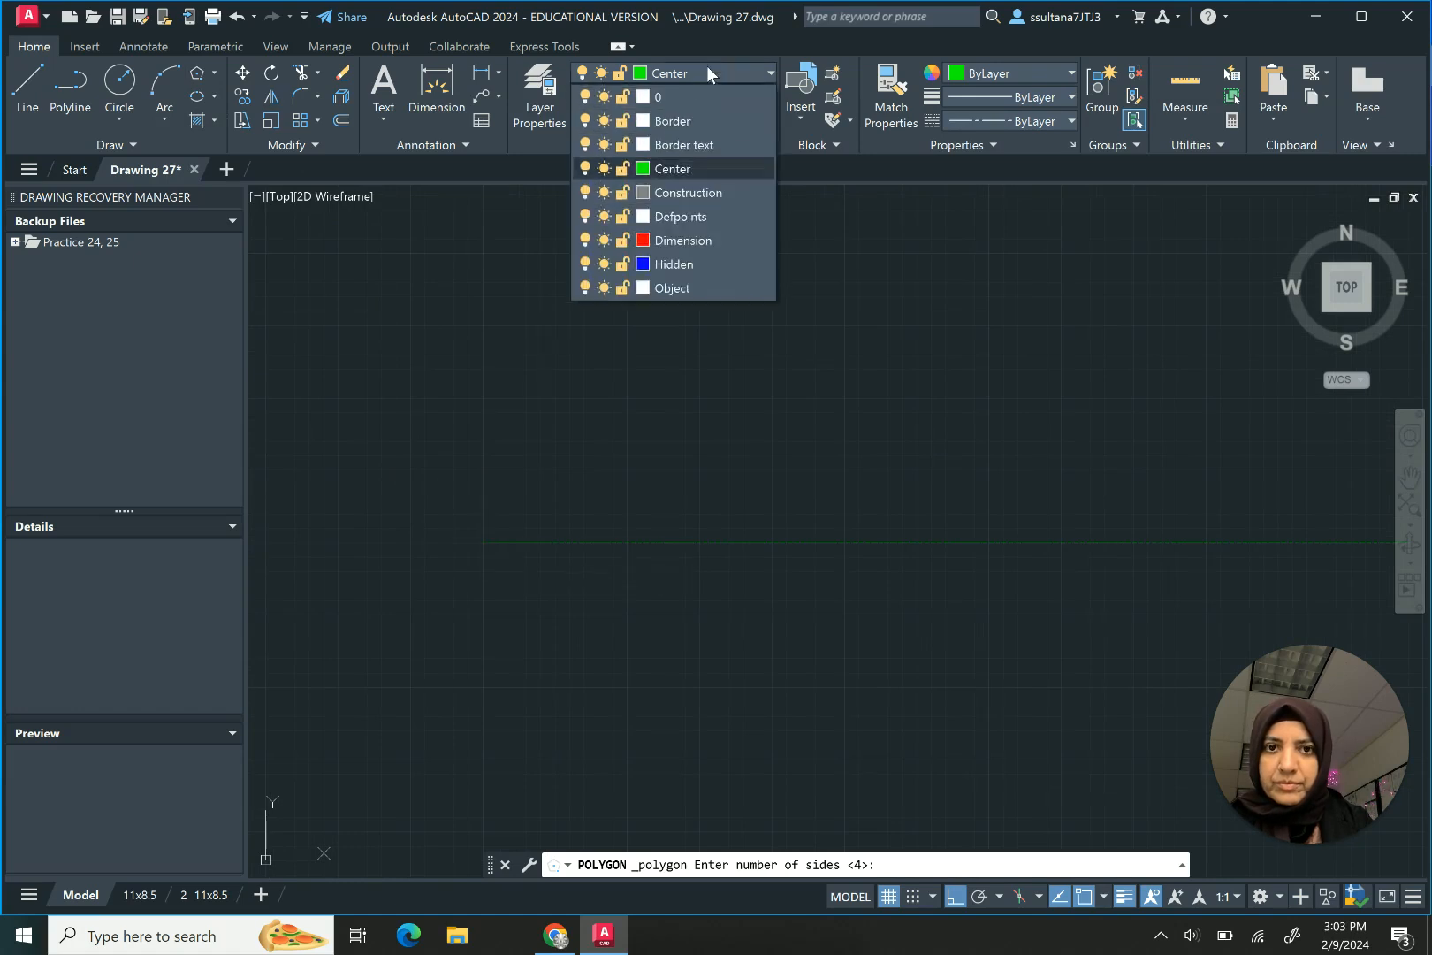
{"action": "left_click", "coordinate": [665, 288]}
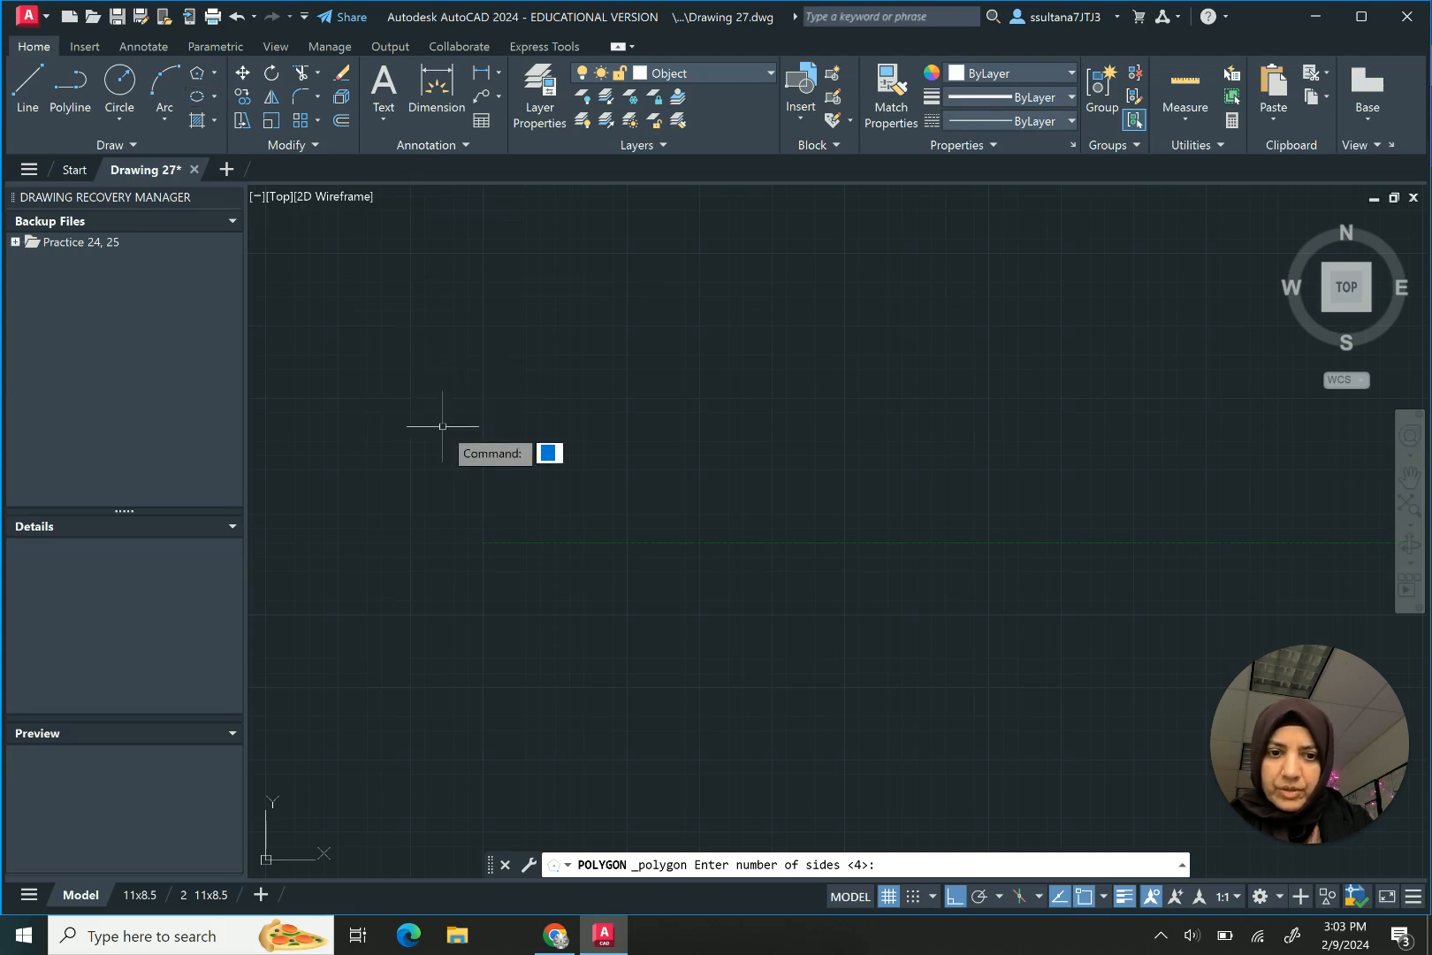
{"action": "key", "text": "Return"}
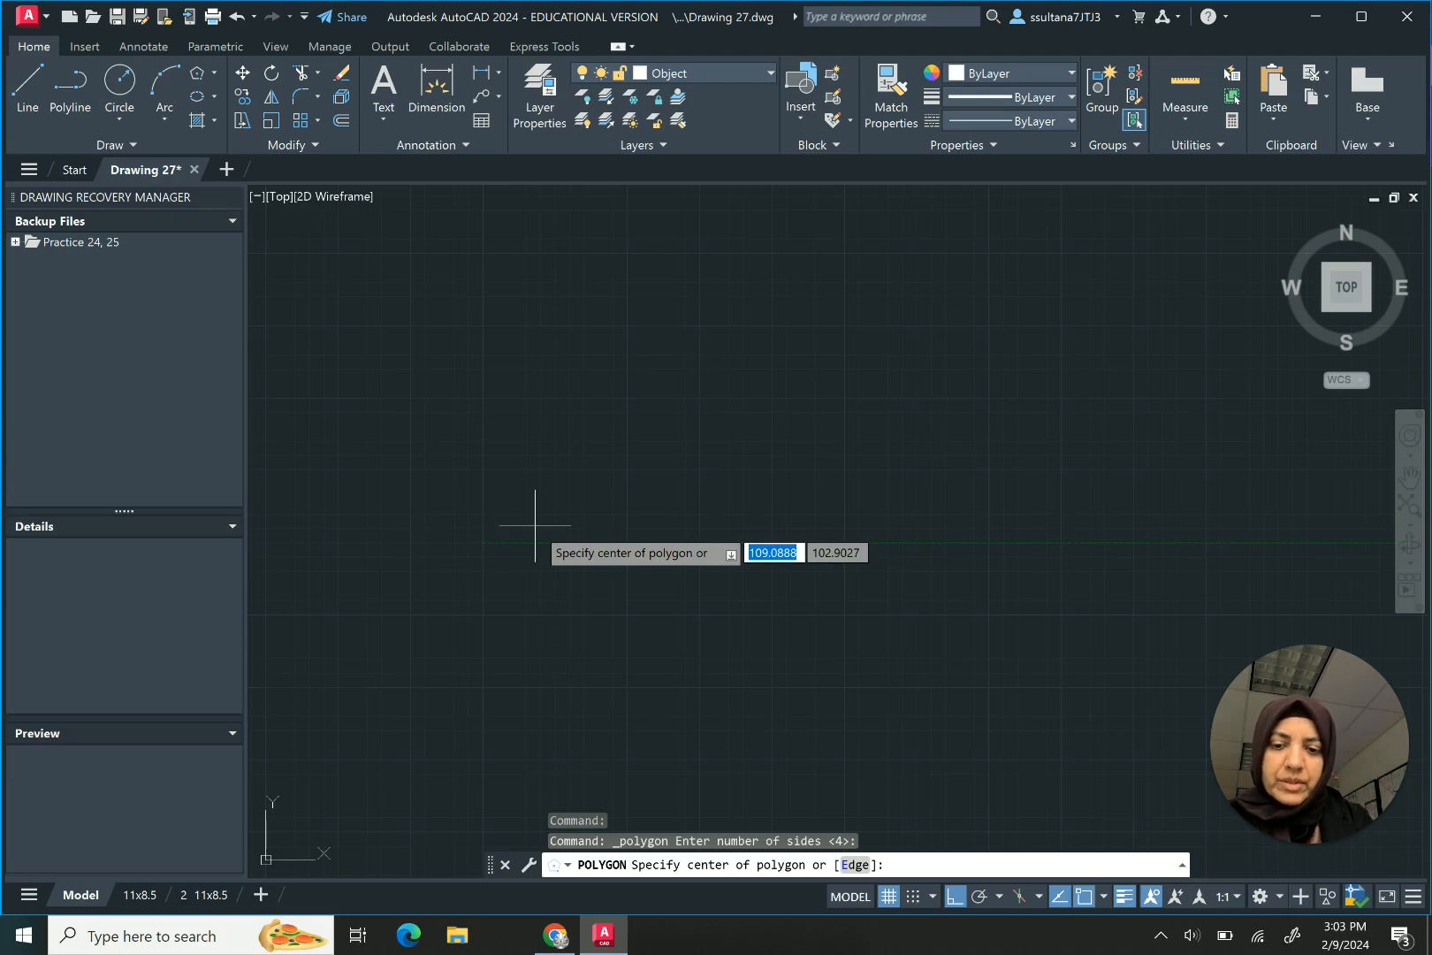
{"action": "type", "text": "e"}
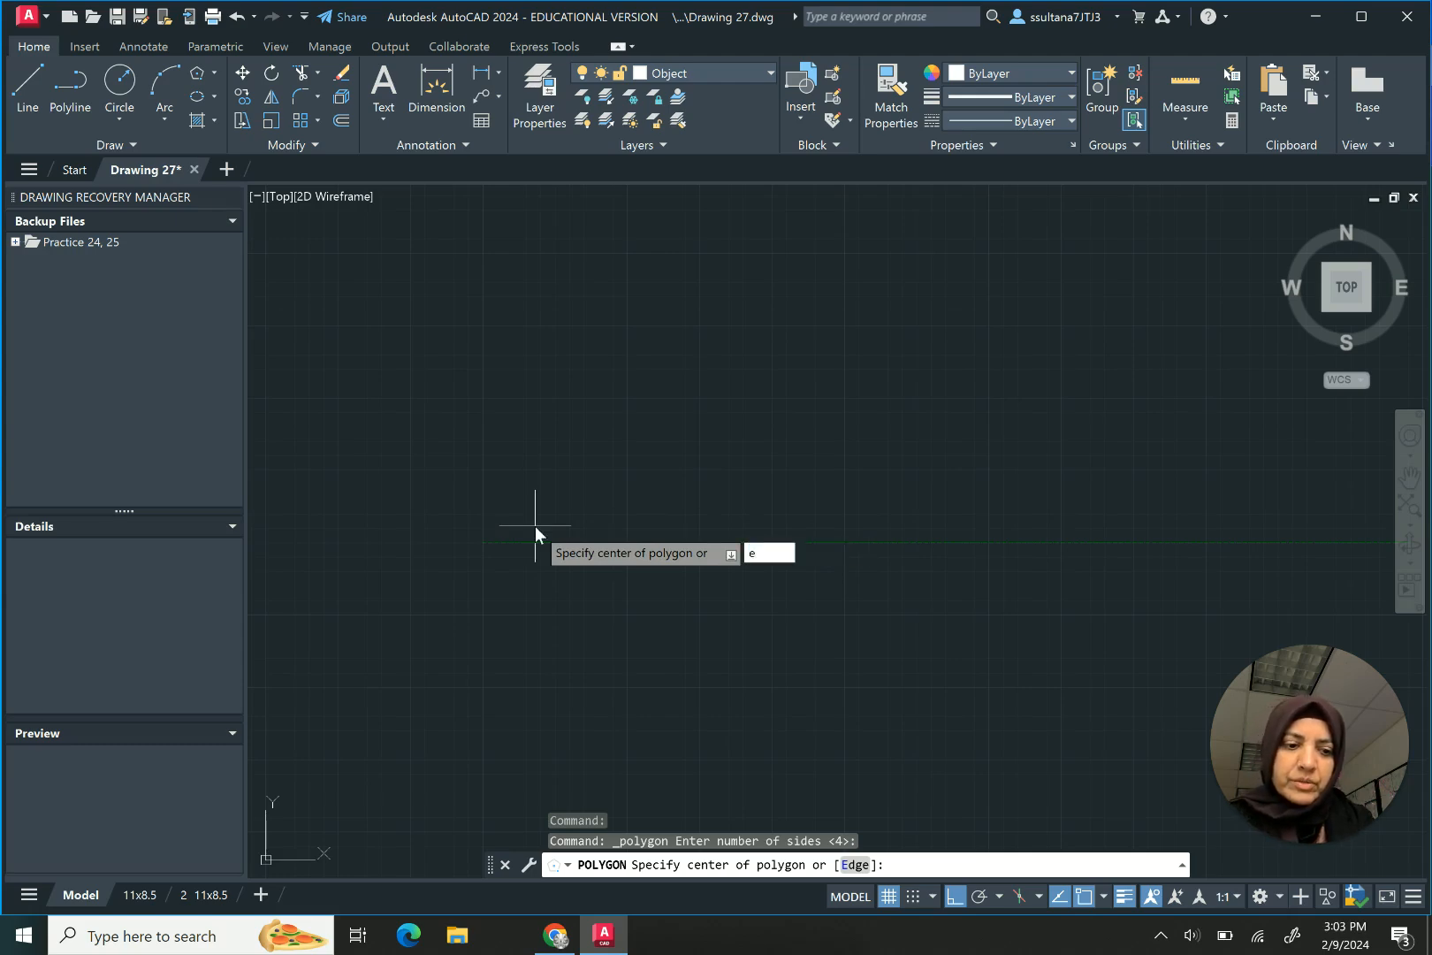
{"action": "key", "text": "Return"}
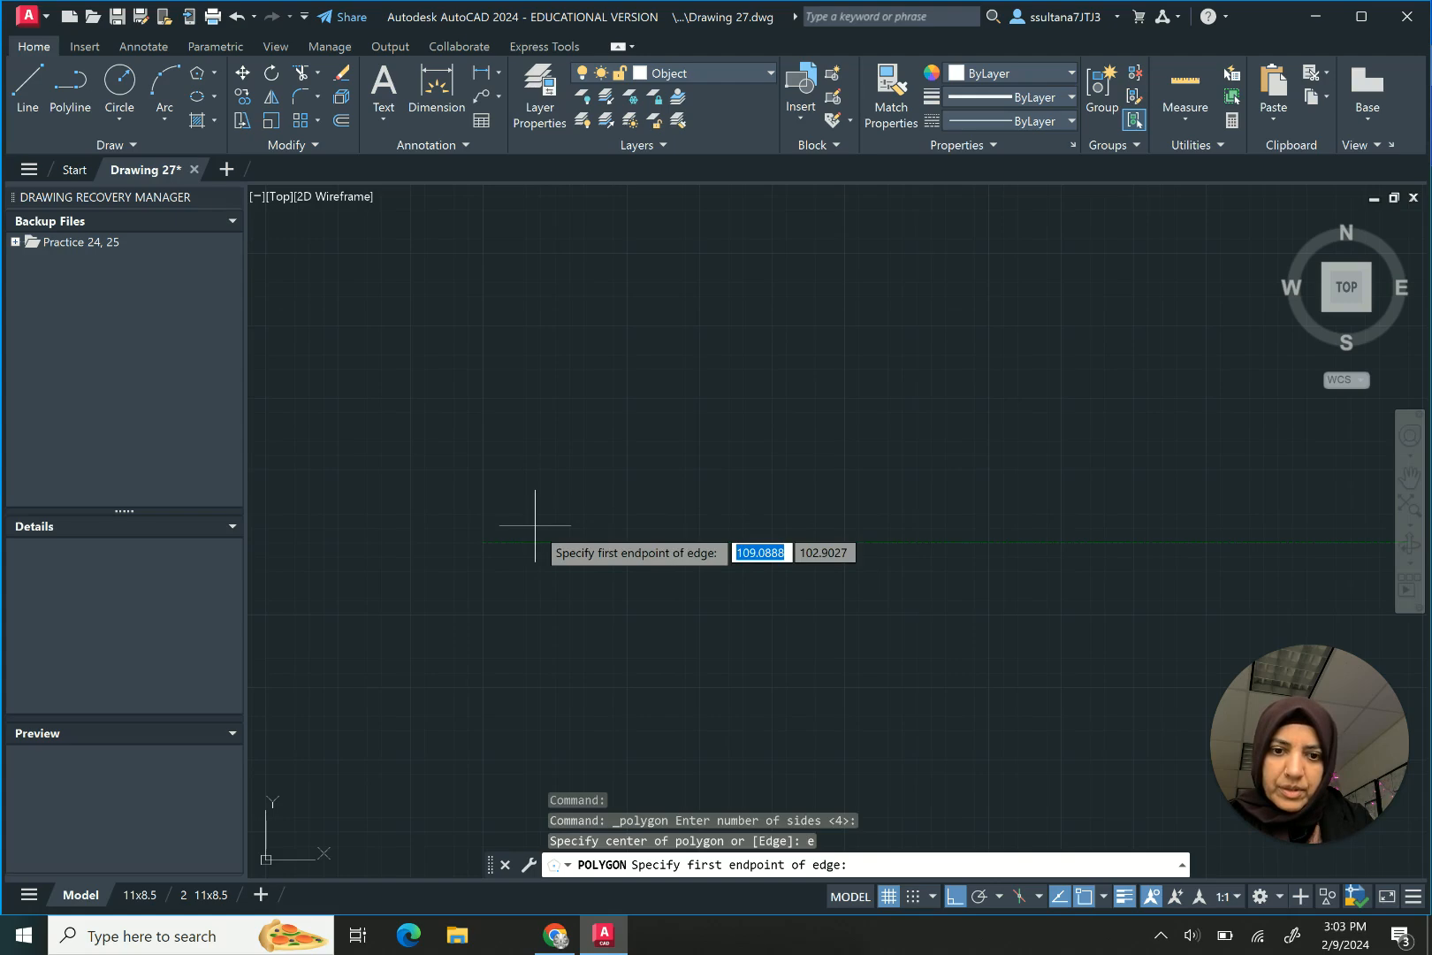
{"action": "left_click", "coordinate": [483, 543]}
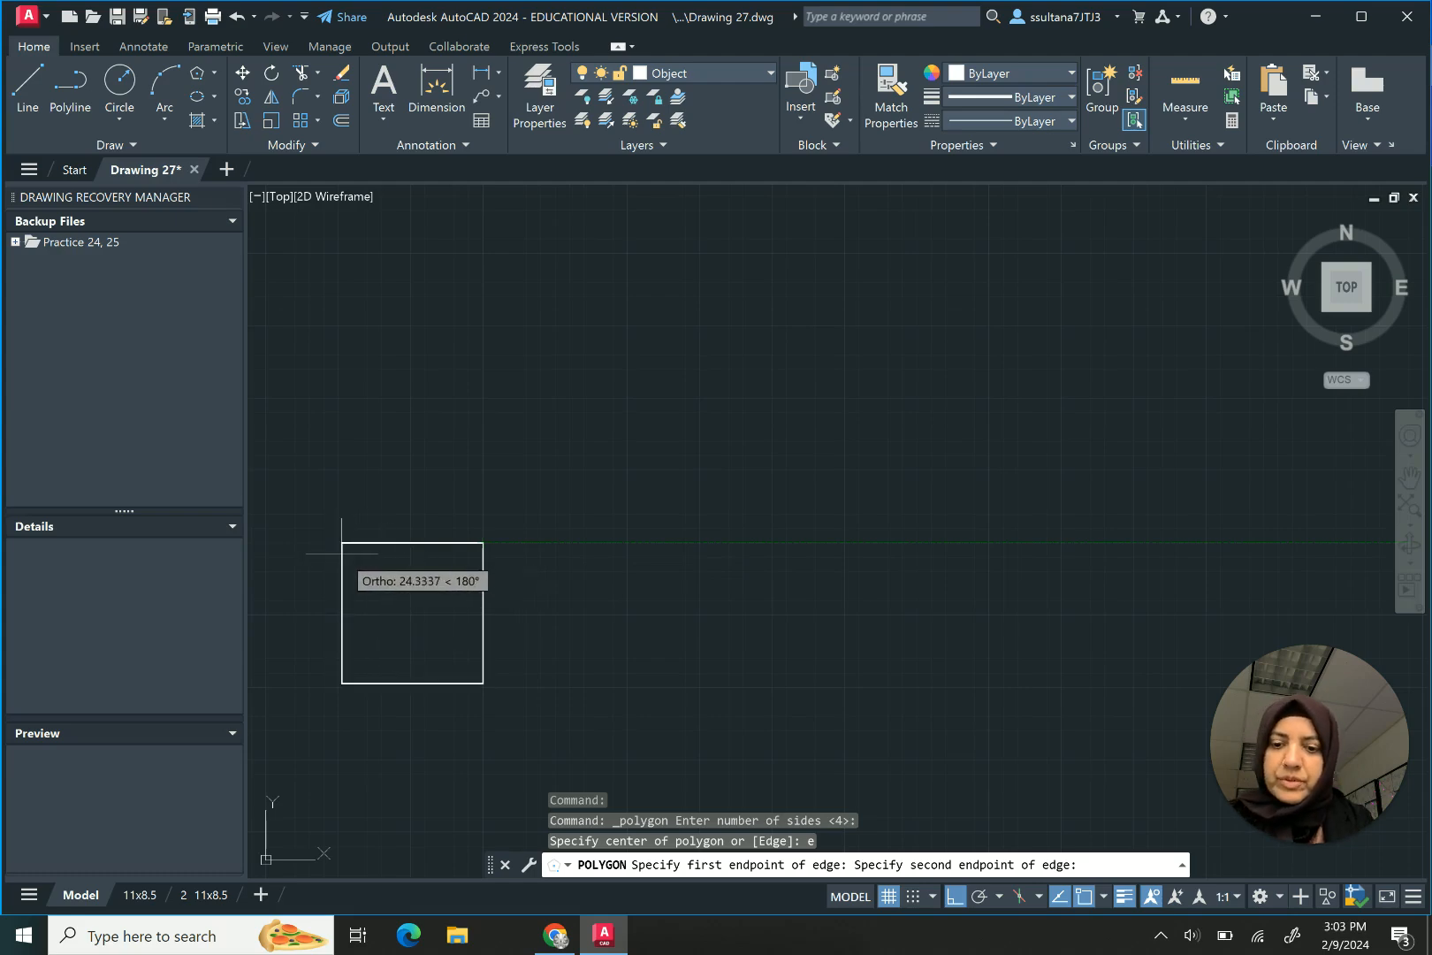
{"action": "type", "text": "32"}
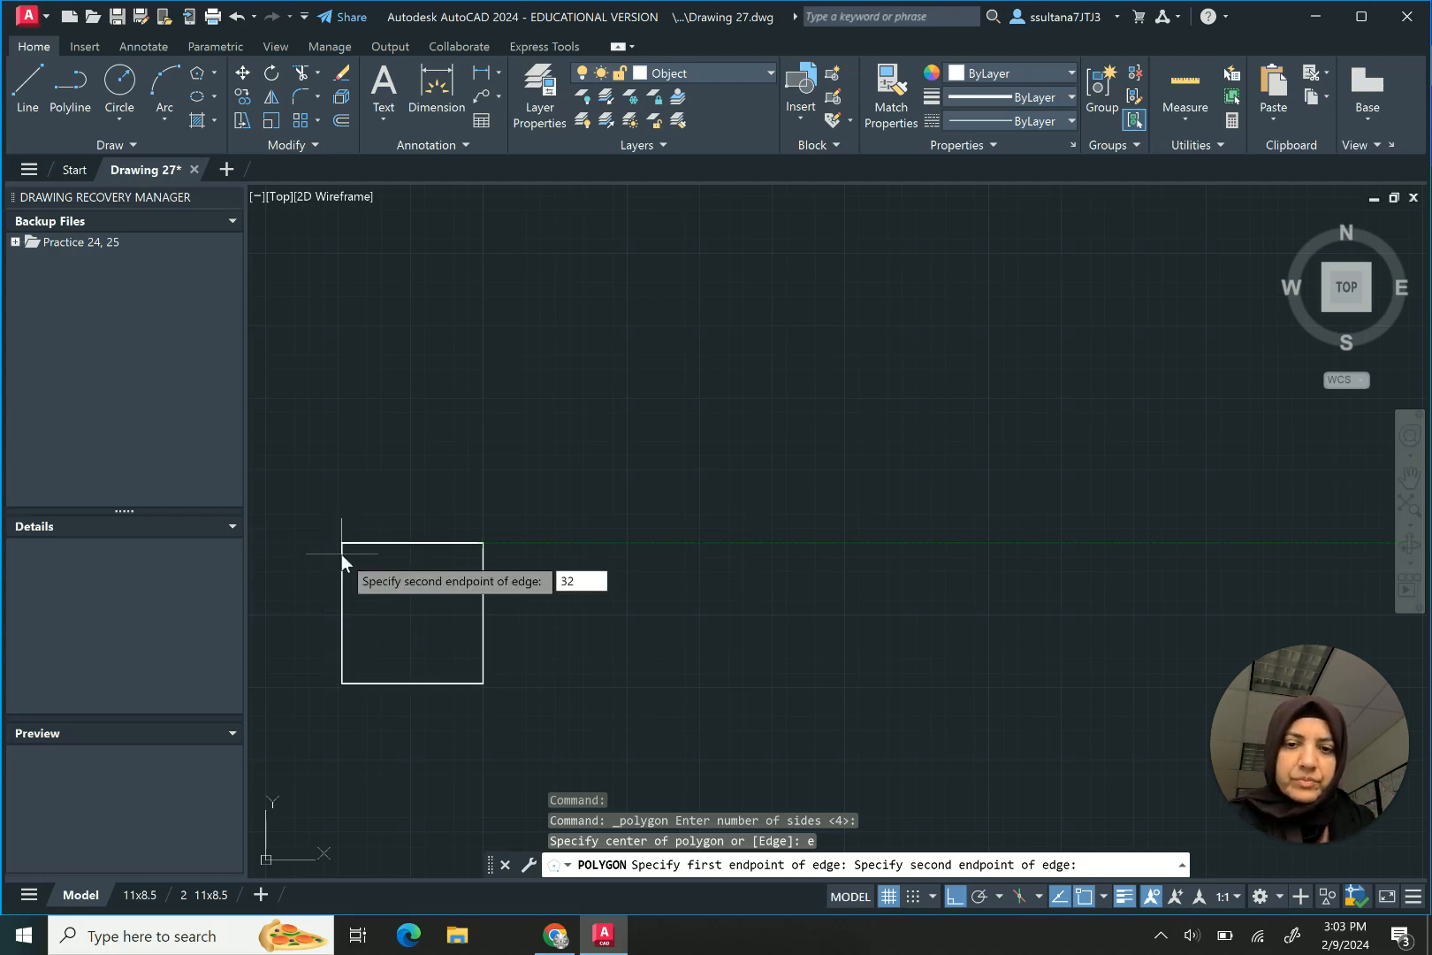
{"action": "key", "text": "Return"}
Step: Rotate the square 45 degrees about its corner at the centerline's left endpoint, with Ortho off
{"action": "scroll", "coordinate": [585, 576], "scroll_direction": "down", "scroll_amount": 1}
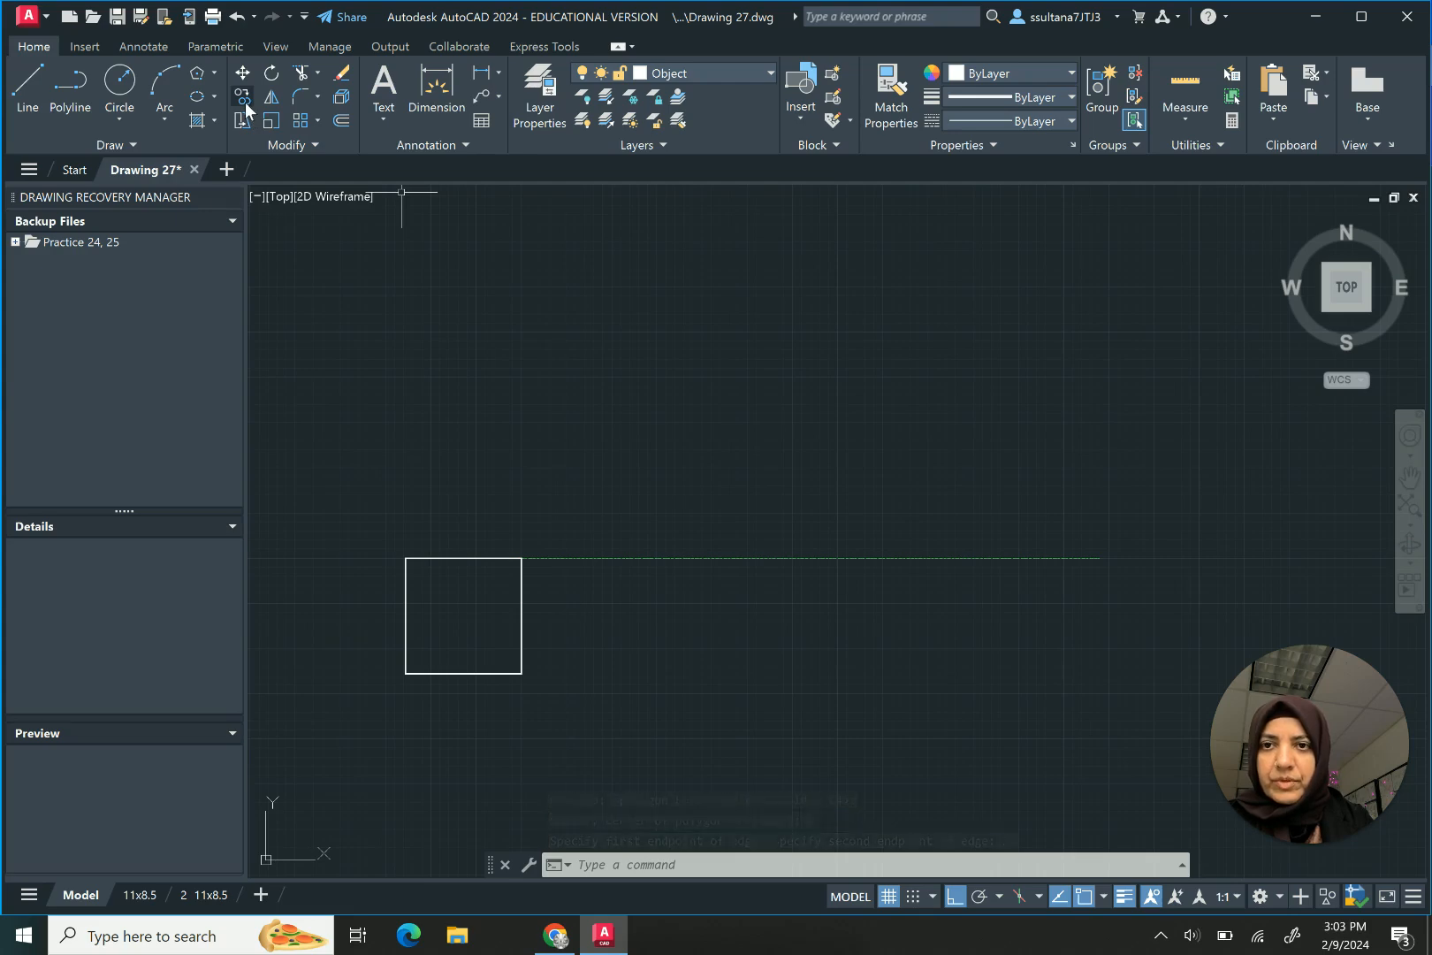
{"action": "left_click", "coordinate": [272, 73]}
{"action": "left_click", "coordinate": [455, 559]}
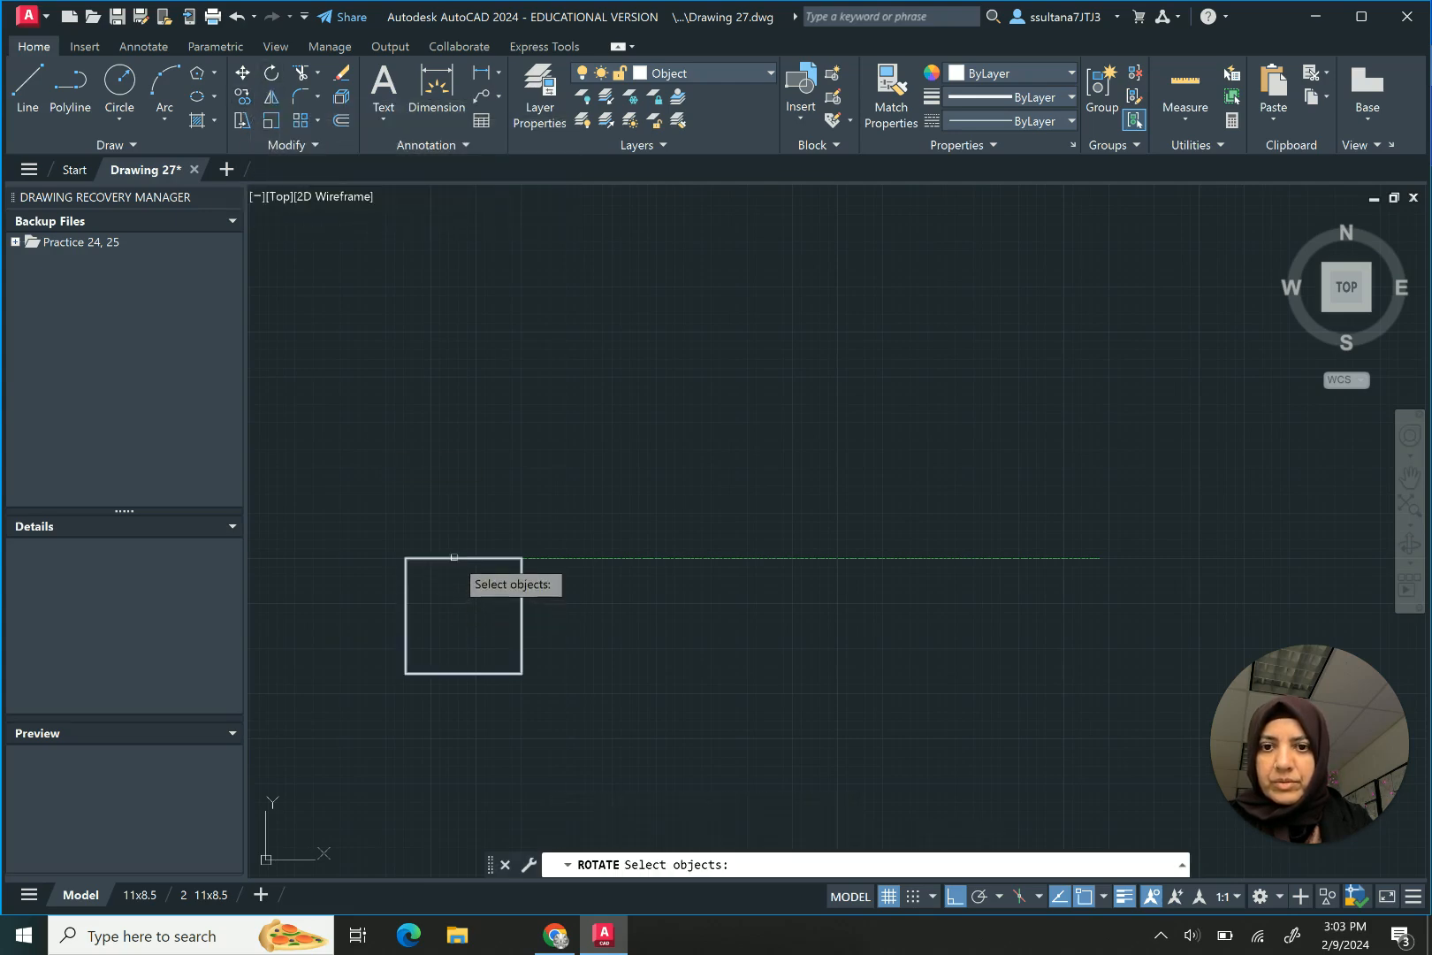
{"action": "key", "text": "Return"}
{"action": "left_click", "coordinate": [521, 558]}
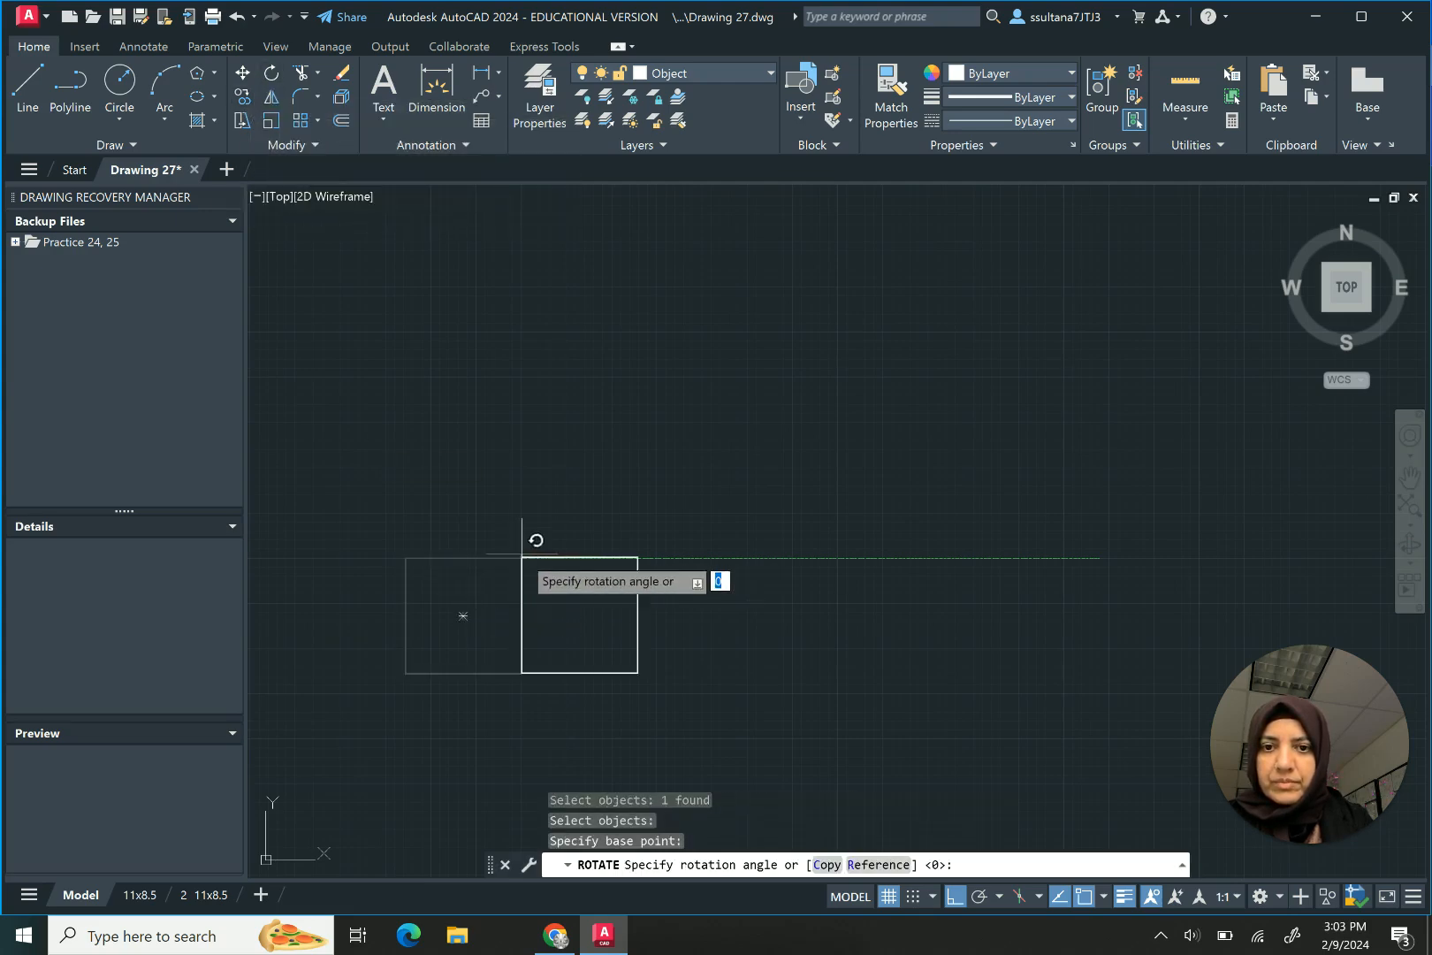
{"action": "left_click", "coordinate": [959, 898]}
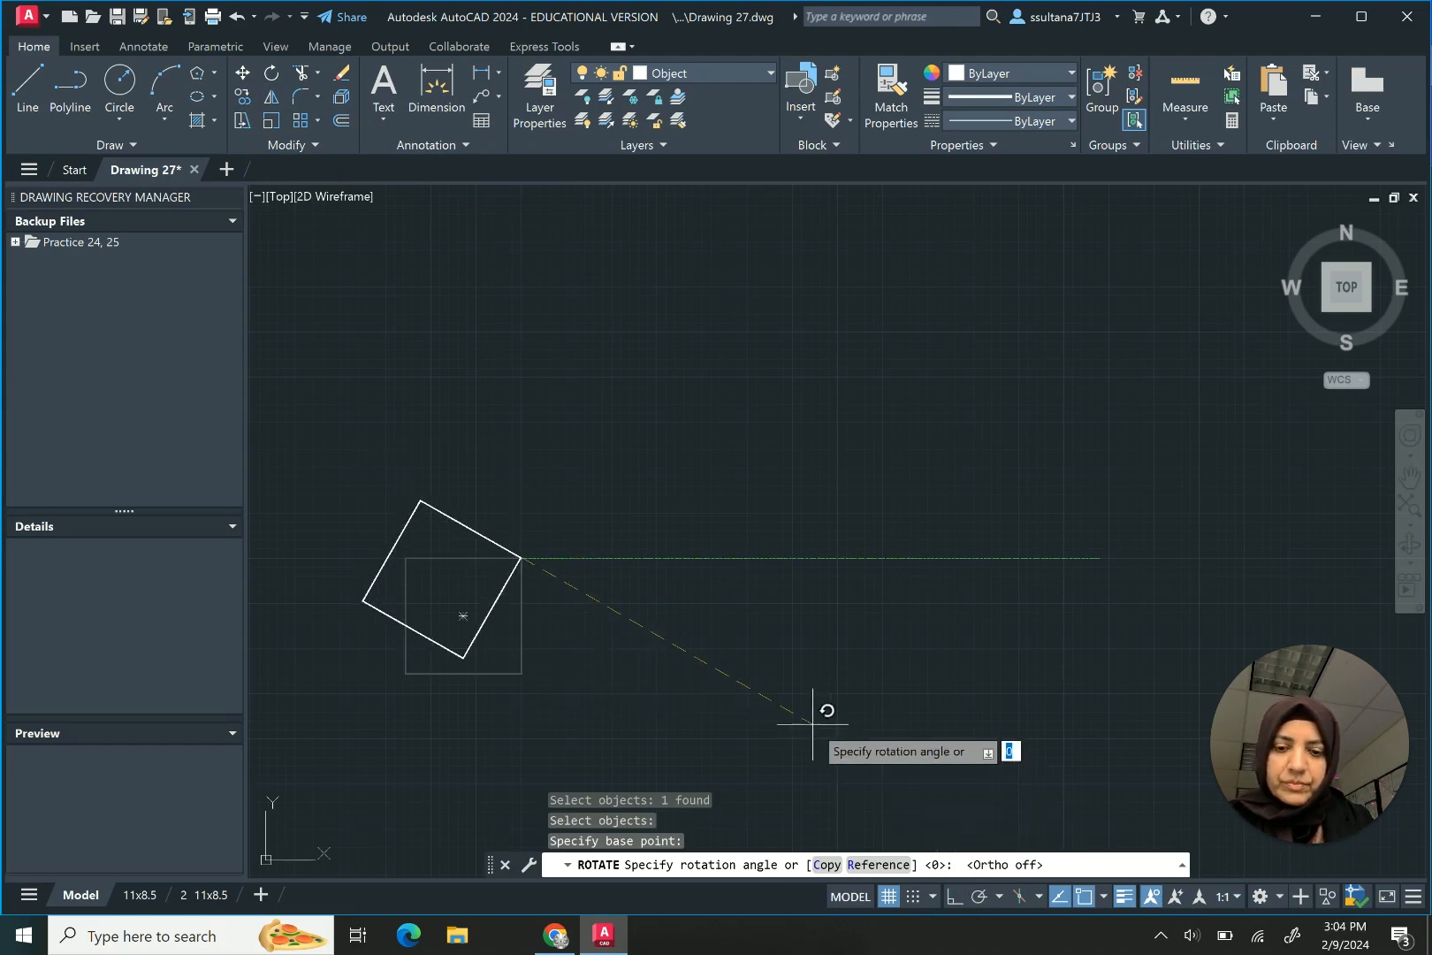
{"action": "key", "text": "Return"}
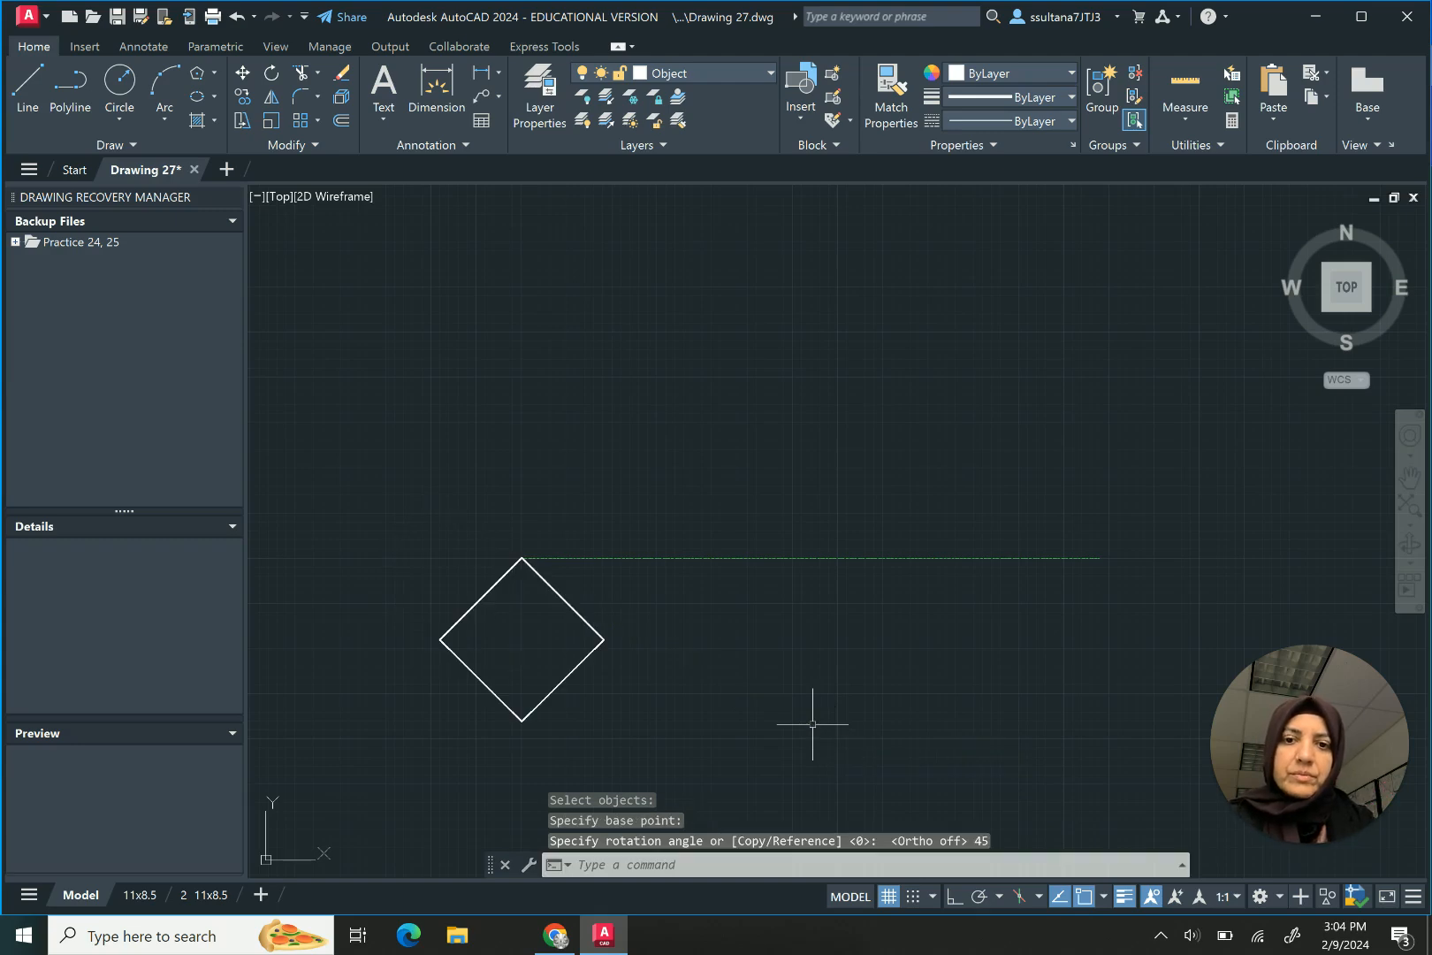
Step: Move the rotated square from its geometric center onto the left endpoint of the centerline
{"action": "left_click", "coordinate": [243, 72]}
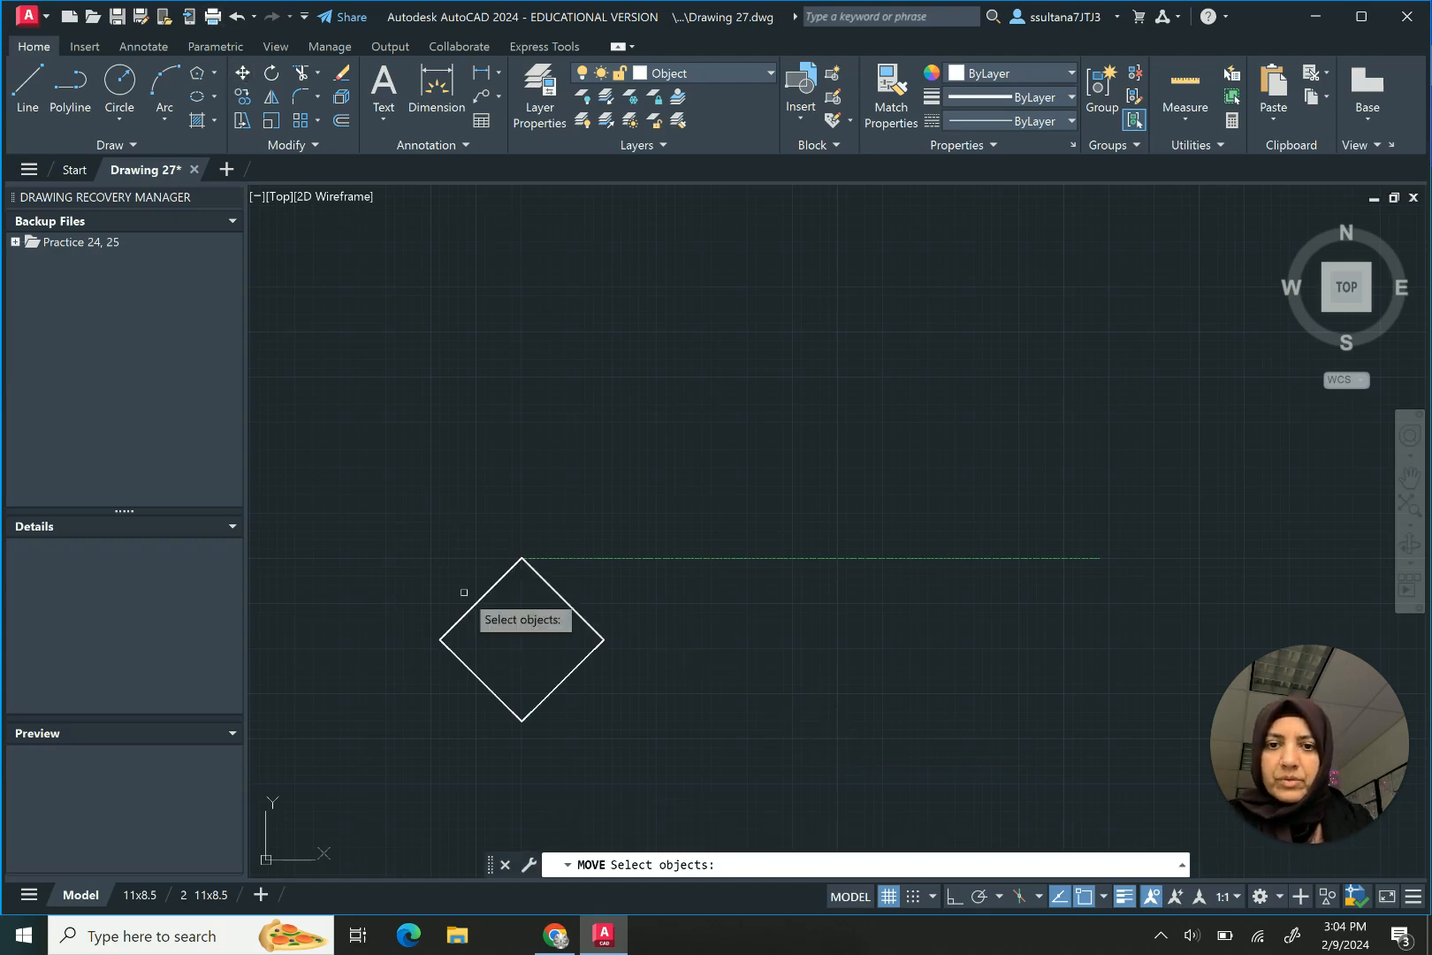
{"action": "left_click", "coordinate": [477, 601]}
{"action": "key", "text": "Return"}
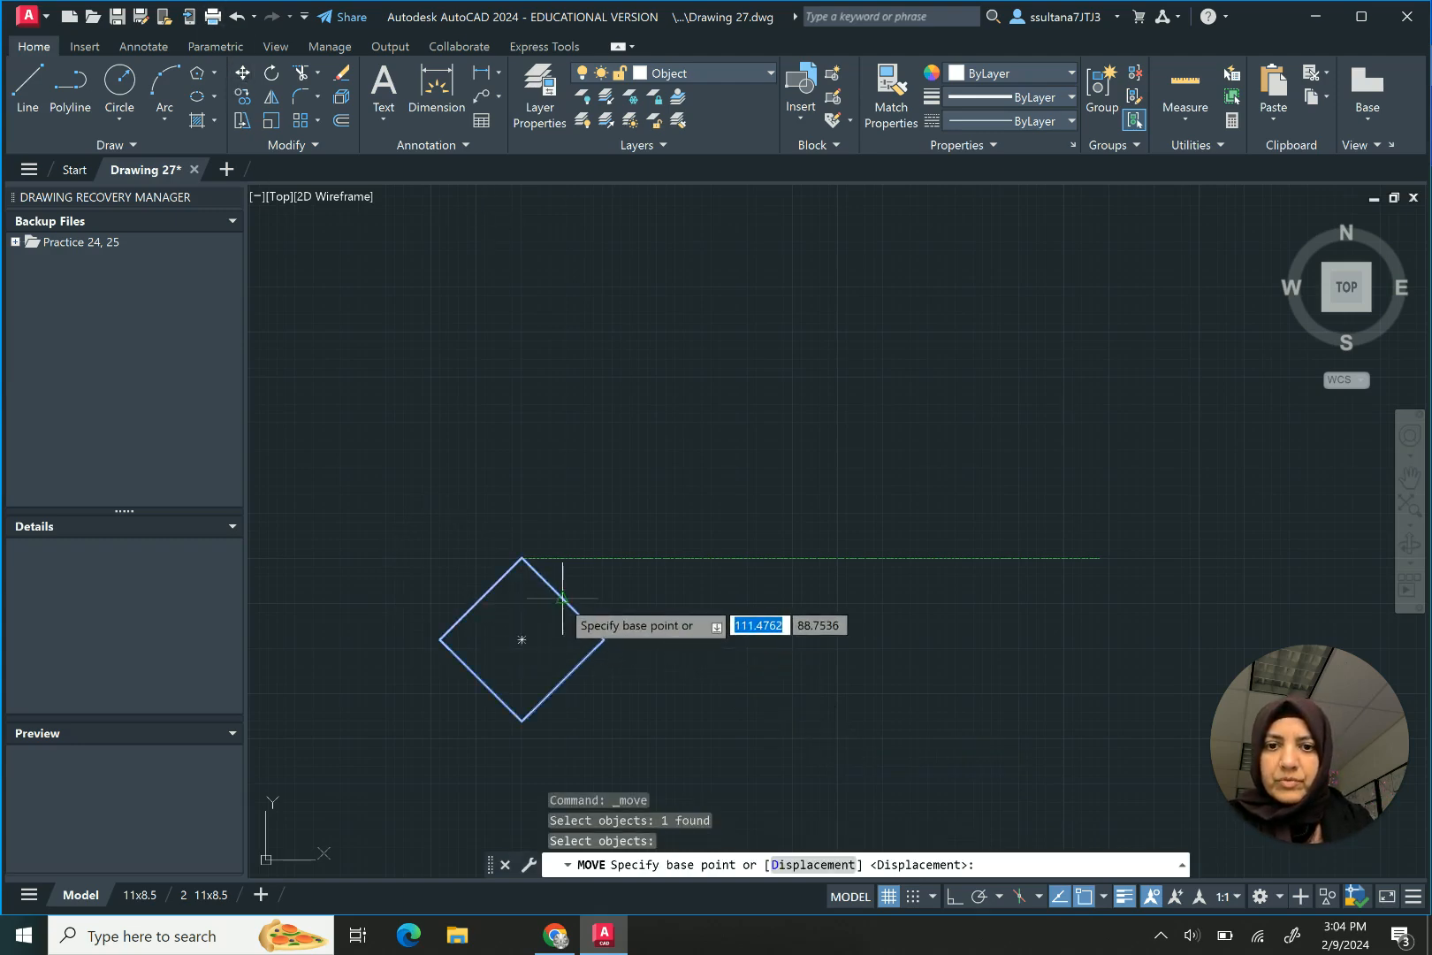
{"action": "left_click", "coordinate": [522, 639]}
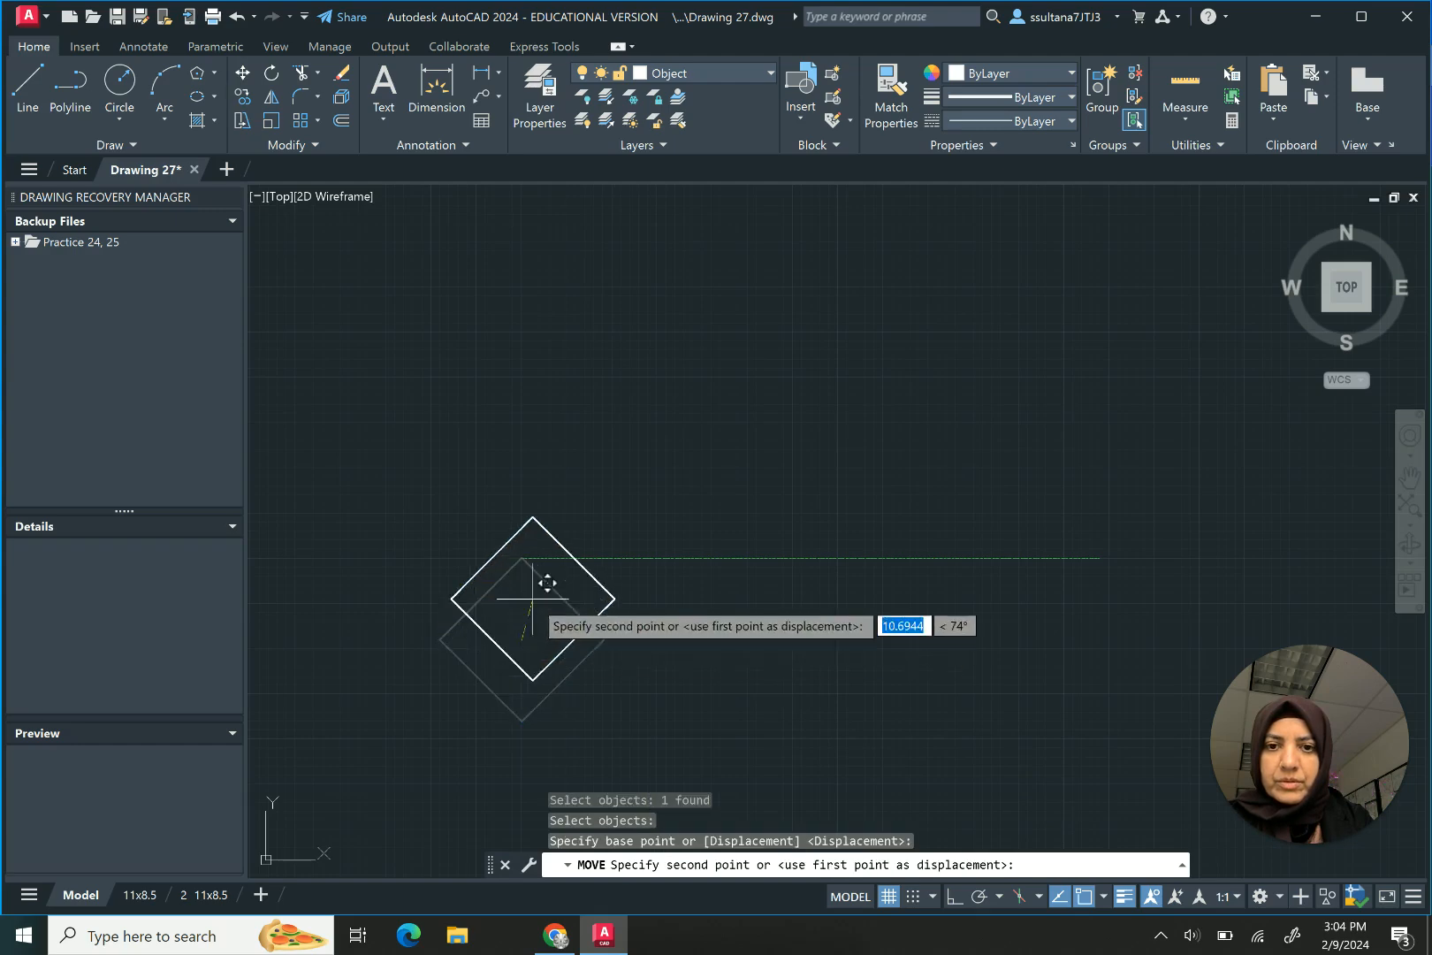
{"action": "left_click", "coordinate": [520, 558]}
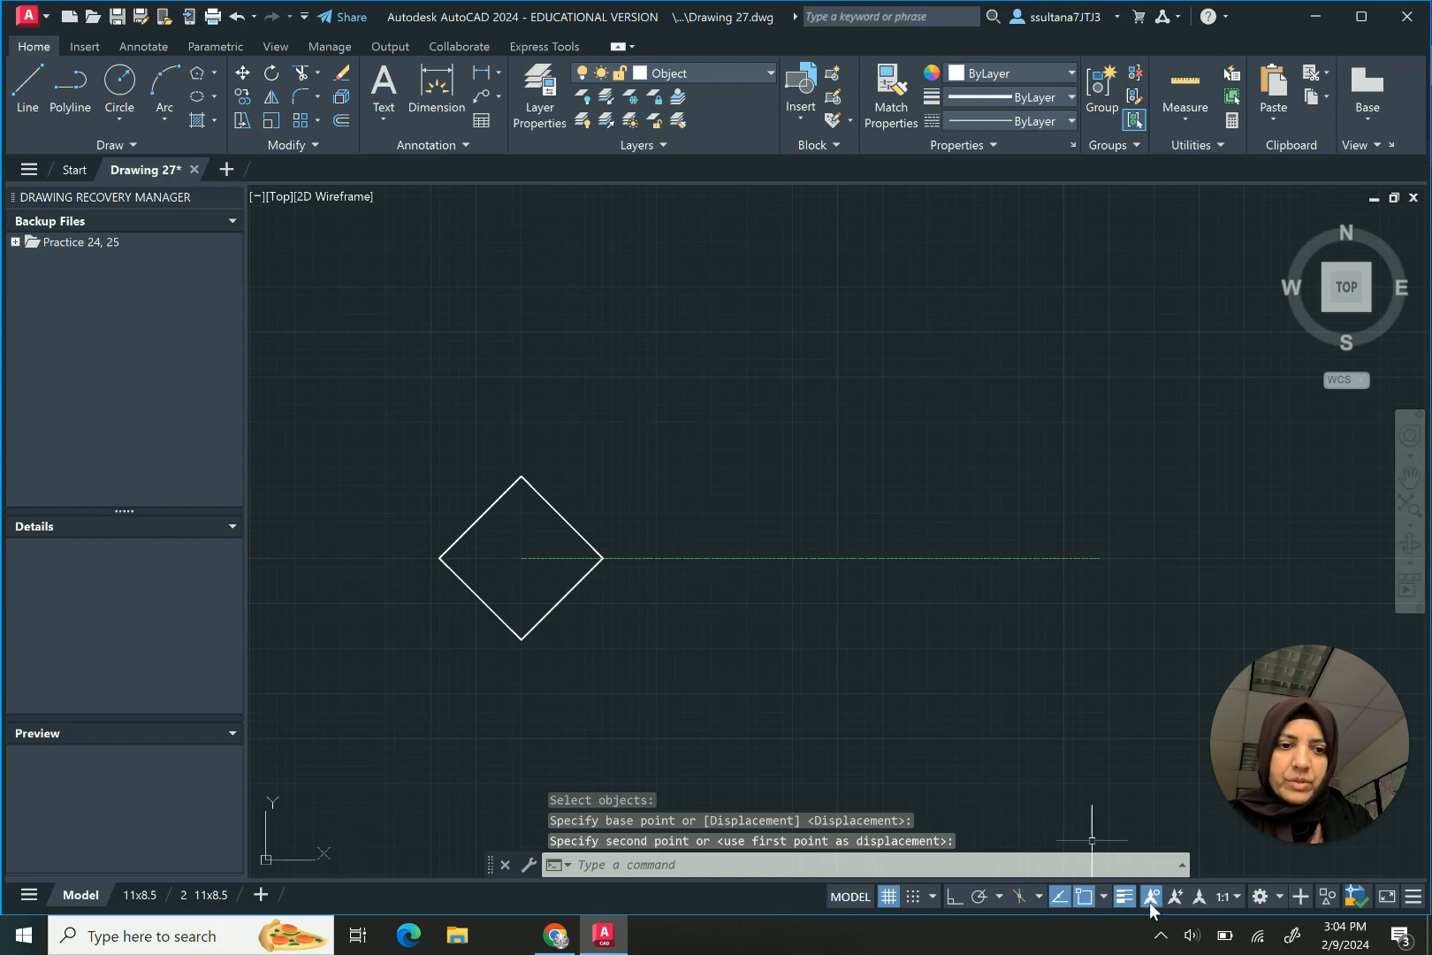
{"action": "left_click", "coordinate": [1103, 896]}
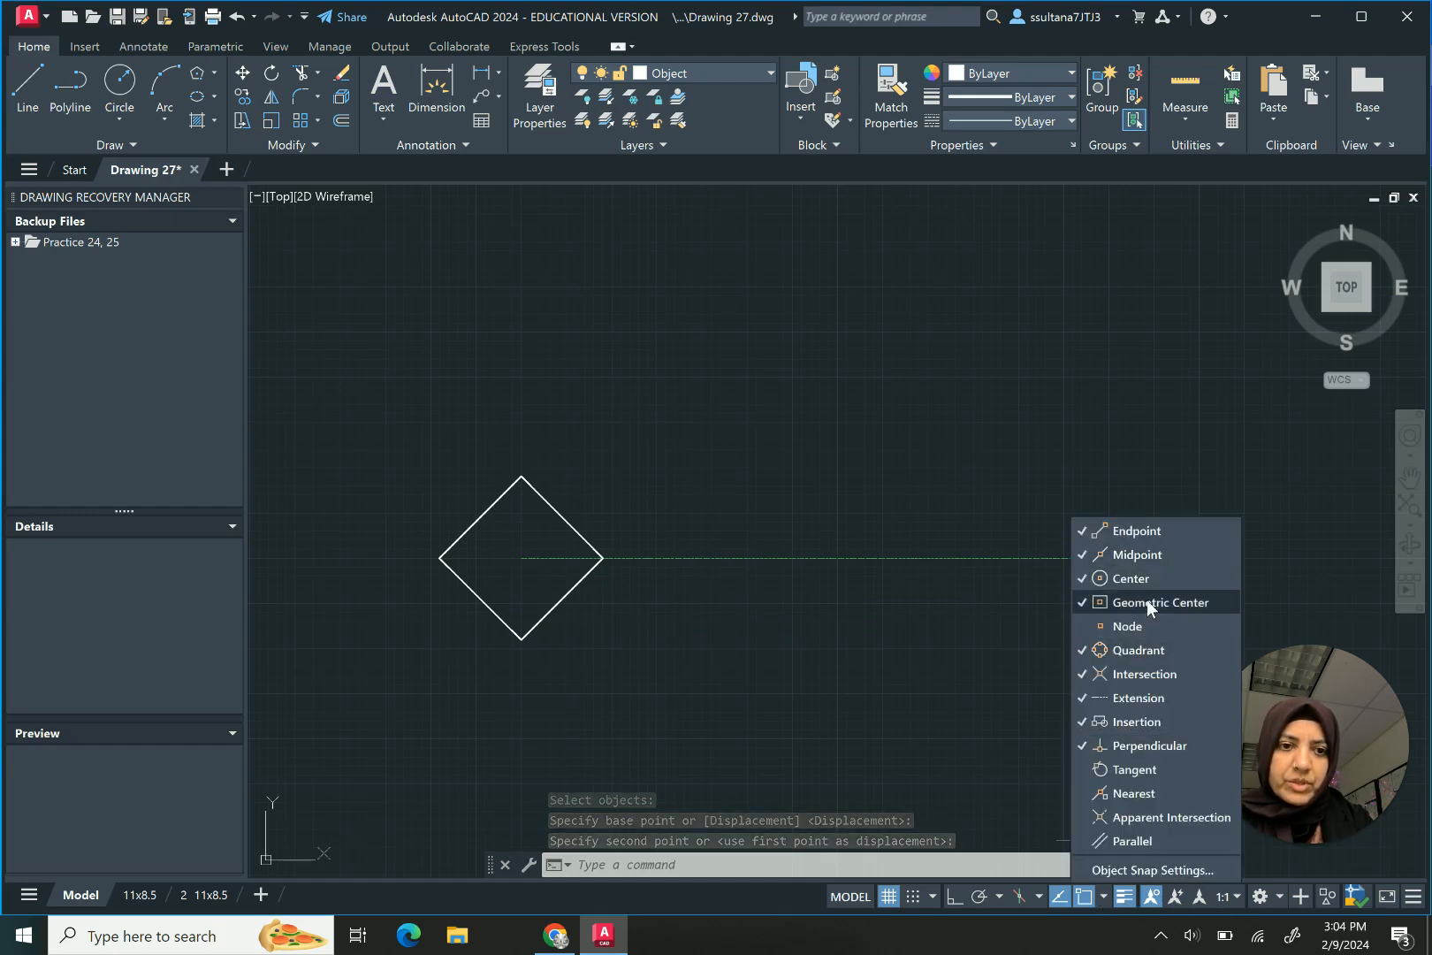
{"action": "left_click", "coordinate": [1102, 897]}
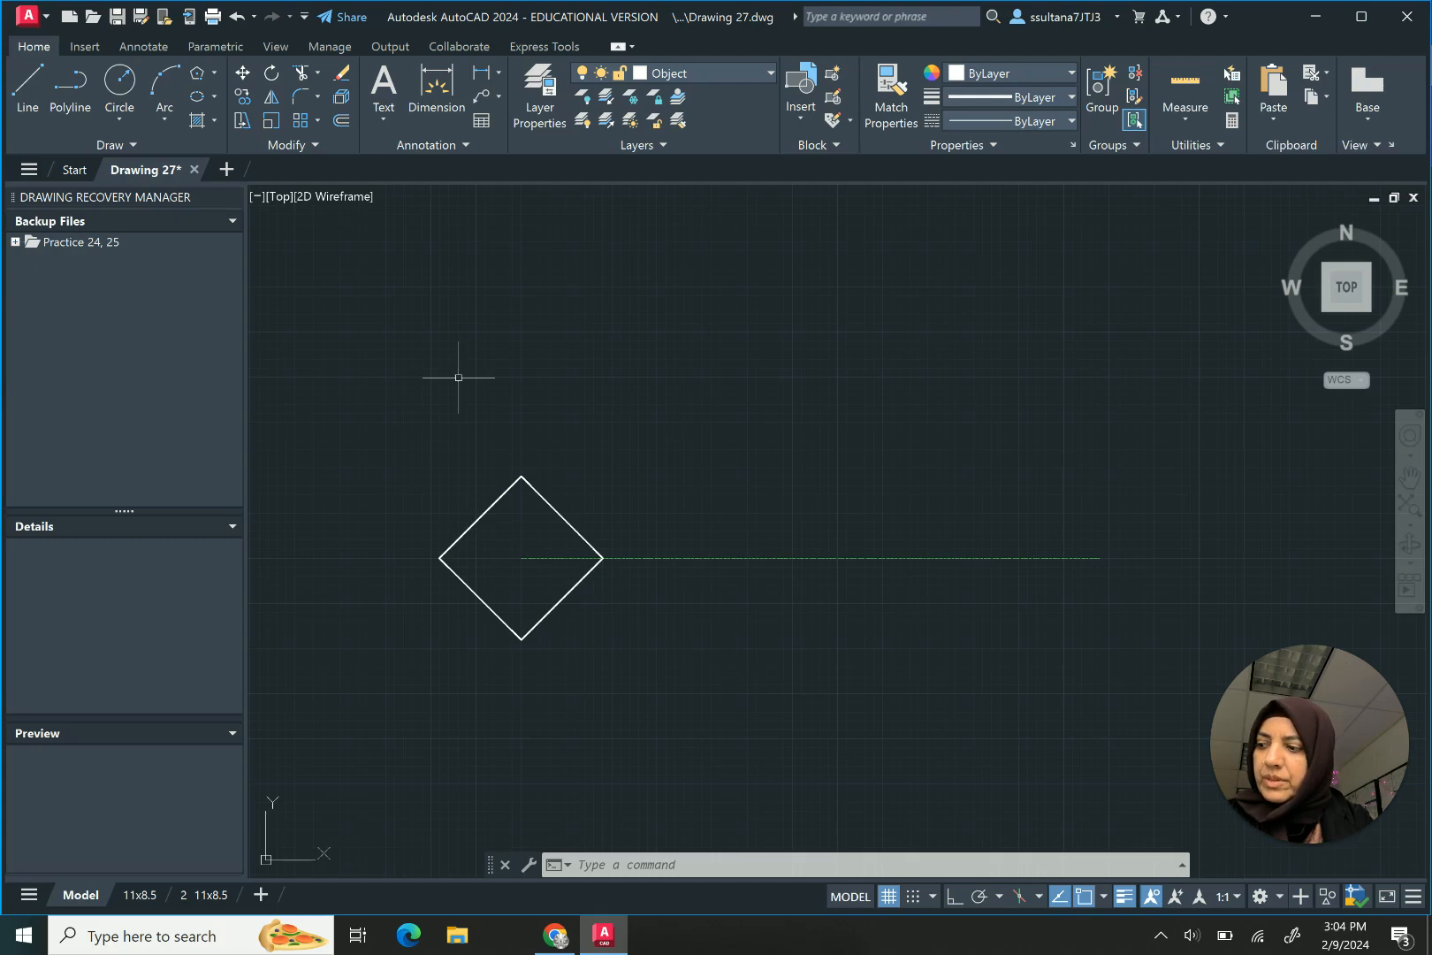
Step: Offset the rotated square 6 mm inward
{"action": "left_click", "coordinate": [341, 120]}
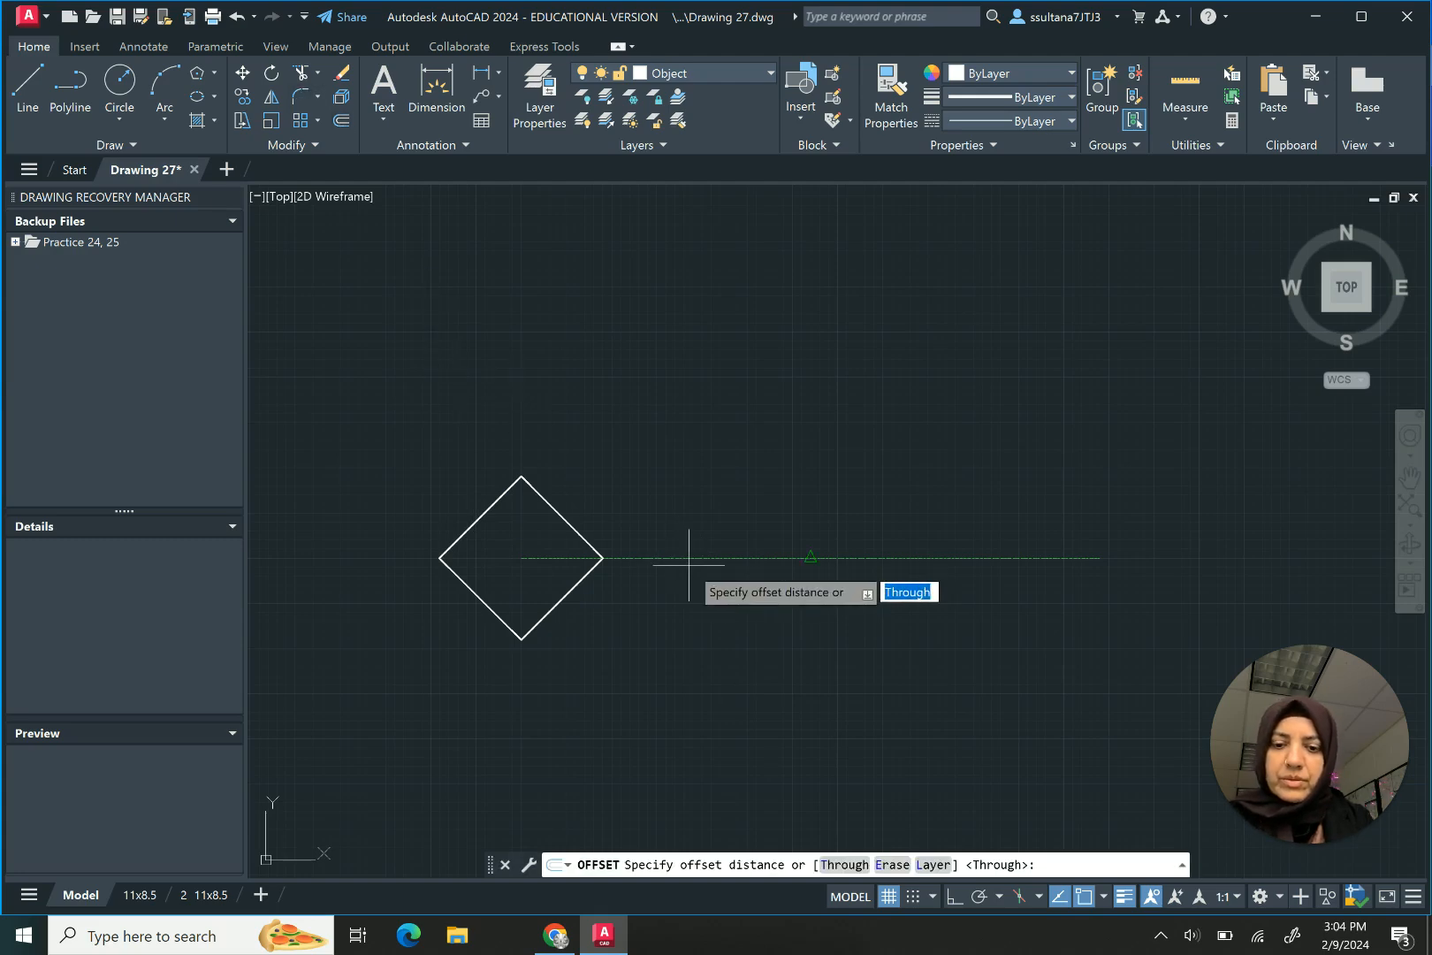
{"action": "type", "text": "6"}
{"action": "key", "text": "Return"}
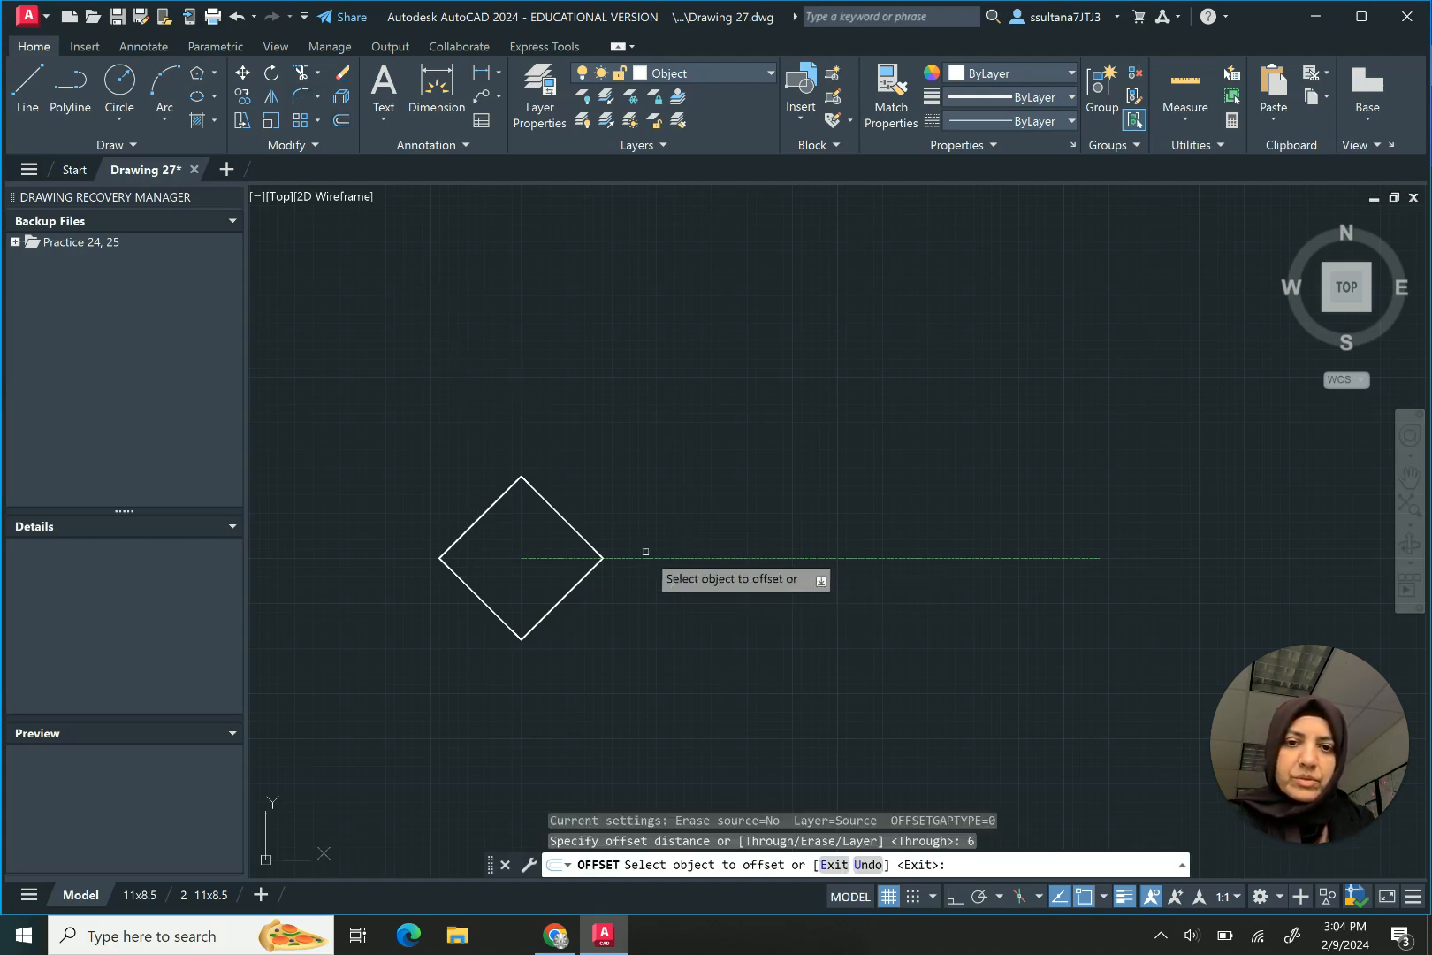
{"action": "left_click", "coordinate": [533, 489]}
{"action": "left_click", "coordinate": [508, 522]}
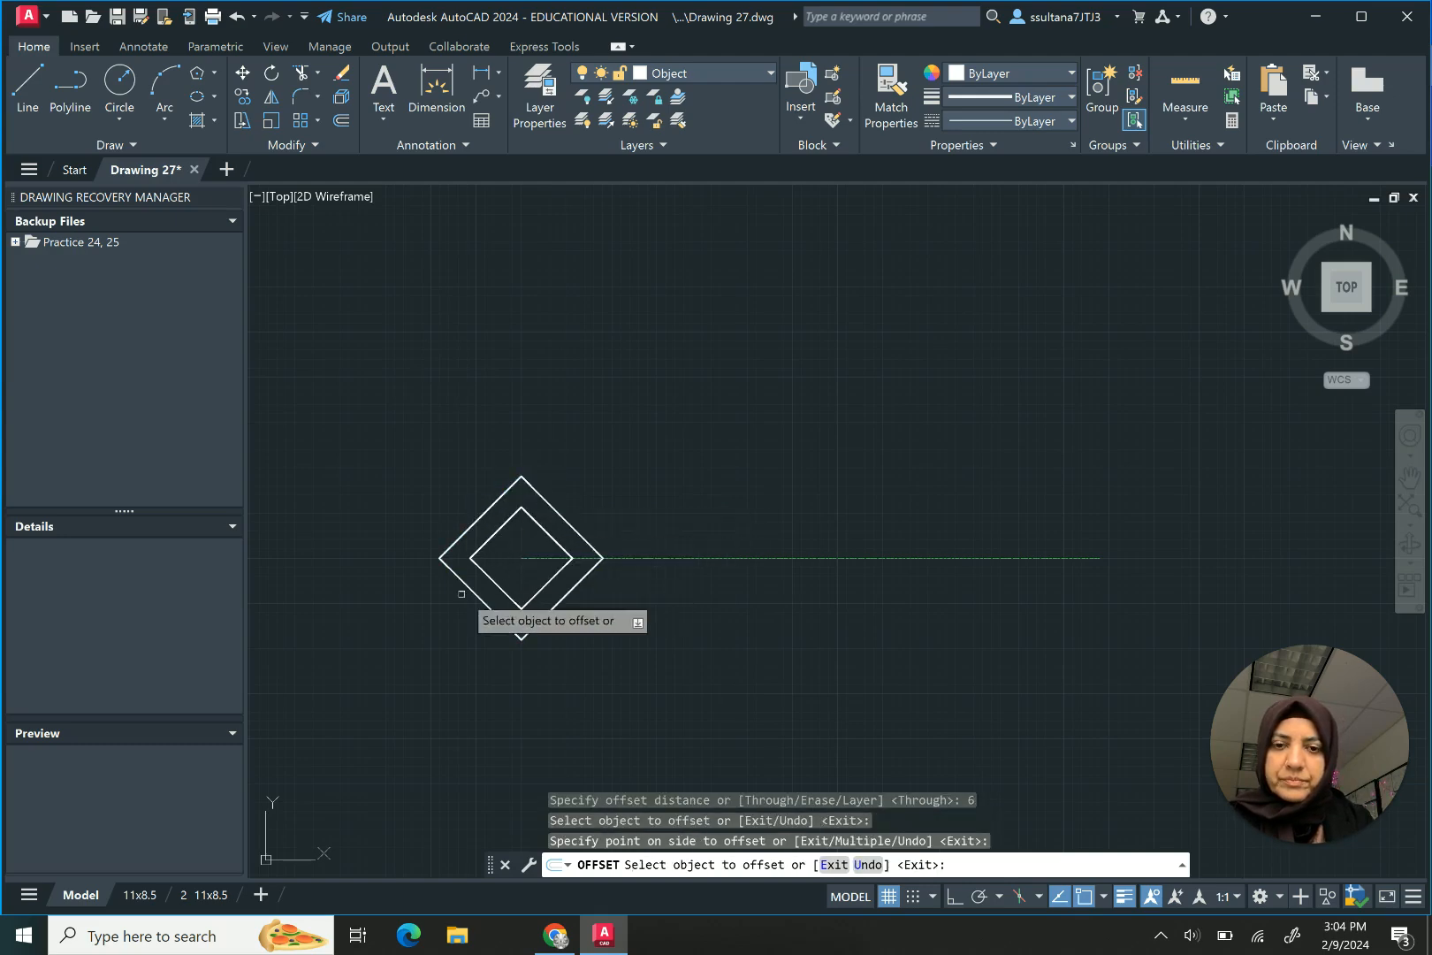
{"action": "scroll", "coordinate": [460, 594], "scroll_direction": "down", "scroll_amount": 3}
{"action": "right_click", "coordinate": [773, 659]}
{"action": "left_click", "coordinate": [774, 659]}
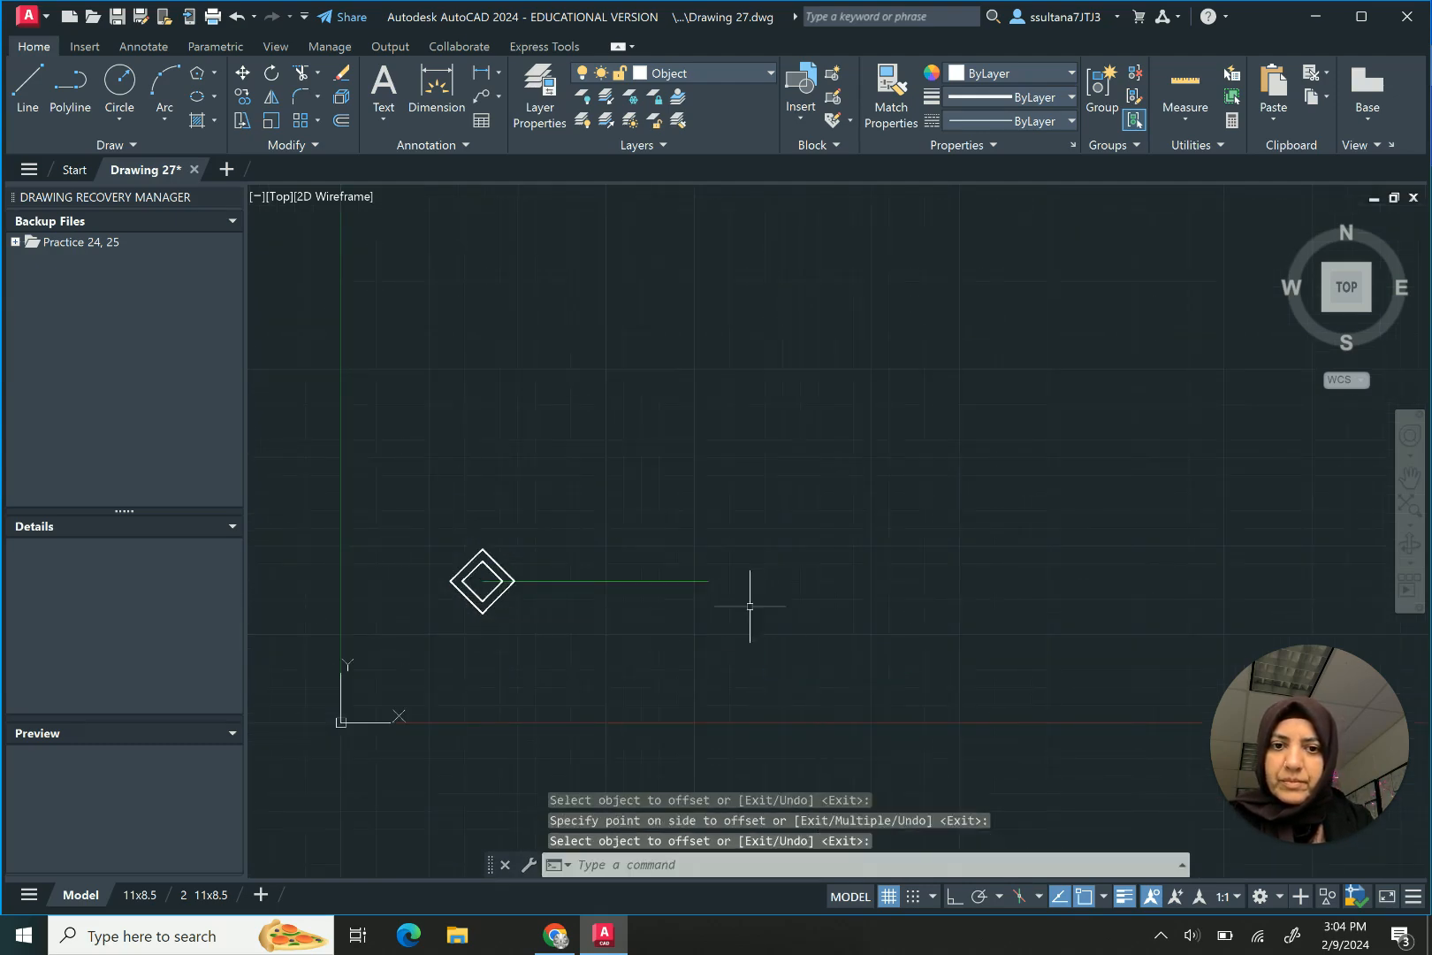
Step: On the Center layer, draw a 52 mm vertical centerline downward from the horizontal centerline's right endpoint
{"action": "scroll", "coordinate": [753, 597], "scroll_direction": "up", "scroll_amount": 4}
{"action": "scroll", "coordinate": [753, 598], "scroll_direction": "down", "scroll_amount": 4}
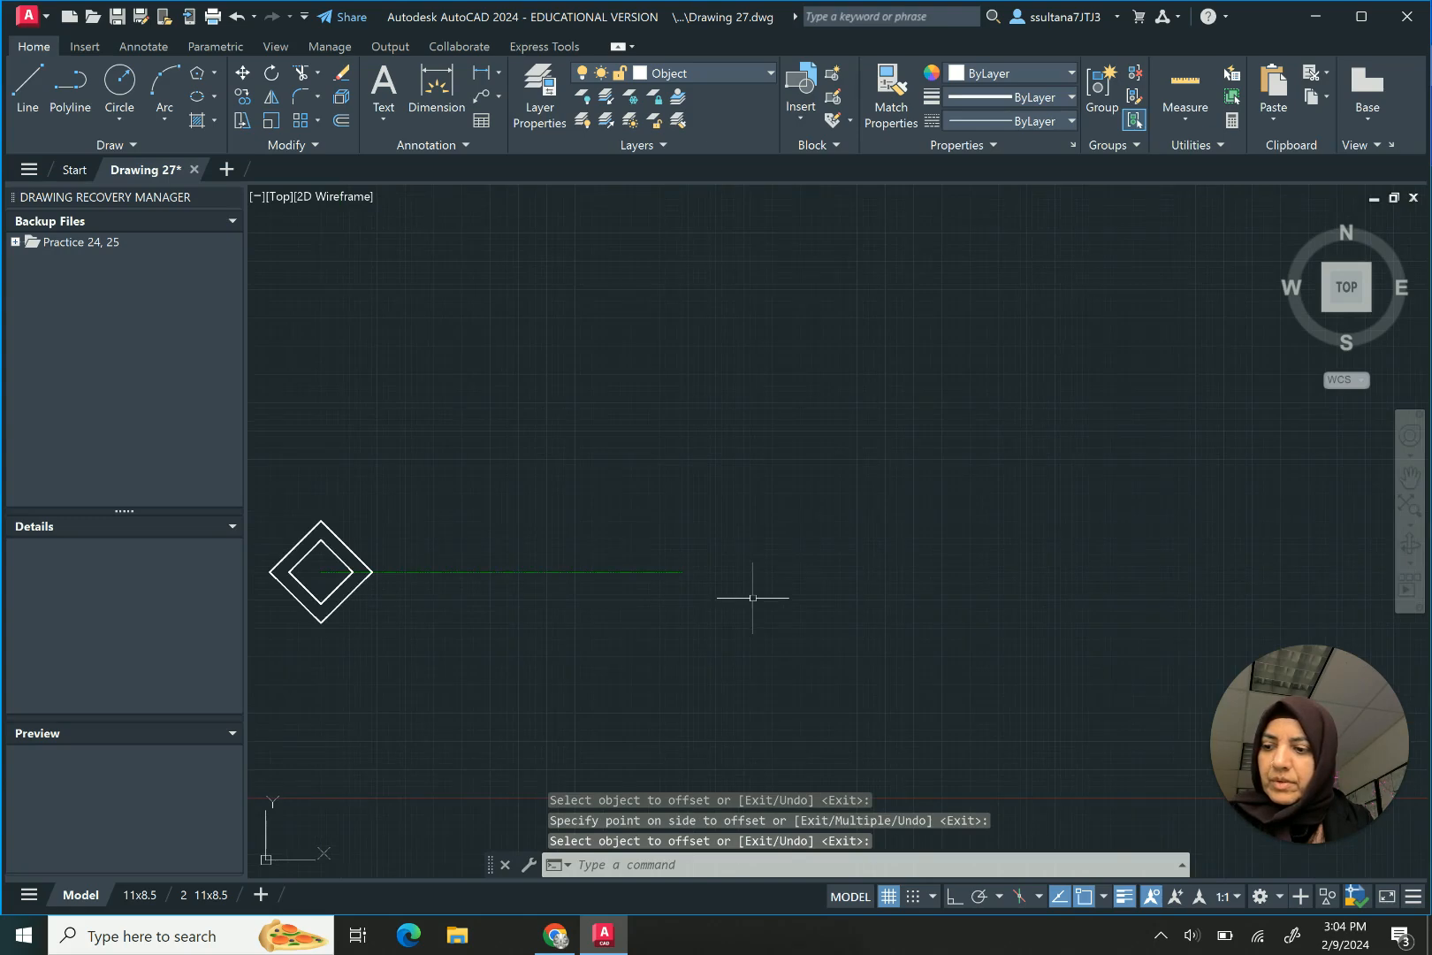
{"action": "scroll", "coordinate": [713, 610], "scroll_direction": "up", "scroll_amount": 2}
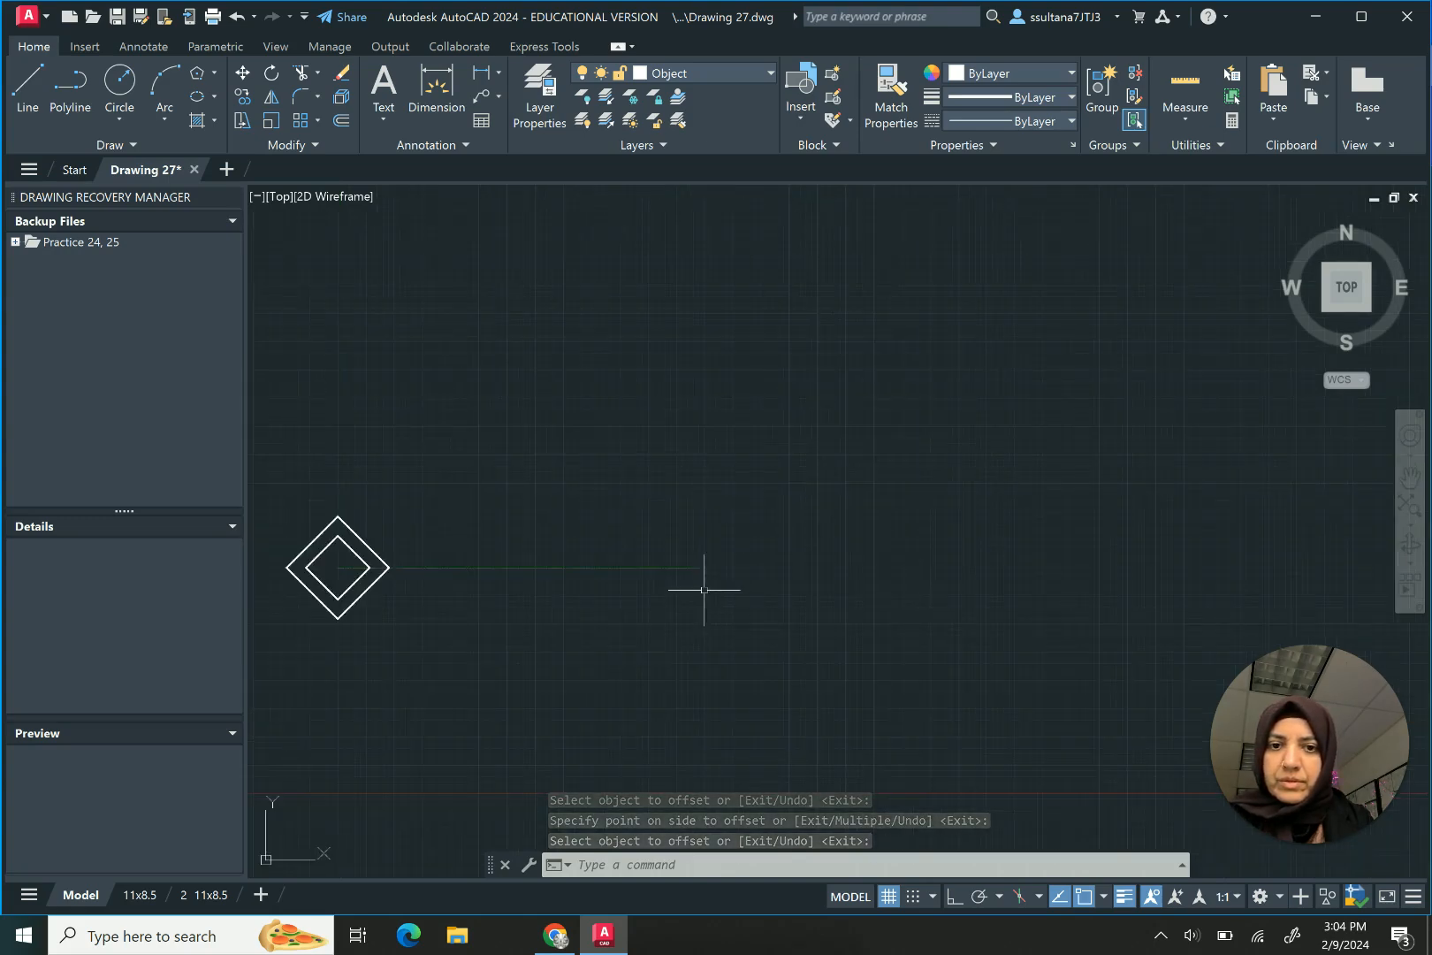
{"action": "left_click", "coordinate": [694, 75]}
{"action": "left_click", "coordinate": [703, 167]}
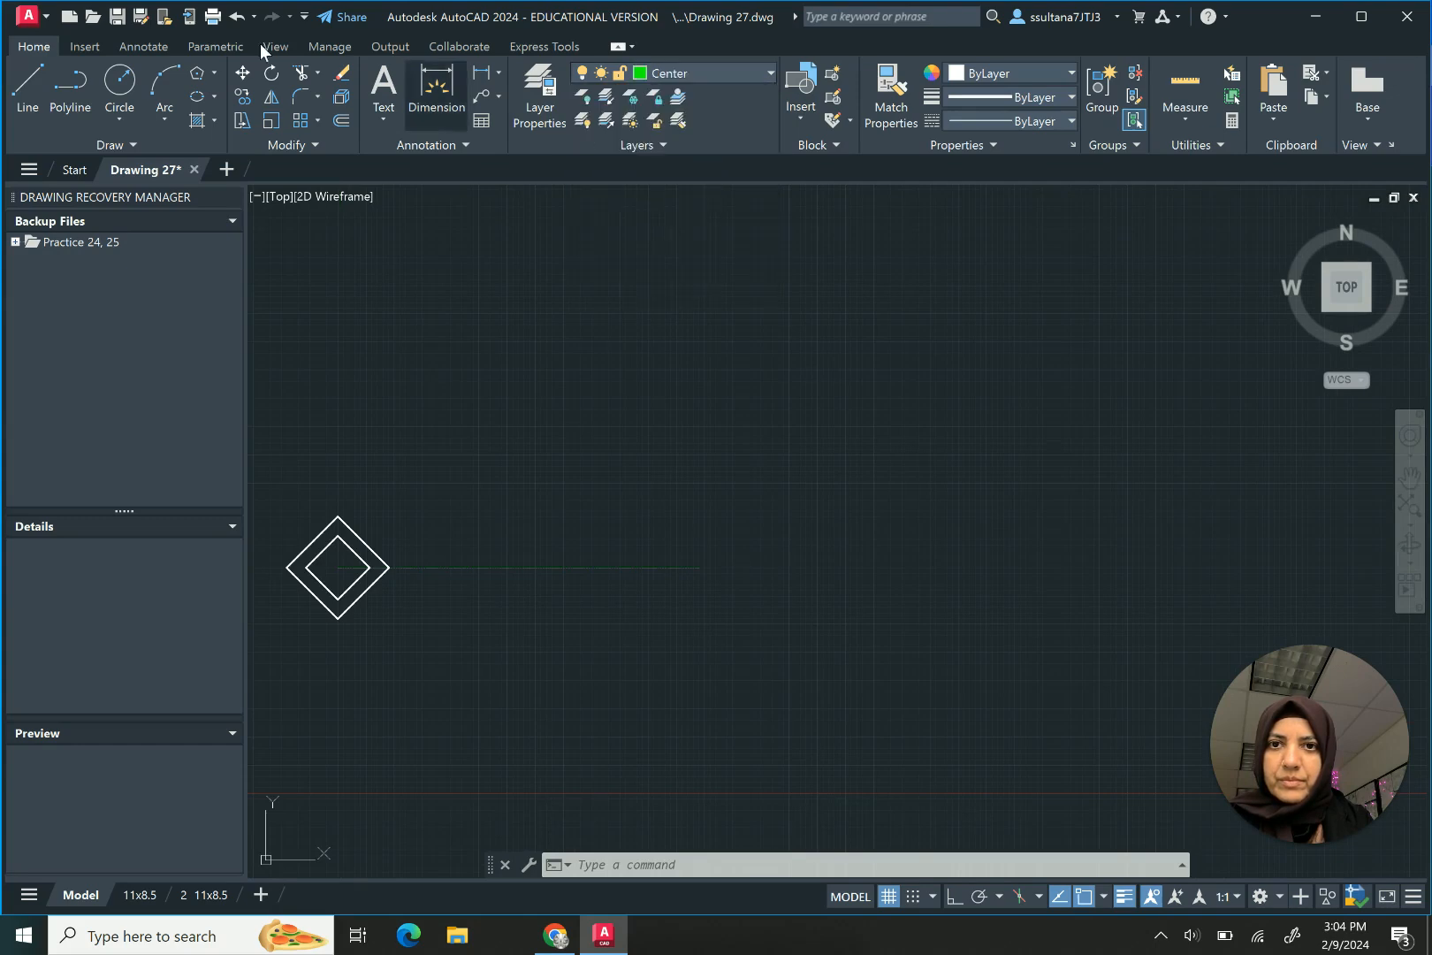
{"action": "left_click", "coordinate": [24, 86]}
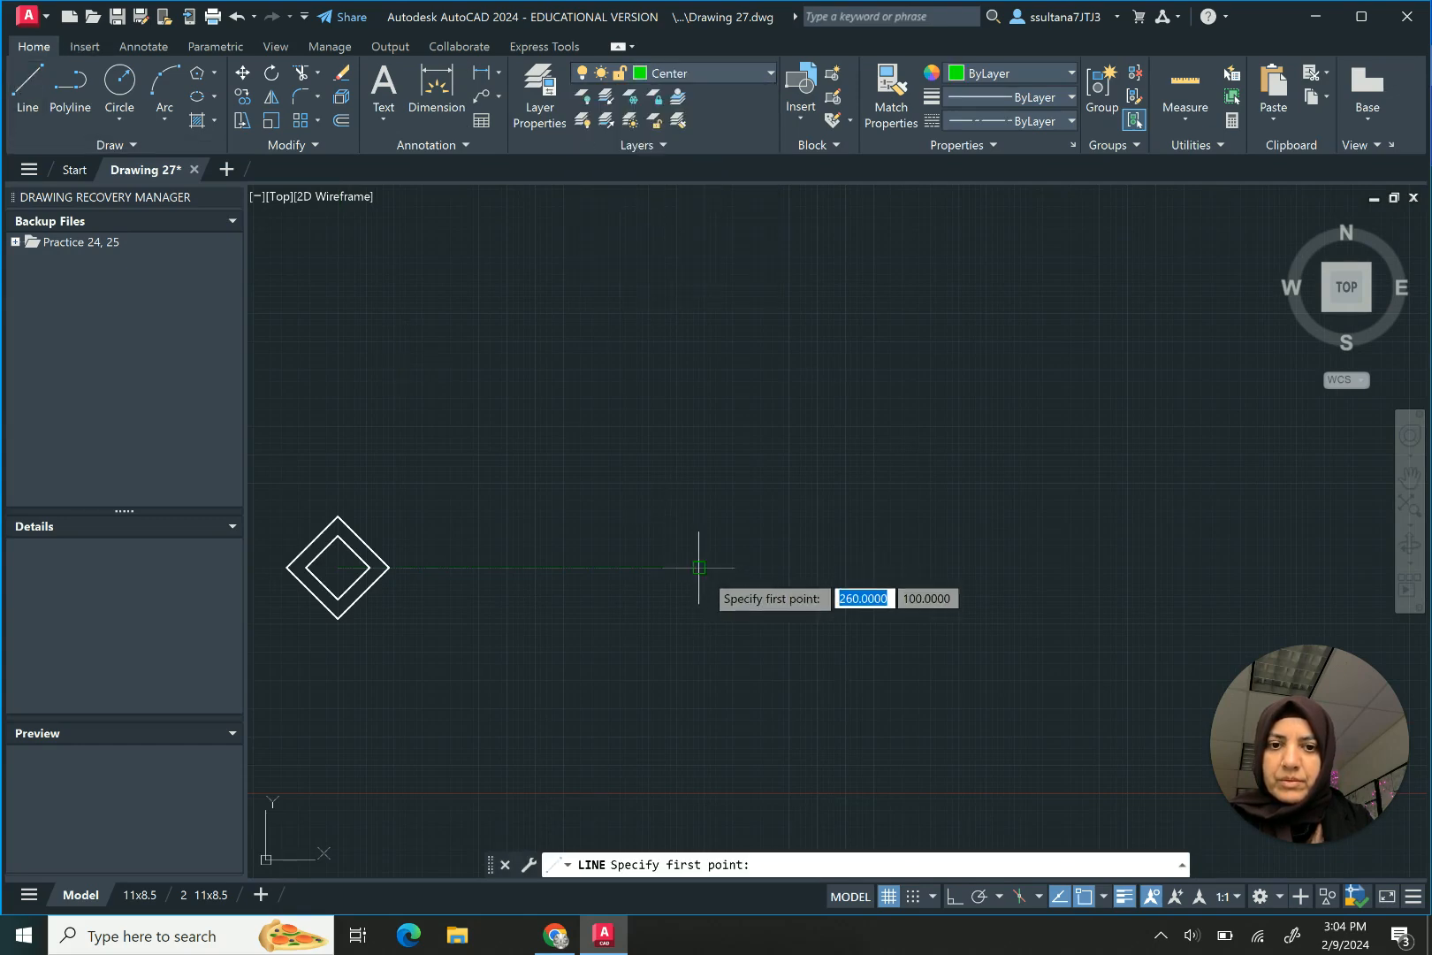
{"action": "left_click", "coordinate": [699, 567]}
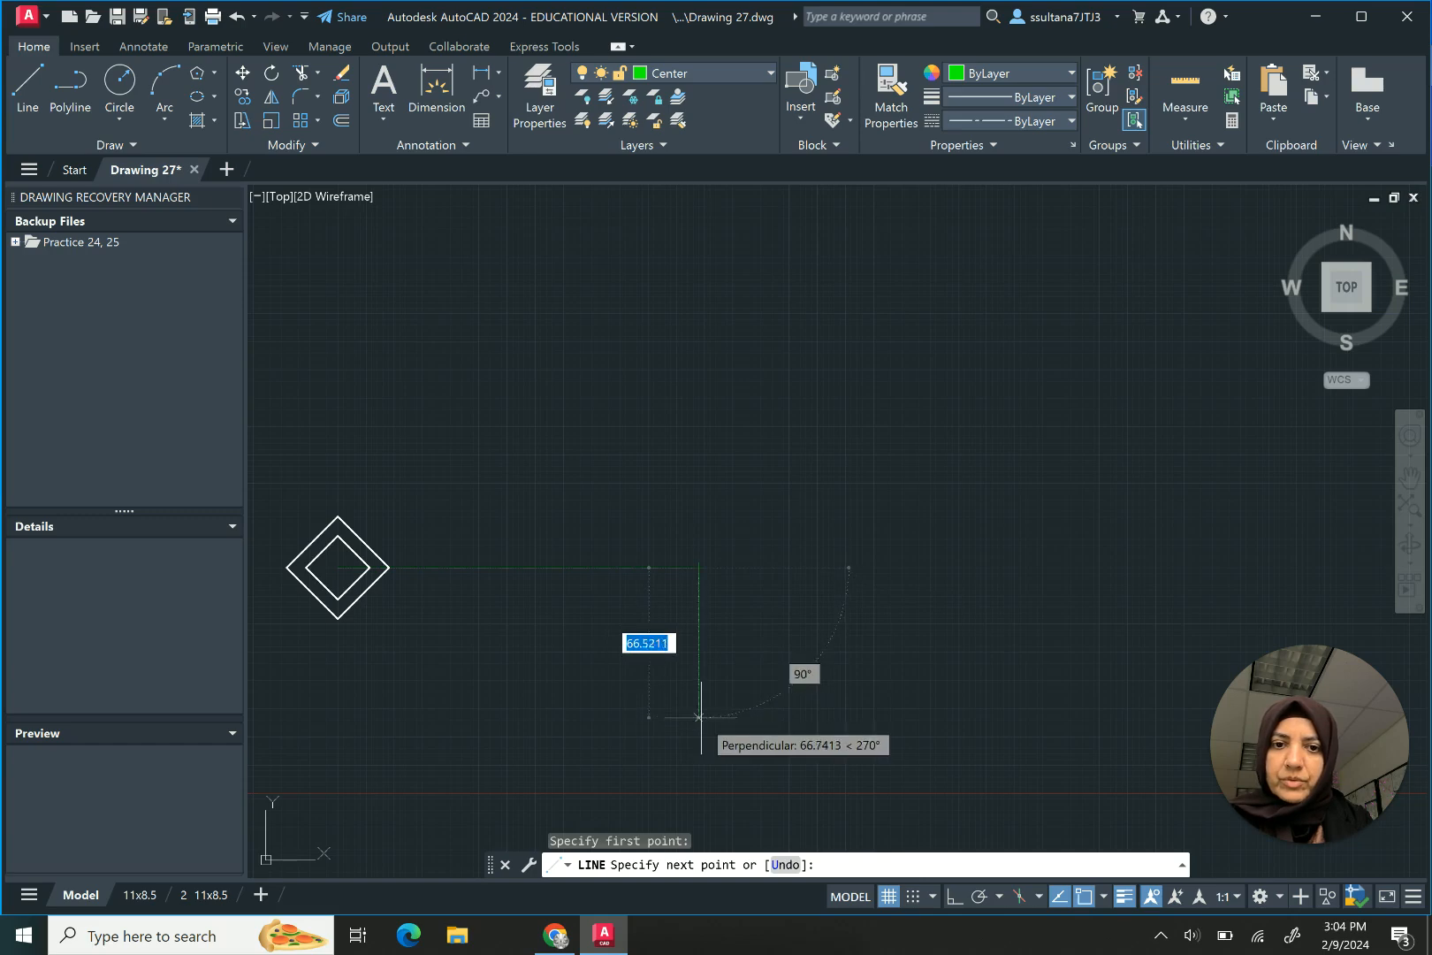
{"action": "type", "text": "52"}
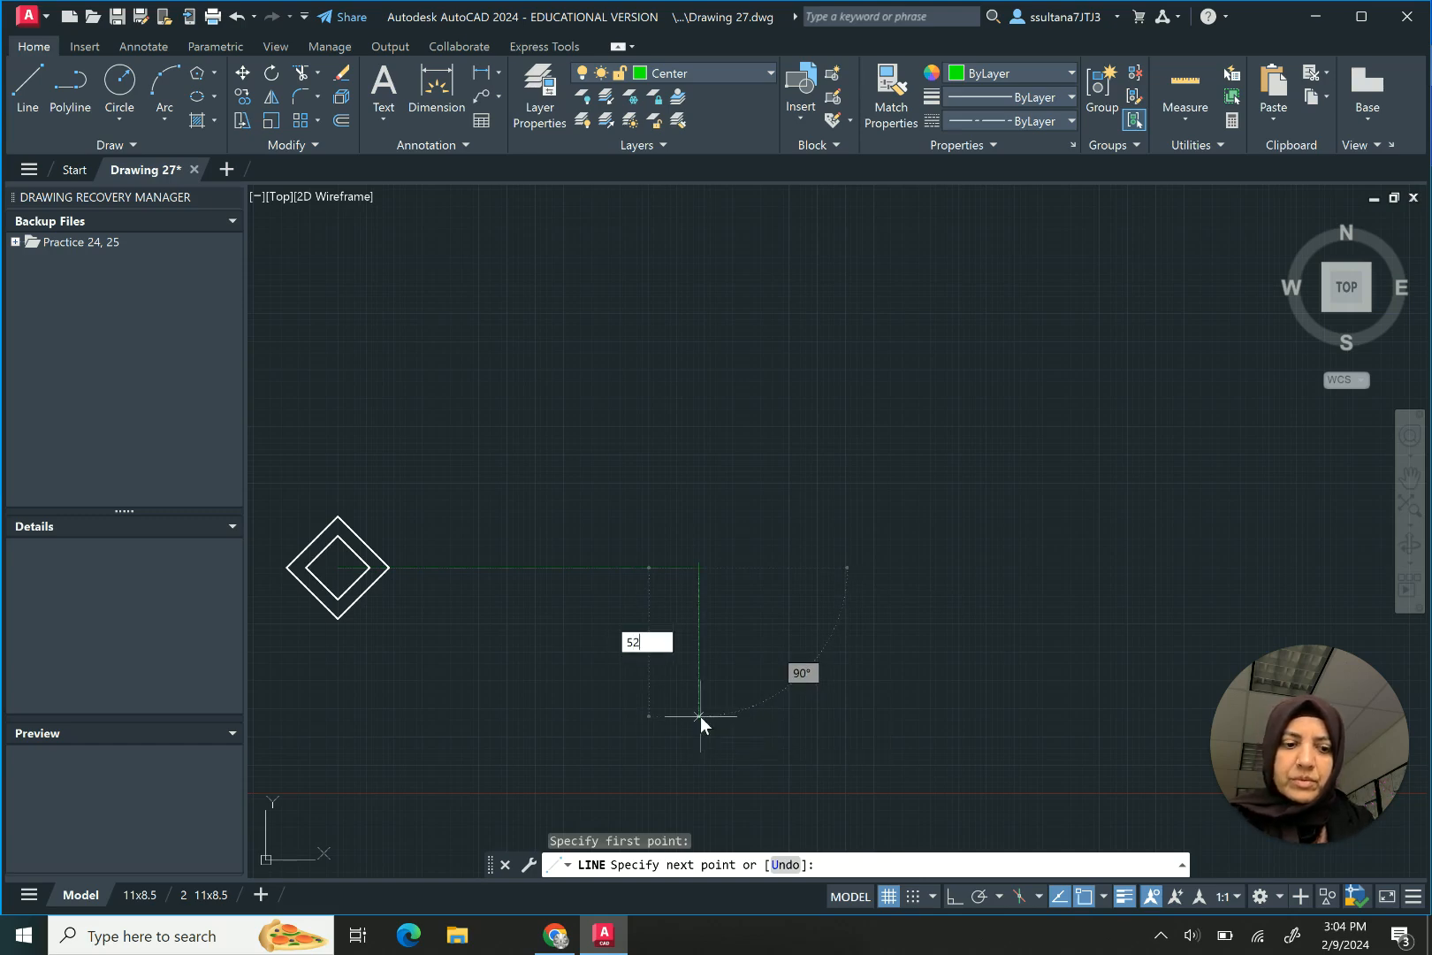
{"action": "key", "text": "Return"}
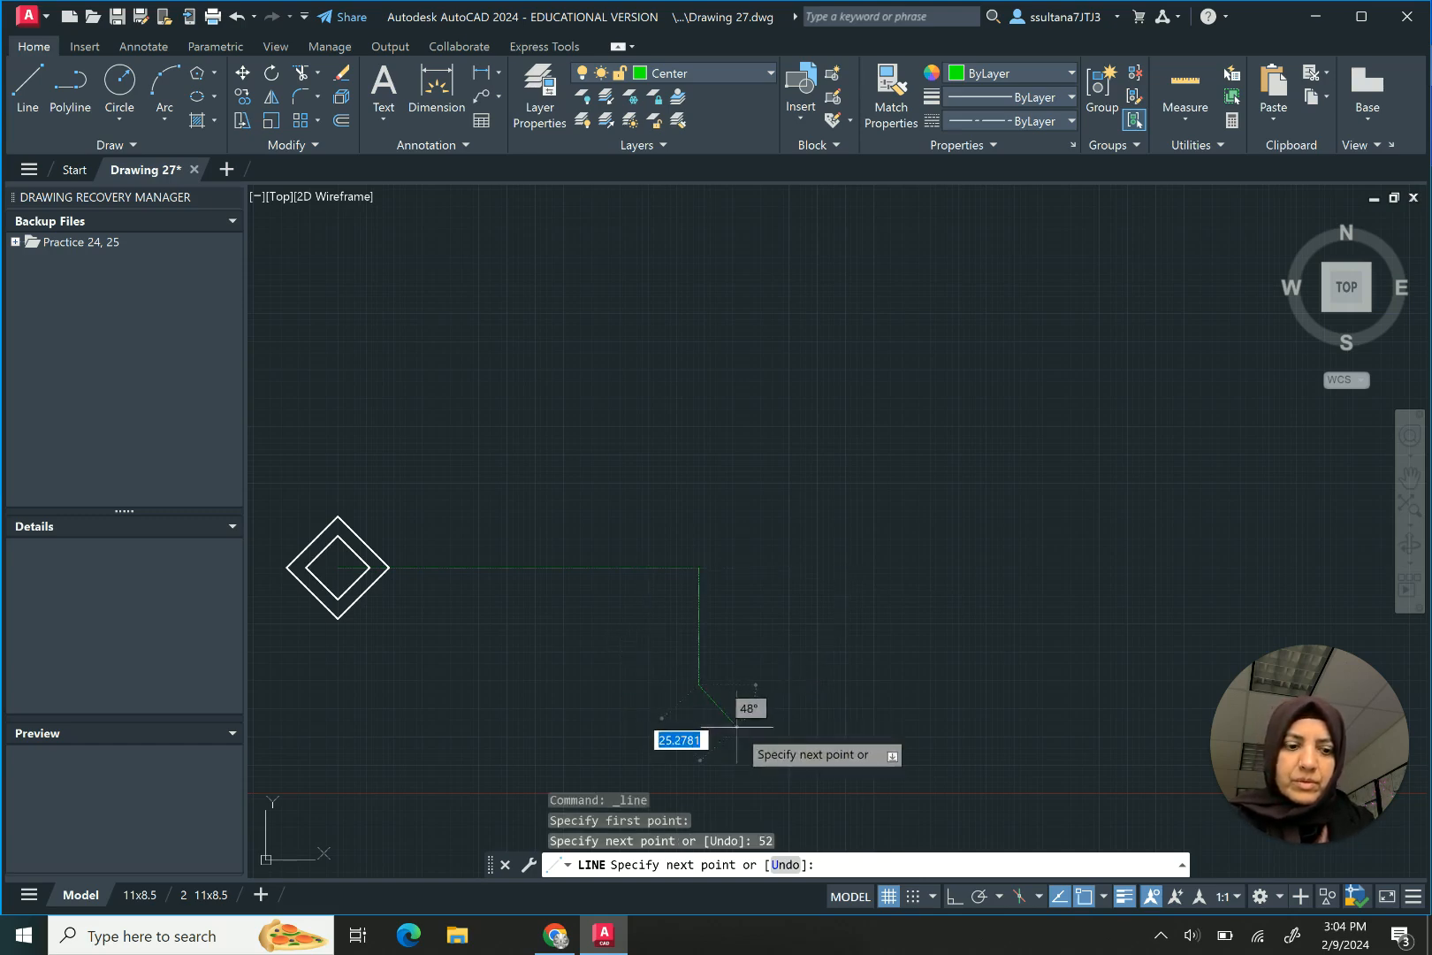
{"action": "key", "text": "Return"}
Step: On the Object layer, draw a five-sided polygon inscribed in a 22 mm radius circle, centered on the vertical centerline's lower endpoint
{"action": "scroll", "coordinate": [697, 697], "scroll_direction": "up", "scroll_amount": 3}
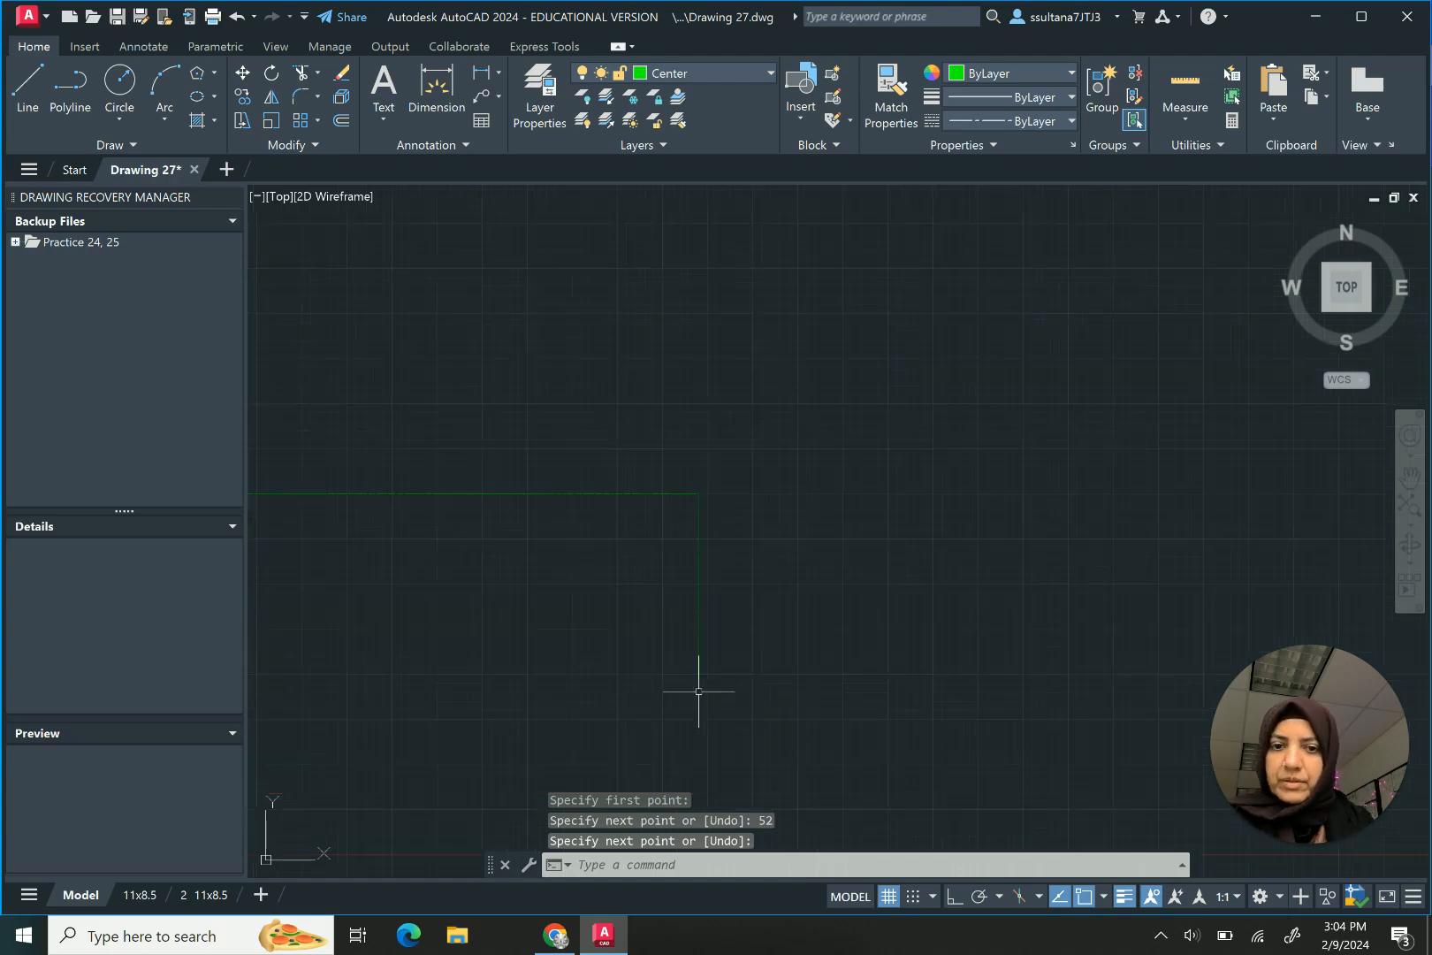
{"action": "scroll", "coordinate": [694, 675], "scroll_direction": "up", "scroll_amount": 2}
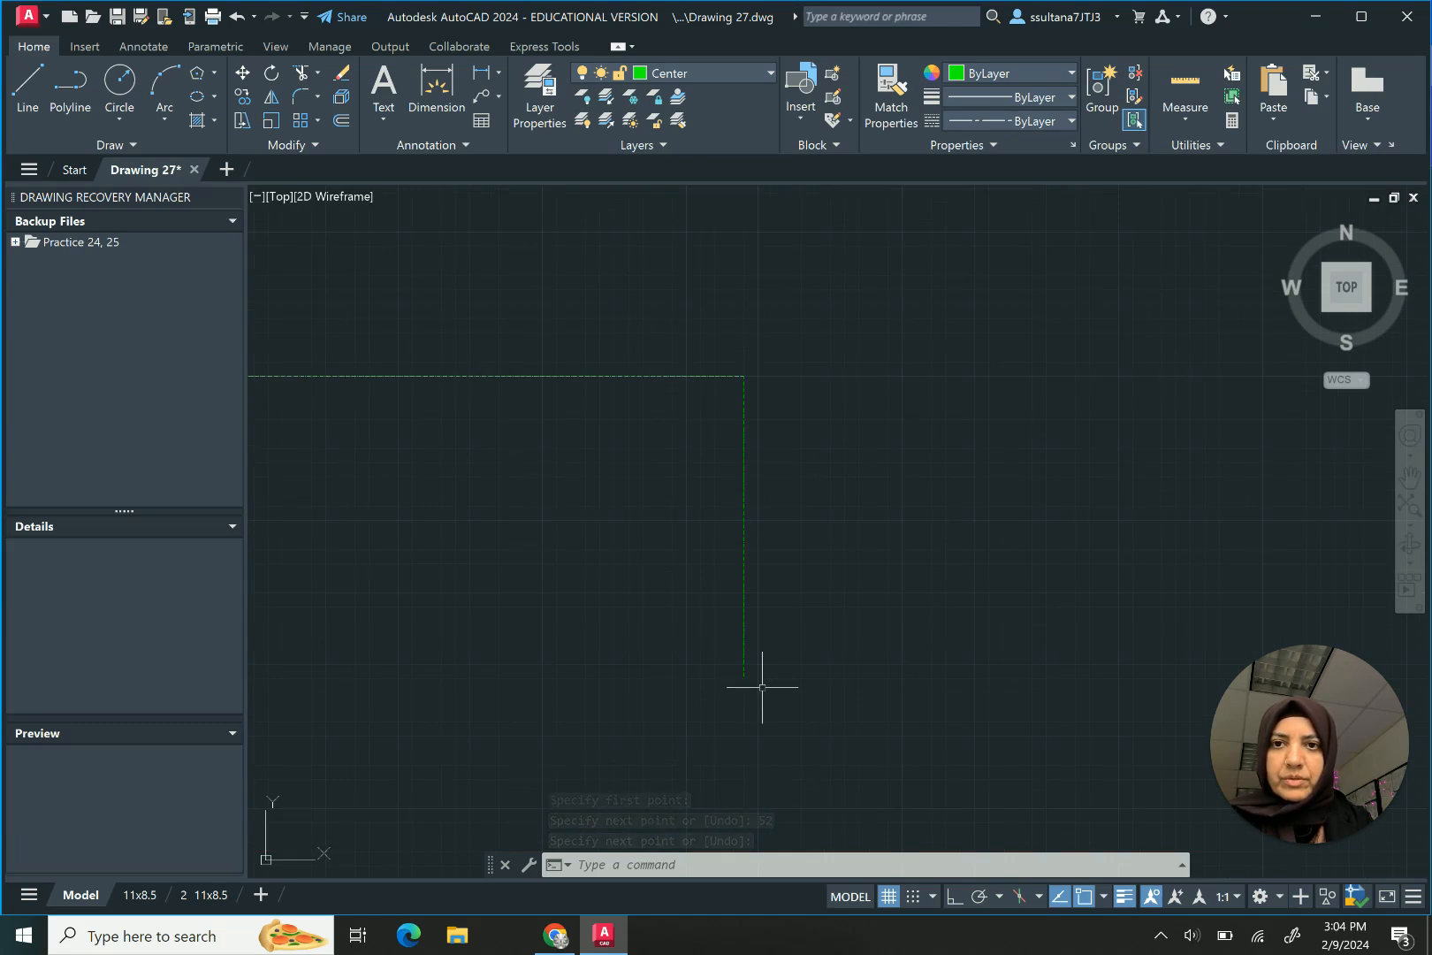
{"action": "left_click", "coordinate": [196, 75]}
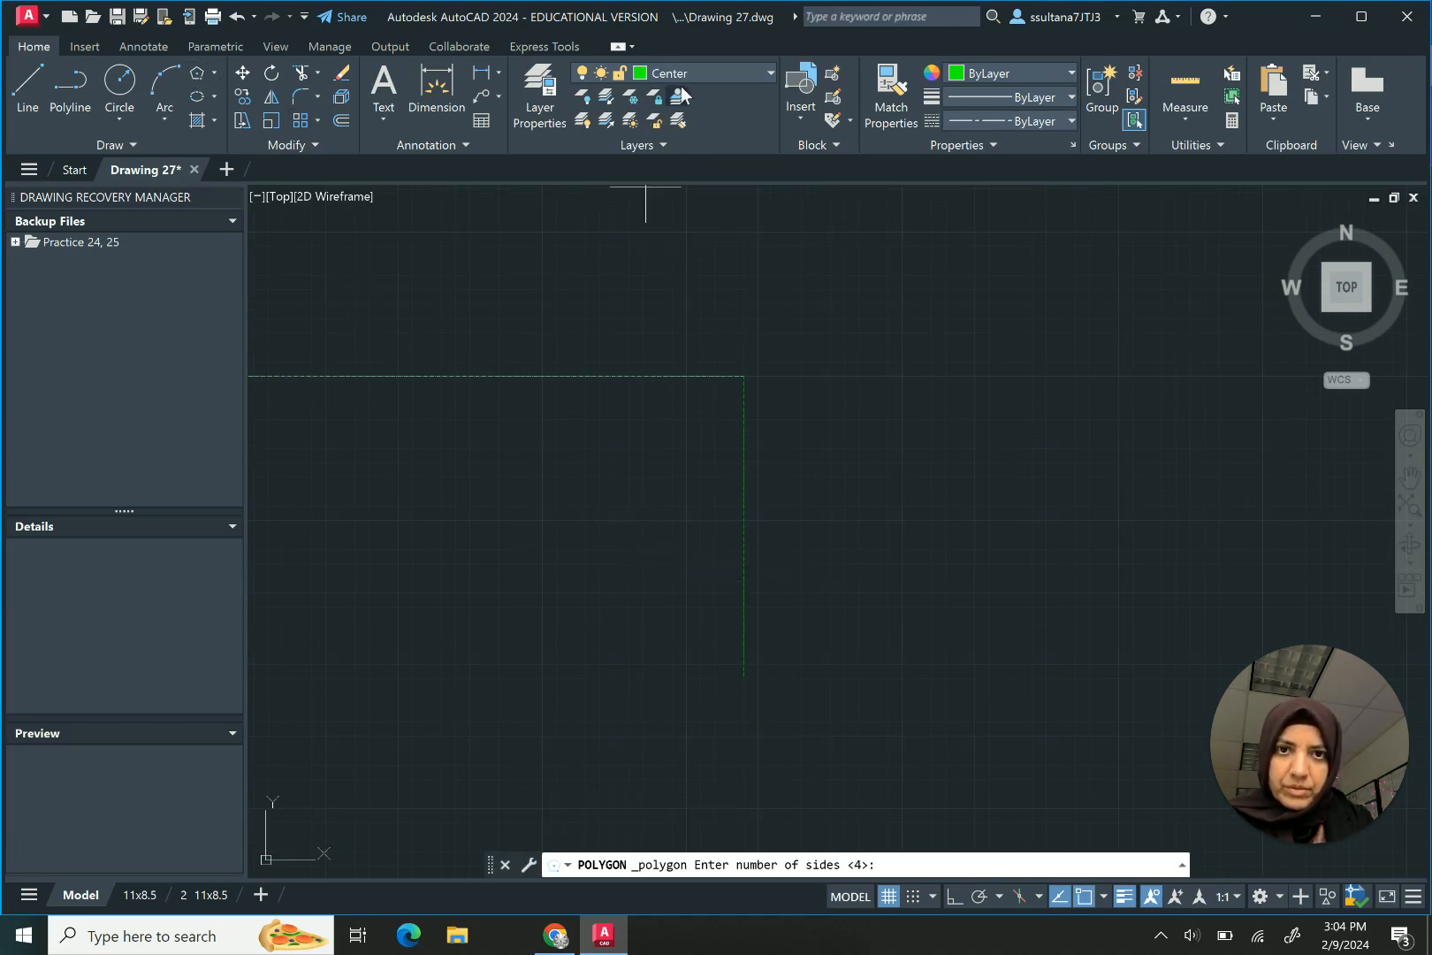
{"action": "left_click", "coordinate": [719, 75]}
{"action": "left_click", "coordinate": [728, 287]}
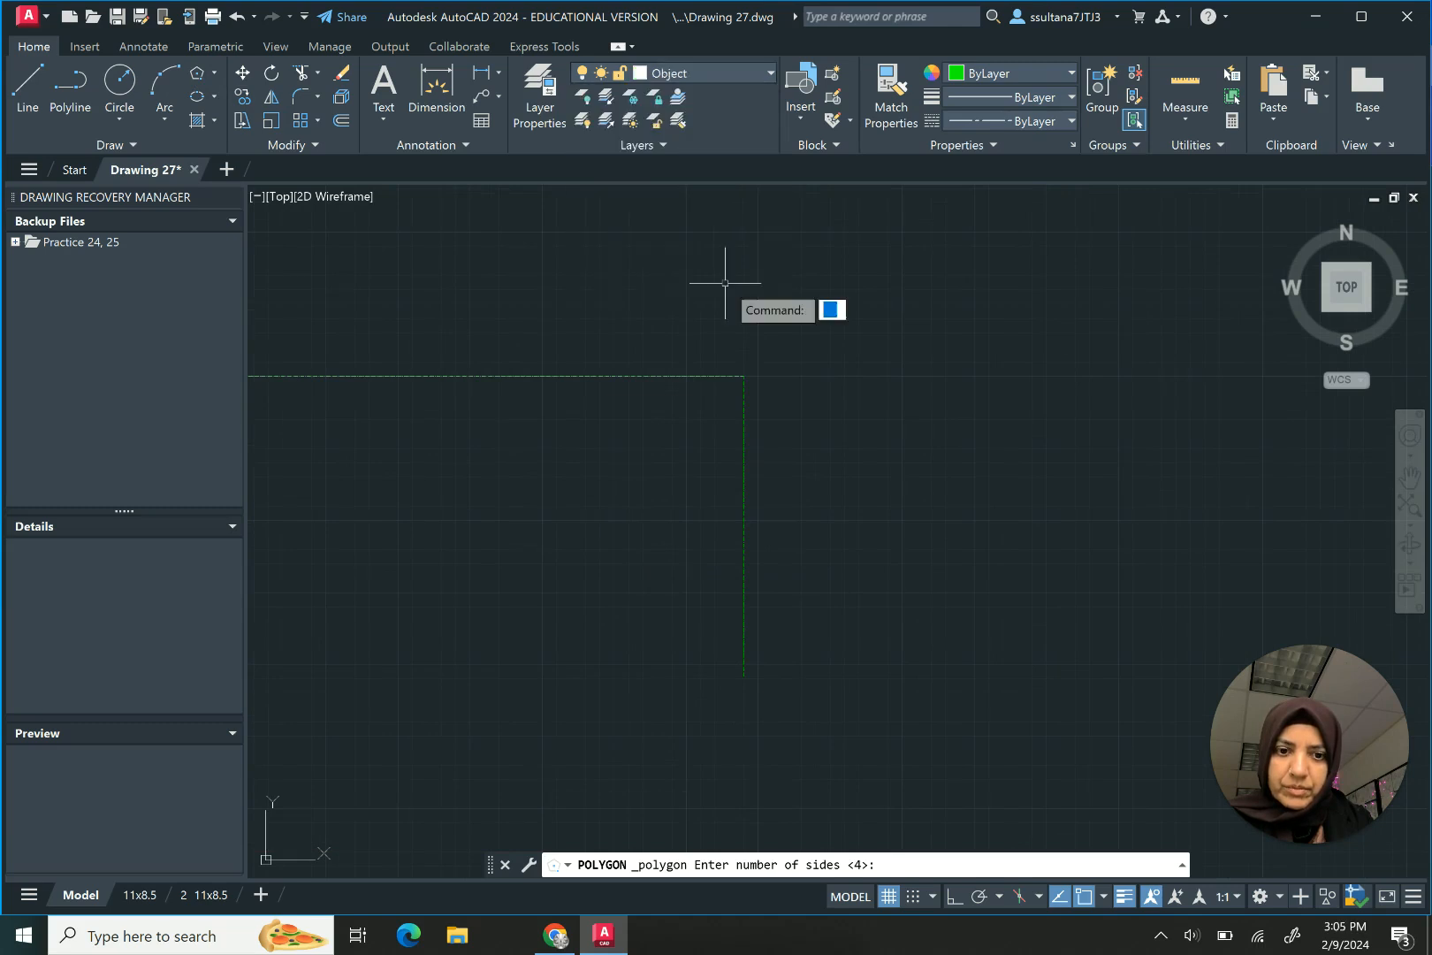
{"action": "type", "text": "5"}
{"action": "key", "text": "Return"}
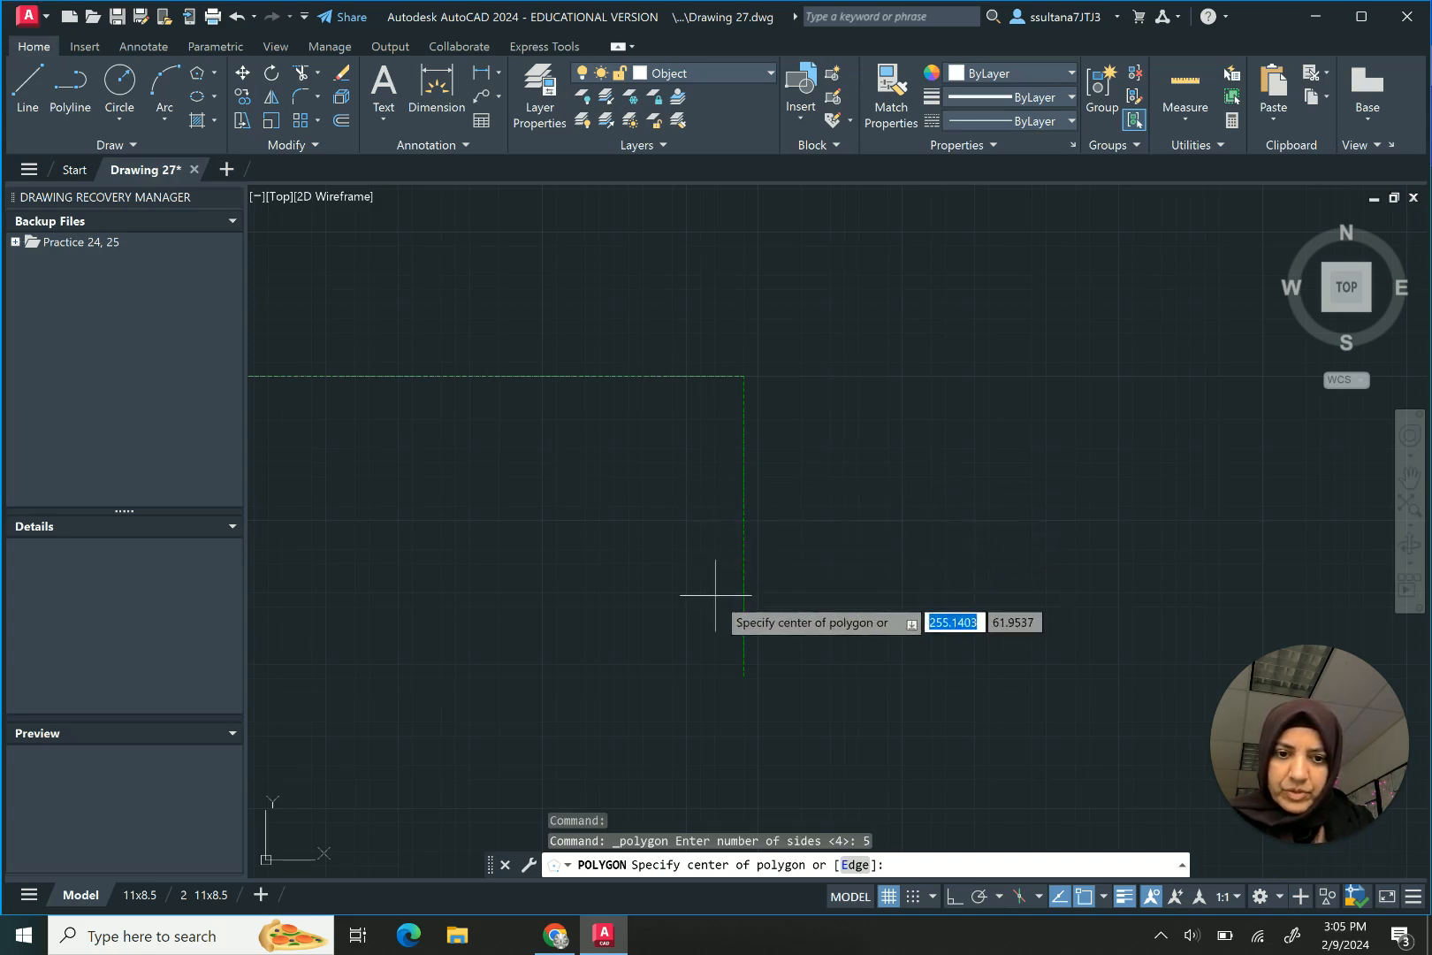
{"action": "left_click", "coordinate": [743, 676]}
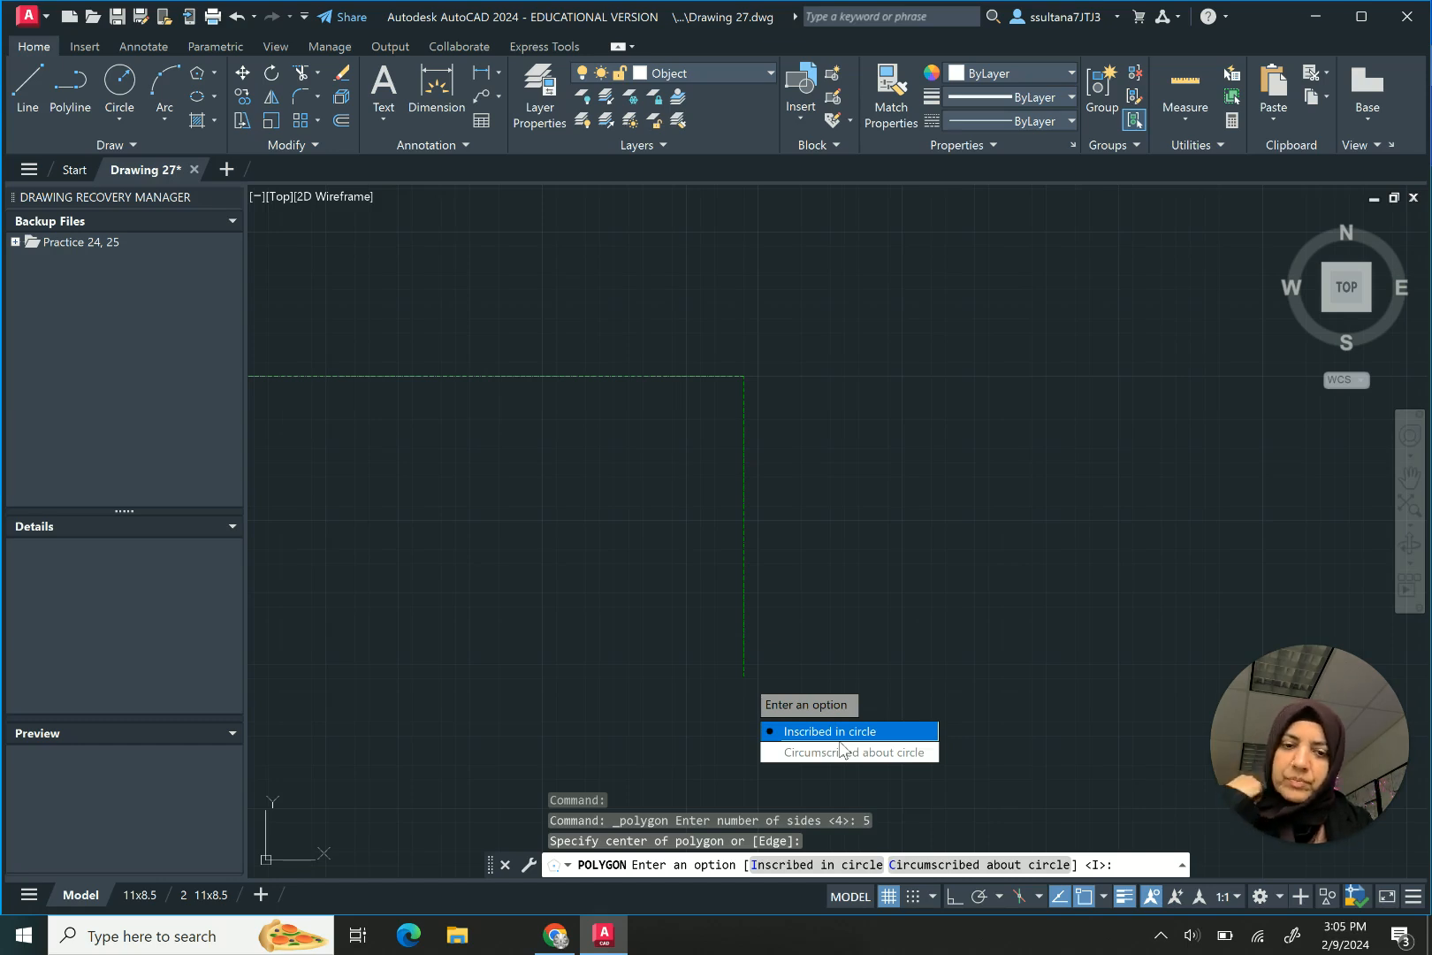
{"action": "left_click", "coordinate": [880, 736]}
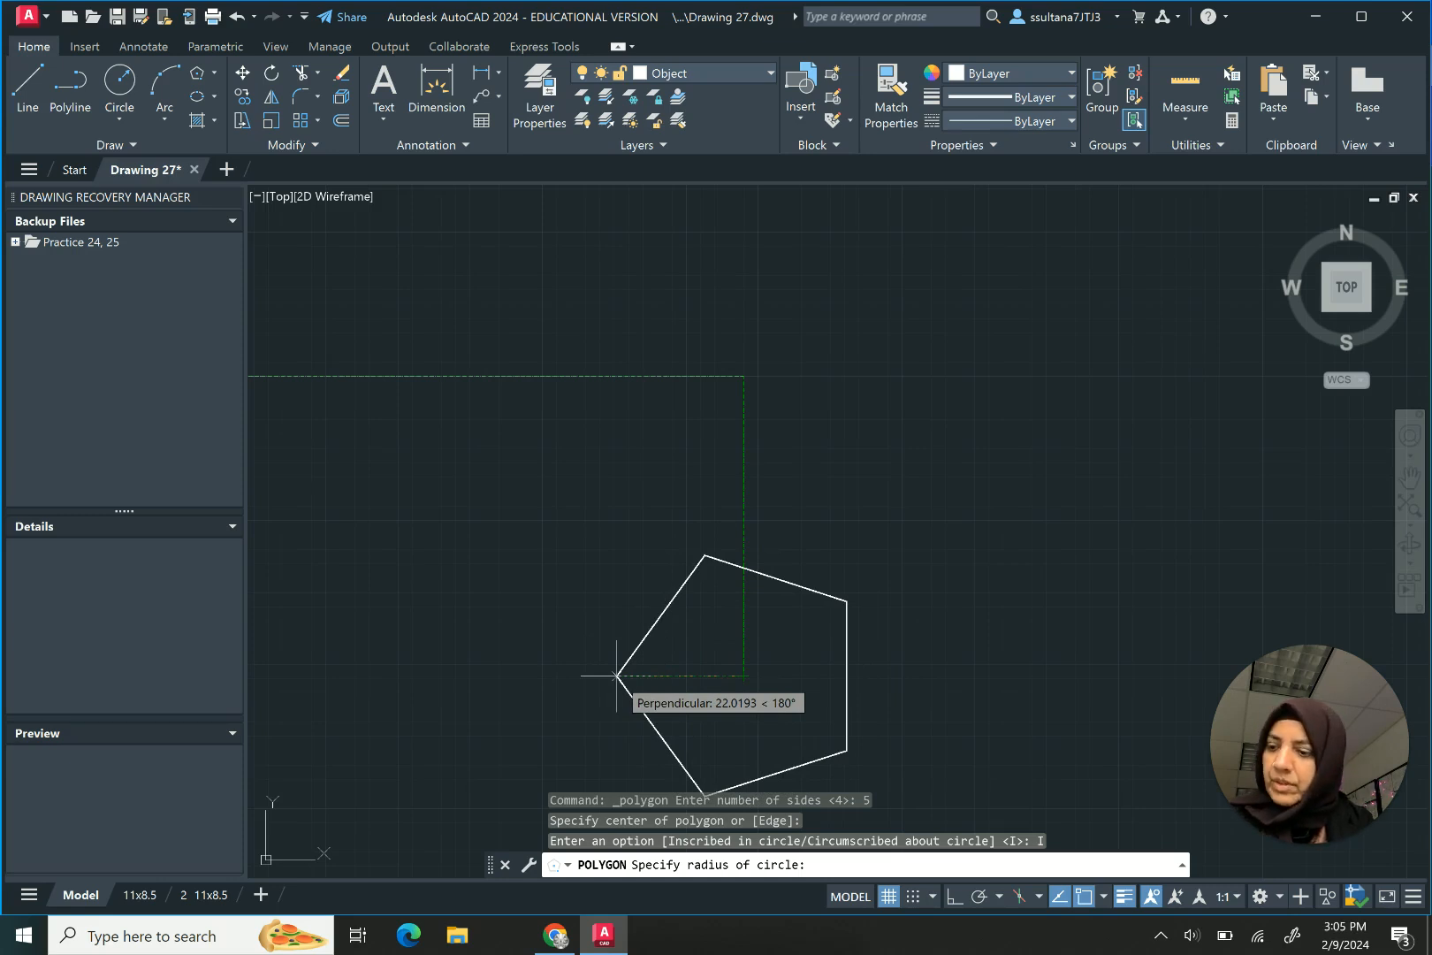
{"action": "type", "text": "22"}
{"action": "key", "text": "Return"}
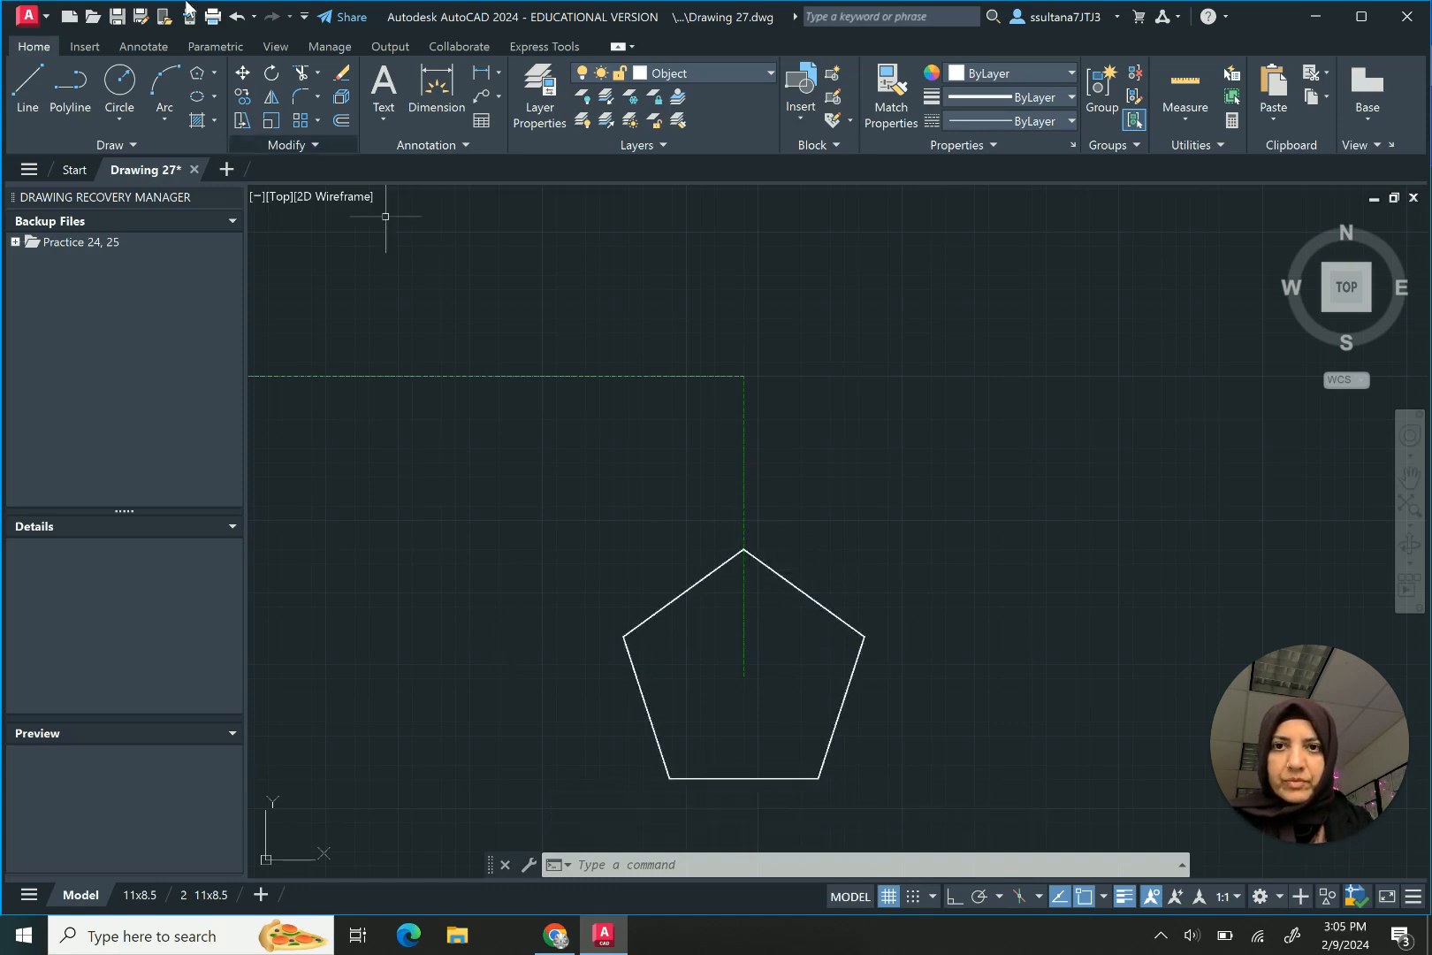
Step: Rotate the pentagon 90 degrees counterclockwise about the vertical centerline's lower endpoint so one vertex points left
{"action": "left_click", "coordinate": [270, 82]}
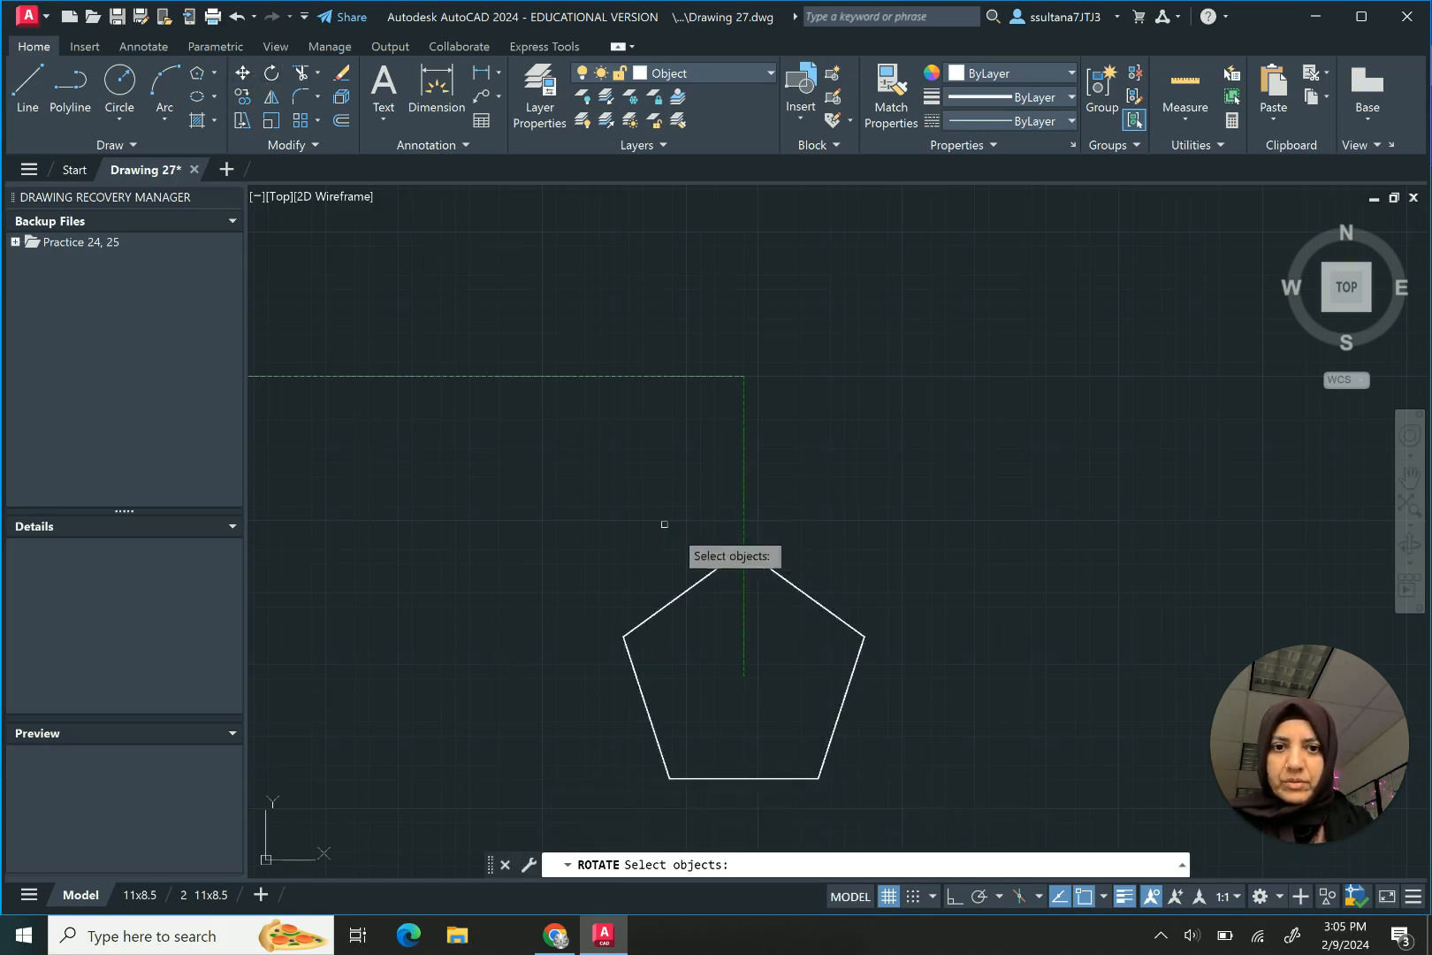
{"action": "left_click", "coordinate": [790, 585]}
{"action": "key", "text": "Return"}
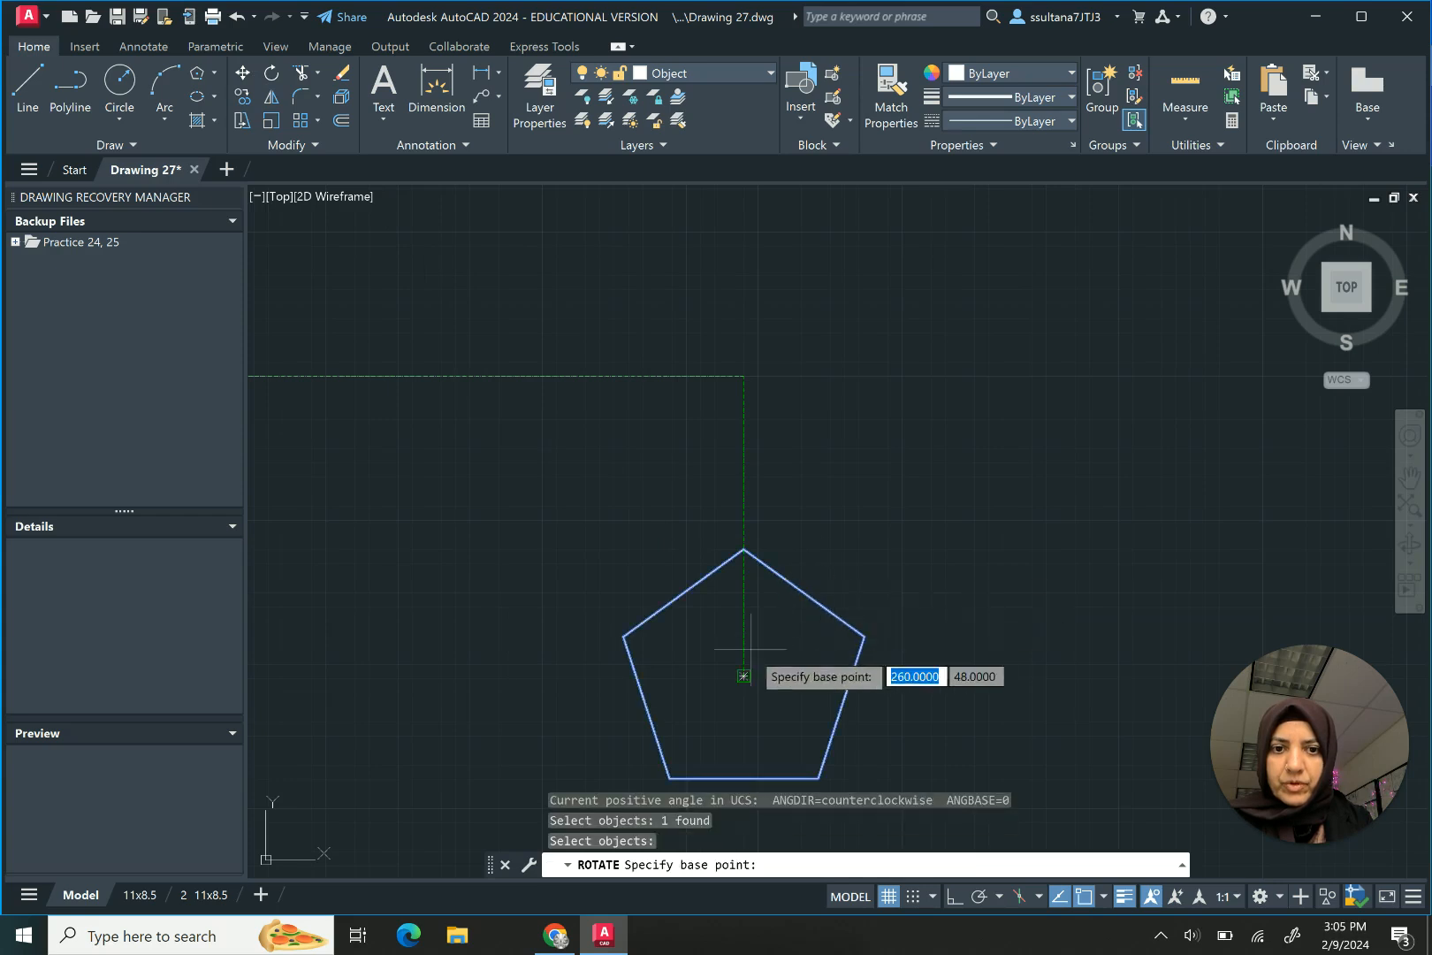
{"action": "left_click", "coordinate": [744, 675]}
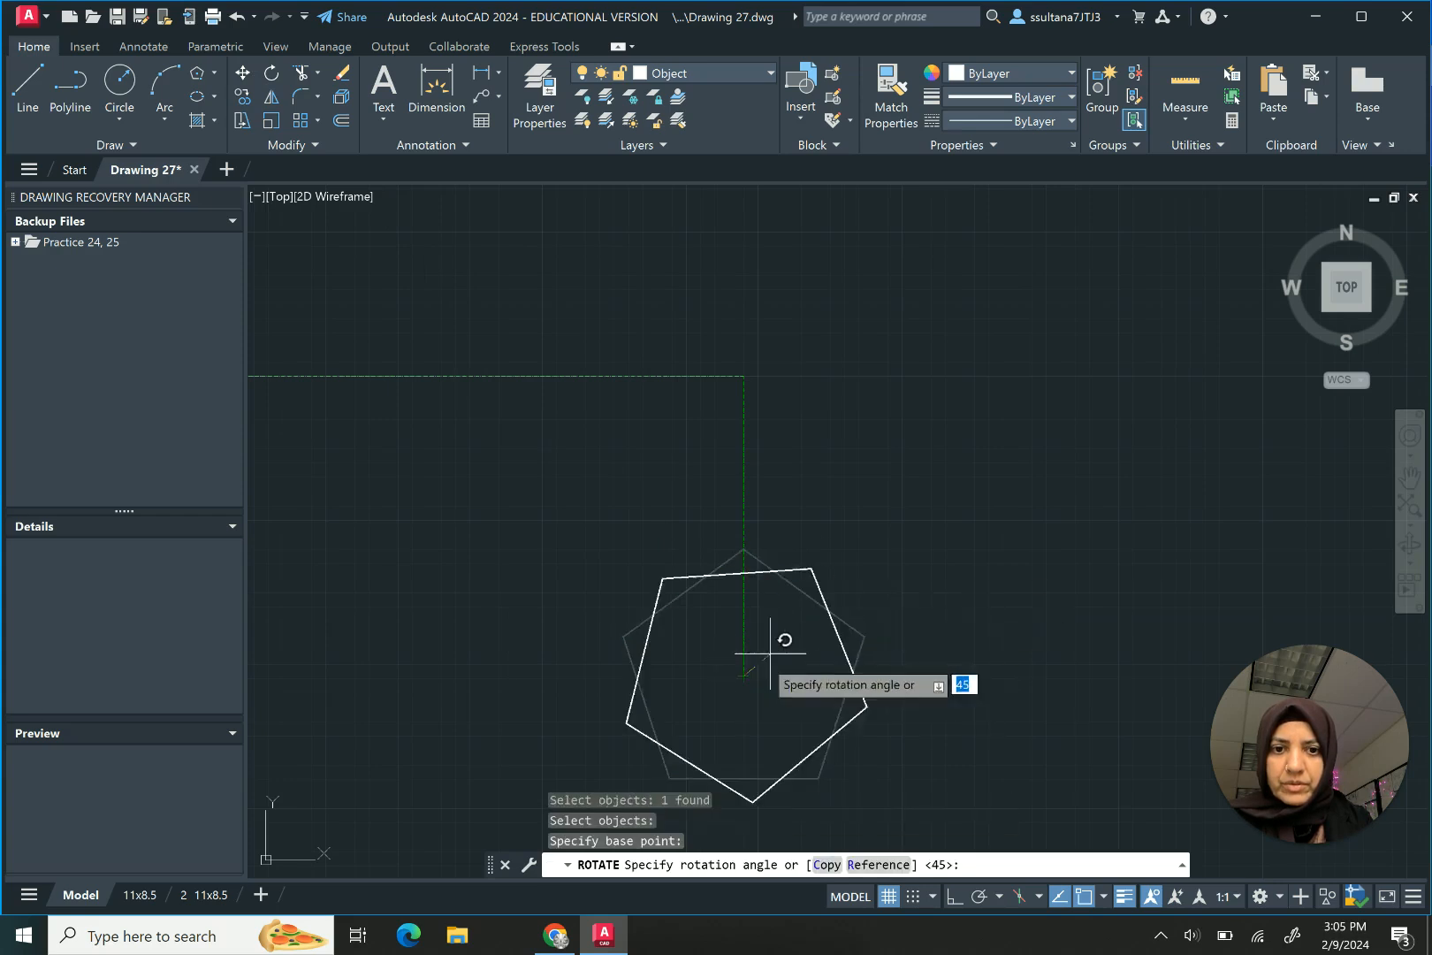
{"action": "left_click", "coordinate": [744, 376]}
{"action": "key", "text": "Return"}
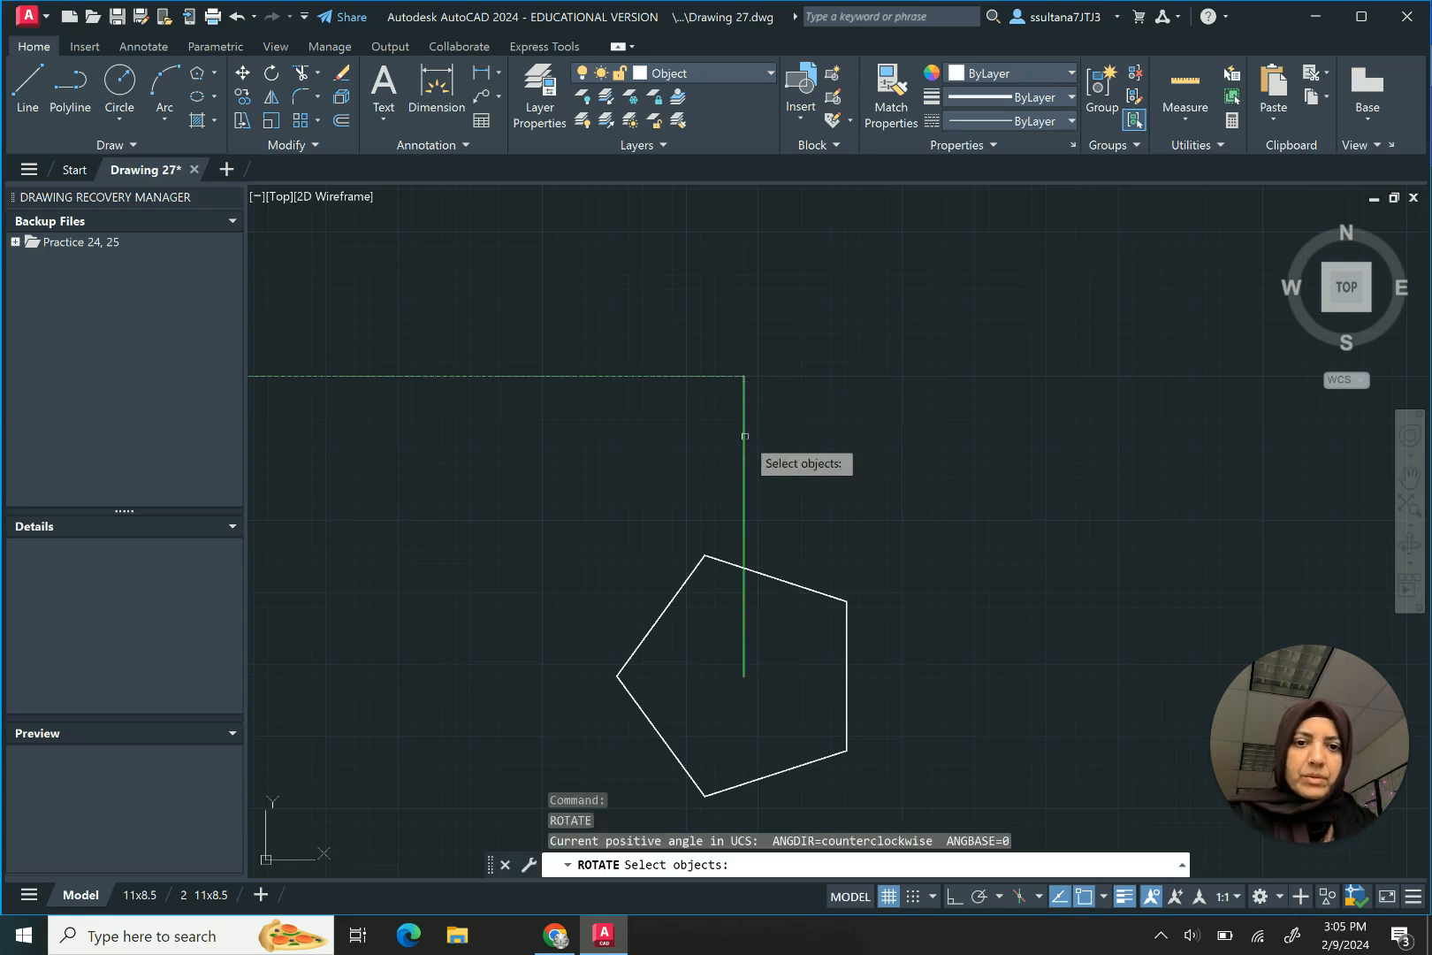
Step: Draw a horizontal line from the pentagon's center to its left vertex
{"action": "left_click", "coordinate": [28, 84]}
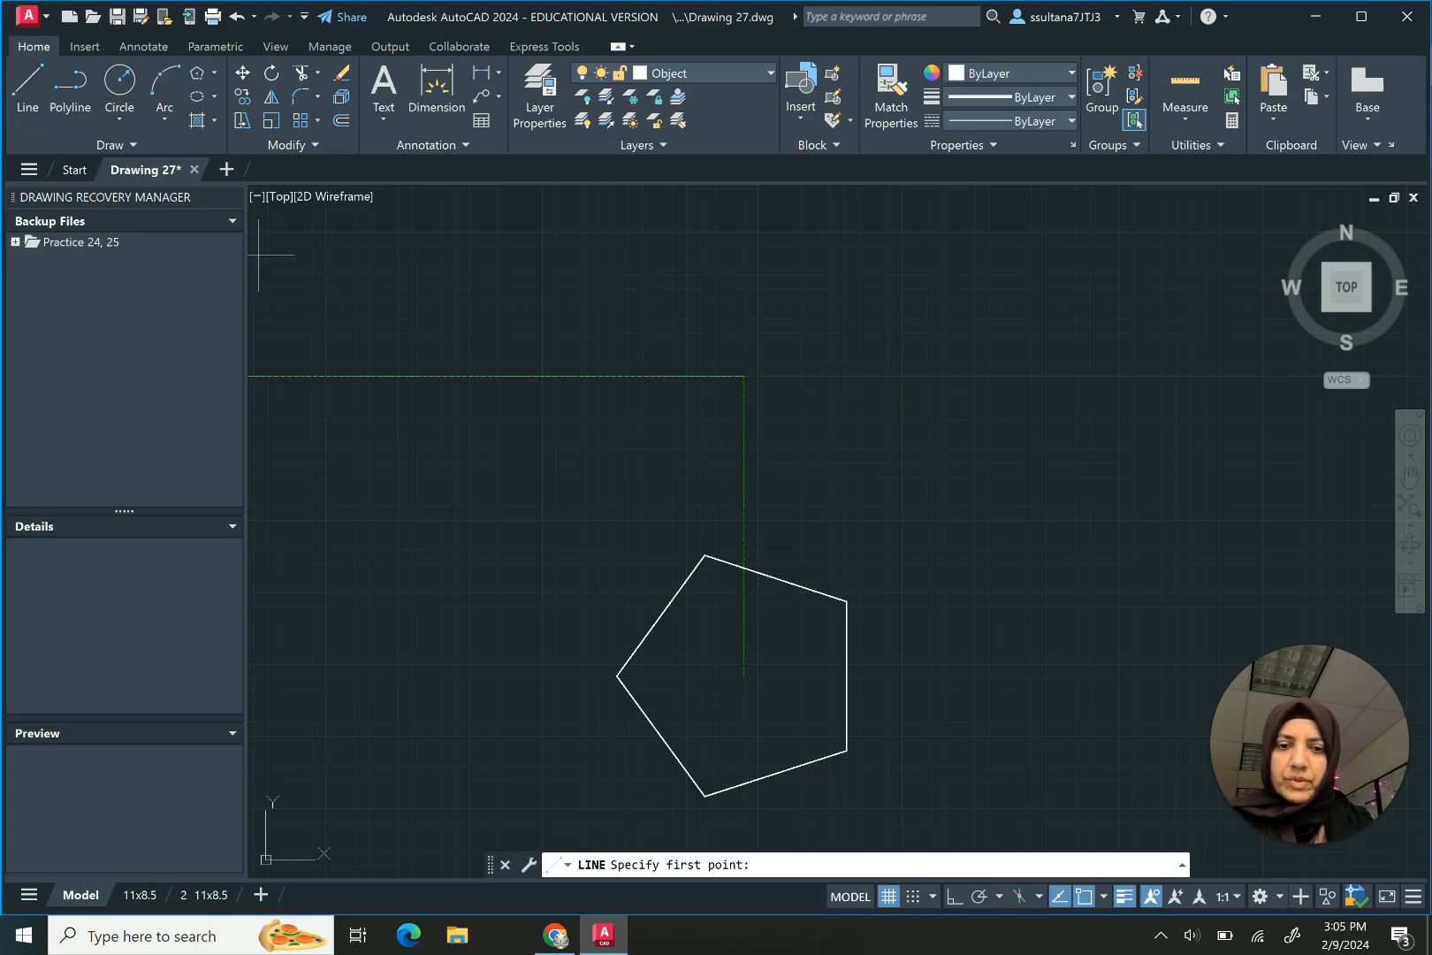
{"action": "left_click", "coordinate": [744, 675]}
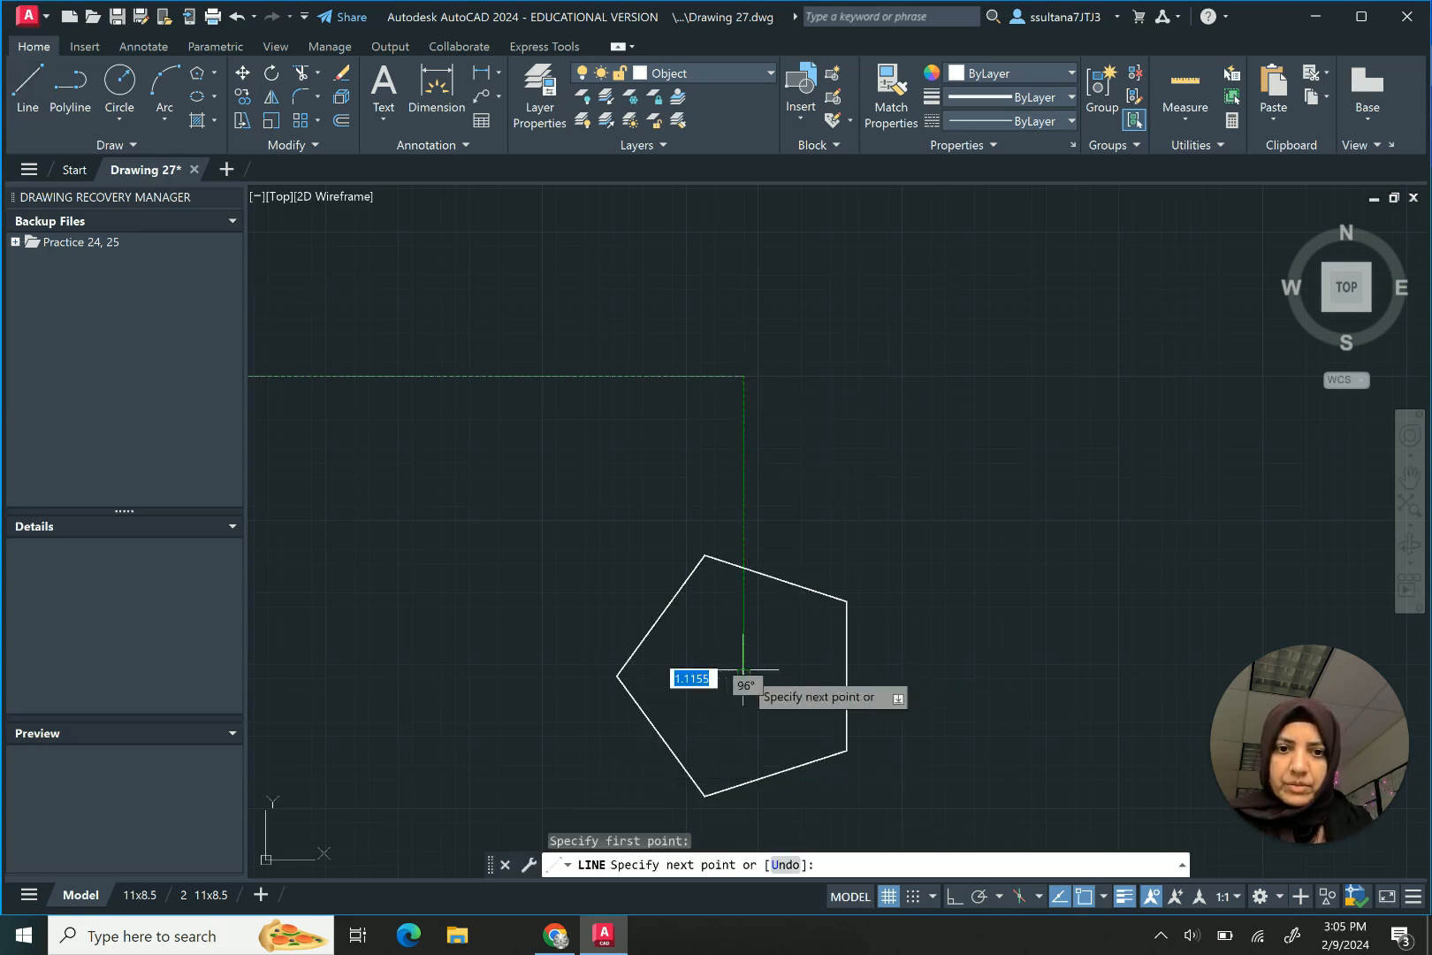
{"action": "left_click", "coordinate": [618, 676]}
{"action": "key", "text": "Return"}
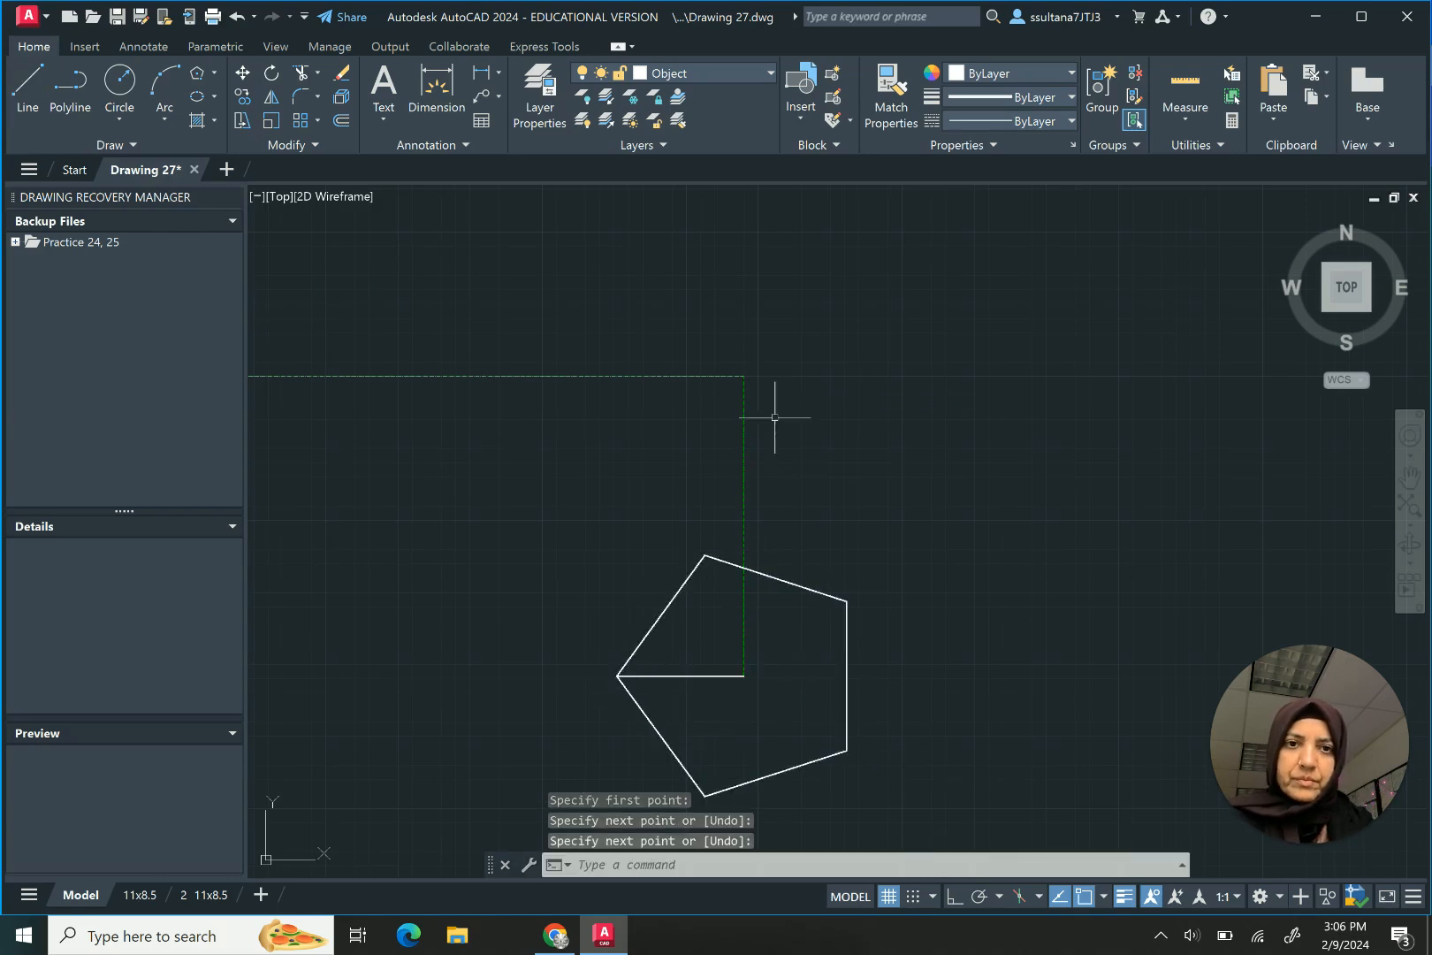
Step: Match the properties of the vertical centerline onto the horizontal line inside the pentagon
{"action": "left_click", "coordinate": [910, 84]}
{"action": "left_click", "coordinate": [744, 652]}
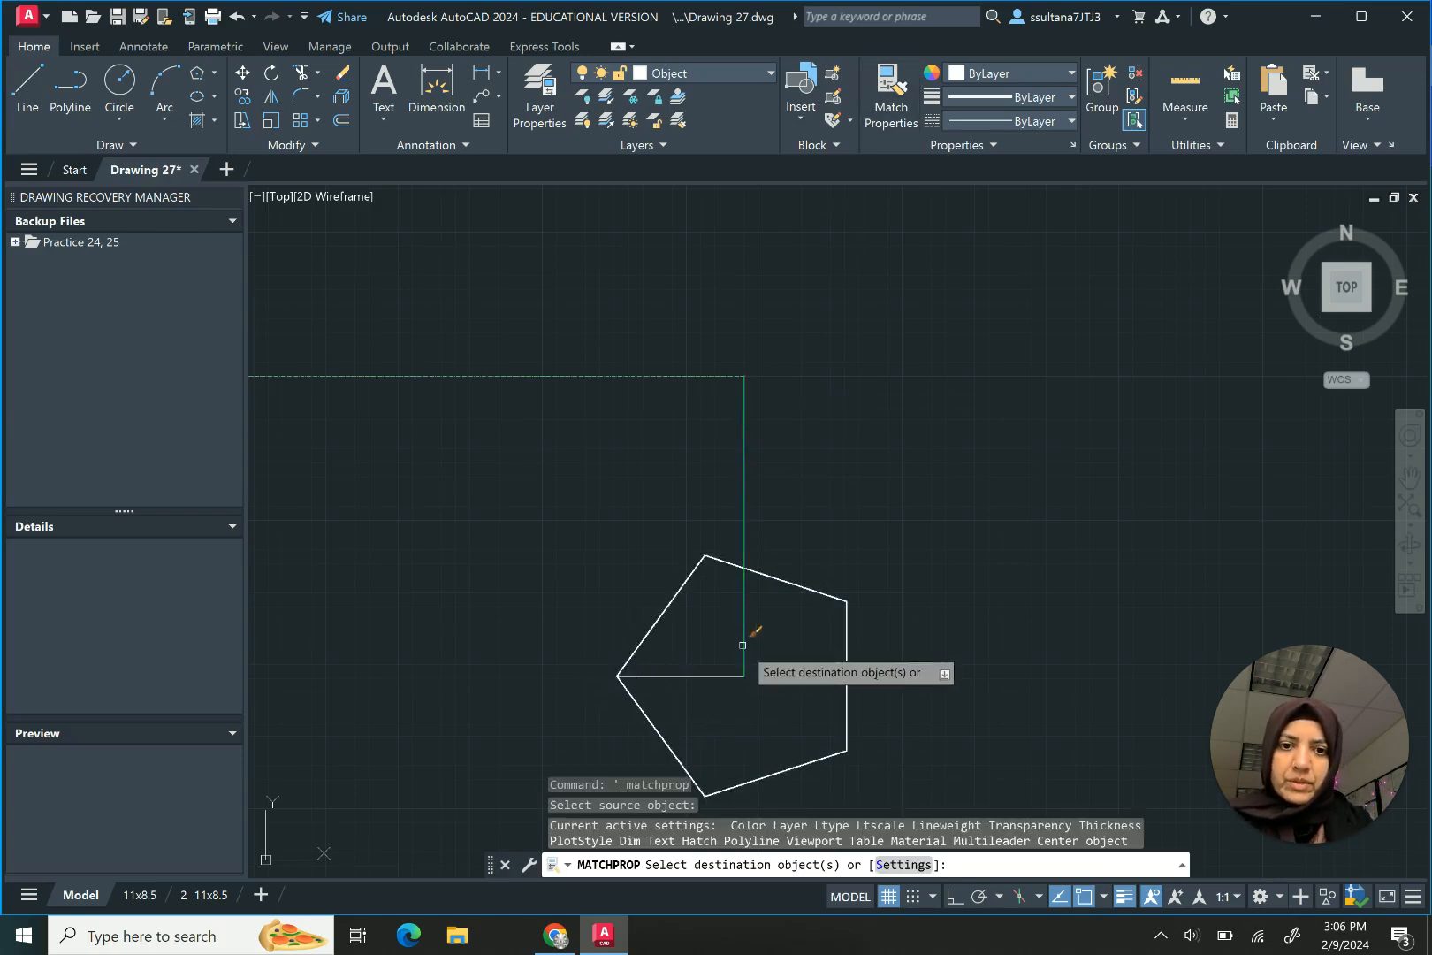
{"action": "left_click", "coordinate": [720, 676]}
{"action": "right_click", "coordinate": [773, 664]}
{"action": "left_click", "coordinate": [794, 674]}
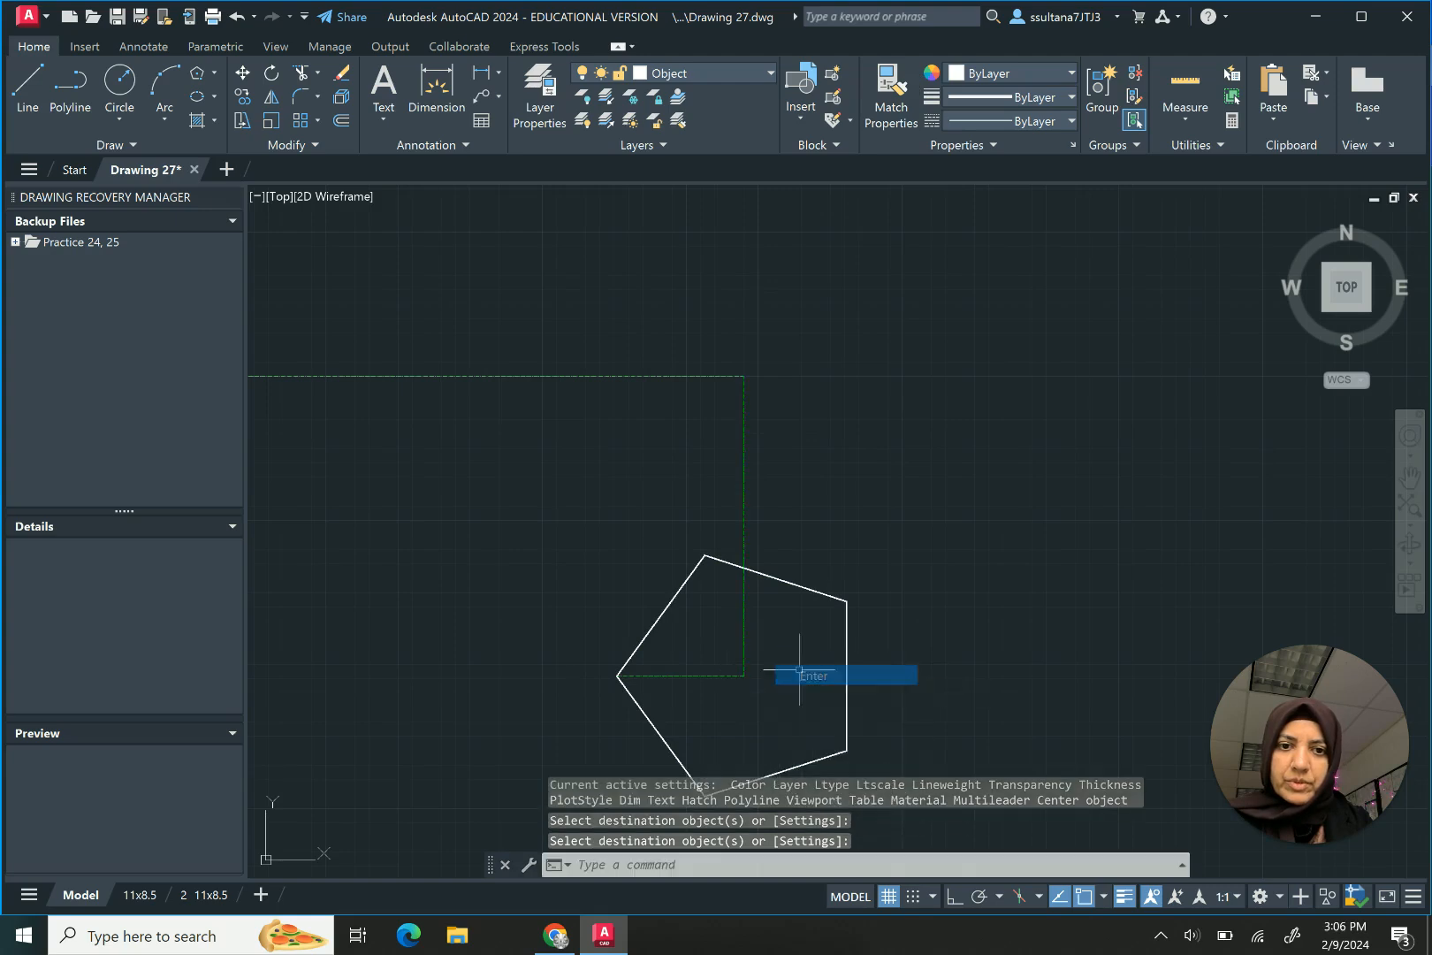
Step: Draw a circle of radius 22 mm centered on the pentagon's center
{"action": "scroll", "coordinate": [619, 680], "scroll_direction": "up", "scroll_amount": 5}
{"action": "scroll", "coordinate": [960, 656], "scroll_direction": "down", "scroll_amount": 4}
{"action": "scroll", "coordinate": [900, 669], "scroll_direction": "down", "scroll_amount": 2}
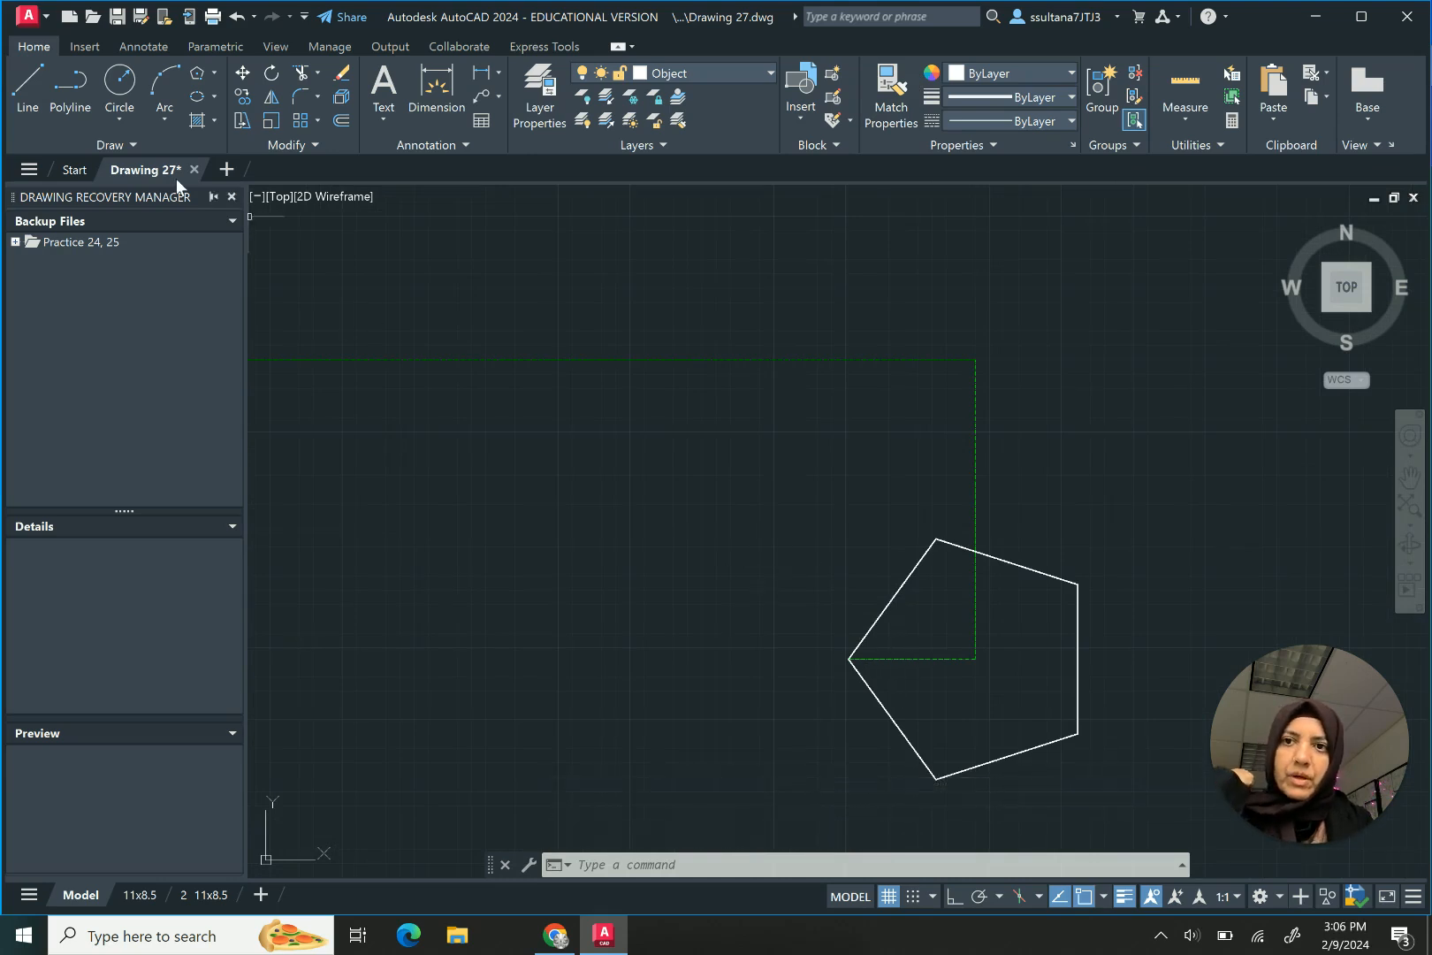
{"action": "left_click", "coordinate": [129, 86]}
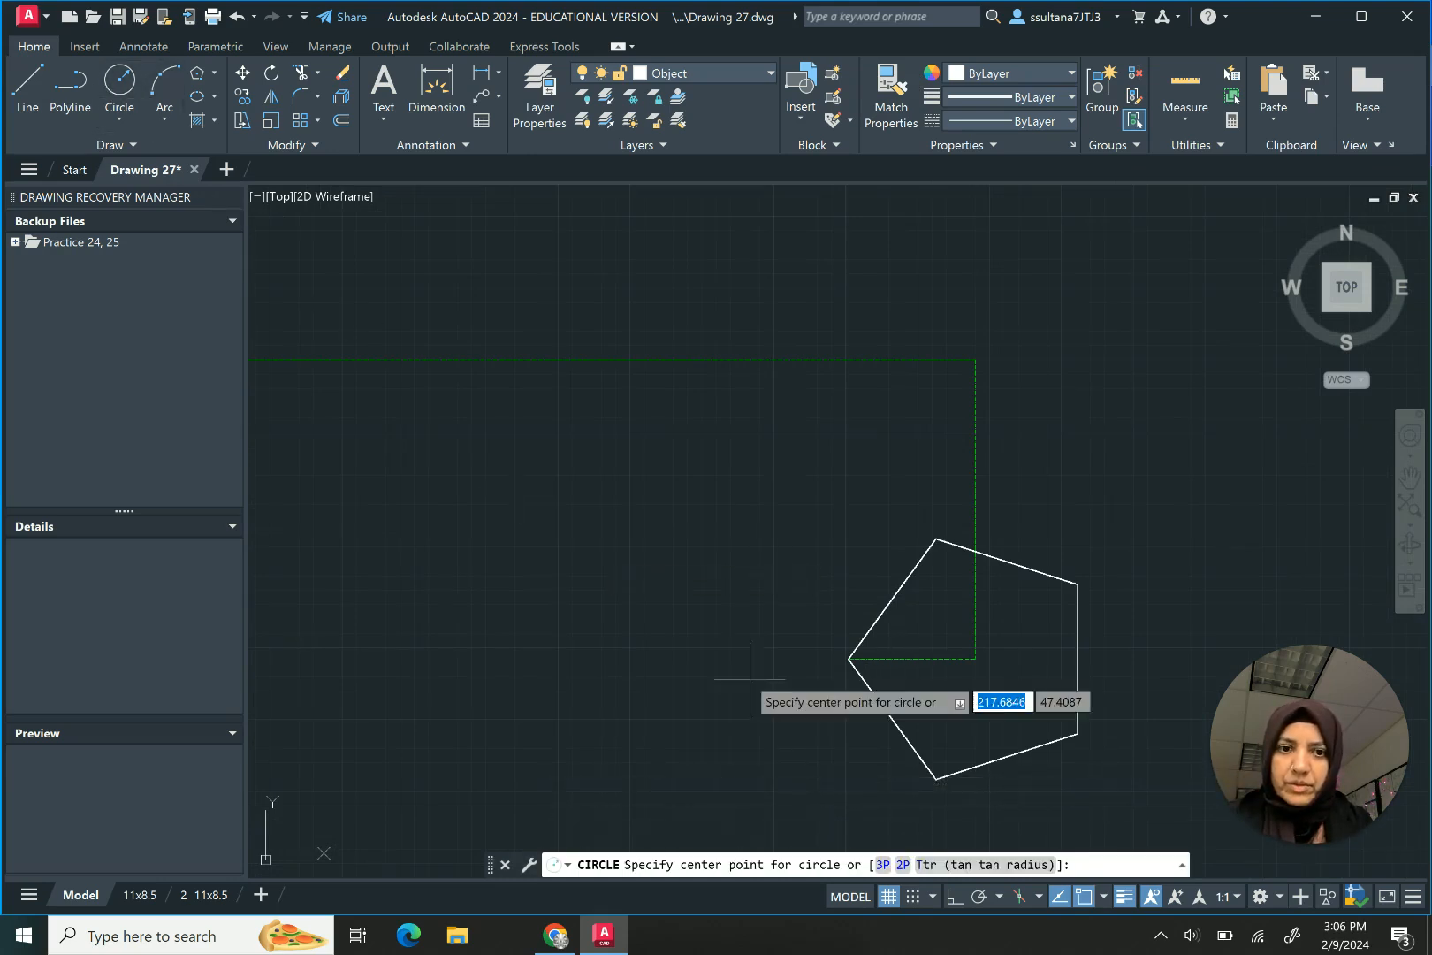
{"action": "left_click", "coordinate": [975, 659]}
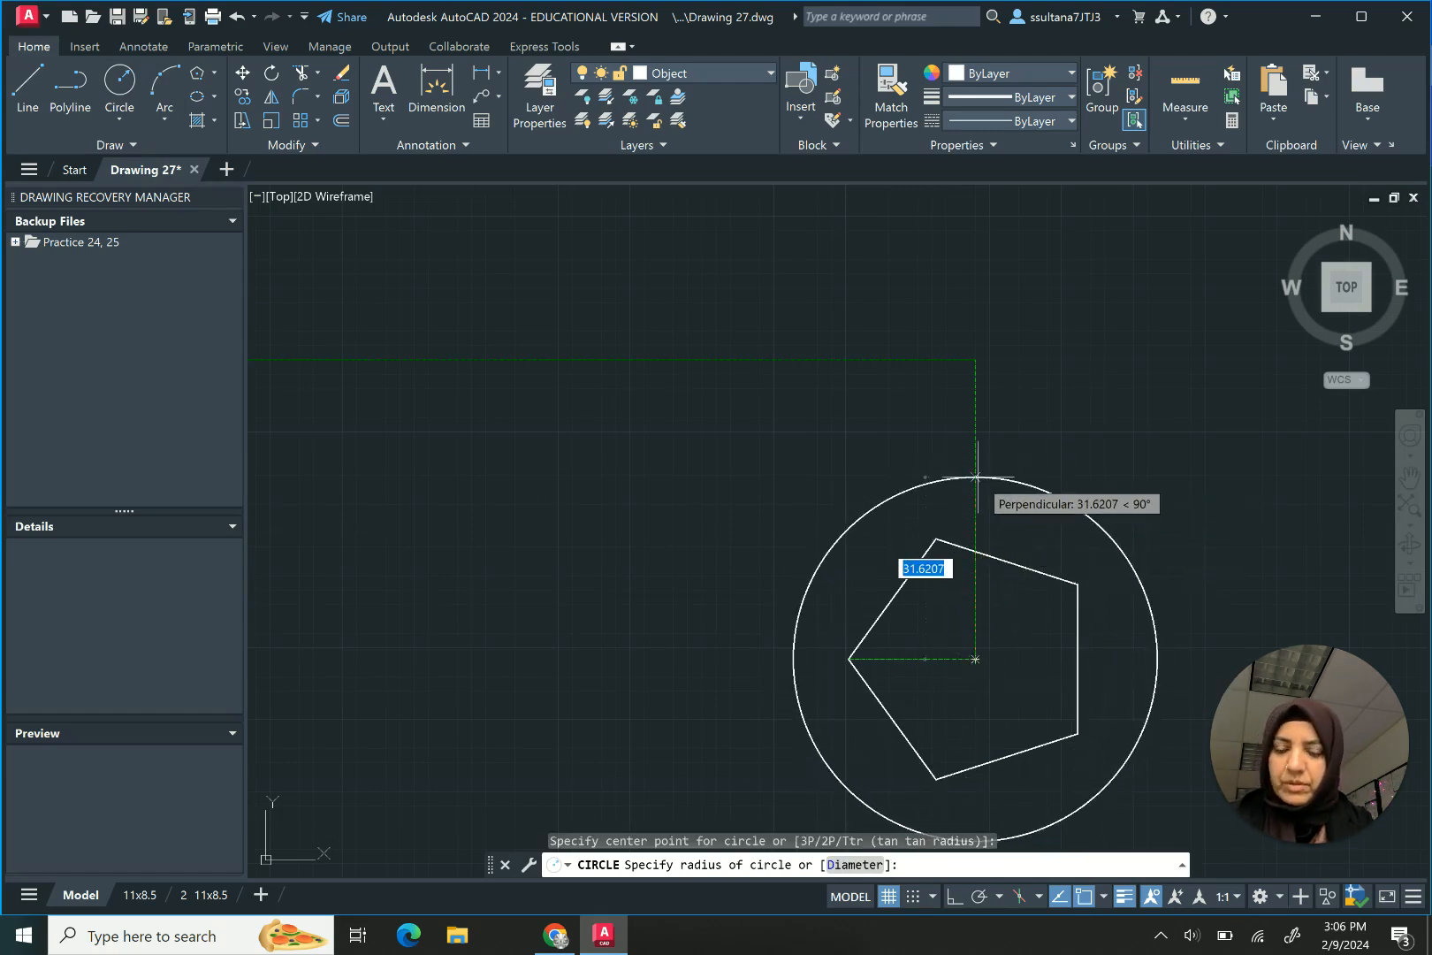
{"action": "type", "text": "22"}
{"action": "key", "text": "Return"}
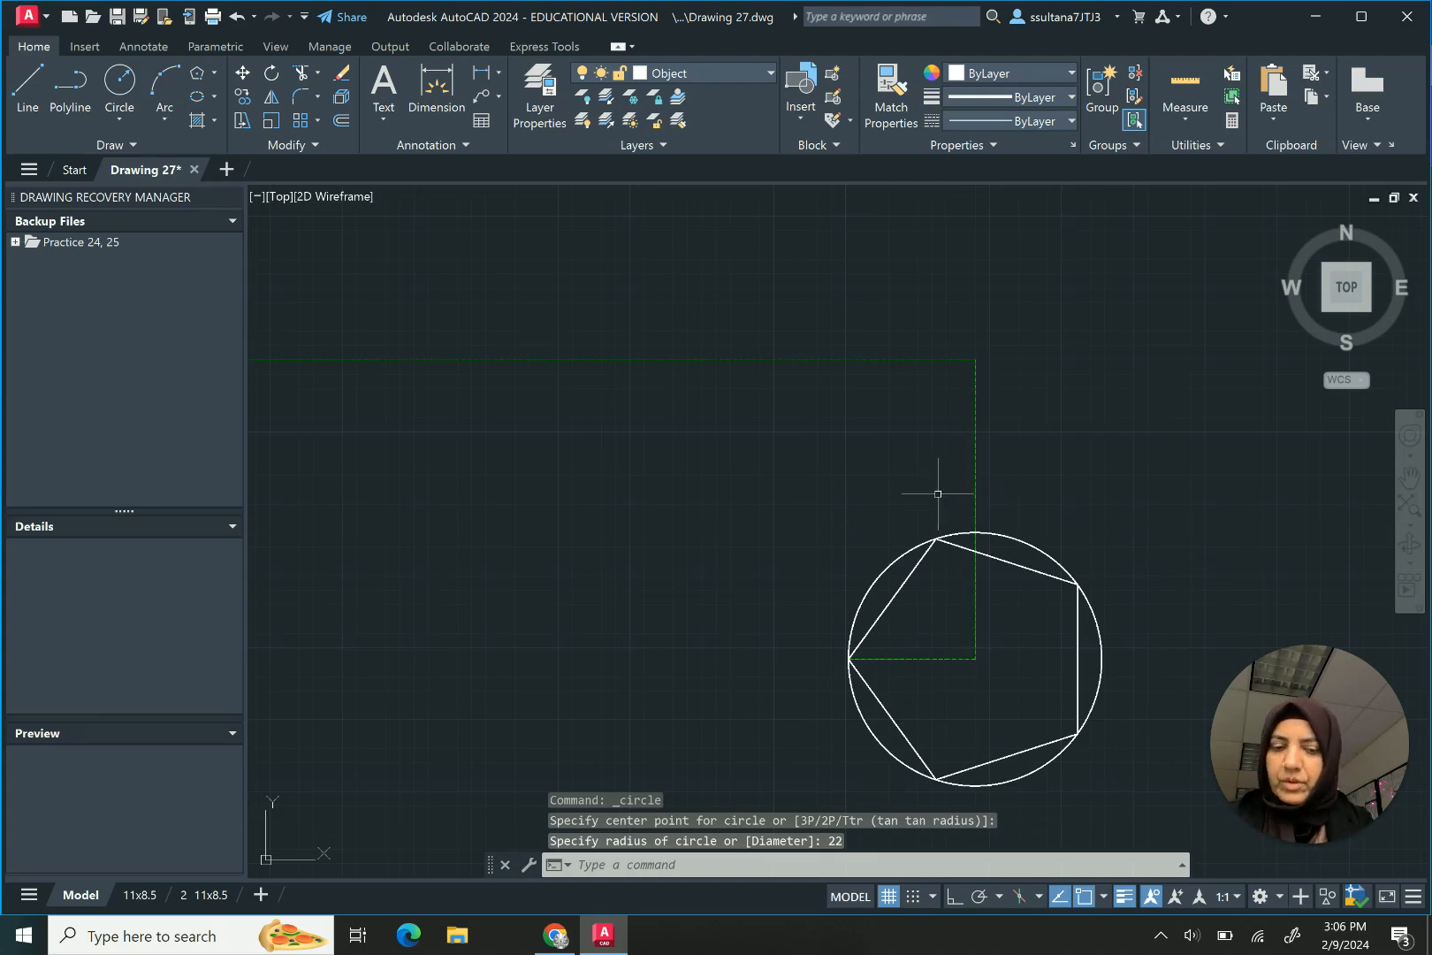
Step: Offset the pentagon 6 mm inward
{"action": "left_click", "coordinate": [344, 122]}
{"action": "type", "text": "6"}
{"action": "key", "text": "Return"}
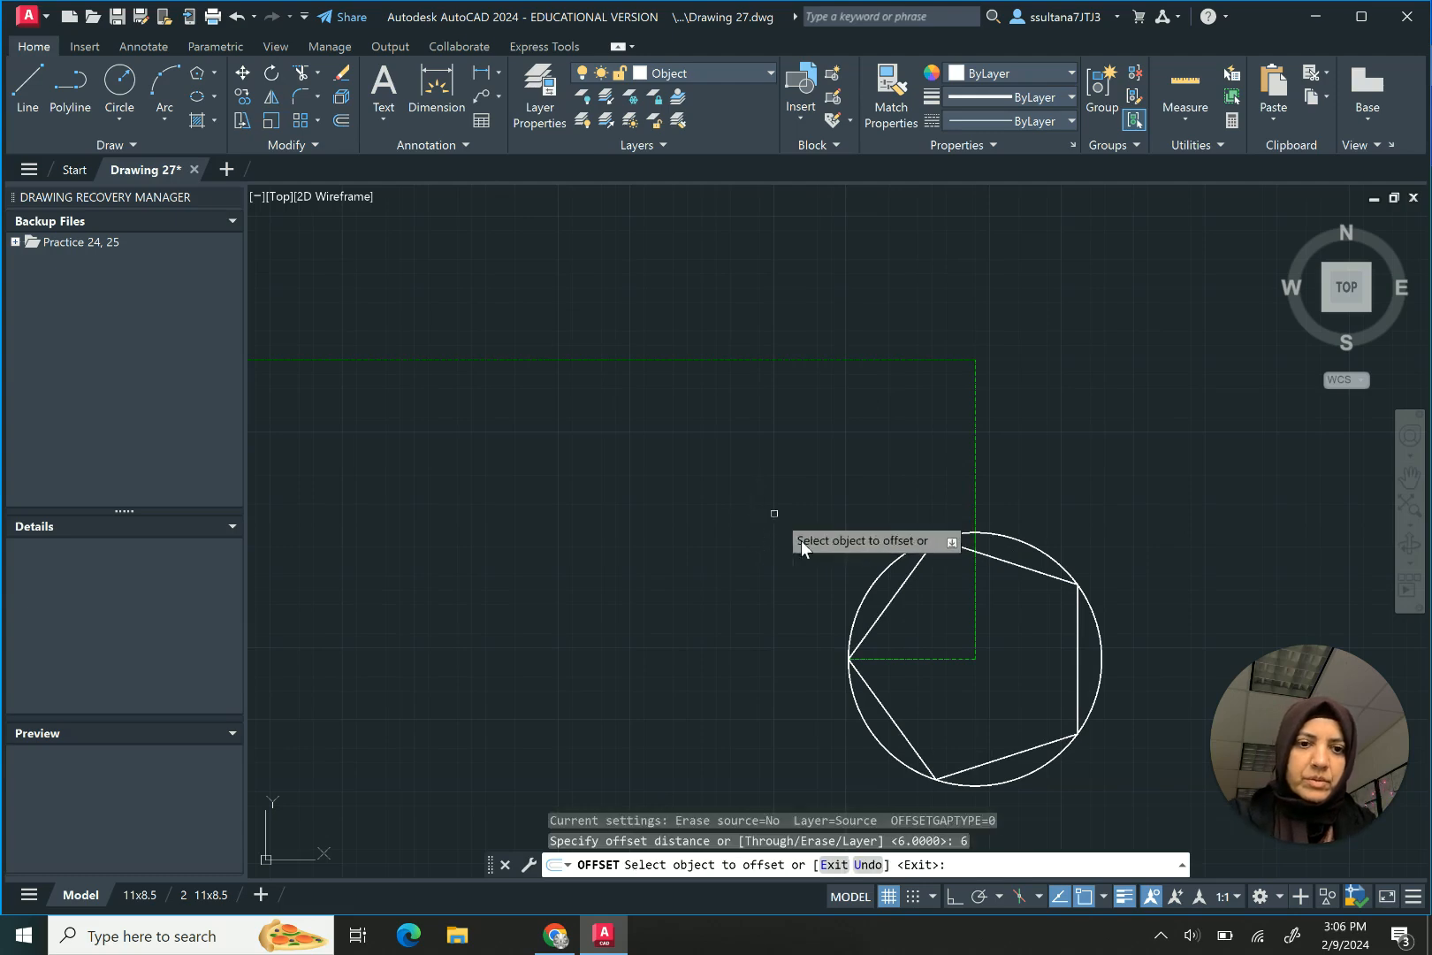
{"action": "left_click", "coordinate": [1007, 562]}
{"action": "left_click", "coordinate": [991, 600]}
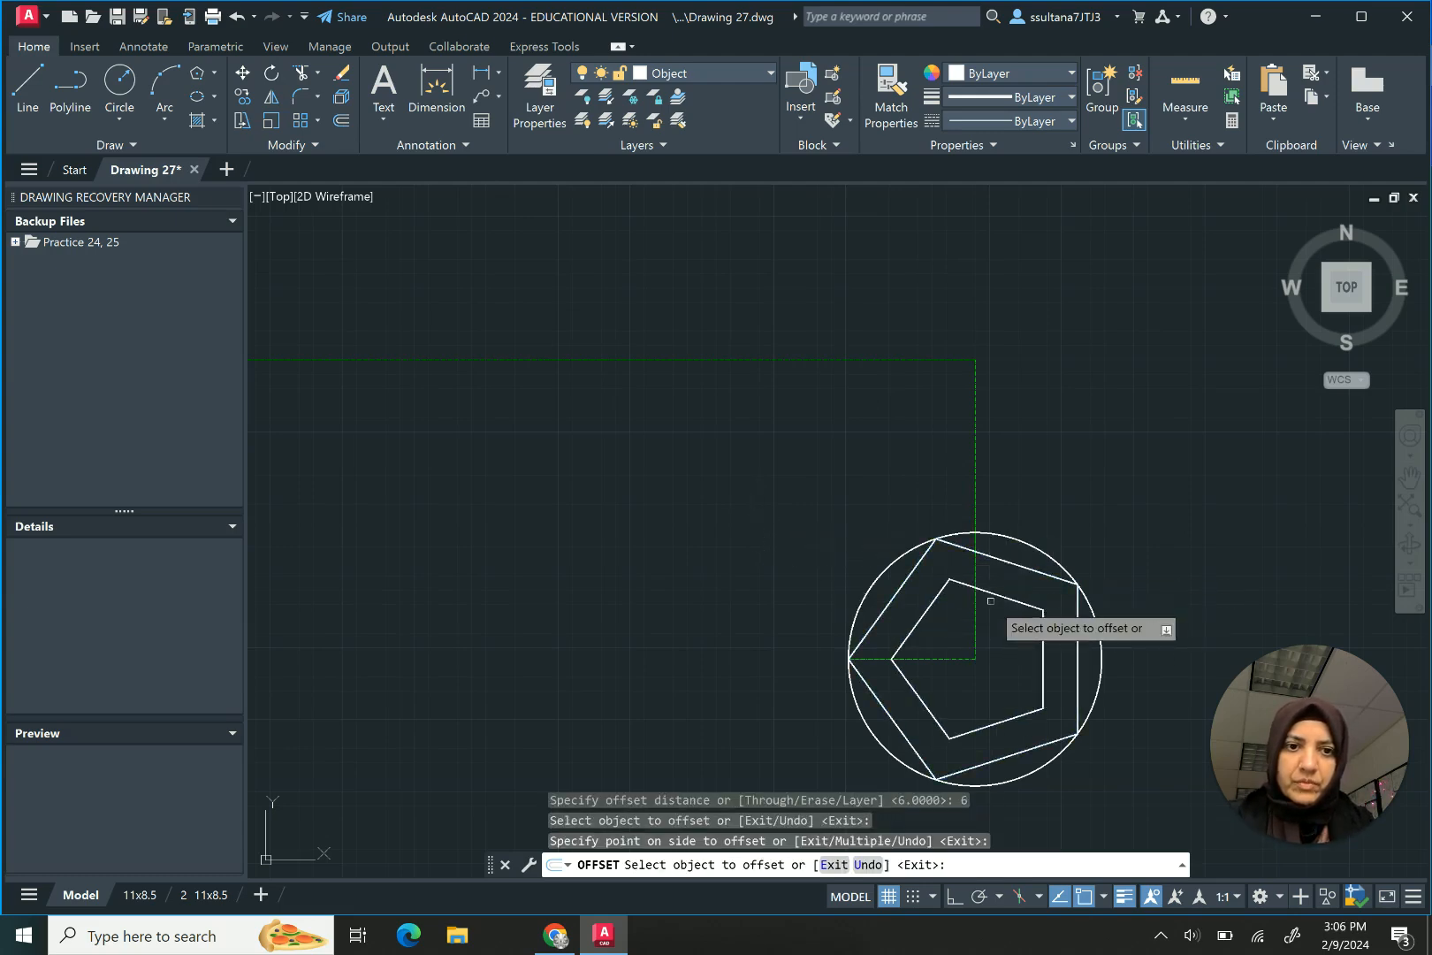
{"action": "scroll", "coordinate": [1077, 562], "scroll_direction": "down", "scroll_amount": 3}
{"action": "key", "text": "Return"}
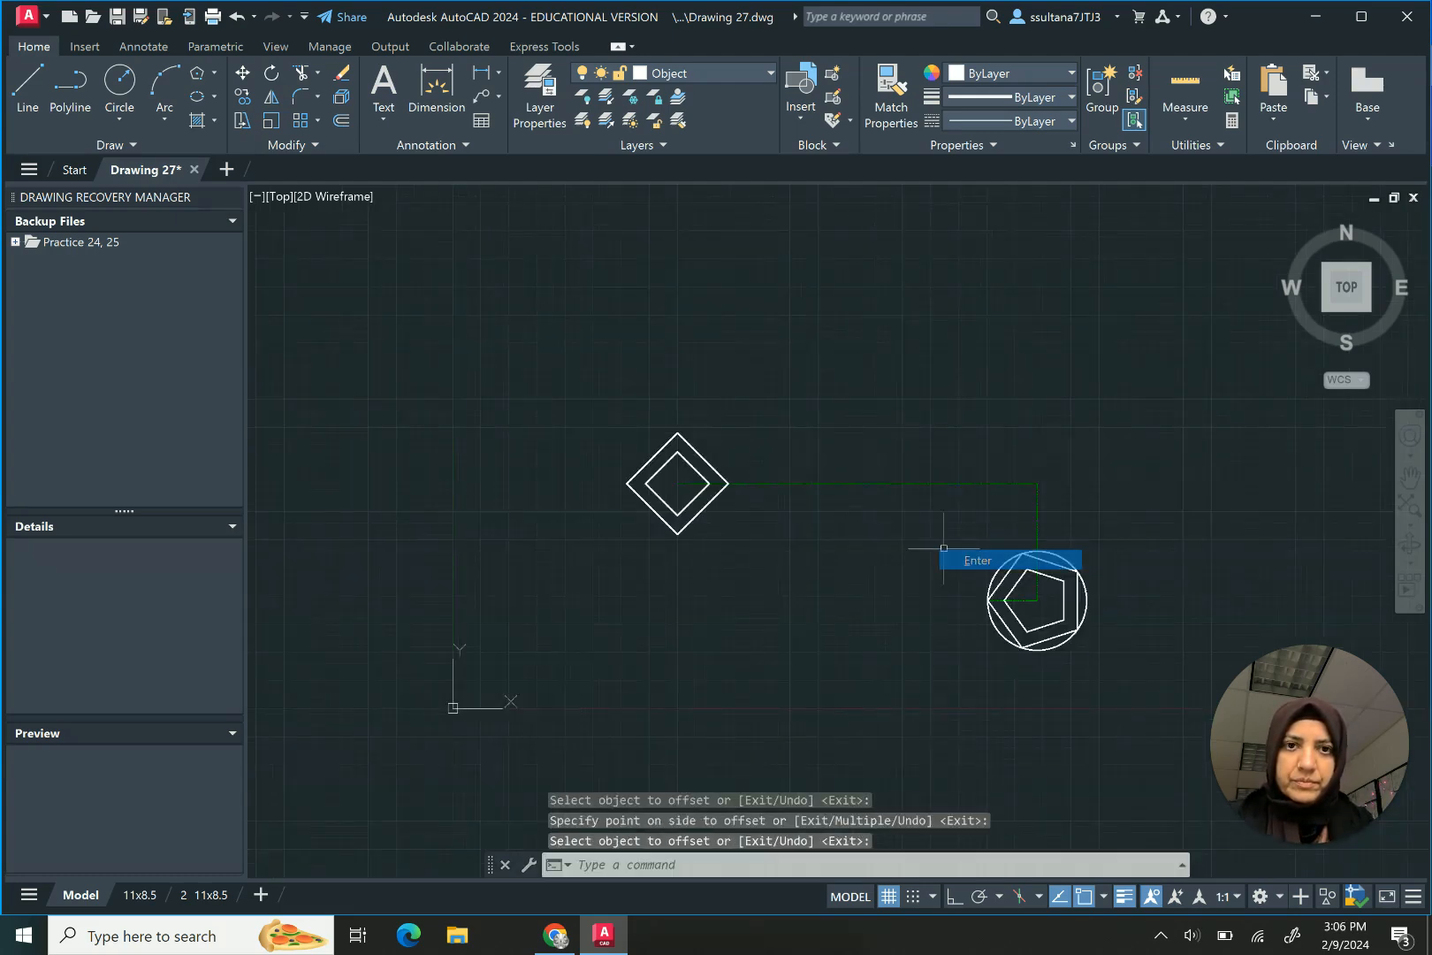
Step: On the Center layer, draw a slanted line from the outer square's right vertex to the outer pentagon's left vertex
{"action": "left_click", "coordinate": [692, 76]}
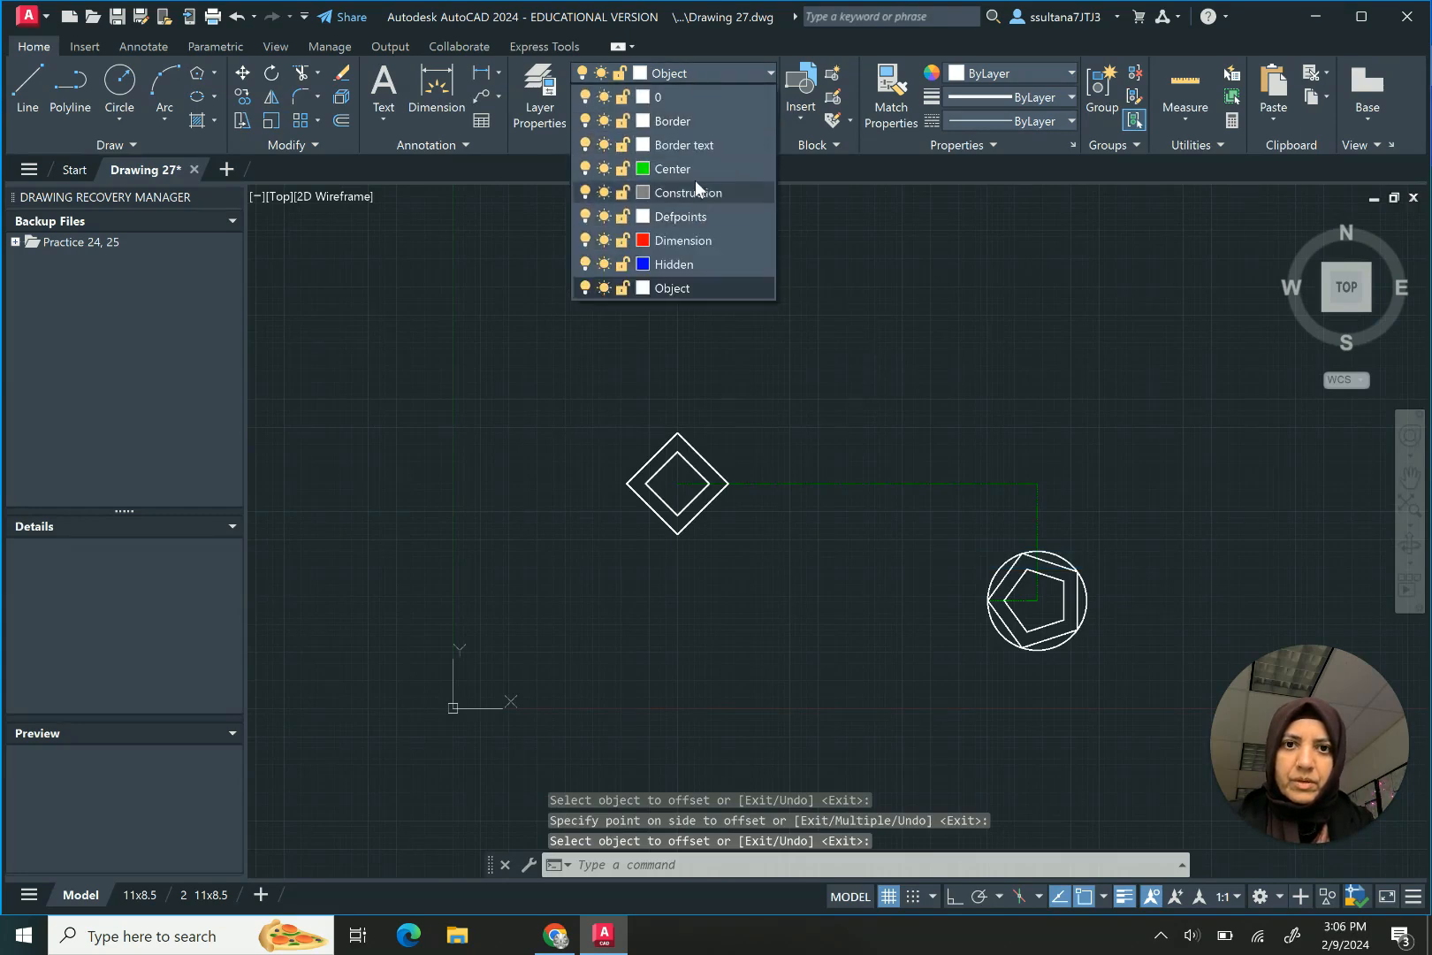
{"action": "left_click", "coordinate": [696, 170]}
{"action": "scroll", "coordinate": [774, 468], "scroll_direction": "up", "scroll_amount": 4}
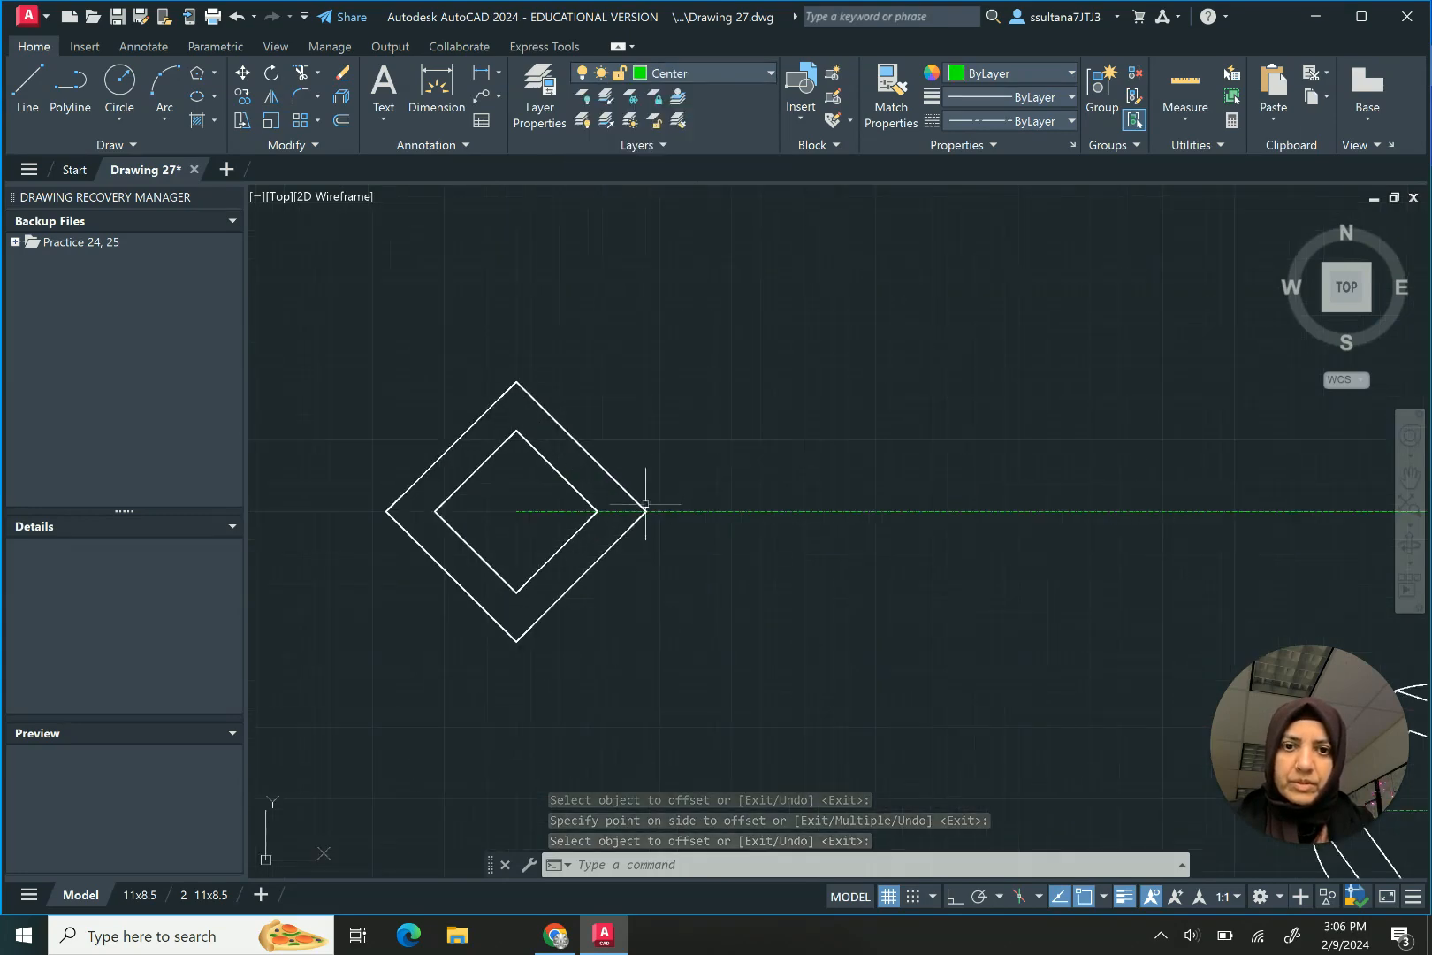
{"action": "left_click", "coordinate": [27, 88]}
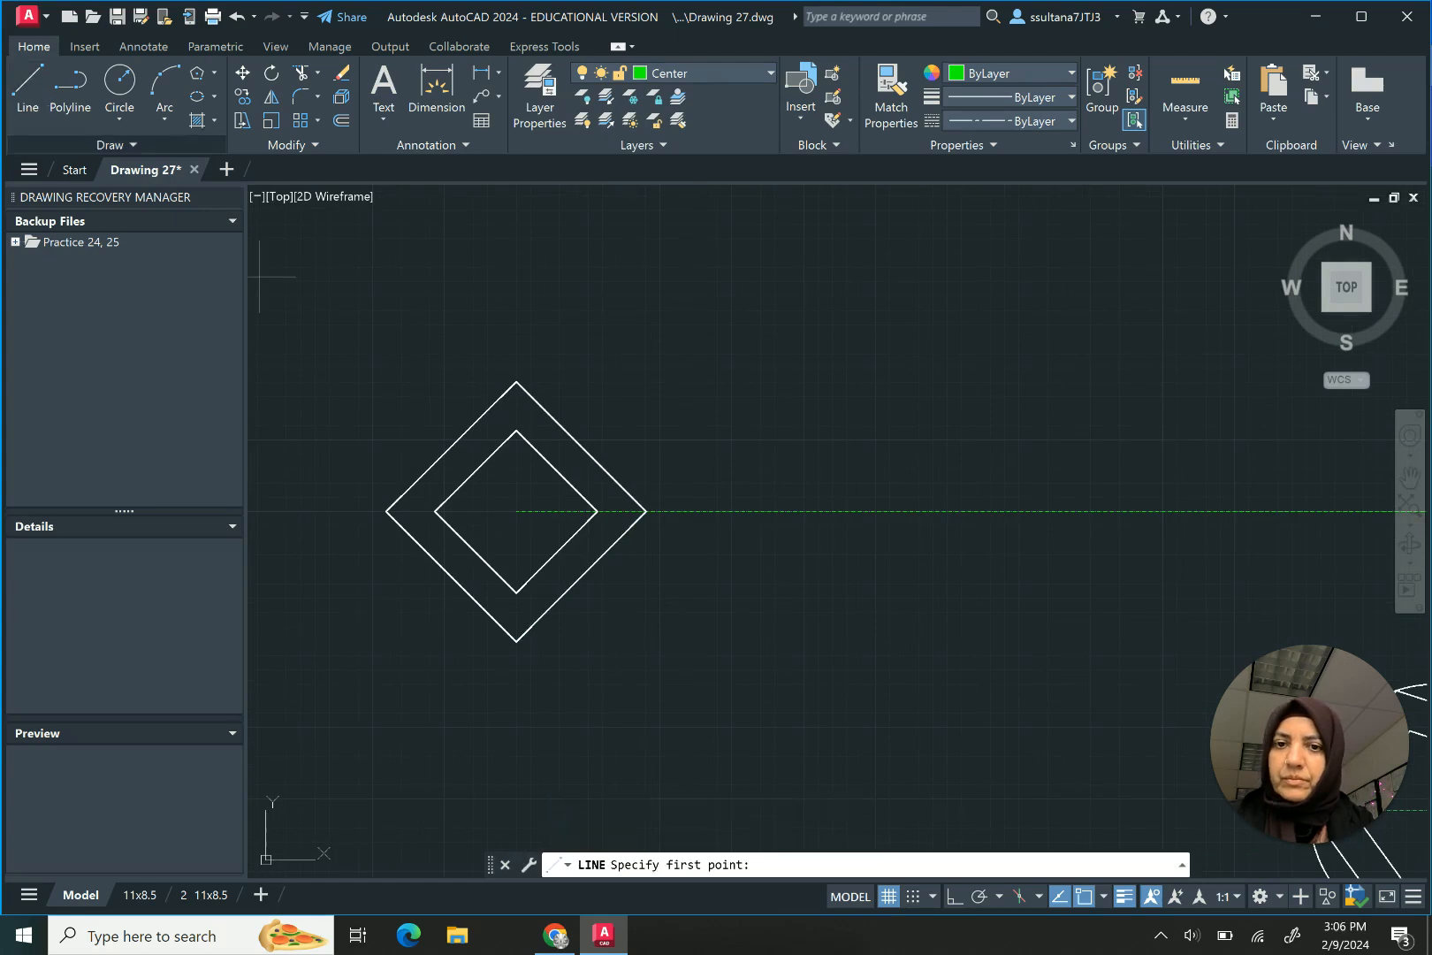
{"action": "left_click", "coordinate": [646, 511]}
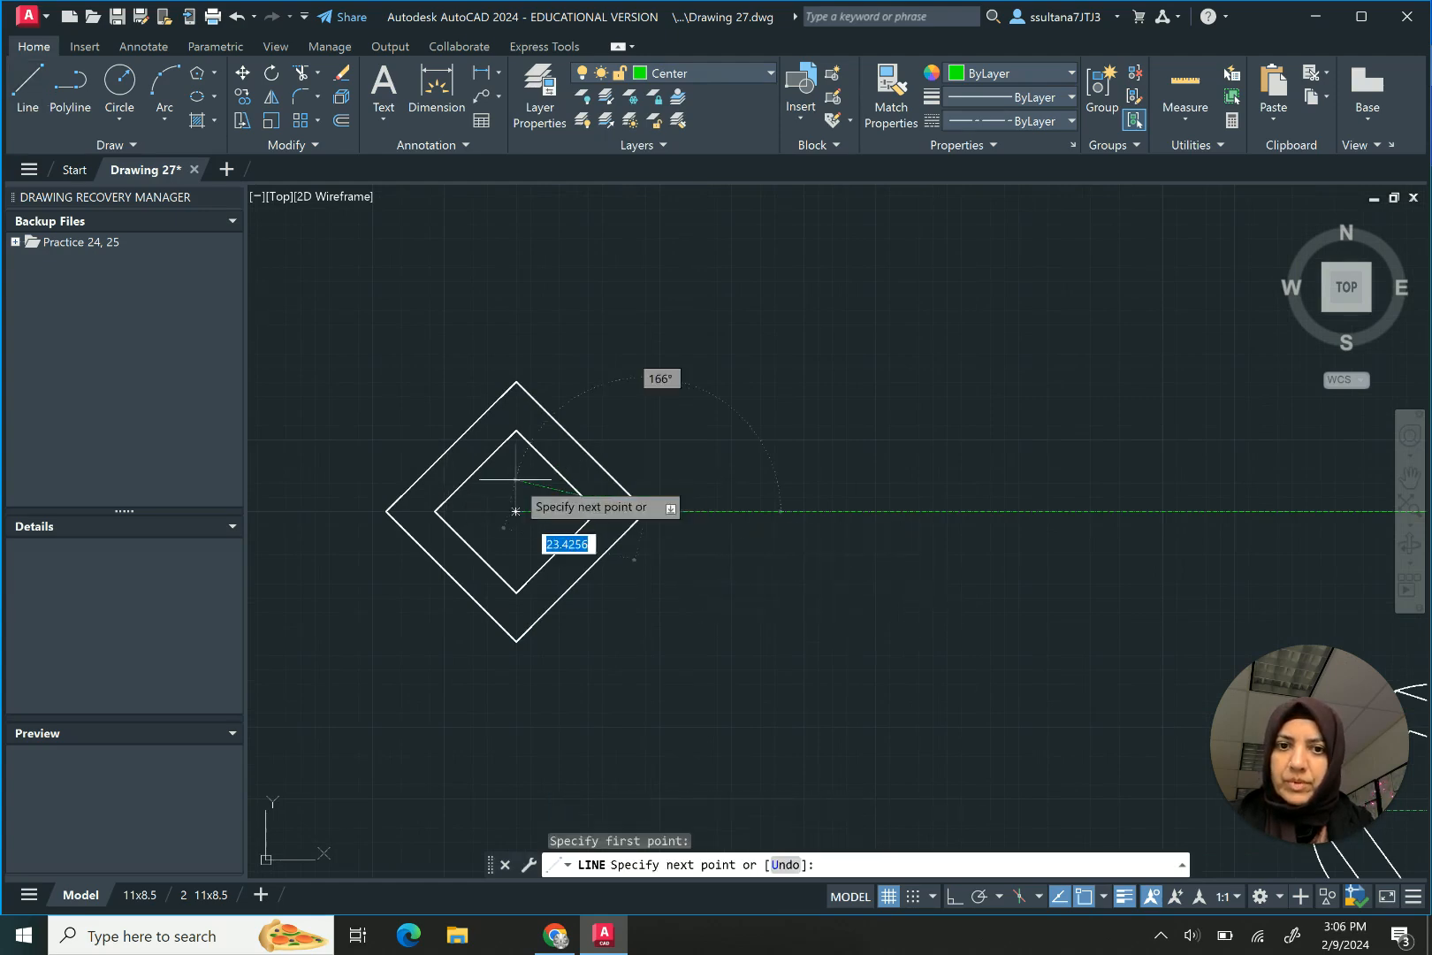
{"action": "scroll", "coordinate": [517, 511], "scroll_direction": "down", "scroll_amount": 4}
{"action": "scroll", "coordinate": [840, 619], "scroll_direction": "up", "scroll_amount": 6}
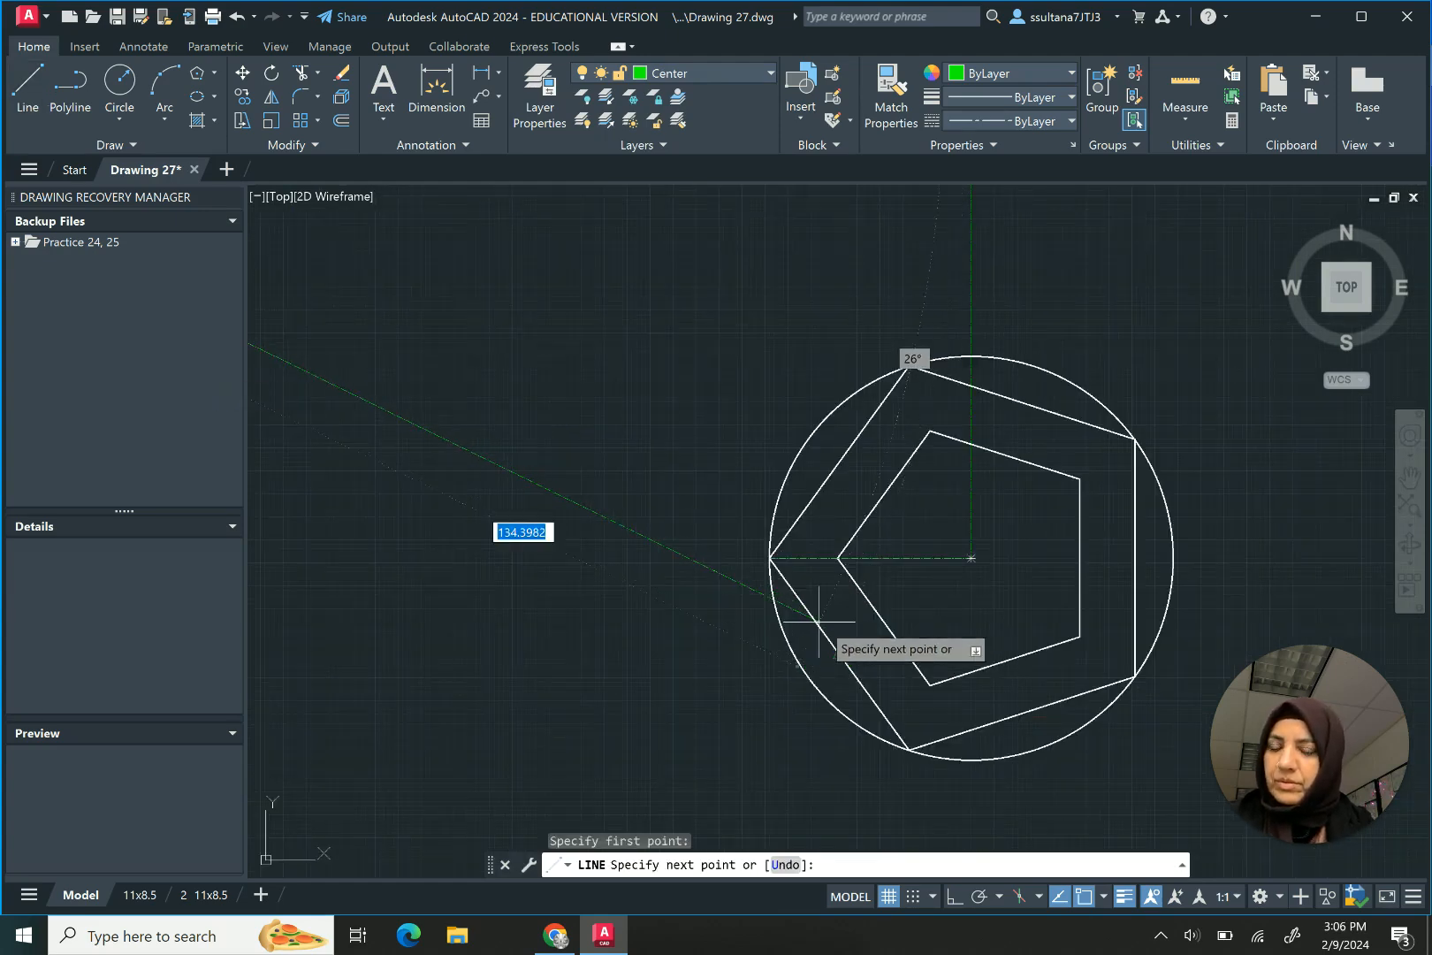
{"action": "left_click", "coordinate": [769, 558]}
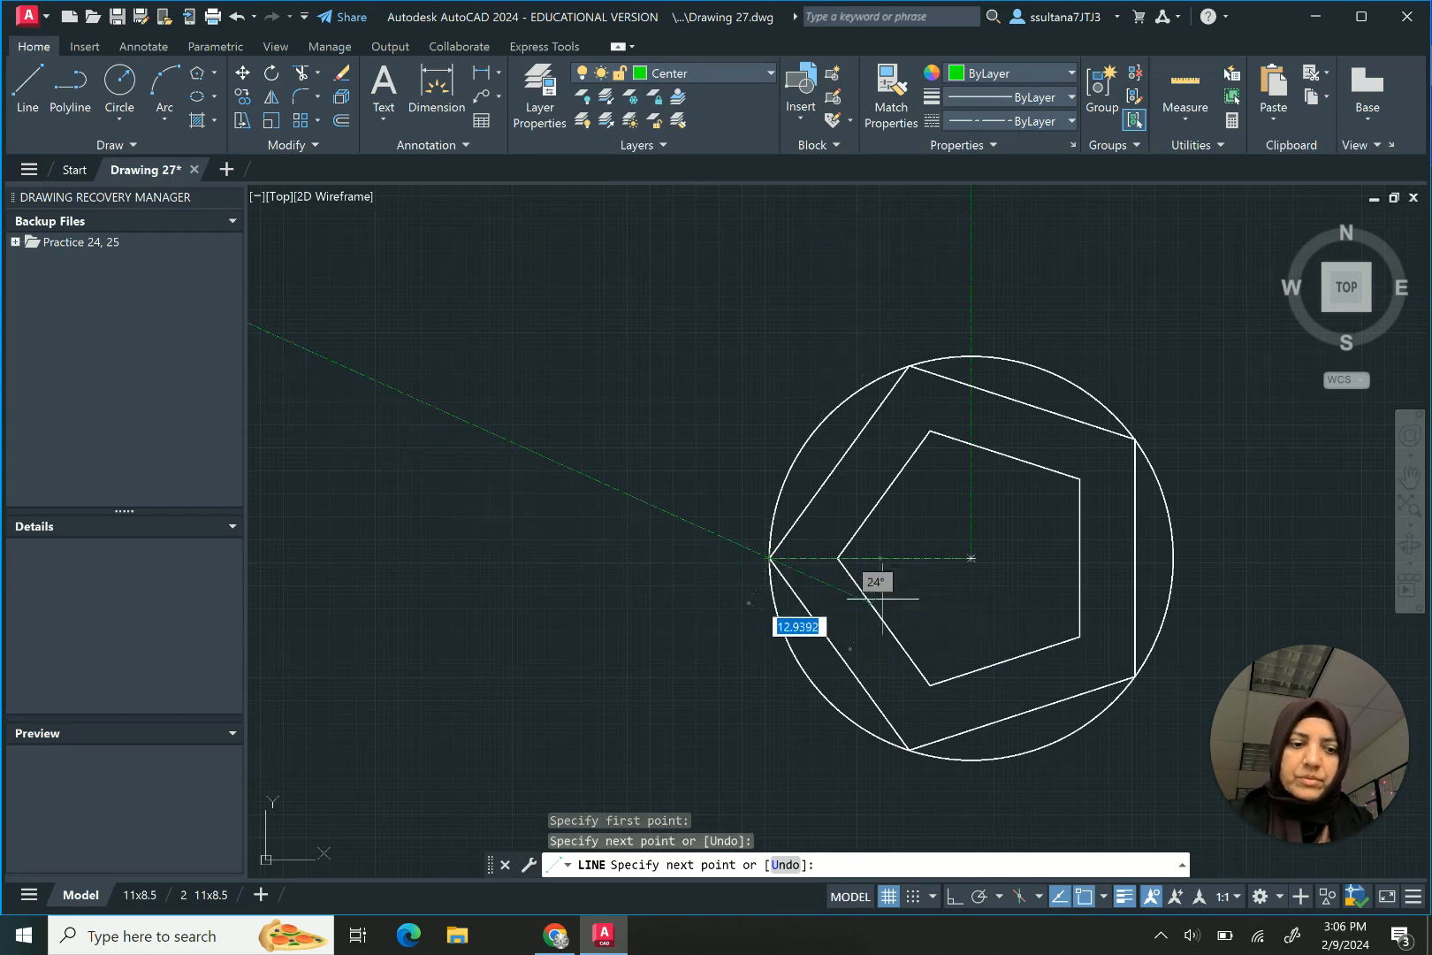
{"action": "key", "text": "Return"}
{"action": "scroll", "coordinate": [880, 587], "scroll_direction": "down", "scroll_amount": 5}
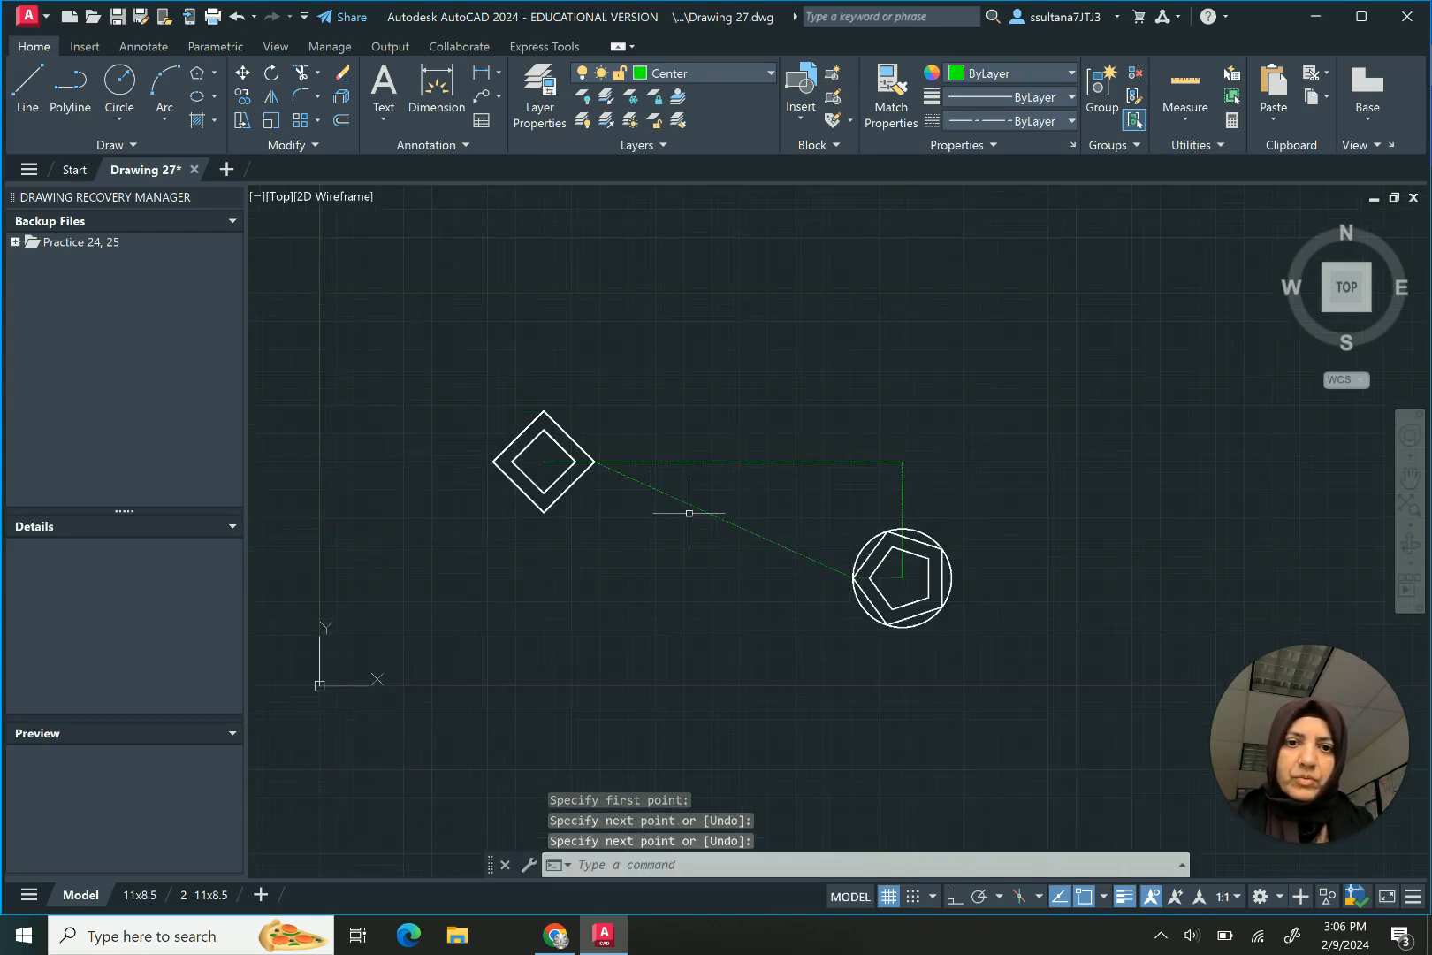
Step: Divide the slanted centerline into 4 equal segments
{"action": "scroll", "coordinate": [692, 504], "scroll_direction": "up", "scroll_amount": 2}
{"action": "type", "text": "divid"}
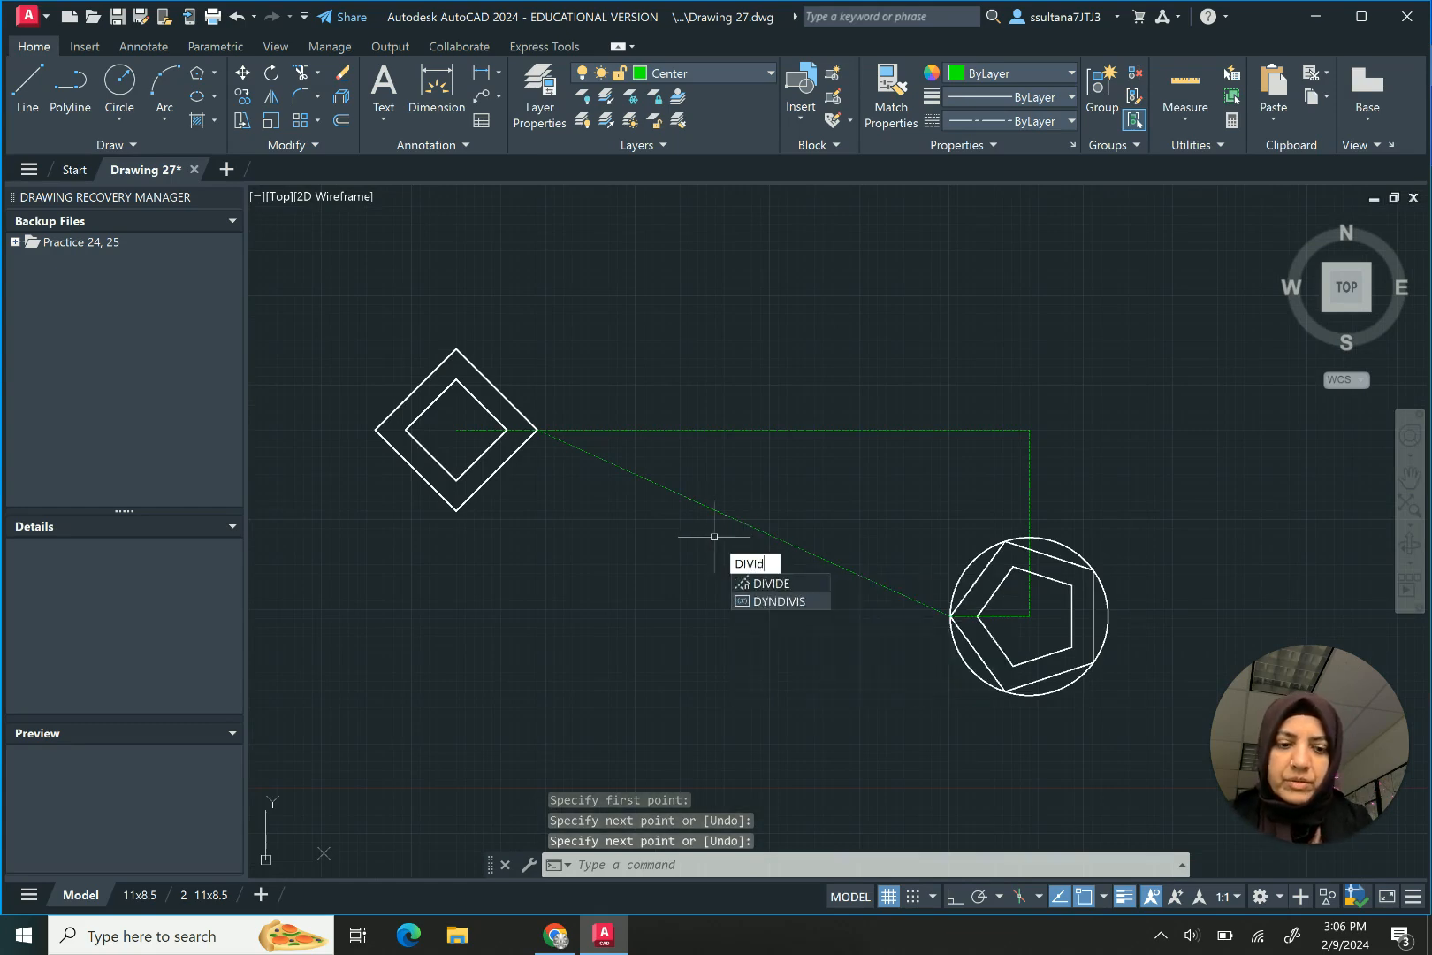
{"action": "key", "text": "Return"}
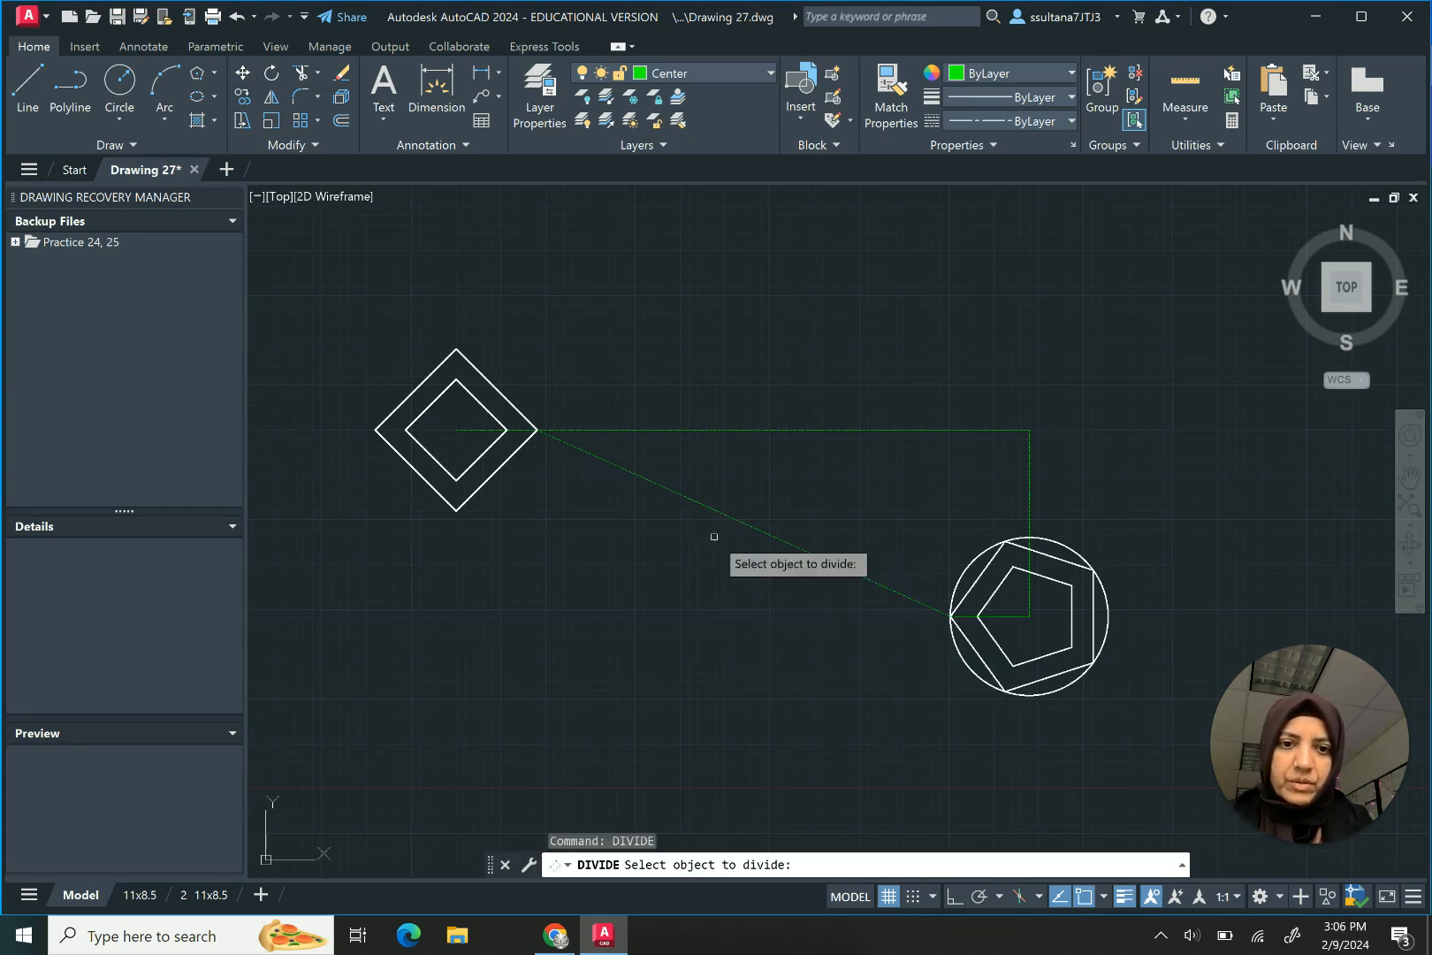
{"action": "left_click", "coordinate": [764, 531]}
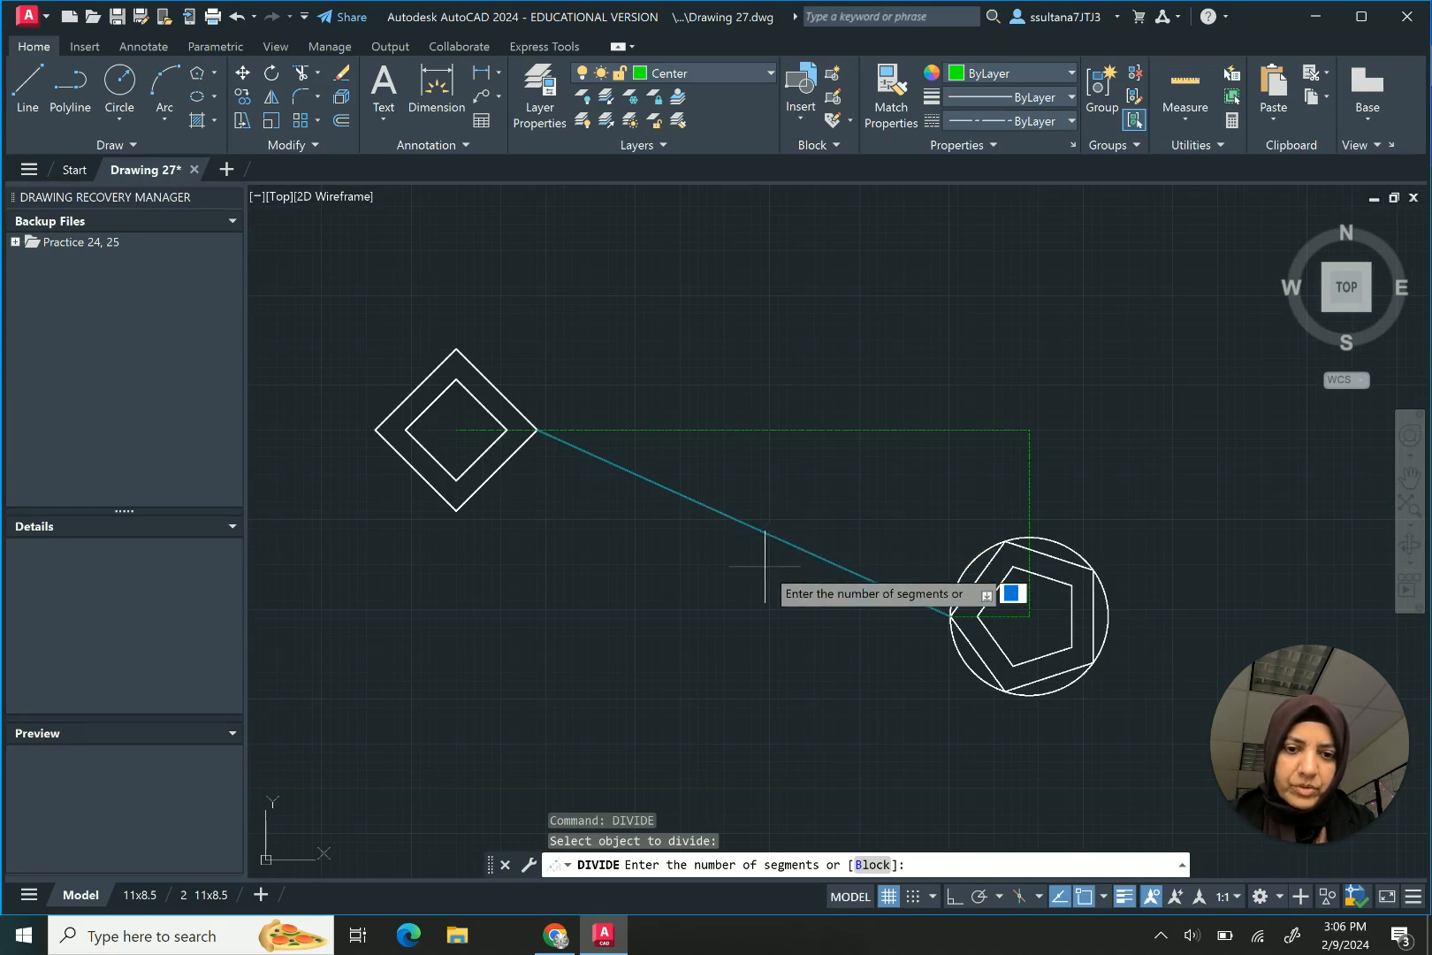
{"action": "key", "text": "Return"}
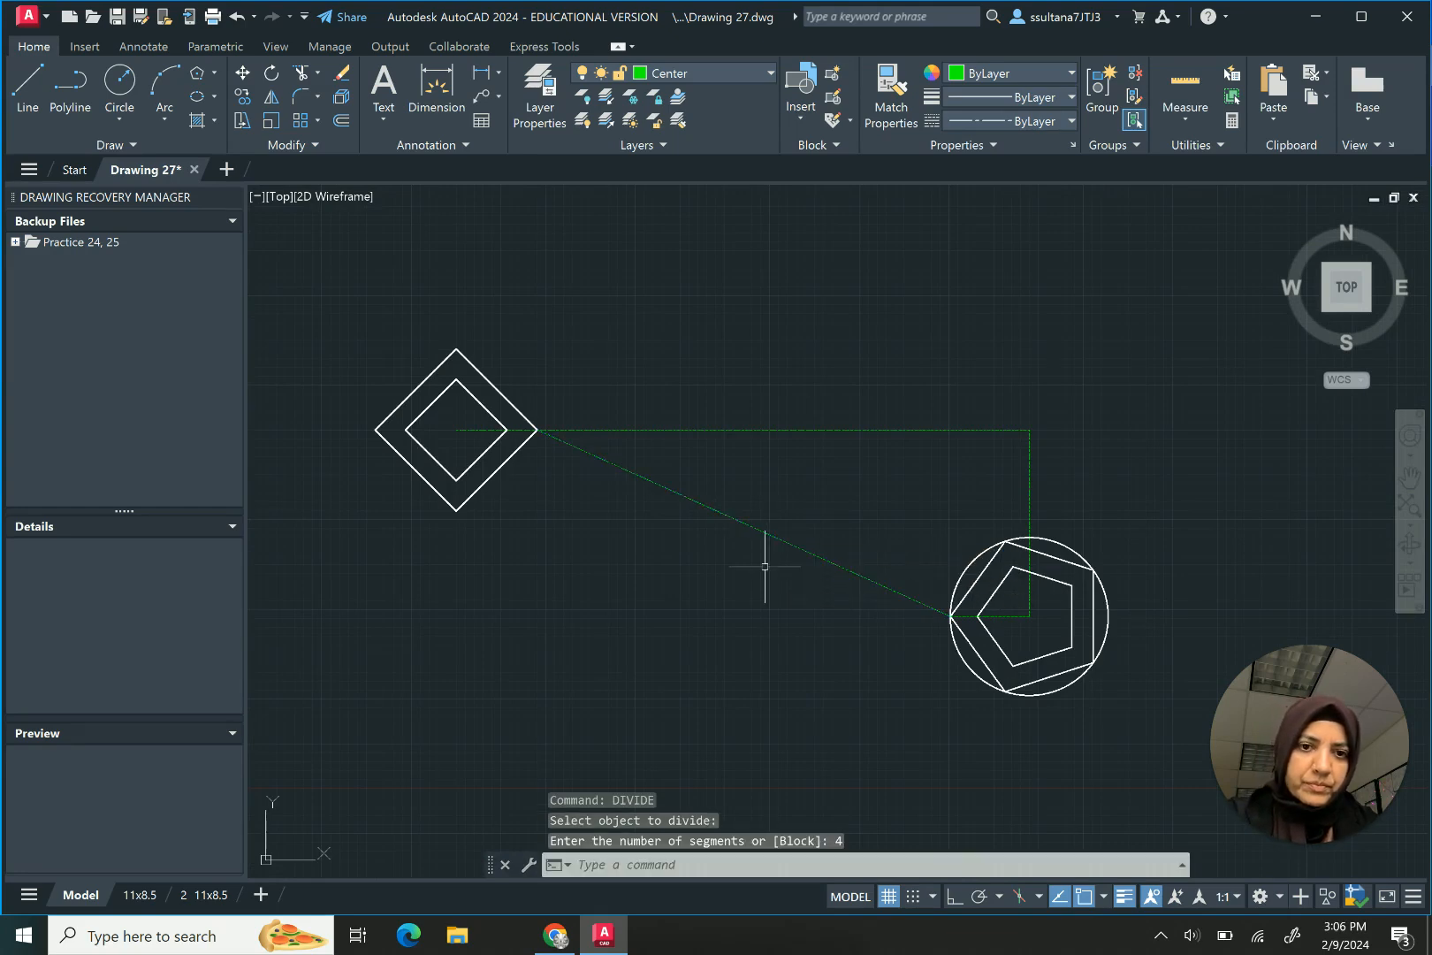
{"action": "left_click", "coordinate": [678, 493]}
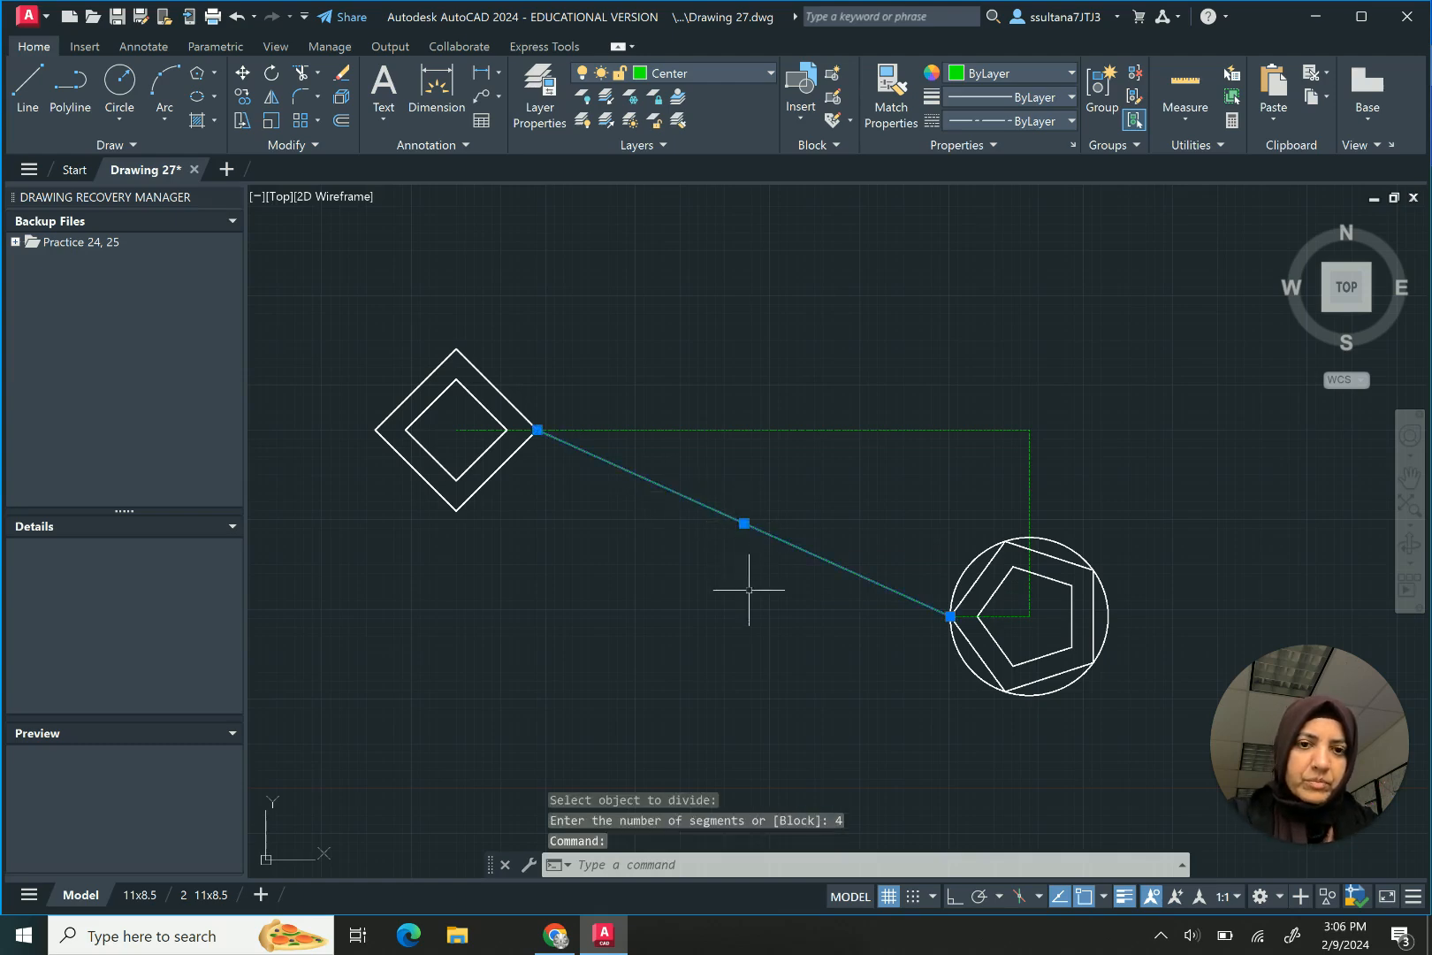
{"action": "key", "text": "Return"}
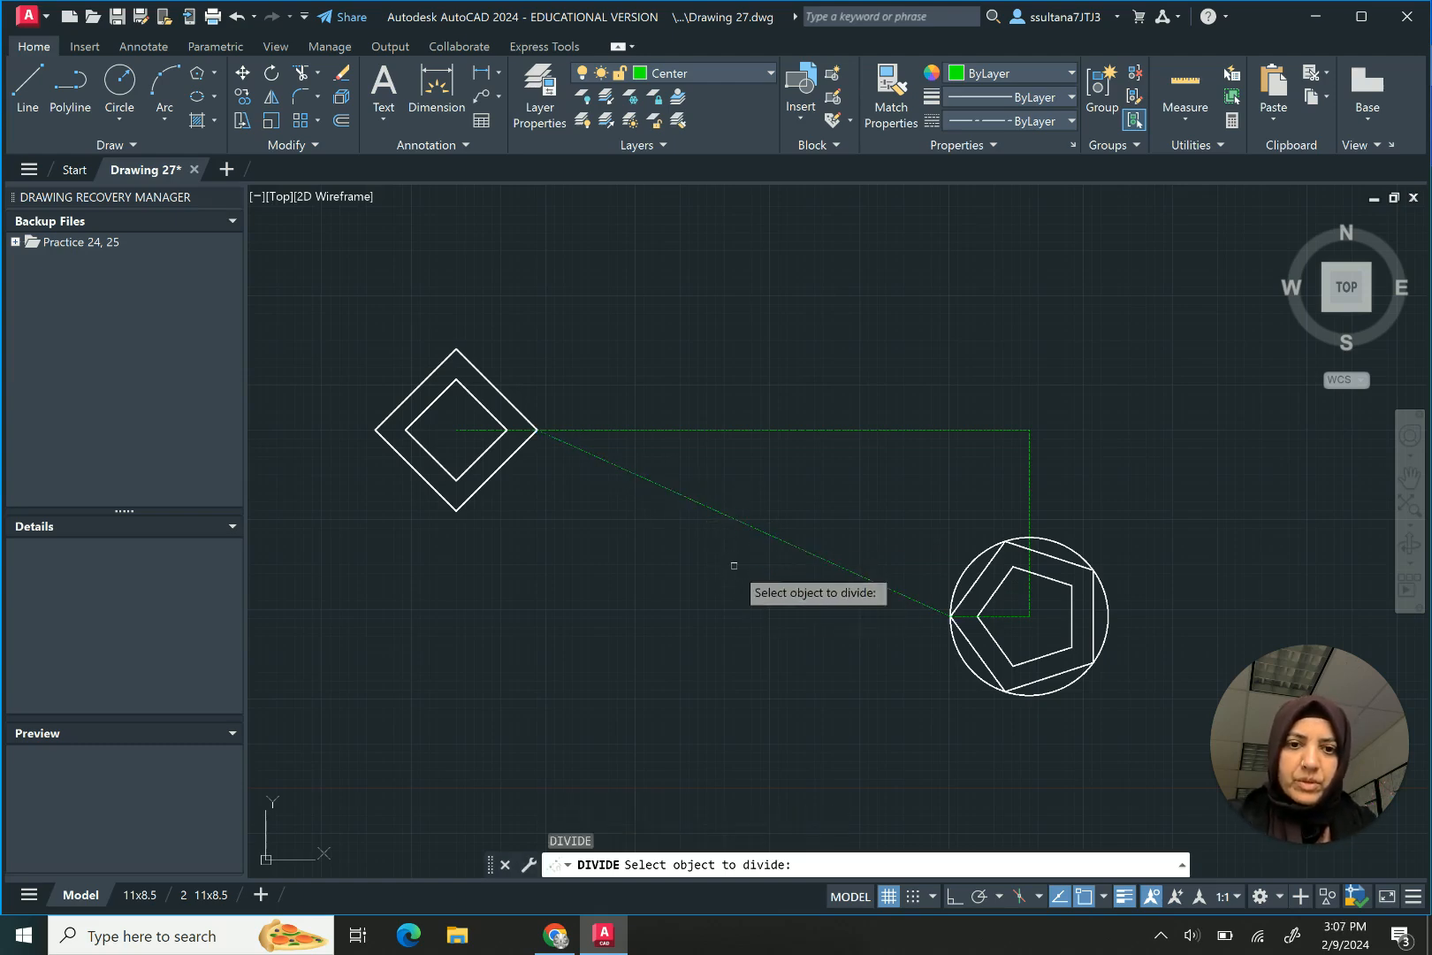
{"action": "key", "text": "Escape"}
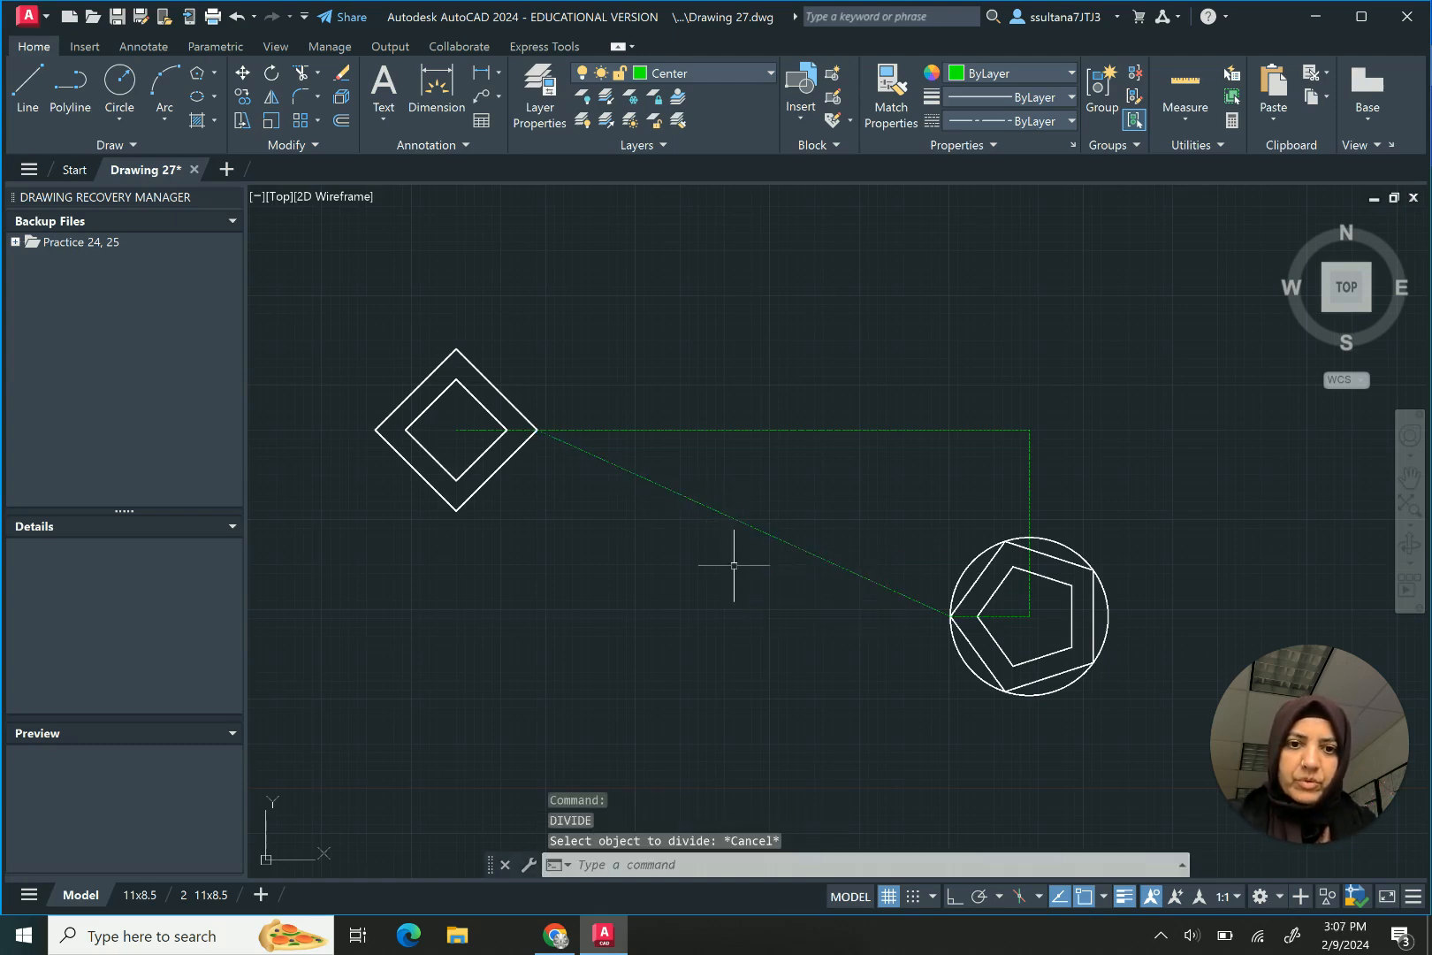
Step: With polar tracking on, draw a tick line about 4 mm long upward from the slanted centerline's midpoint, perpendicular to it
{"action": "left_click", "coordinate": [26, 86]}
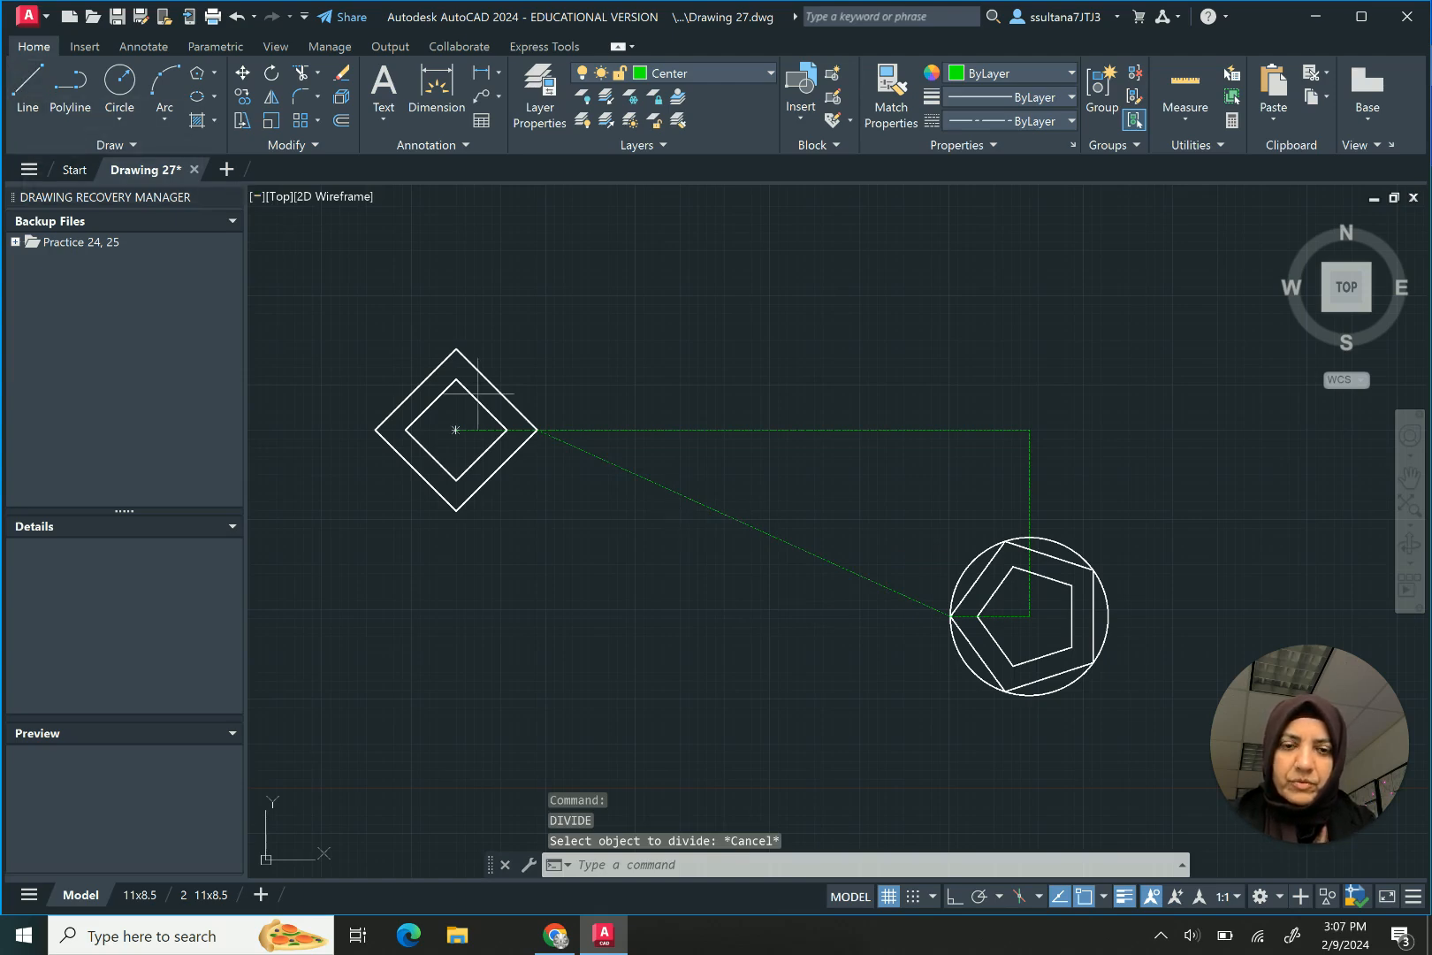
{"action": "left_click", "coordinate": [744, 522]}
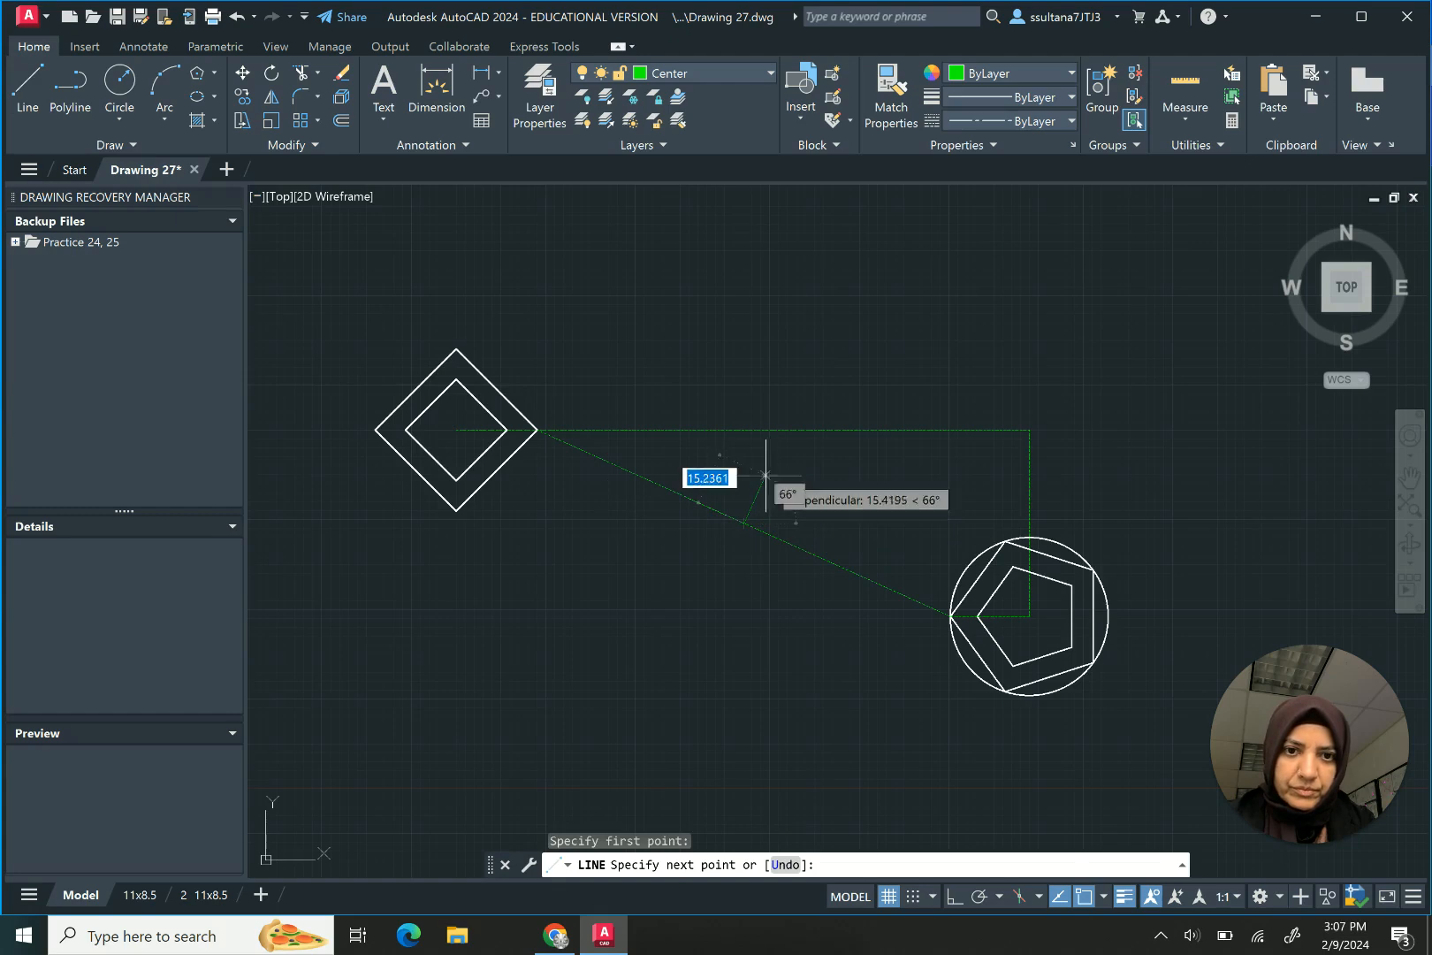
{"action": "key", "text": "F10"}
{"action": "scroll", "coordinate": [778, 447], "scroll_direction": "up", "scroll_amount": 4}
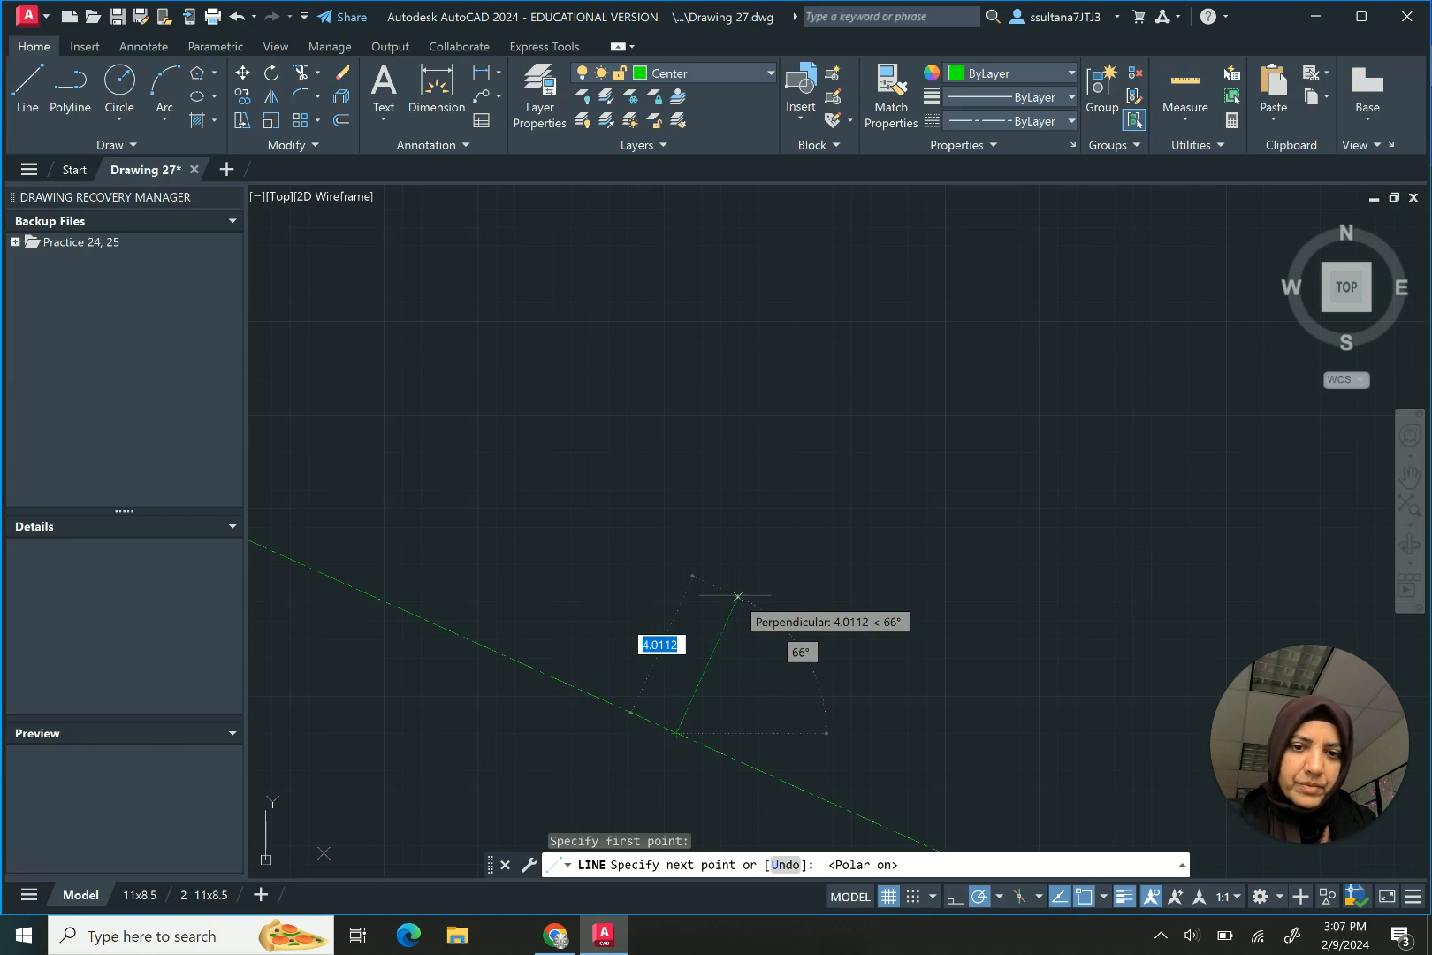
{"action": "left_click", "coordinate": [738, 596]}
{"action": "key", "text": "Return"}
{"action": "scroll", "coordinate": [783, 584], "scroll_direction": "down", "scroll_amount": 4}
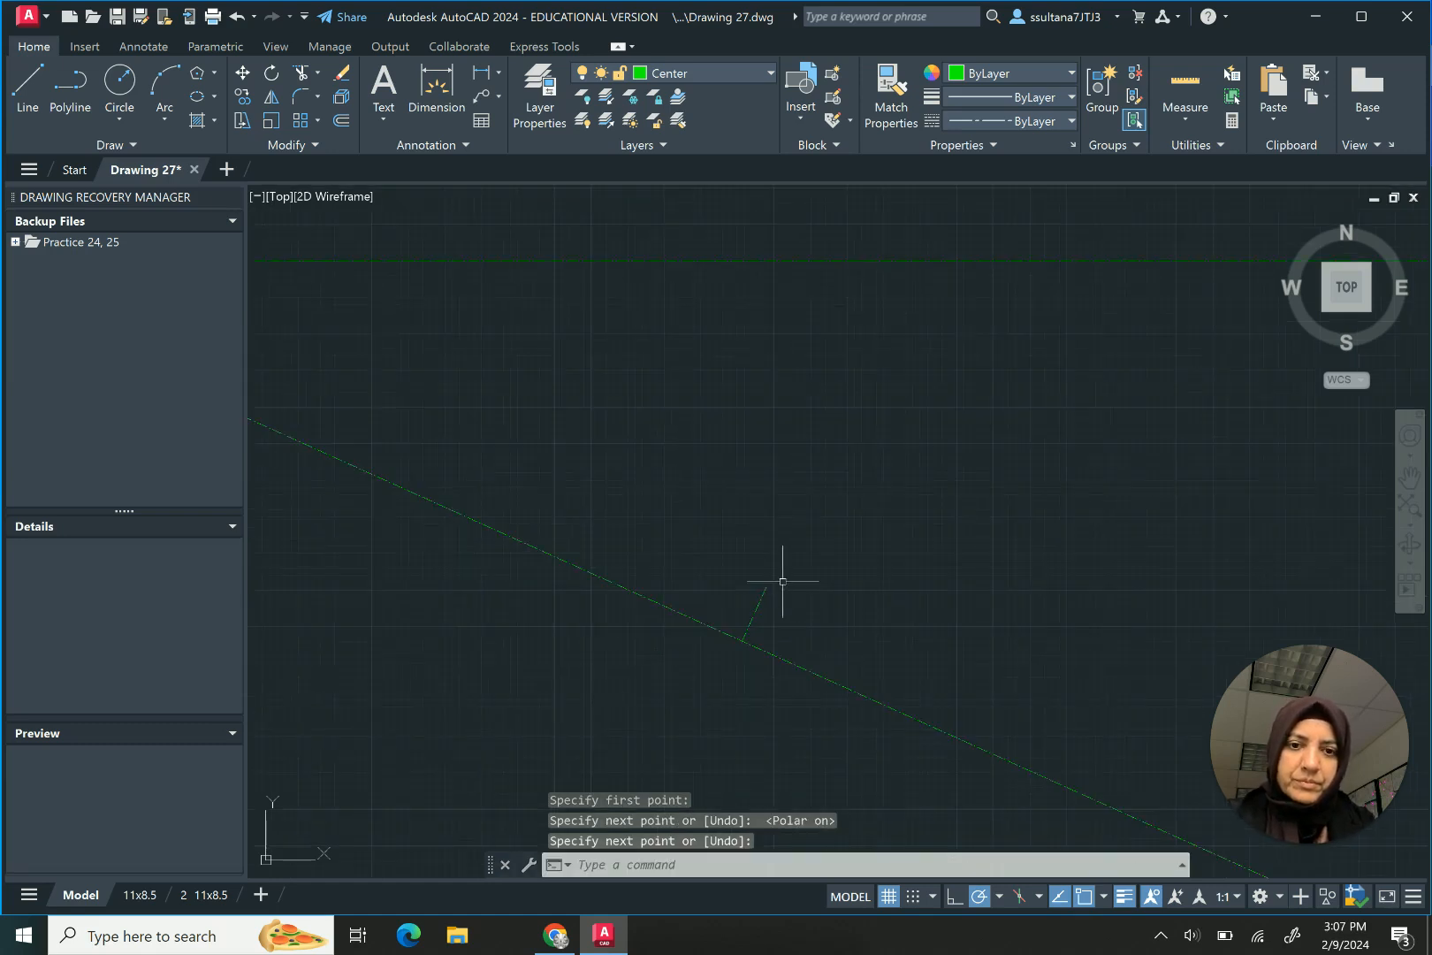
Step: Trim away the half of the slanted centerline between the square and the perpendicular tick
{"action": "scroll", "coordinate": [782, 582], "scroll_direction": "down", "scroll_amount": 4}
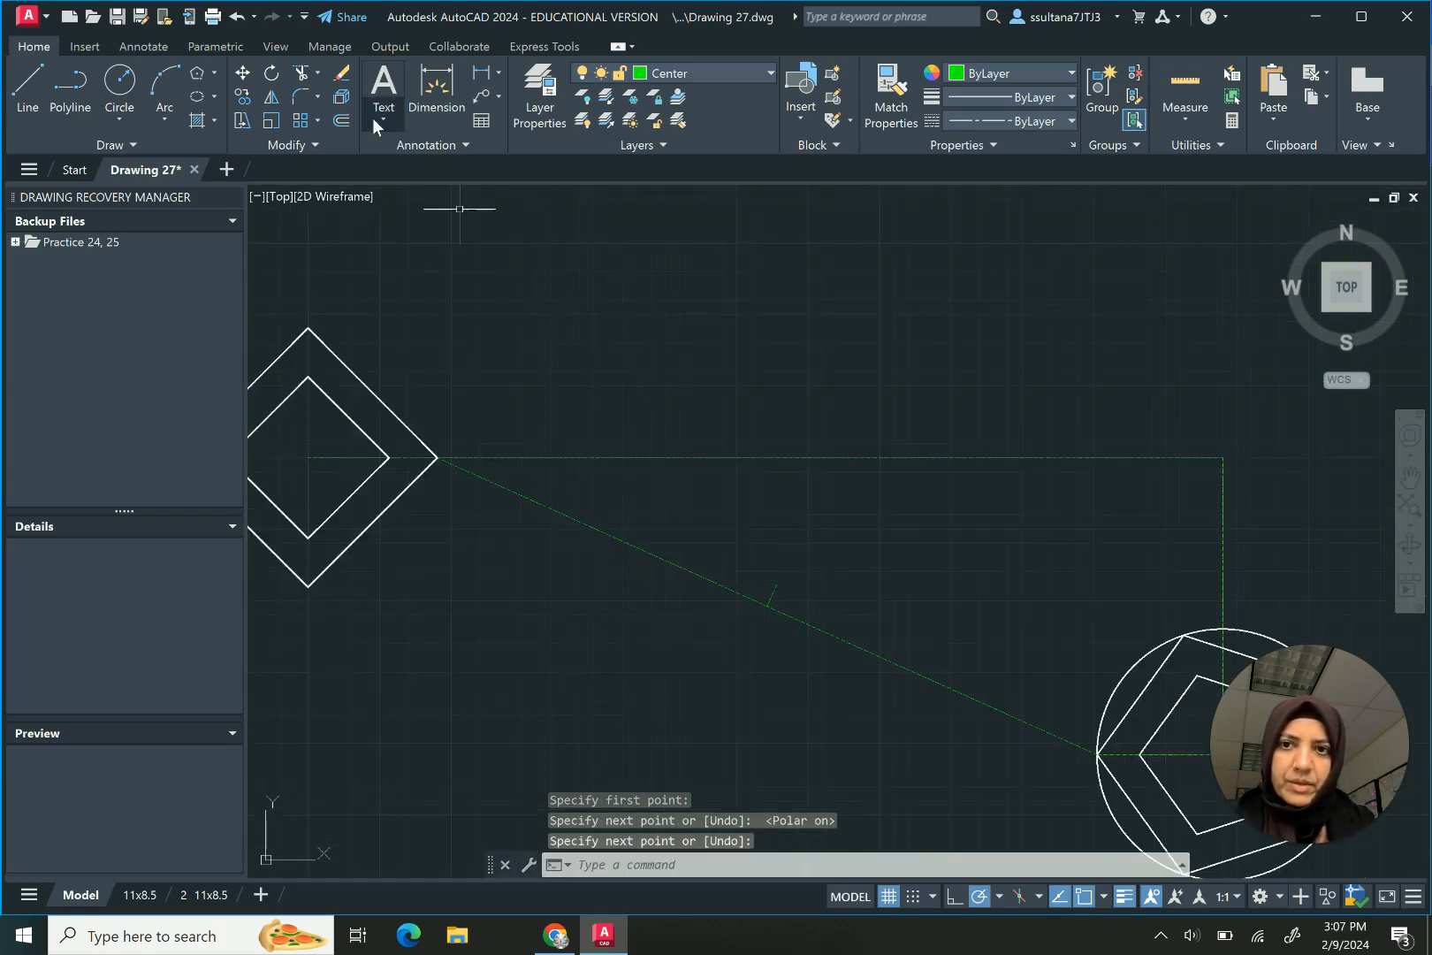
{"action": "left_click", "coordinate": [305, 78]}
{"action": "left_click", "coordinate": [610, 531]}
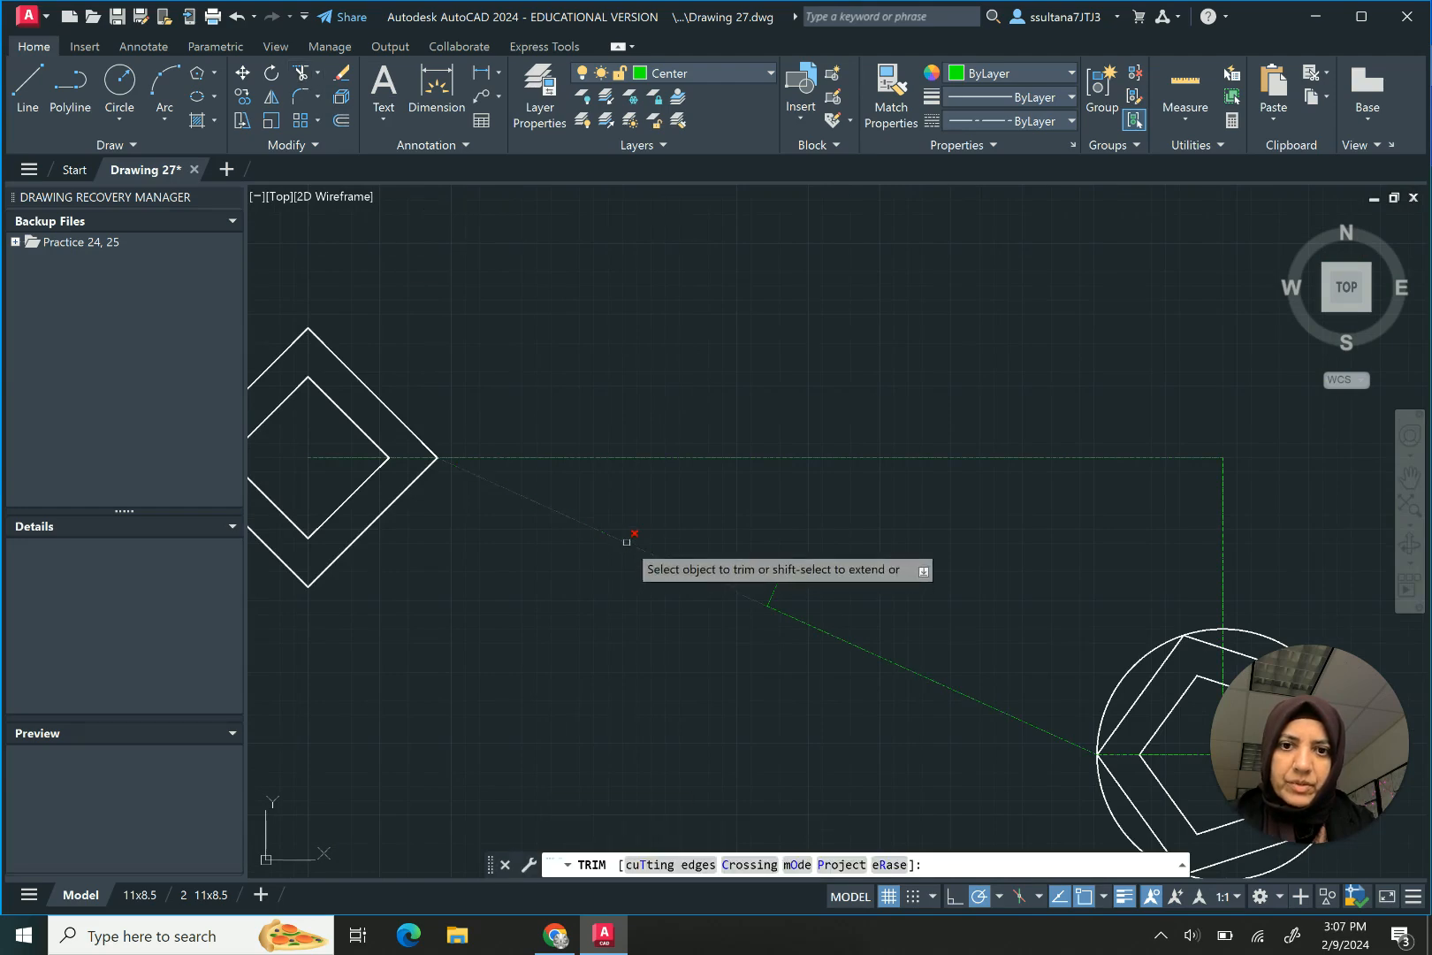
{"action": "right_click", "coordinate": [636, 537]}
{"action": "left_click", "coordinate": [651, 550]}
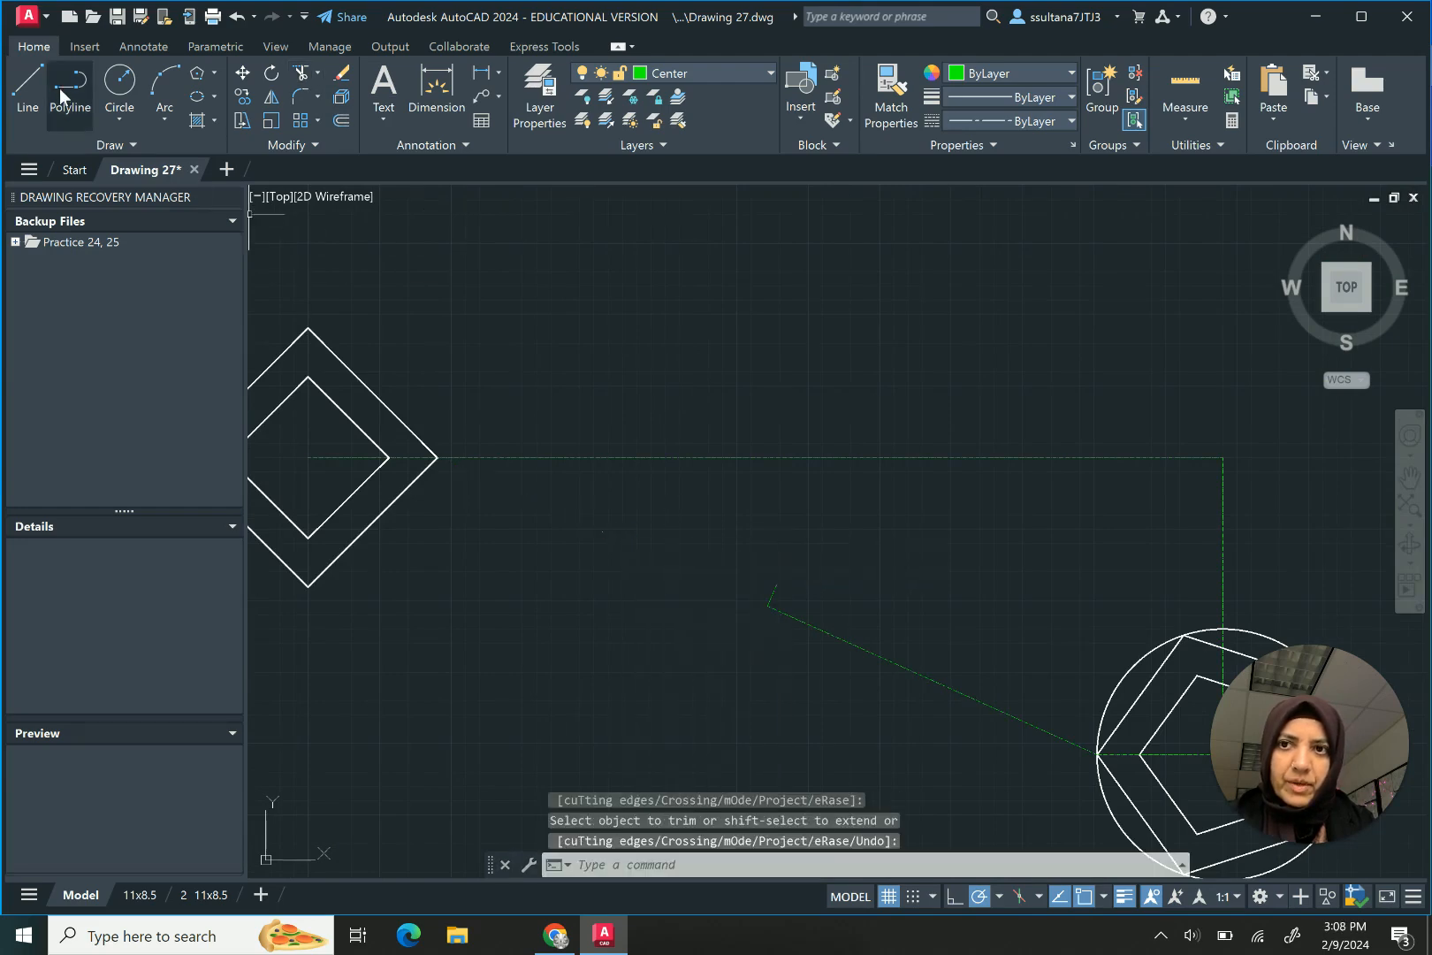
Step: Draw a line from the foot of the perpendicular tick to the outer square's right vertex
{"action": "left_click", "coordinate": [32, 86]}
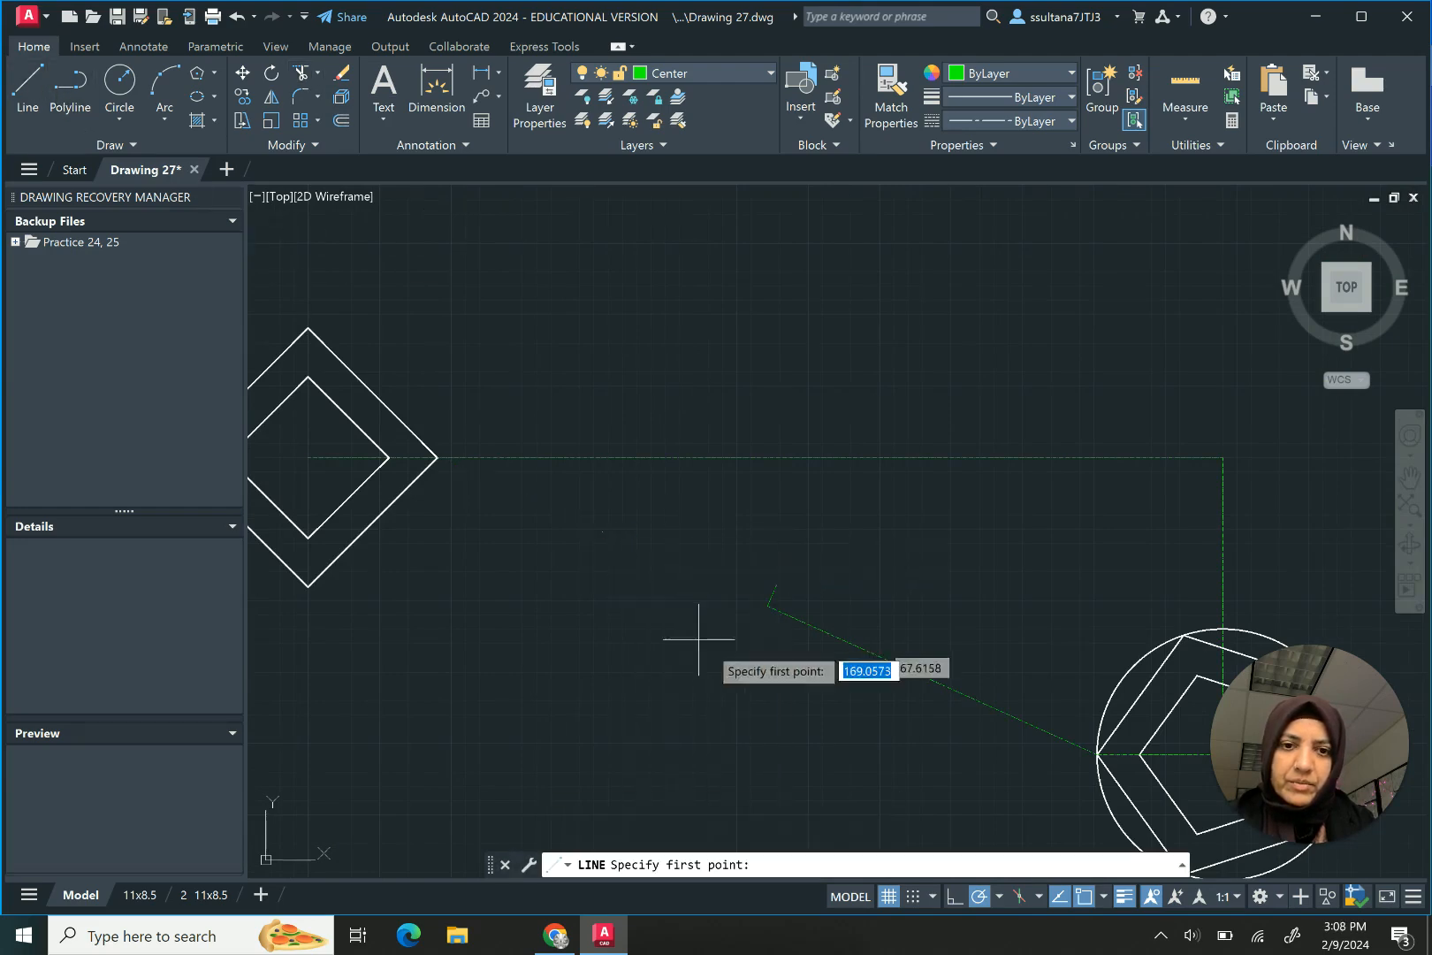
{"action": "left_click", "coordinate": [769, 605]}
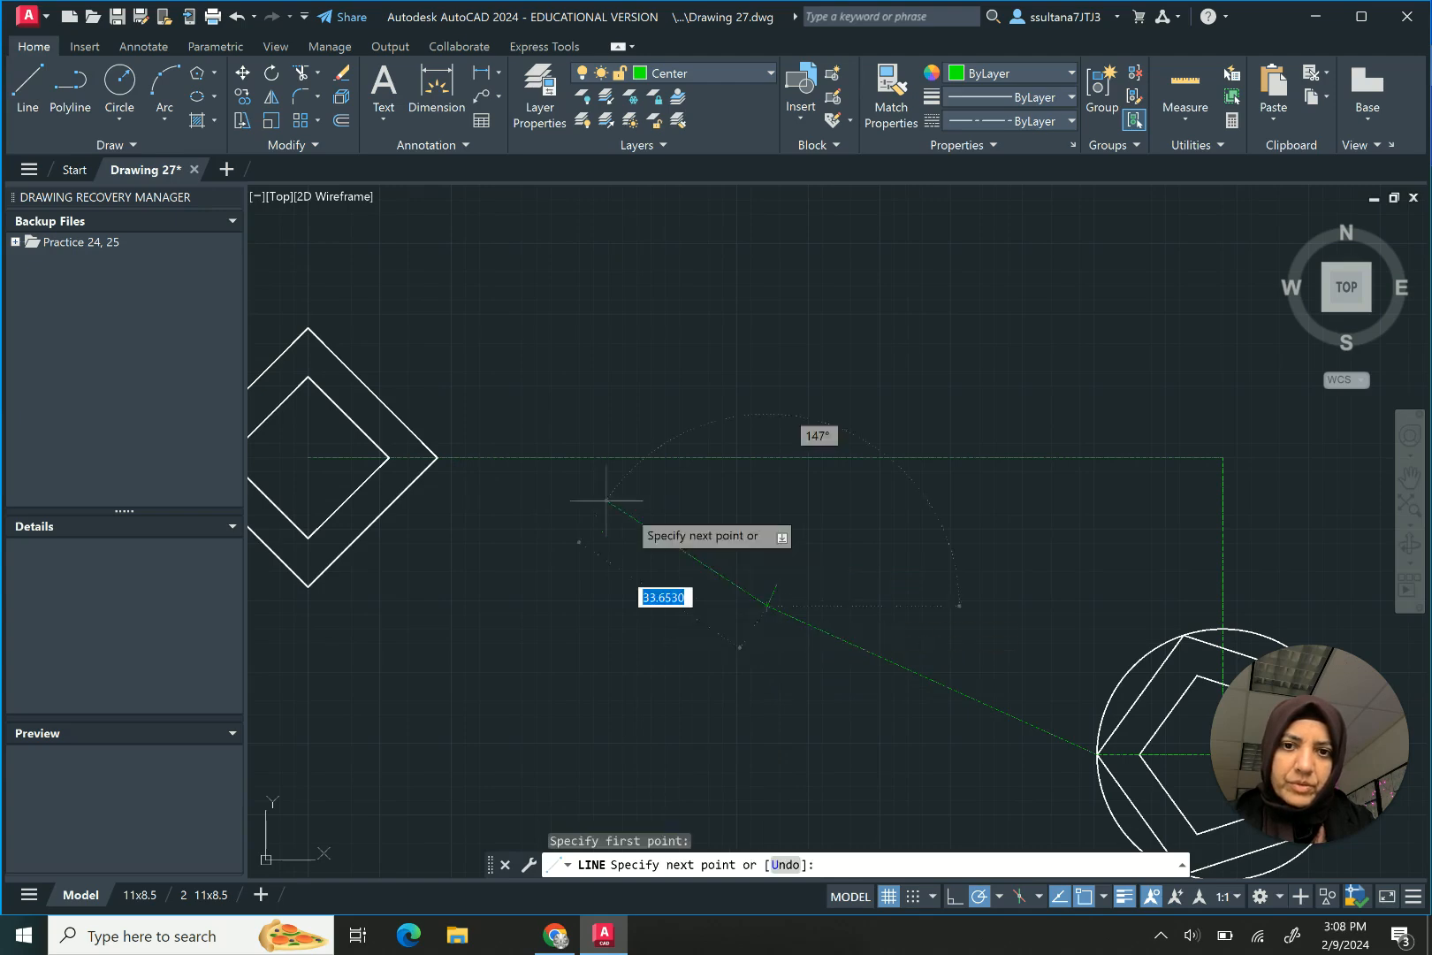
{"action": "left_click", "coordinate": [437, 457]}
{"action": "key", "text": "Return"}
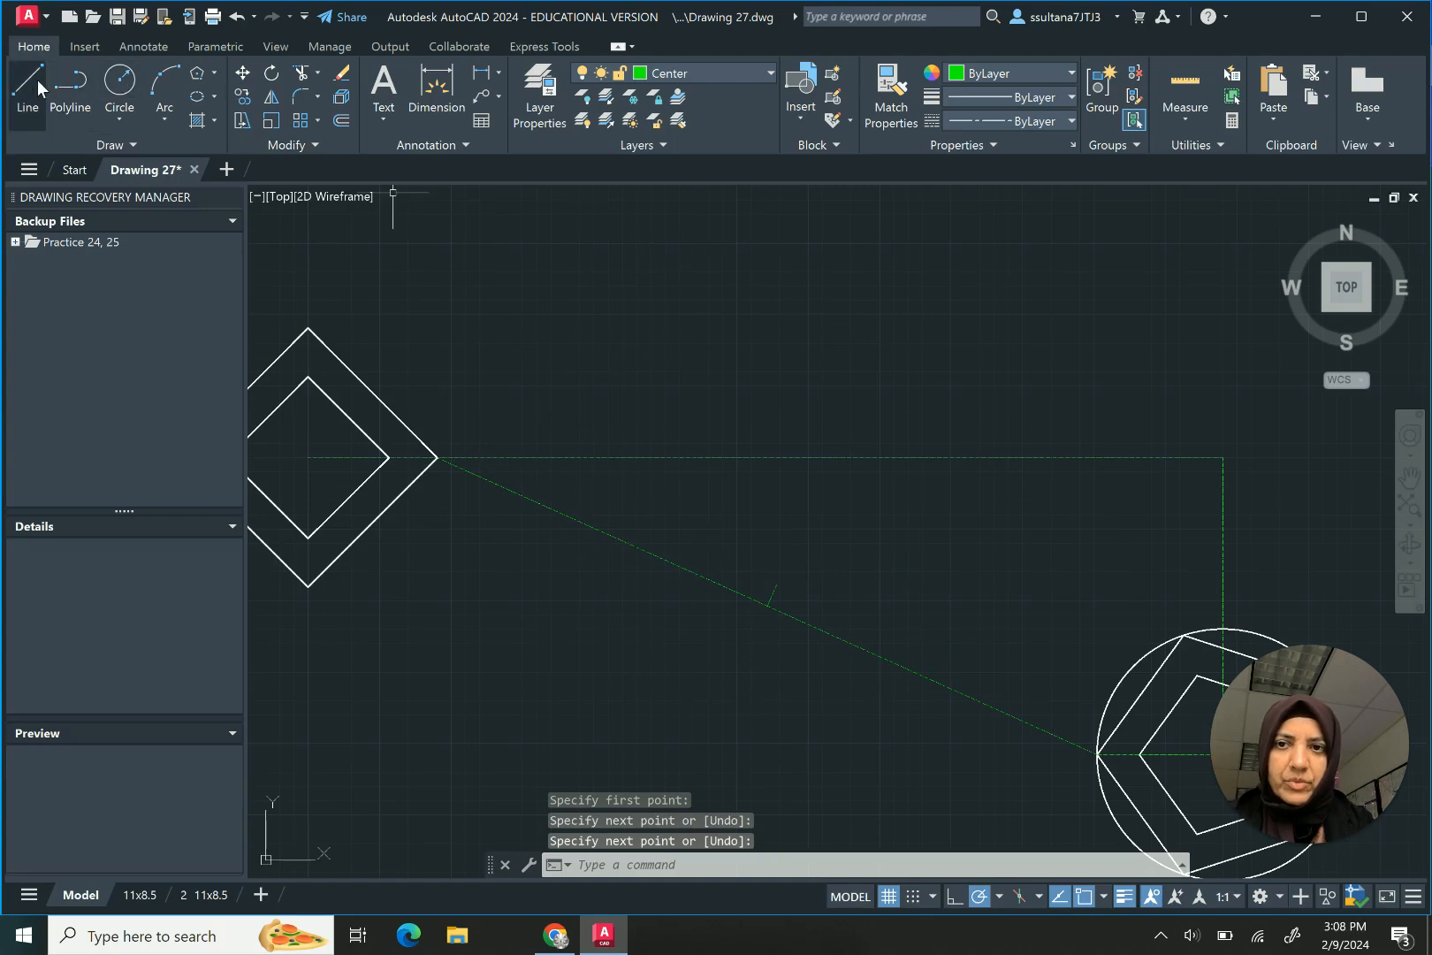
Step: Copy the perpendicular tick by its midpoint onto the midpoints of both halves of the slanted centerline
{"action": "left_click", "coordinate": [243, 96]}
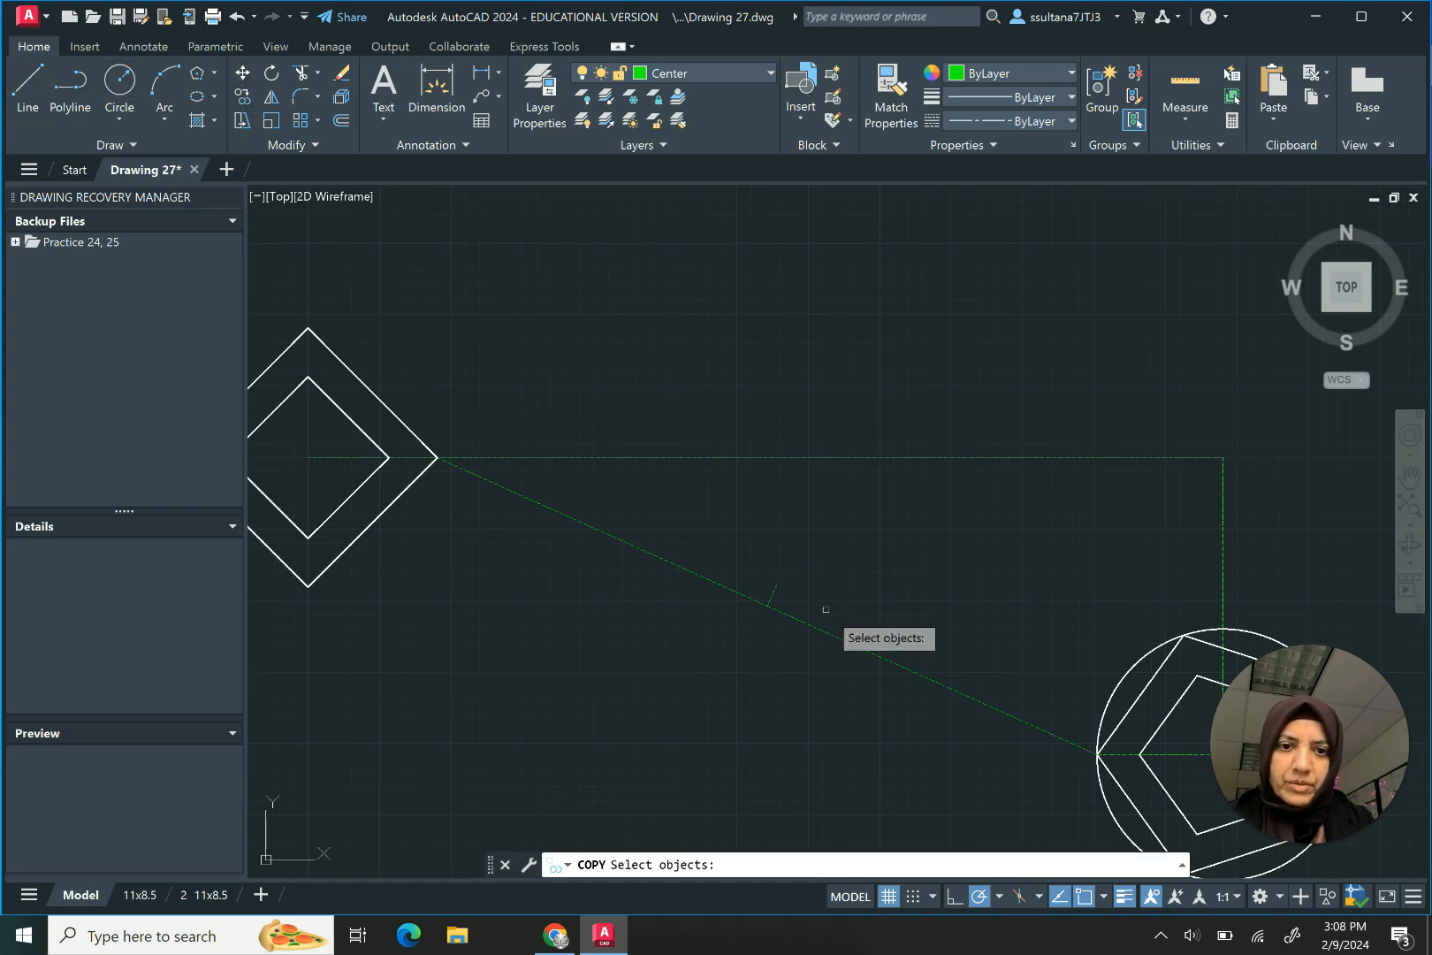
{"action": "left_click", "coordinate": [770, 597]}
{"action": "scroll", "coordinate": [774, 601], "scroll_direction": "up", "scroll_amount": 3}
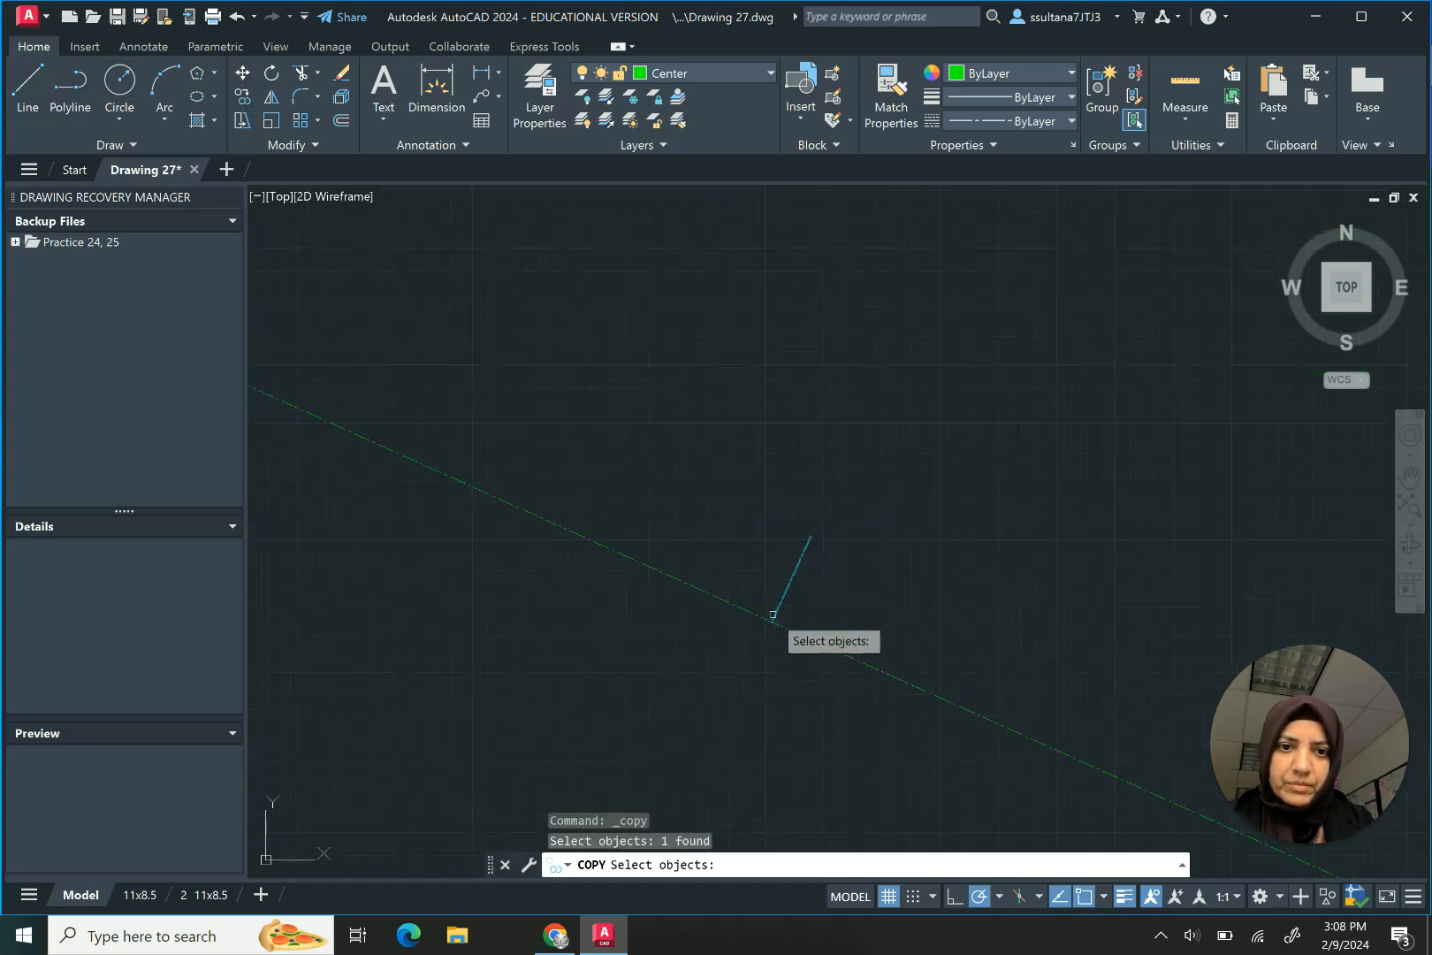
{"action": "key", "text": "Return"}
{"action": "left_click", "coordinate": [792, 579]}
{"action": "scroll", "coordinate": [847, 598], "scroll_direction": "down", "scroll_amount": 3}
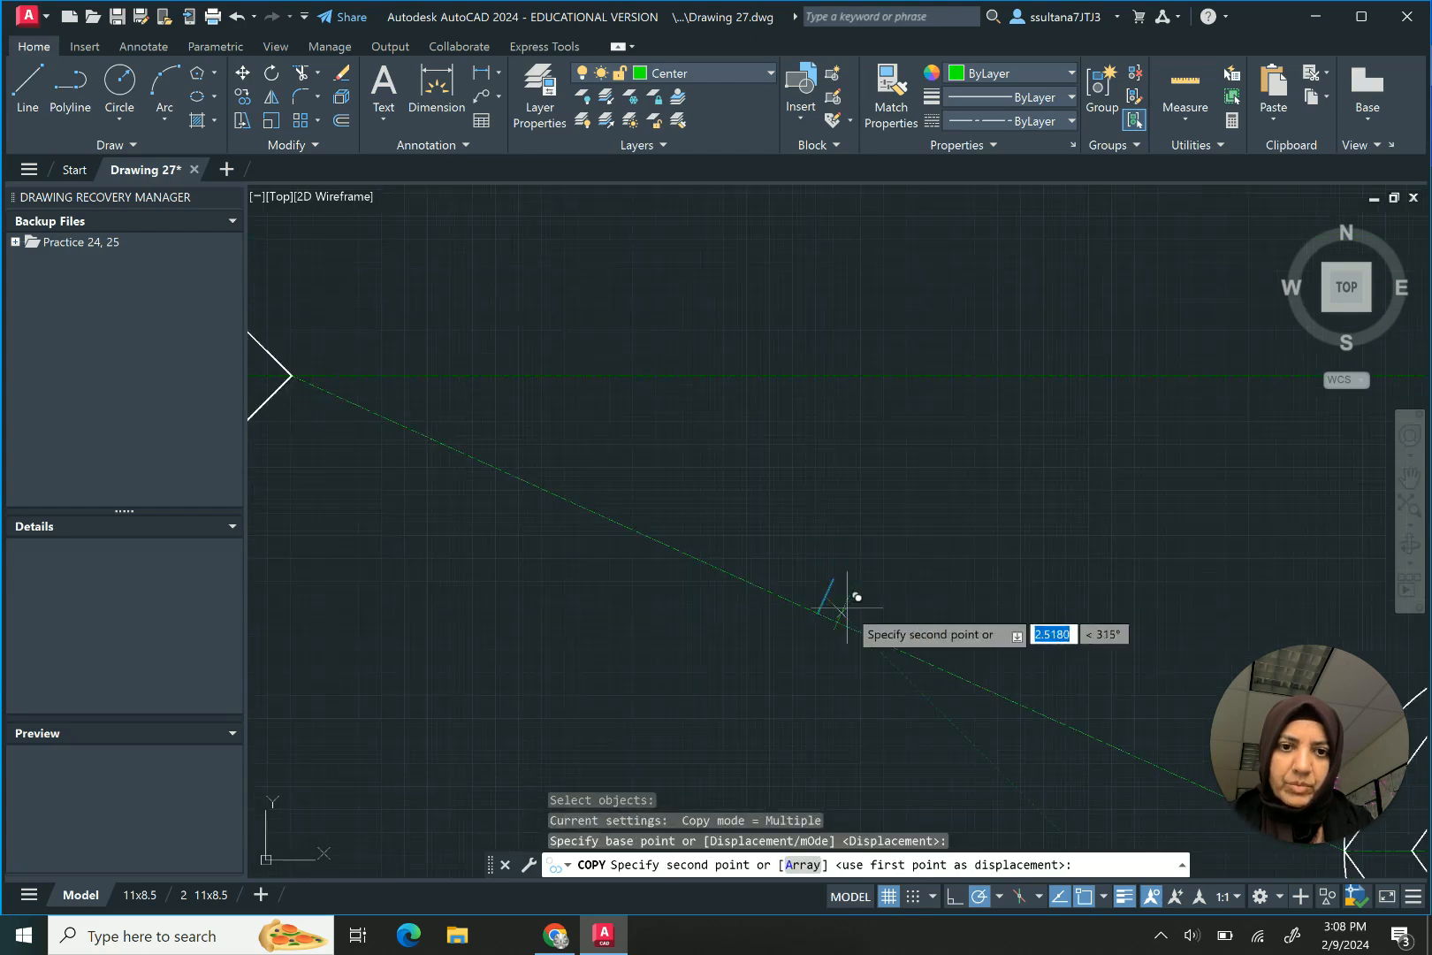
{"action": "left_click", "coordinate": [555, 493]}
{"action": "scroll", "coordinate": [553, 526], "scroll_direction": "down", "scroll_amount": 4}
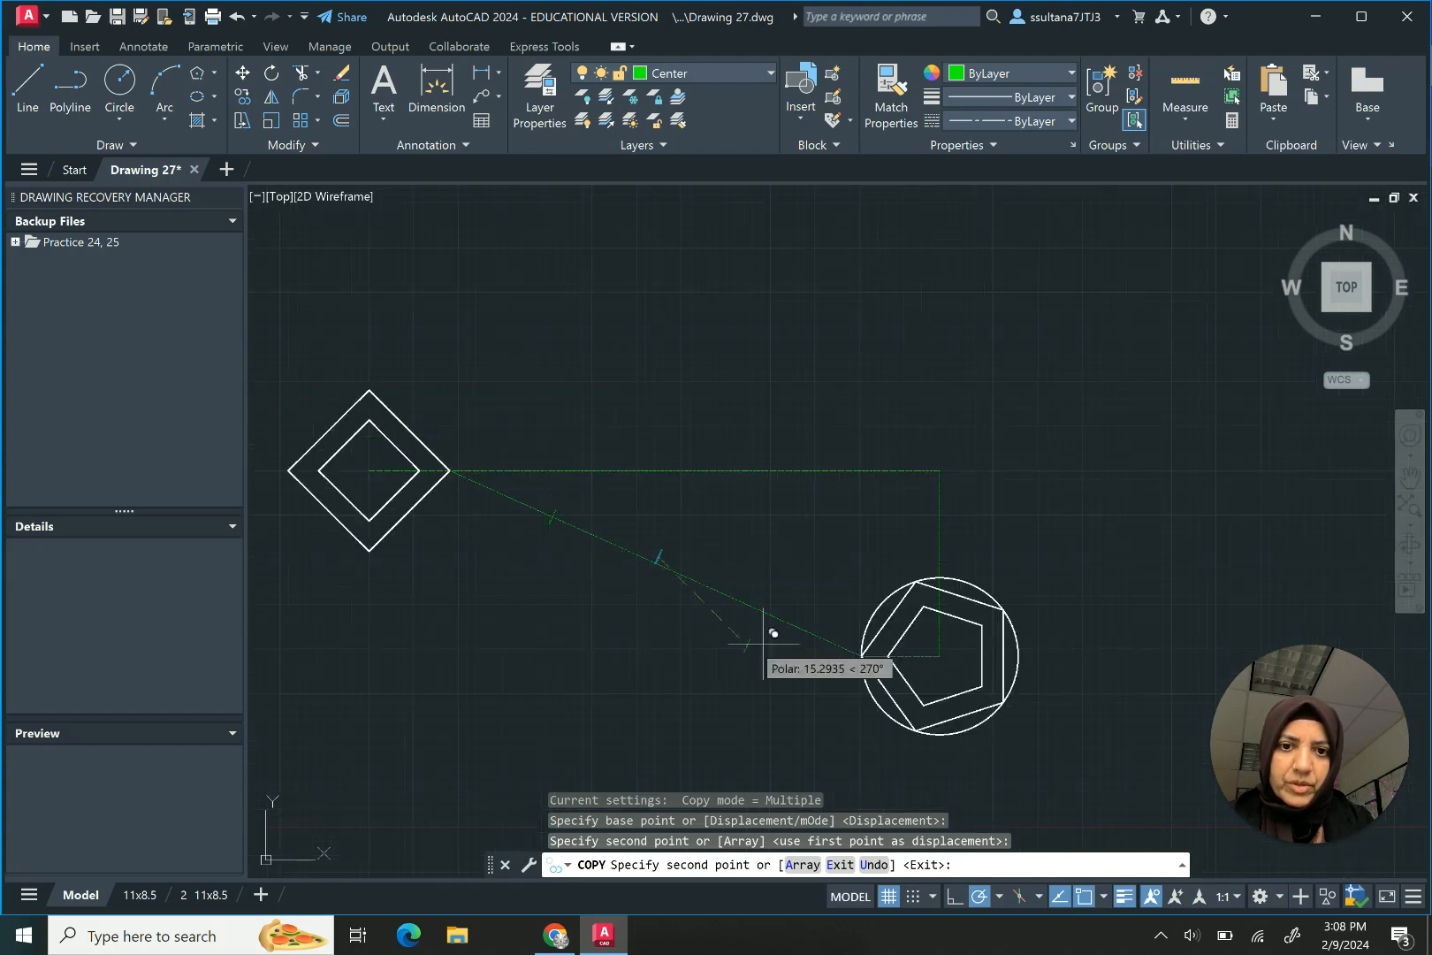
{"action": "left_click", "coordinate": [759, 608]}
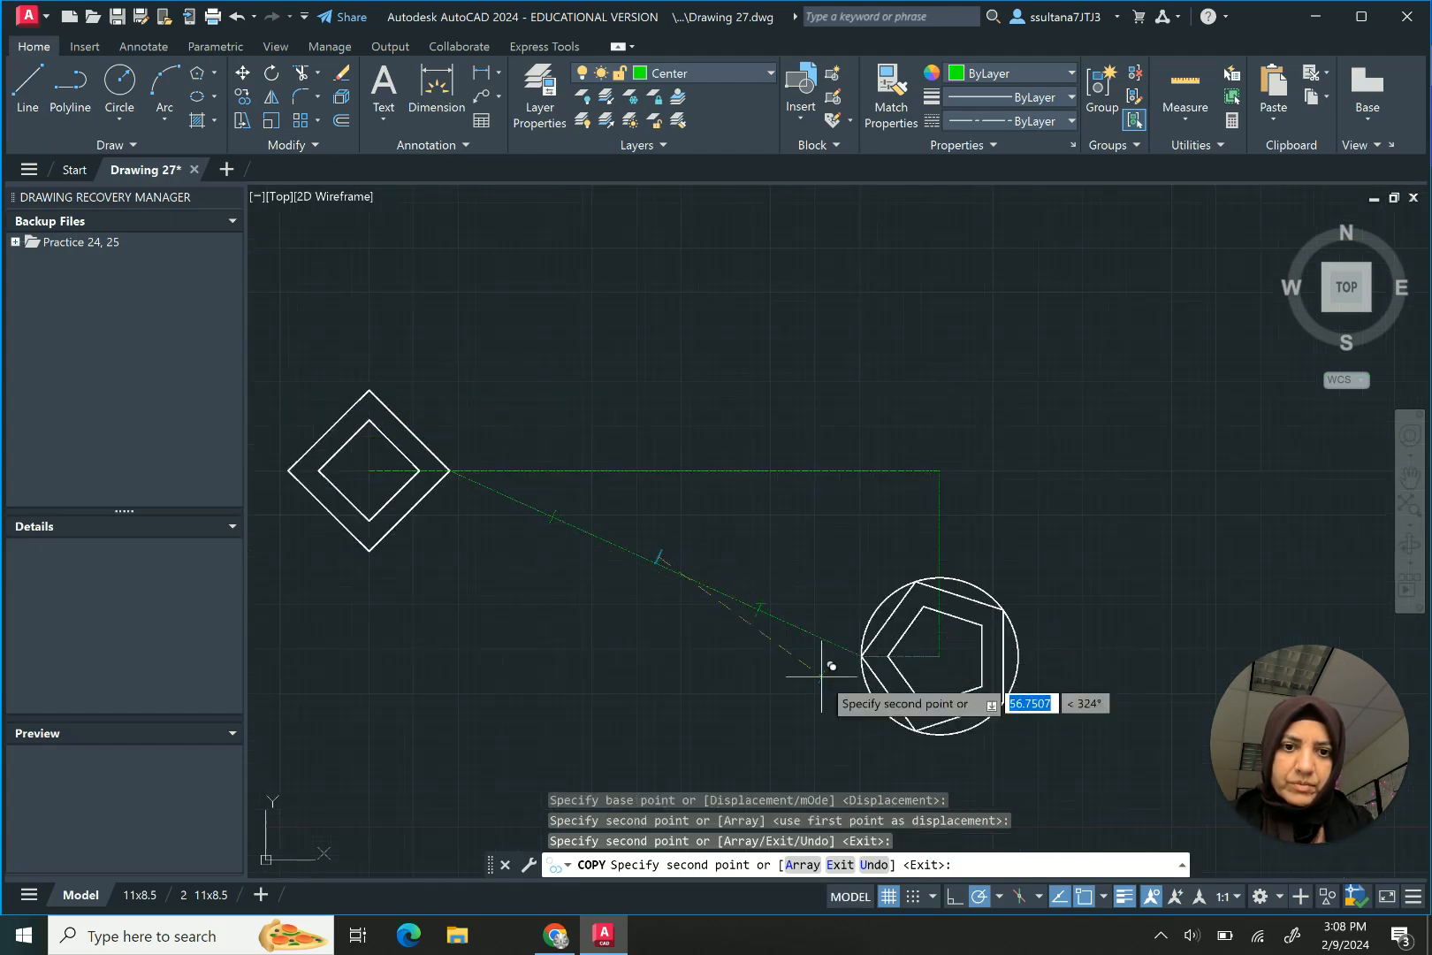
{"action": "key", "text": "Return"}
Step: Draw an 80 mm vertical centerline straight down from the outer square's right vertex
{"action": "scroll", "coordinate": [615, 613], "scroll_direction": "up", "scroll_amount": 2}
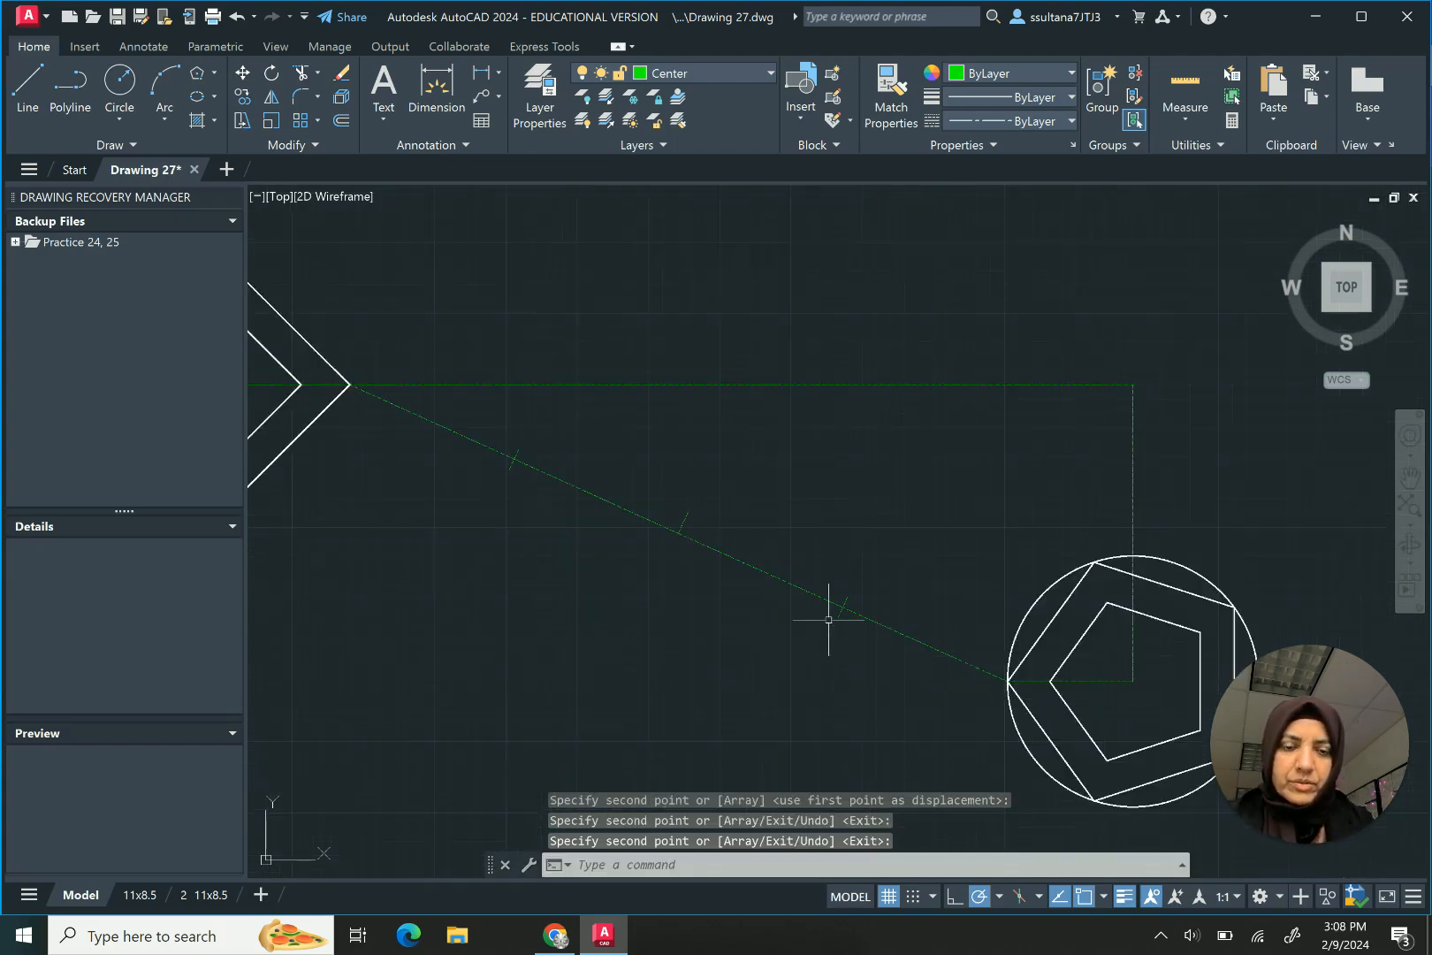
{"action": "scroll", "coordinate": [831, 608], "scroll_direction": "down", "scroll_amount": 2}
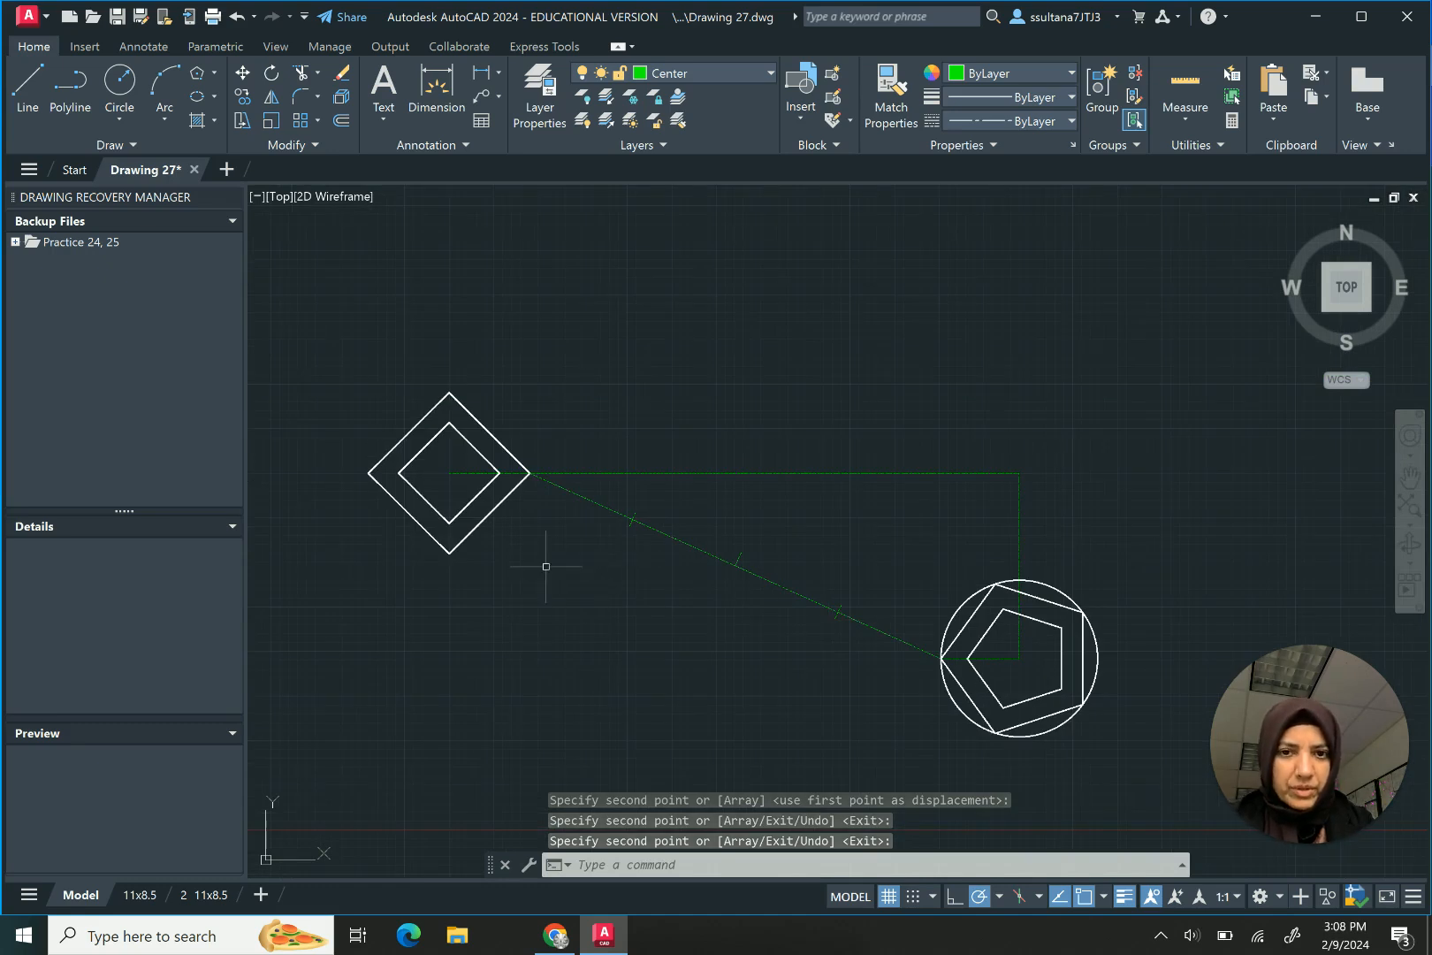
{"action": "left_click", "coordinate": [35, 85]}
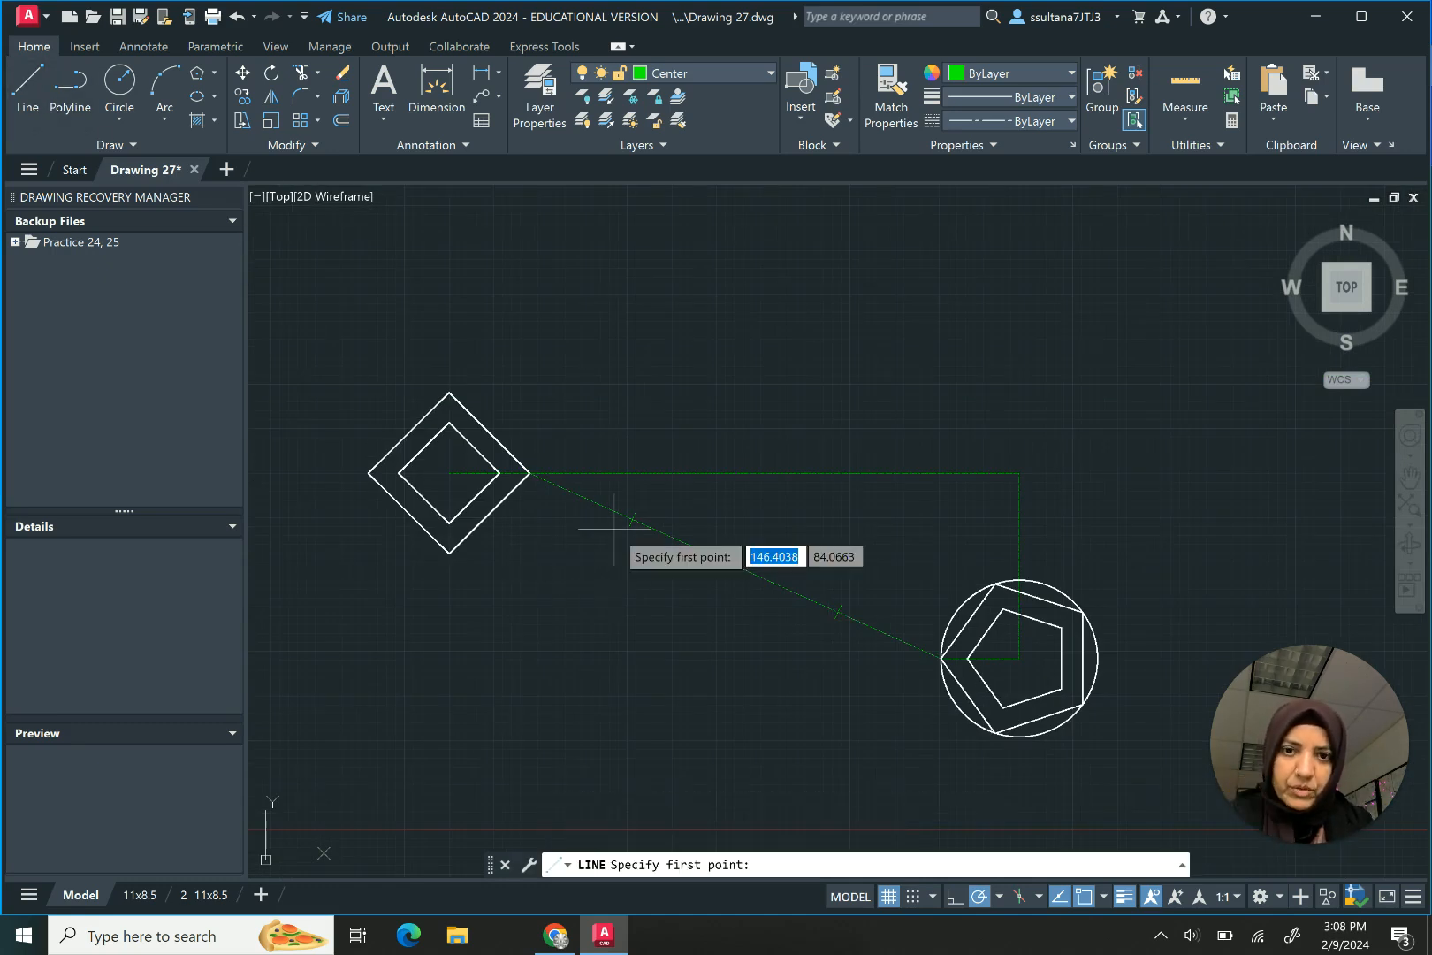
{"action": "left_click", "coordinate": [530, 473]}
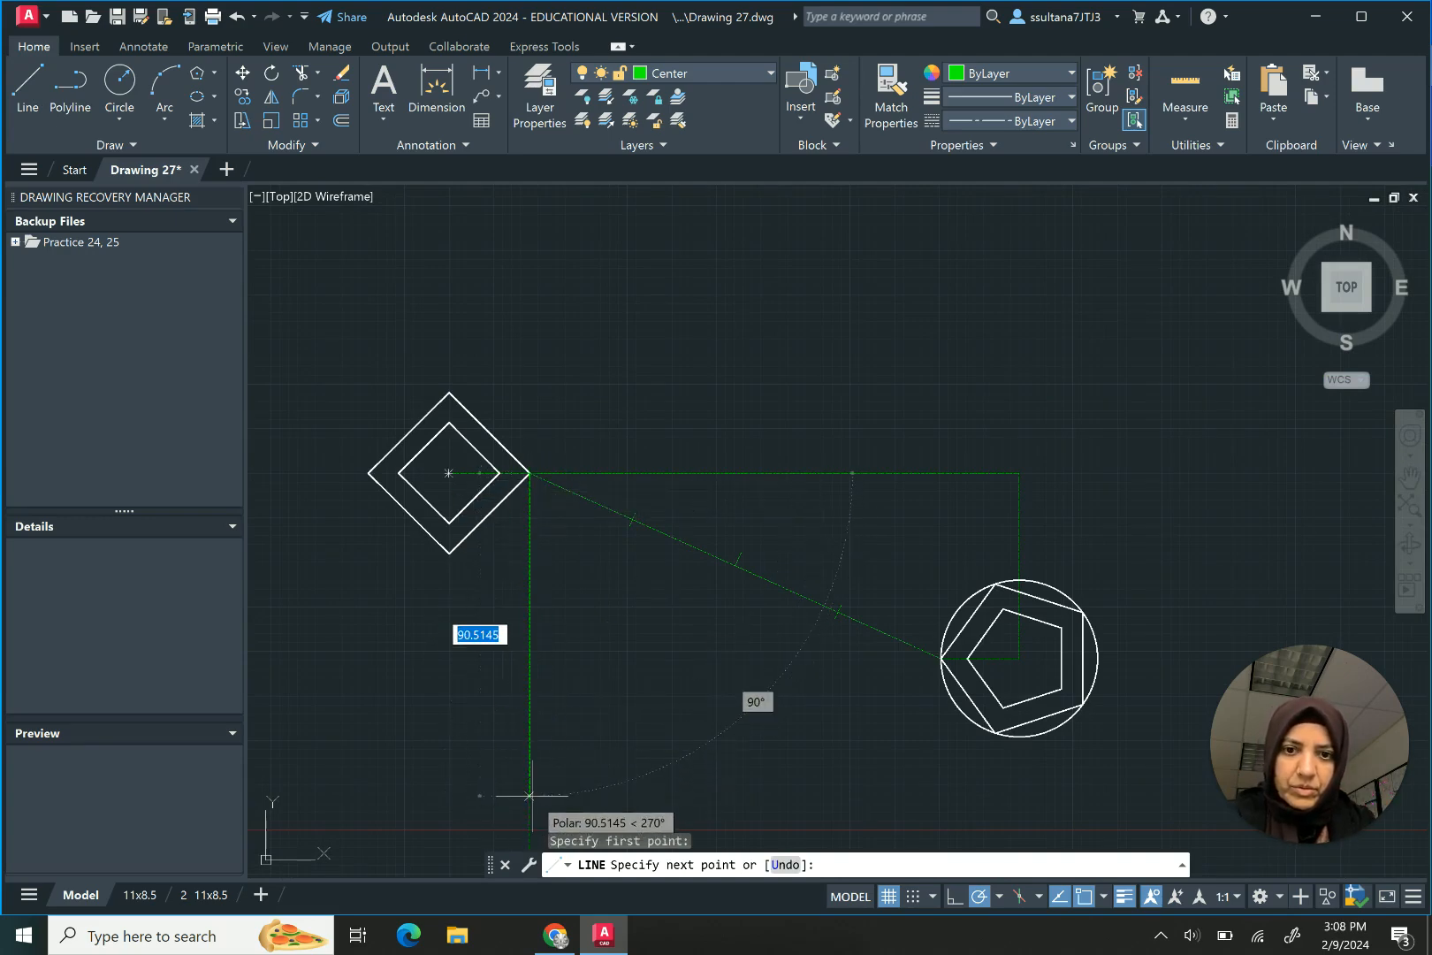
{"action": "type", "text": "80"}
{"action": "key", "text": "Return"}
{"action": "key", "text": "Return"}
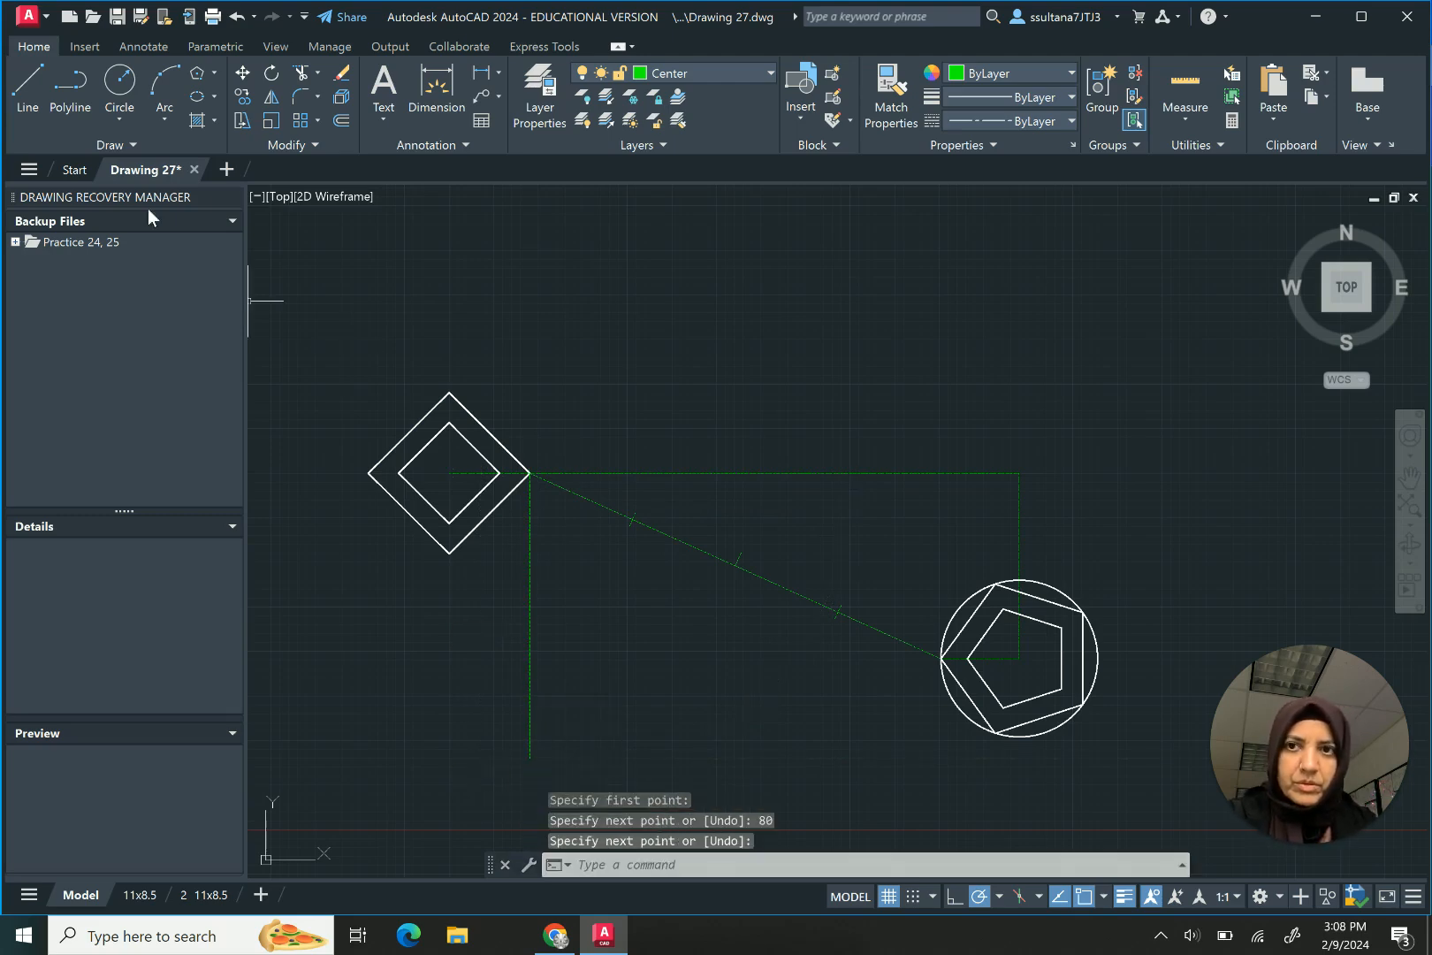
Step: Draw an 80 mm vertical centerline straight up from the outer pentagon's left vertex
{"action": "left_click", "coordinate": [27, 87]}
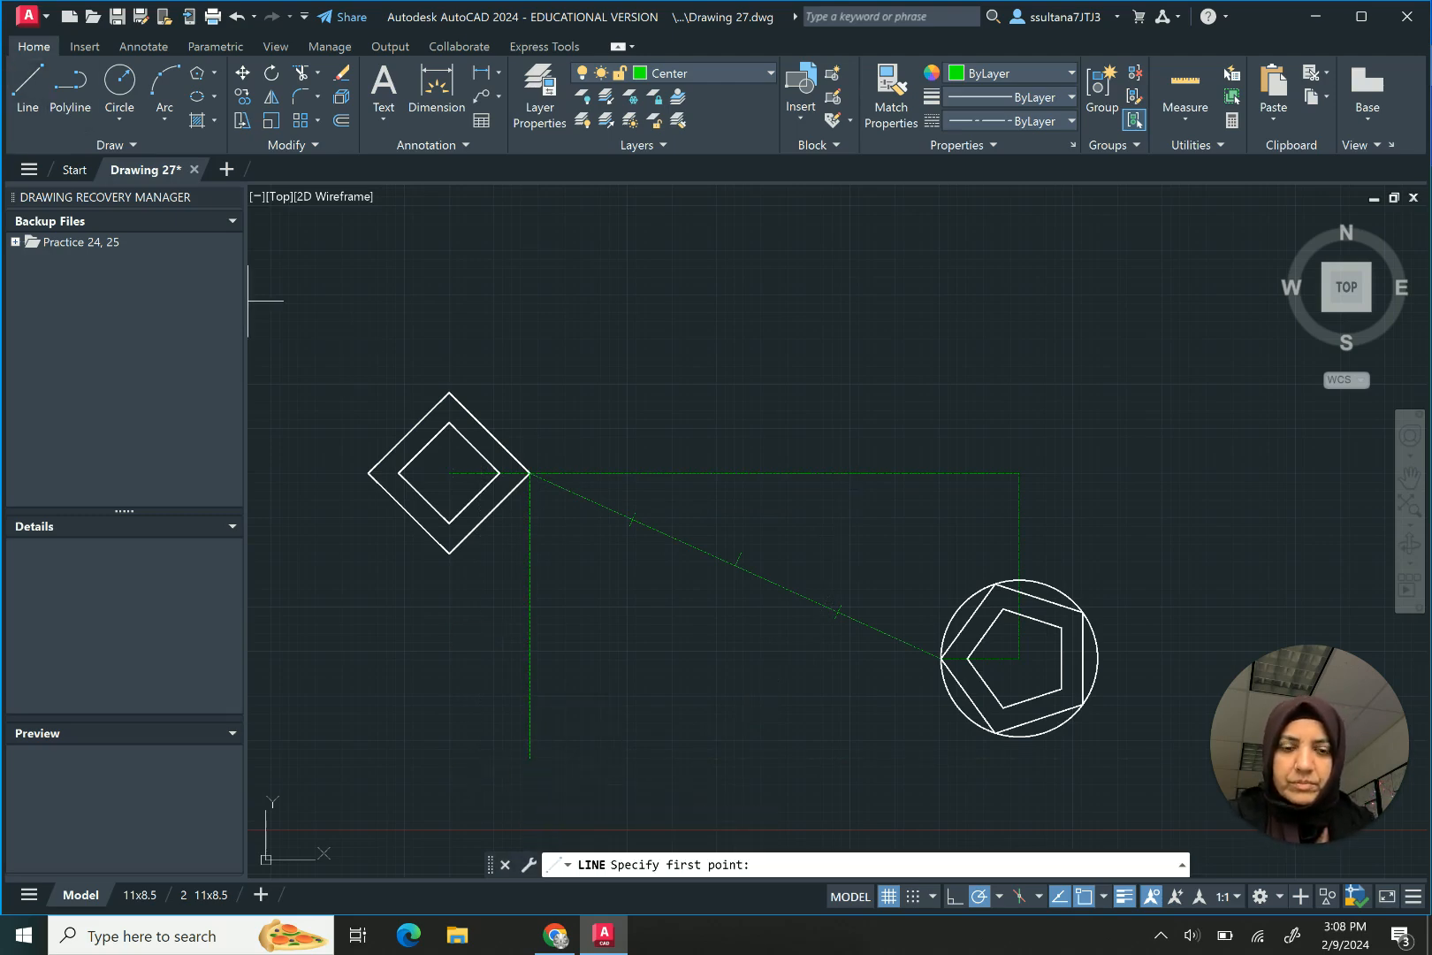
{"action": "left_click", "coordinate": [941, 658]}
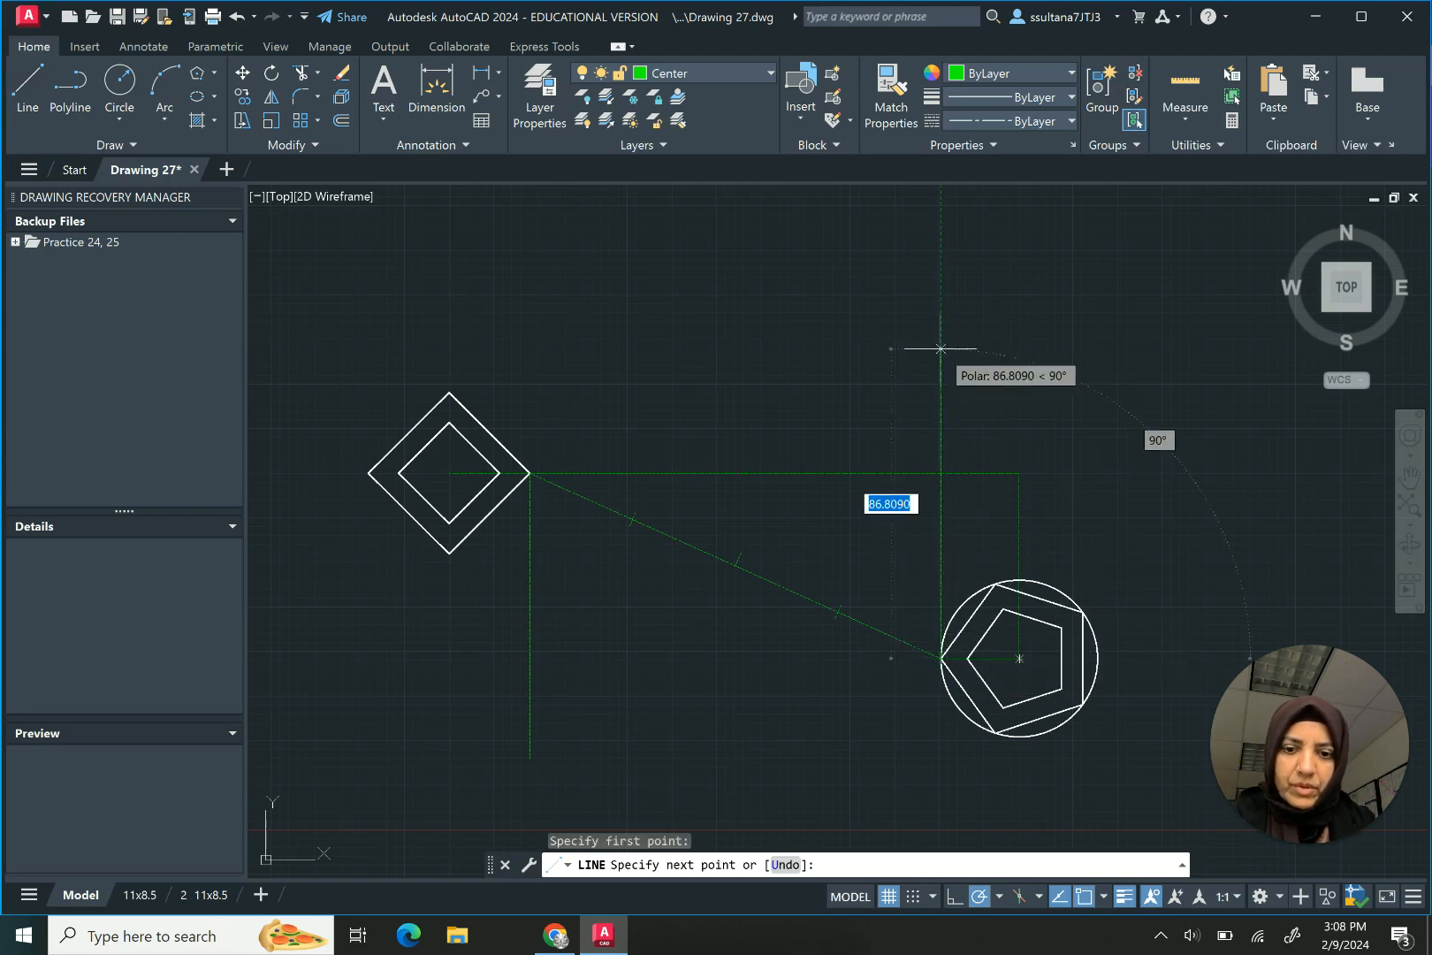
{"action": "type", "text": "80"}
{"action": "key", "text": "Return"}
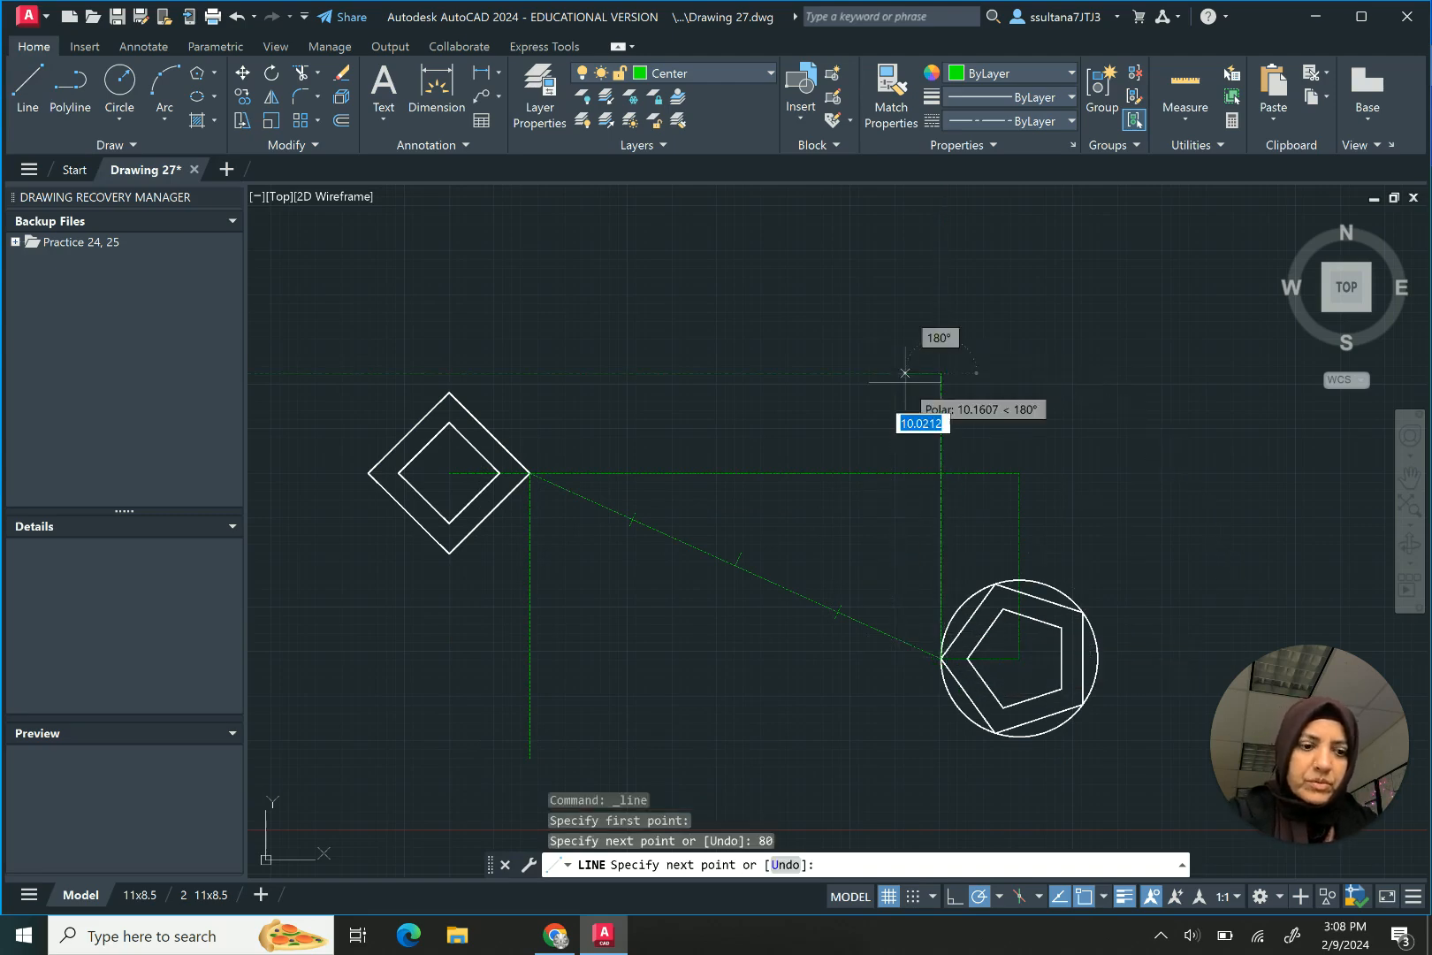
{"action": "key", "text": "Return"}
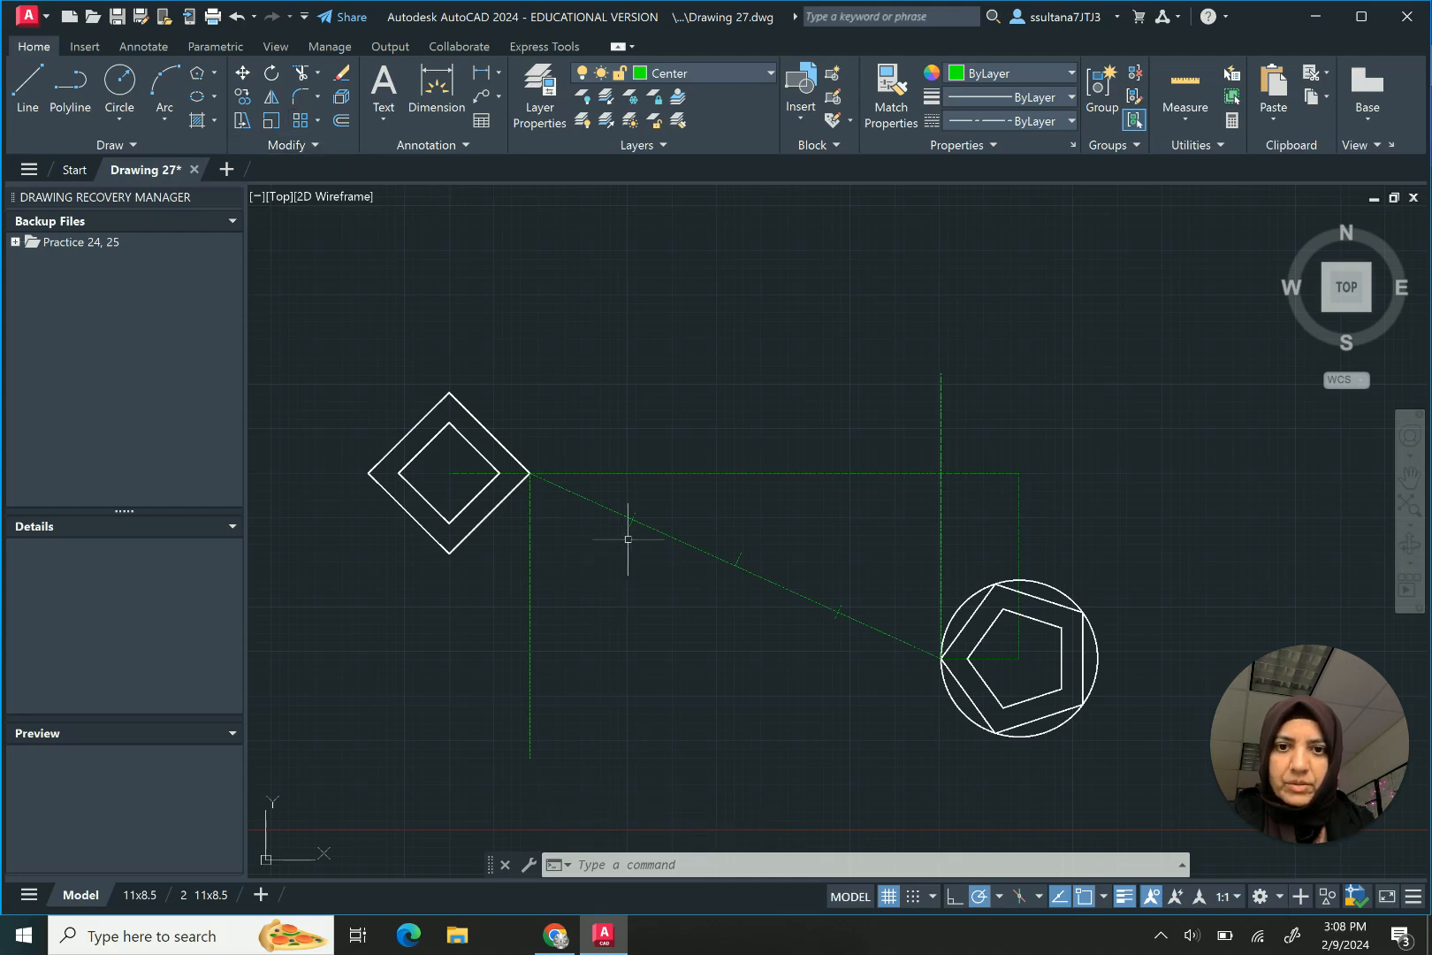
Step: Extend the tick nearest the square down to the lower vertical centerline and the tick nearest the pentagon up to the upper one
{"action": "left_click", "coordinate": [318, 70]}
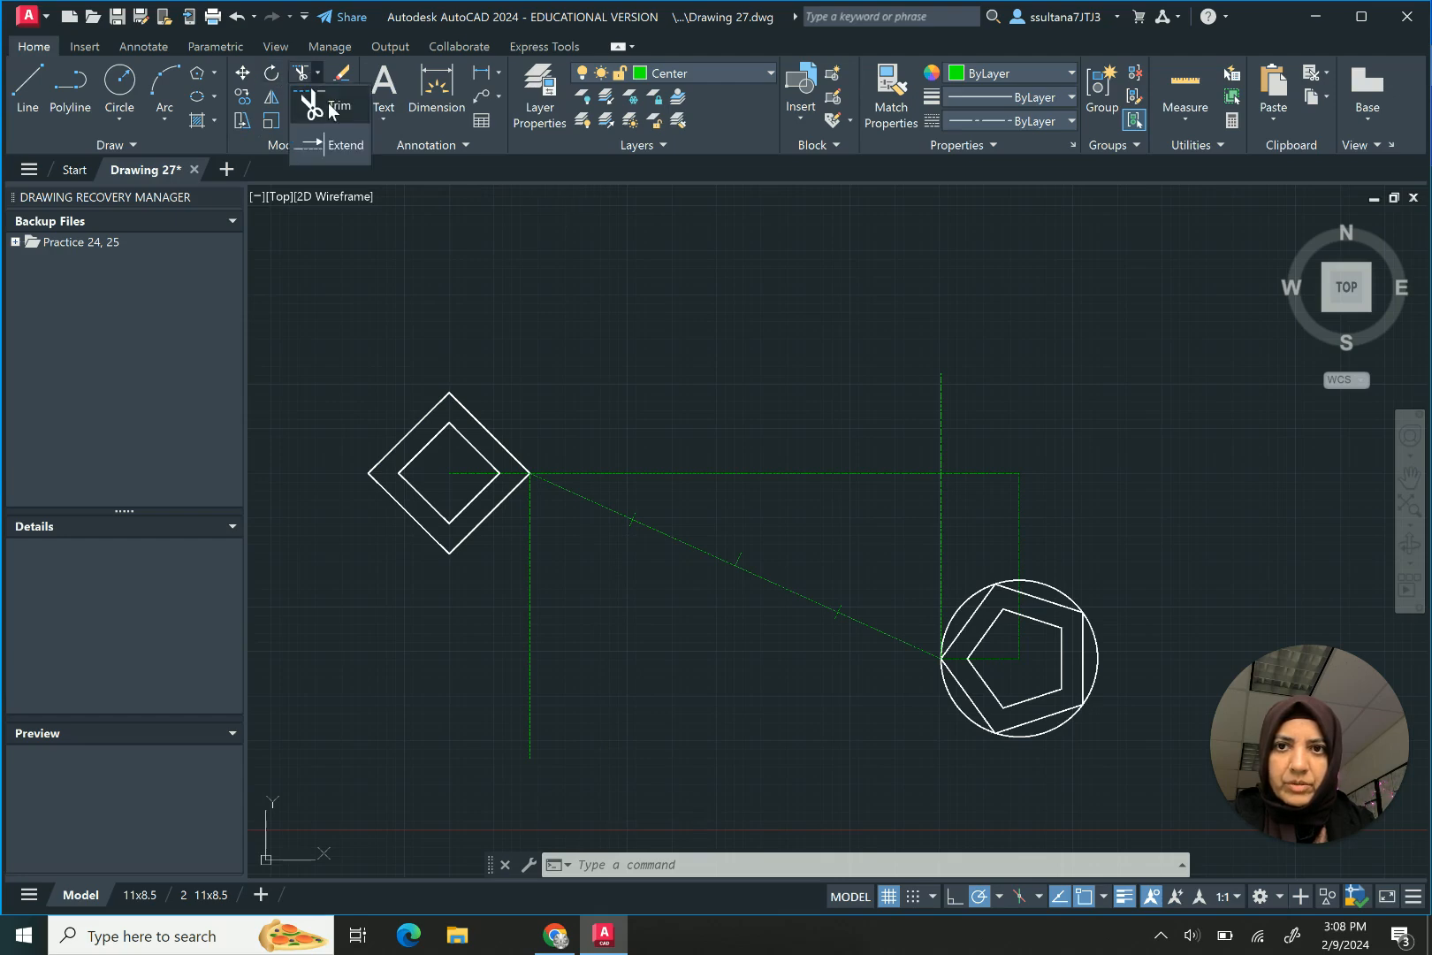
{"action": "left_click", "coordinate": [323, 143]}
{"action": "scroll", "coordinate": [627, 531], "scroll_direction": "up", "scroll_amount": 4}
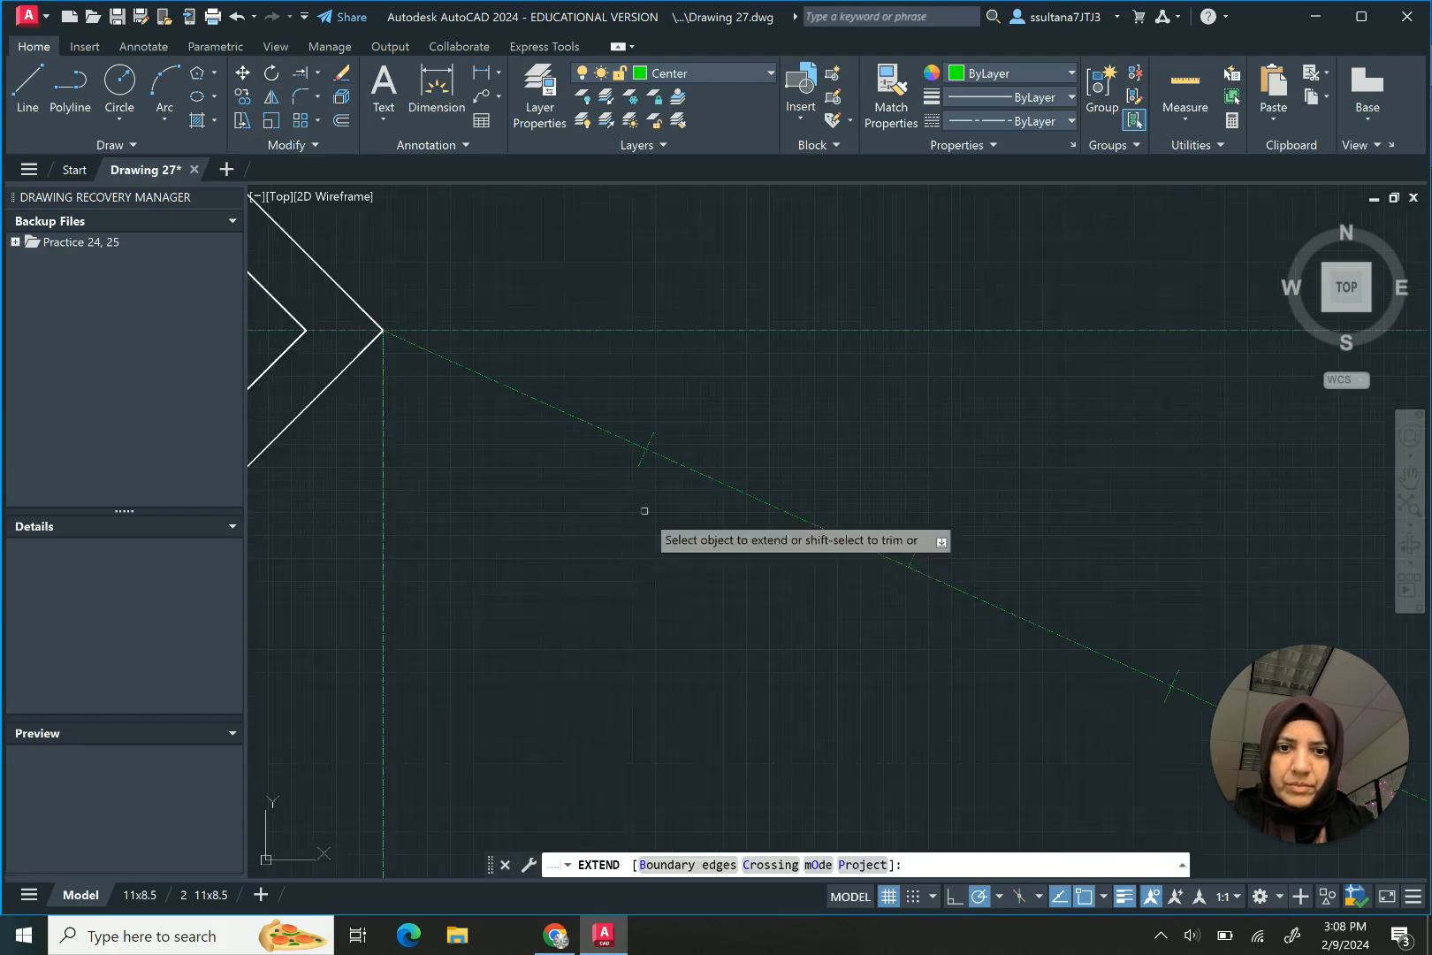
{"action": "left_click", "coordinate": [648, 447]}
{"action": "scroll", "coordinate": [488, 606], "scroll_direction": "down", "scroll_amount": 4}
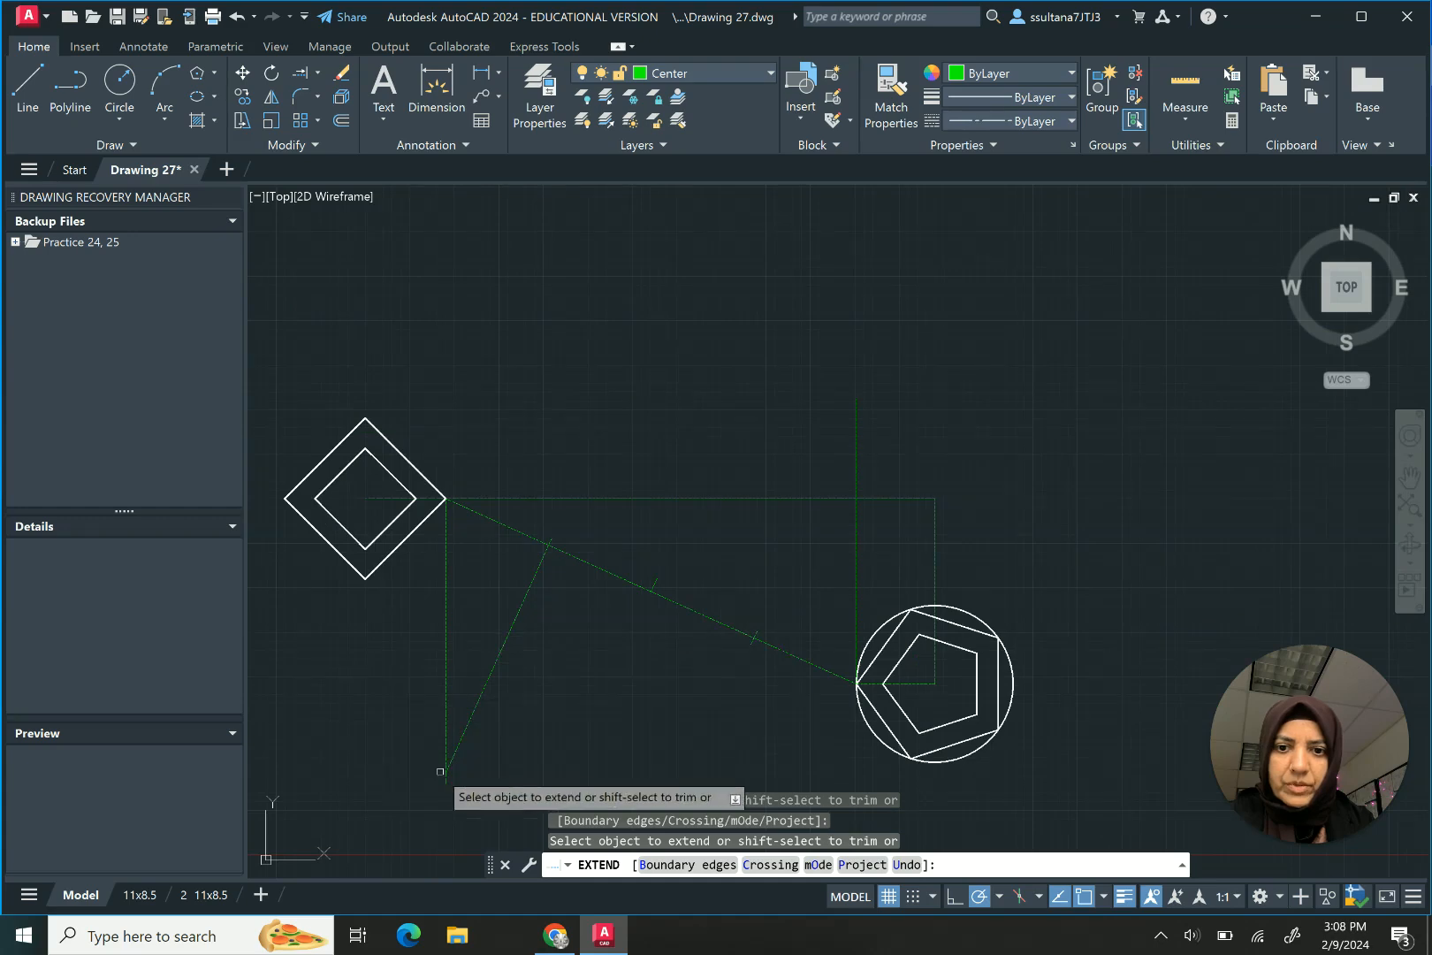
{"action": "scroll", "coordinate": [451, 775], "scroll_direction": "up", "scroll_amount": 4}
{"action": "scroll", "coordinate": [510, 774], "scroll_direction": "down", "scroll_amount": 4}
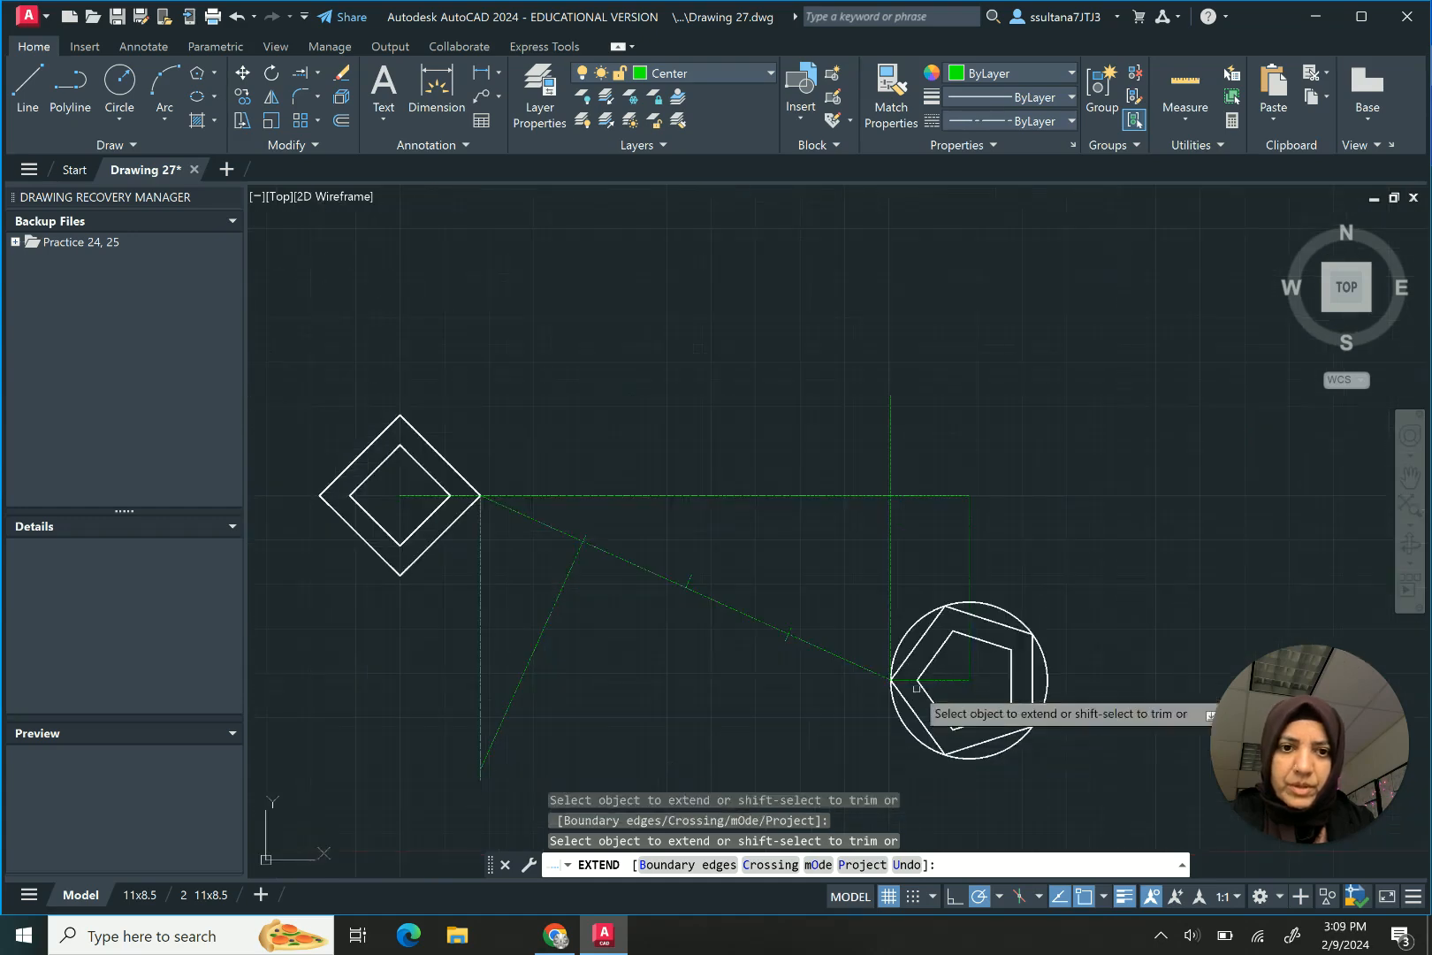
{"action": "scroll", "coordinate": [817, 629], "scroll_direction": "up", "scroll_amount": 2}
{"action": "left_click", "coordinate": [789, 630]}
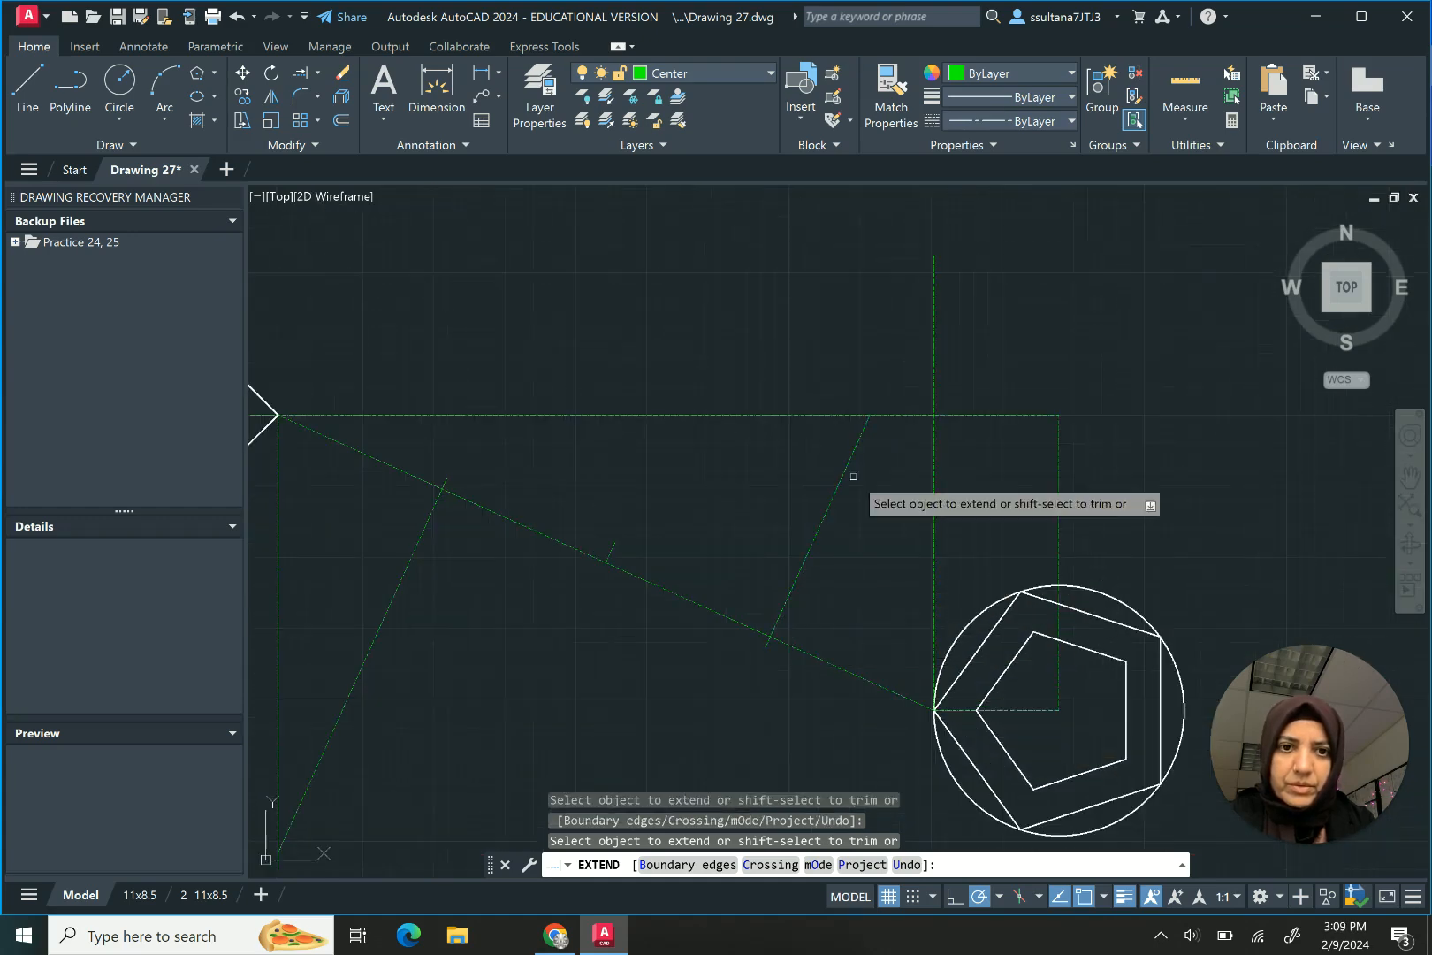
{"action": "key", "text": "Return"}
Step: On the Object layer, draw a circle of about 77 mm radius from the lower centerline intersection through the slanted centerline's midpoint
{"action": "scroll", "coordinate": [853, 438], "scroll_direction": "down", "scroll_amount": 4}
{"action": "left_click", "coordinate": [699, 73]}
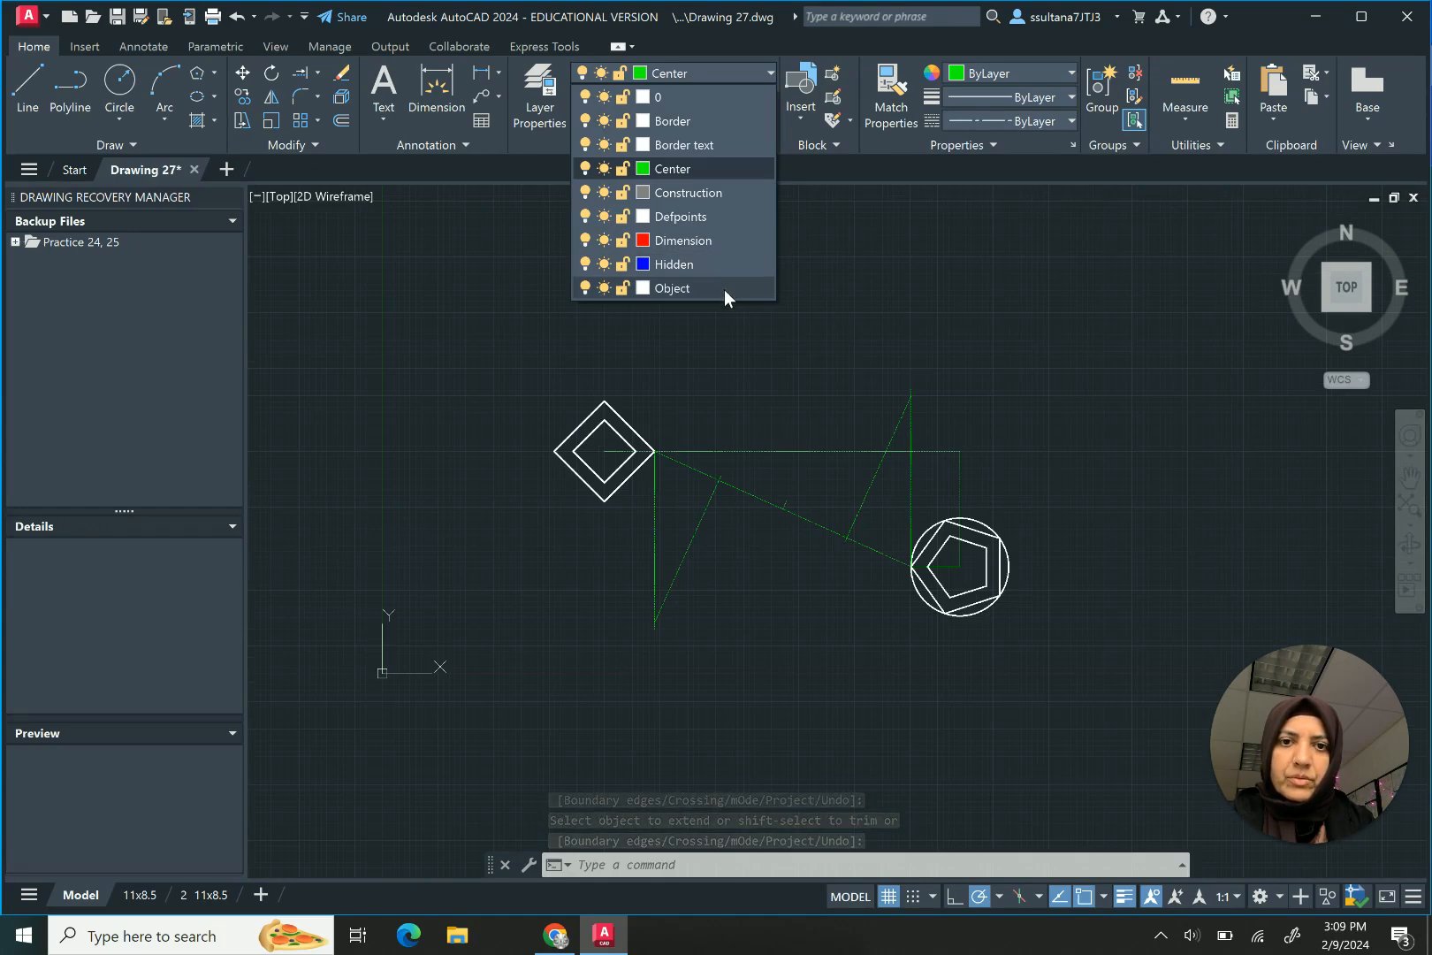
{"action": "left_click", "coordinate": [724, 289]}
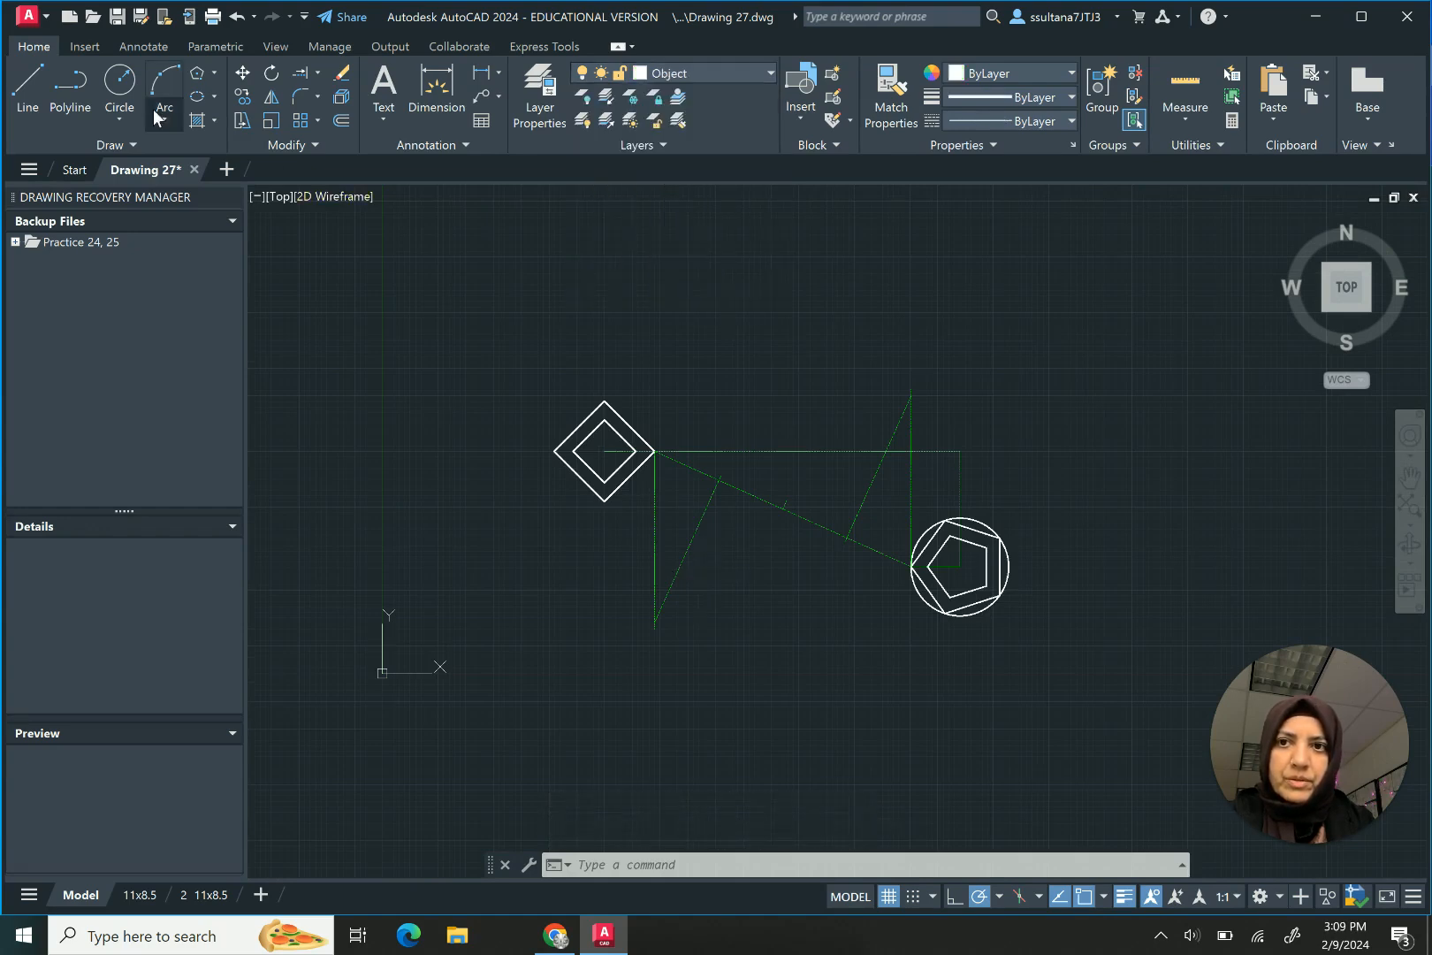
{"action": "scroll", "coordinate": [640, 610], "scroll_direction": "up", "scroll_amount": 5}
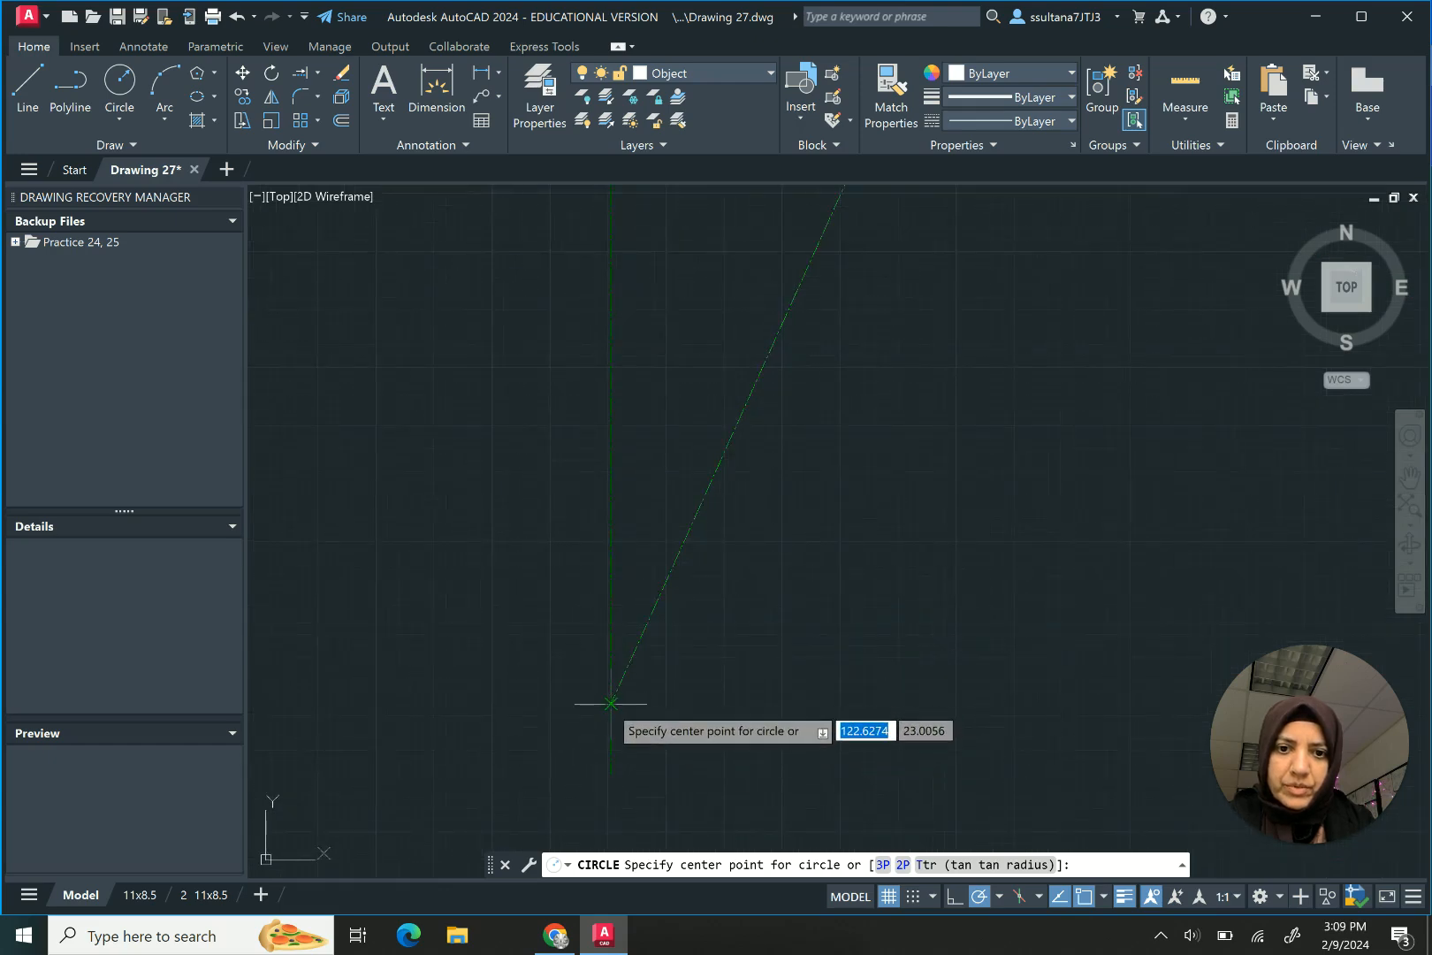
{"action": "left_click", "coordinate": [609, 698]}
{"action": "scroll", "coordinate": [618, 690], "scroll_direction": "down", "scroll_amount": 3}
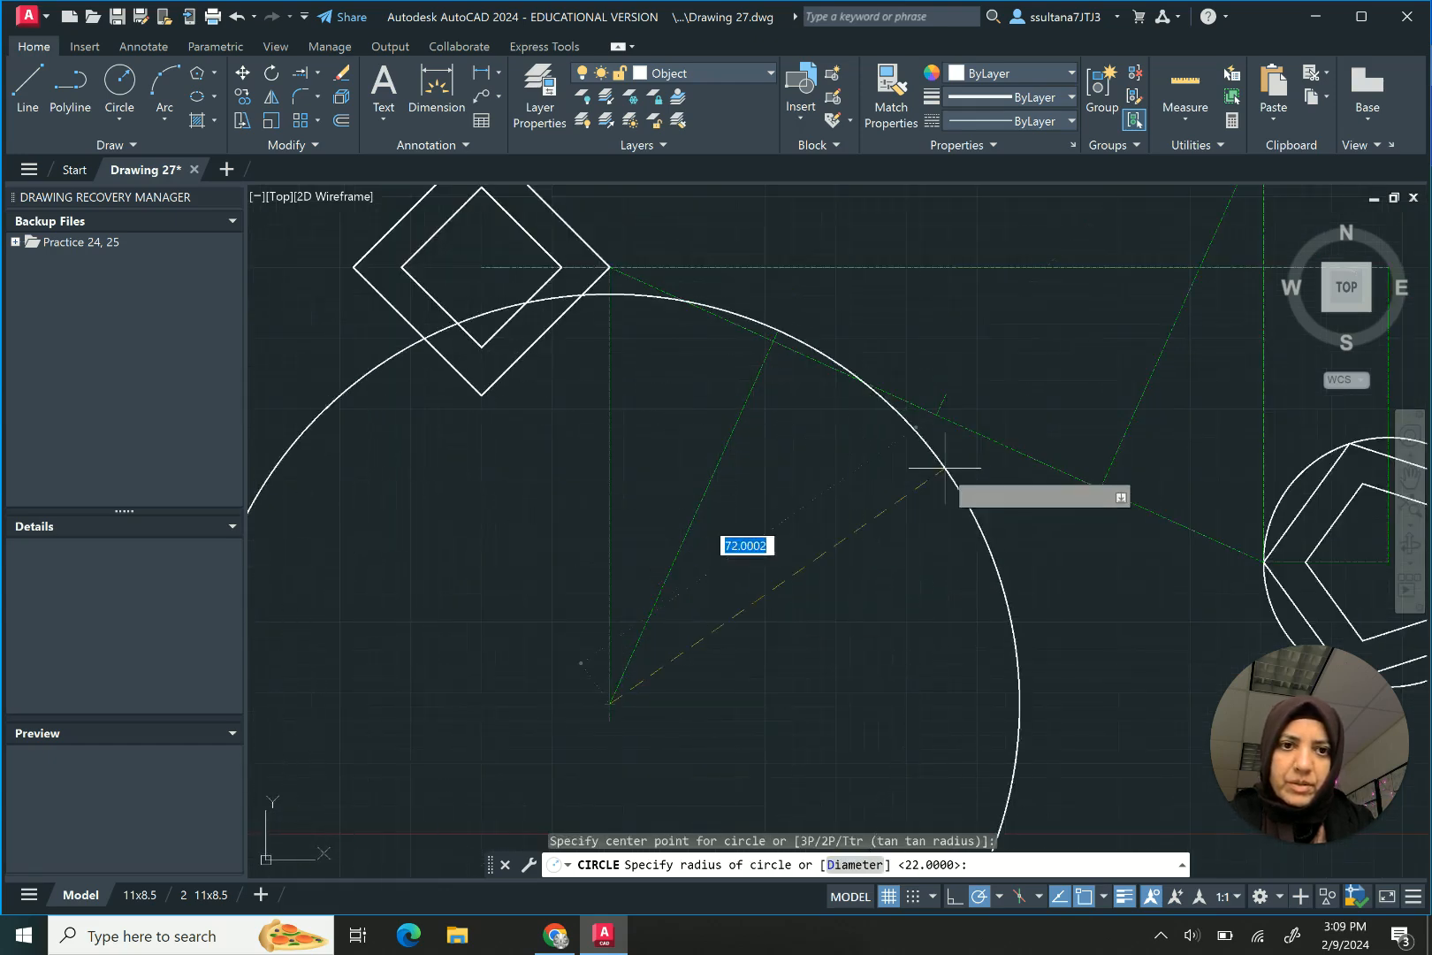
{"action": "left_click", "coordinate": [936, 412]}
{"action": "scroll", "coordinate": [774, 460], "scroll_direction": "down", "scroll_amount": 3}
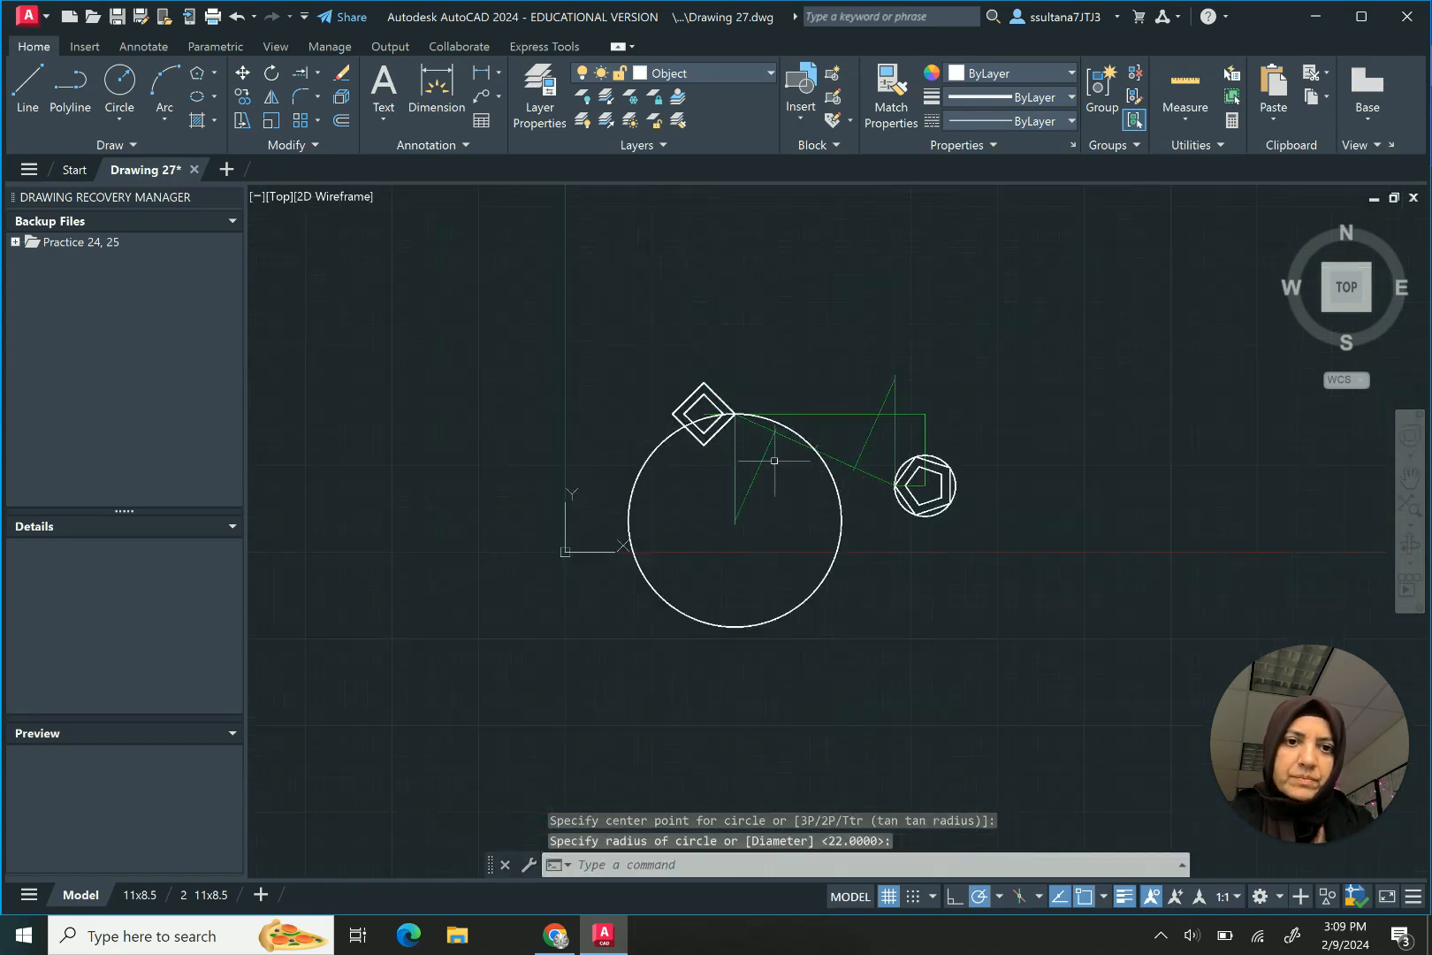
Step: Draw a second circle centered on the upper intersection of the guide lines, passing through the slanted centerline's midpoint
{"action": "scroll", "coordinate": [912, 429], "scroll_direction": "up", "scroll_amount": 4}
{"action": "left_click", "coordinate": [120, 84]}
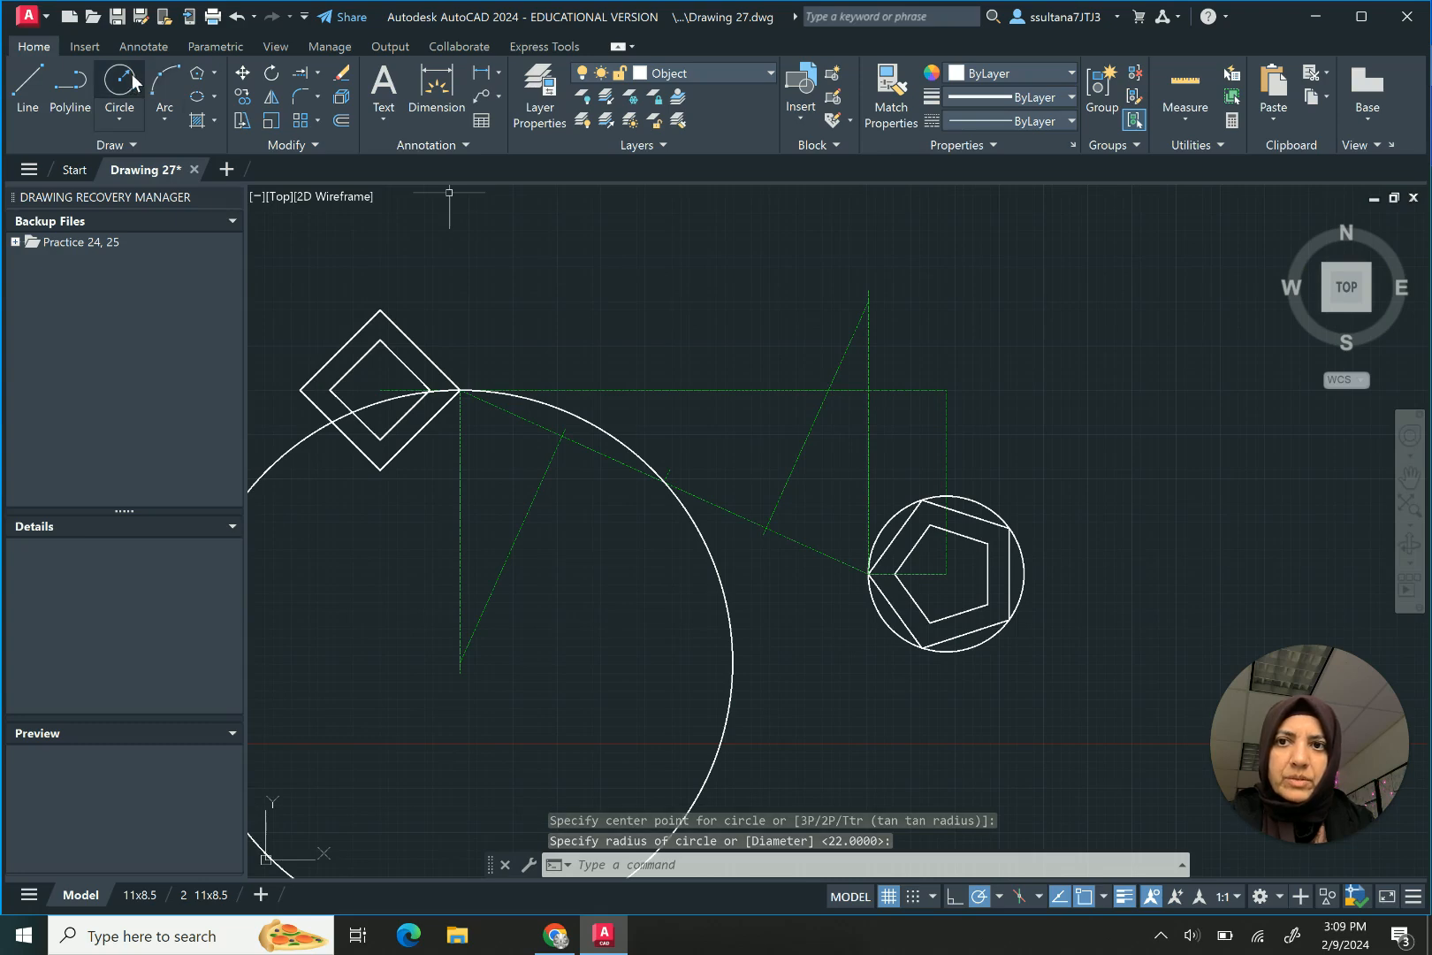
{"action": "left_click", "coordinate": [868, 301]}
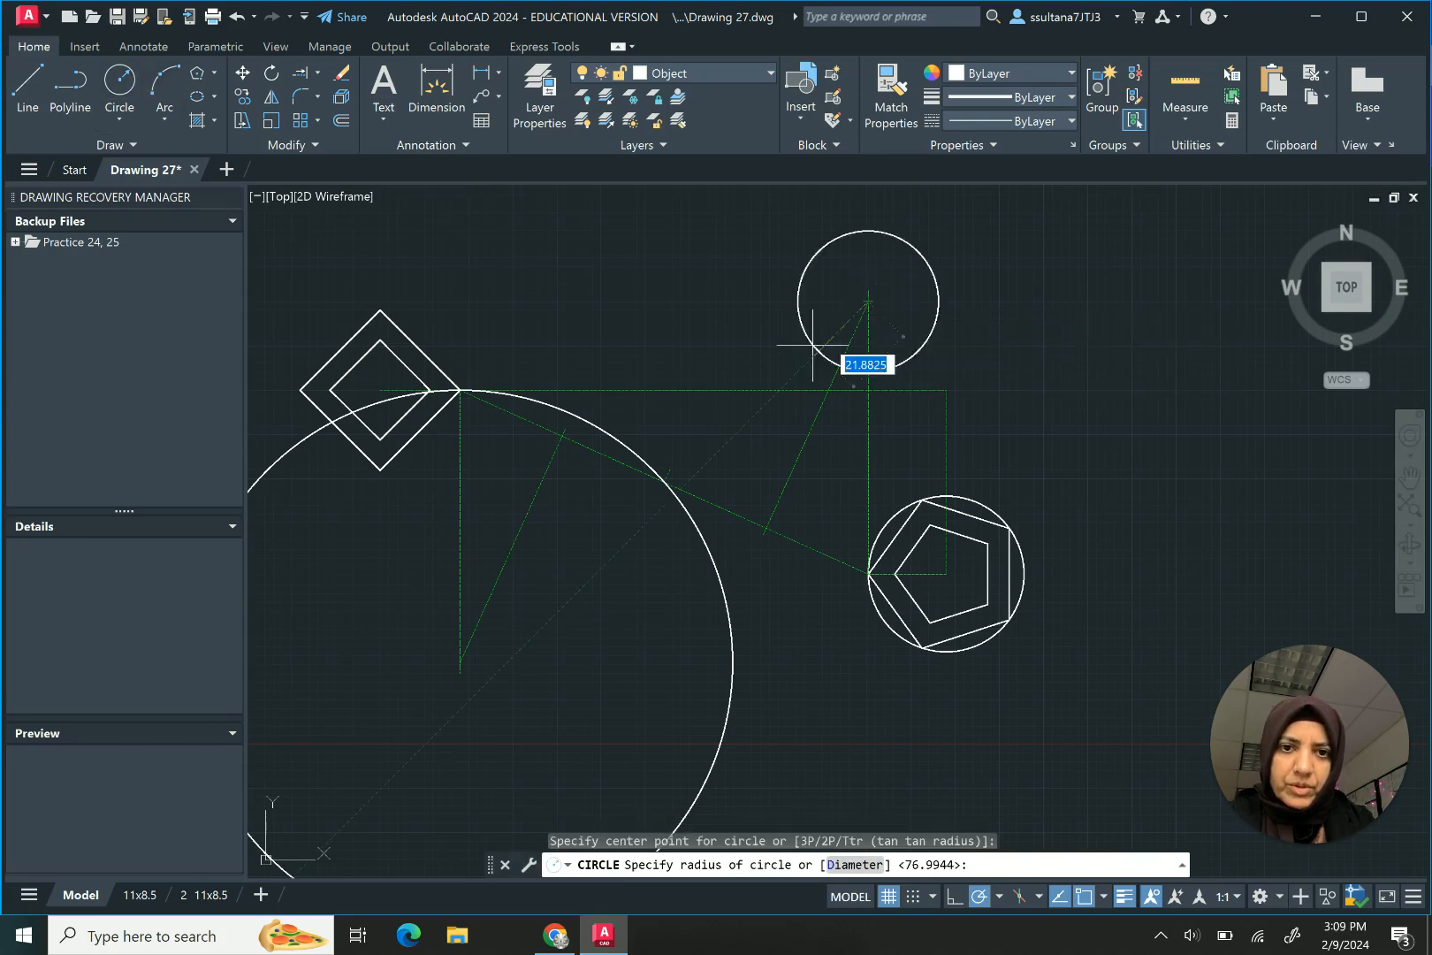
{"action": "left_click", "coordinate": [664, 482]}
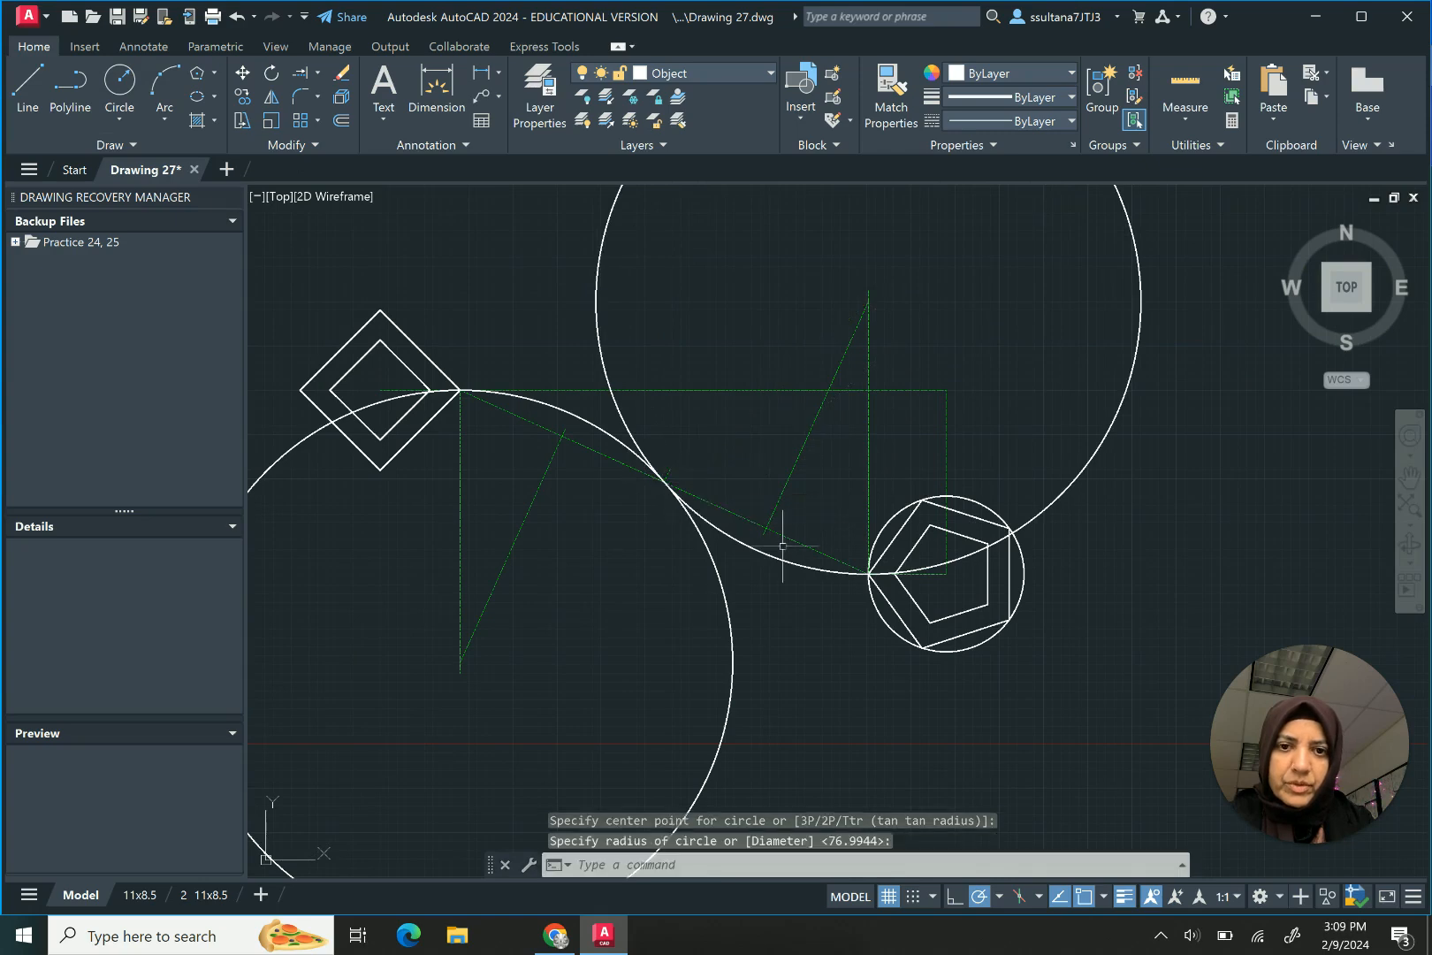
Step: Trim both large circles to the two arcs that form an S-curve between the square and the pentagon
{"action": "scroll", "coordinate": [783, 548], "scroll_direction": "down", "scroll_amount": 2}
{"action": "scroll", "coordinate": [656, 556], "scroll_direction": "up", "scroll_amount": 2}
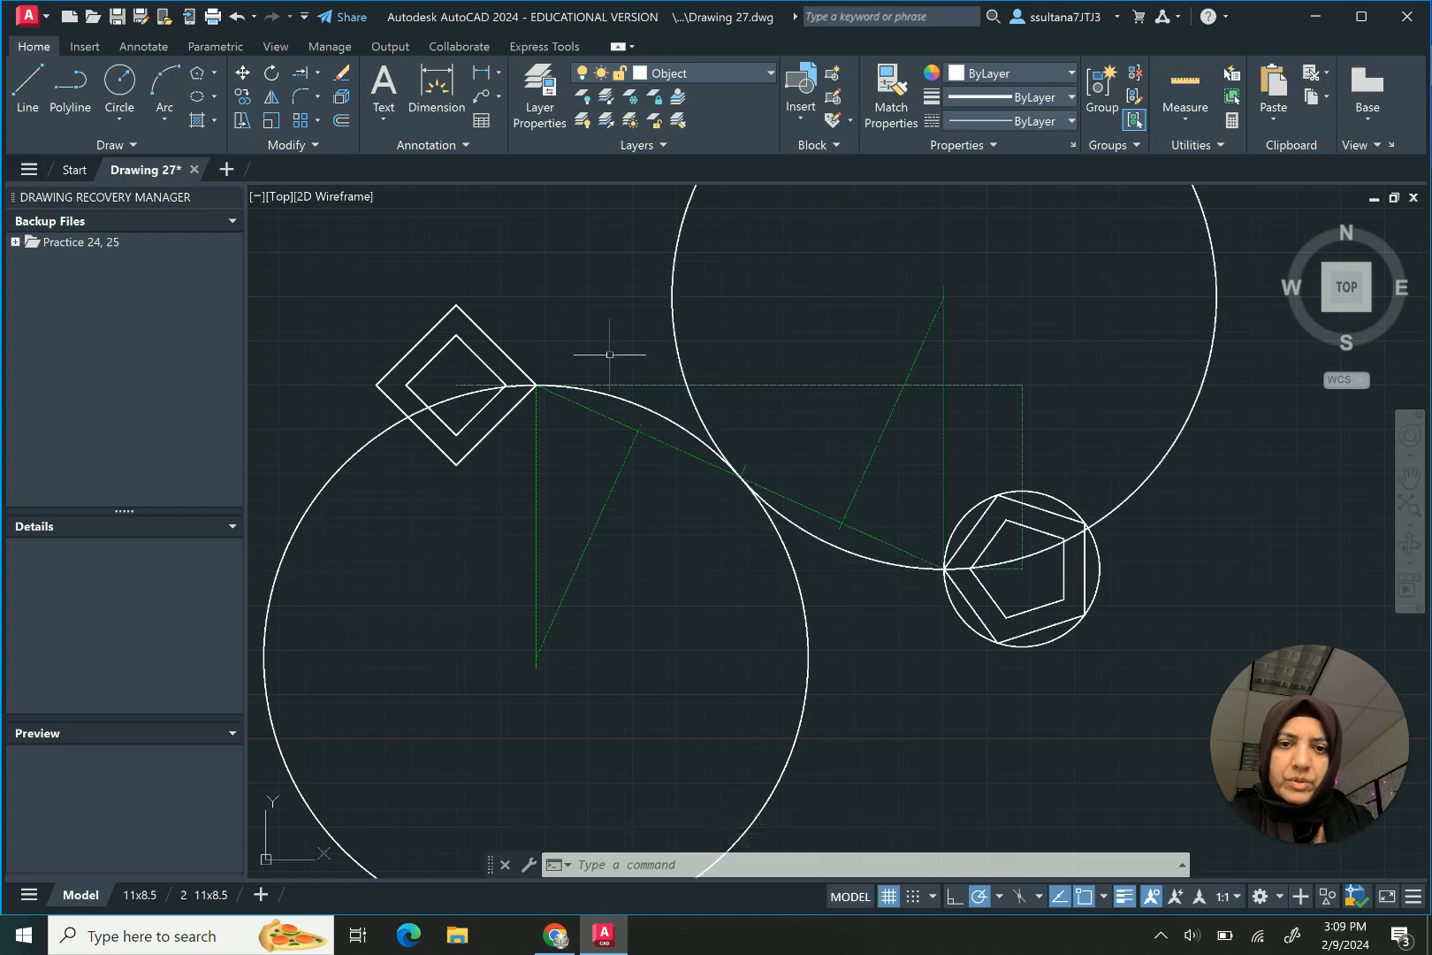
{"action": "left_click", "coordinate": [601, 416]}
{"action": "left_click", "coordinate": [791, 501]}
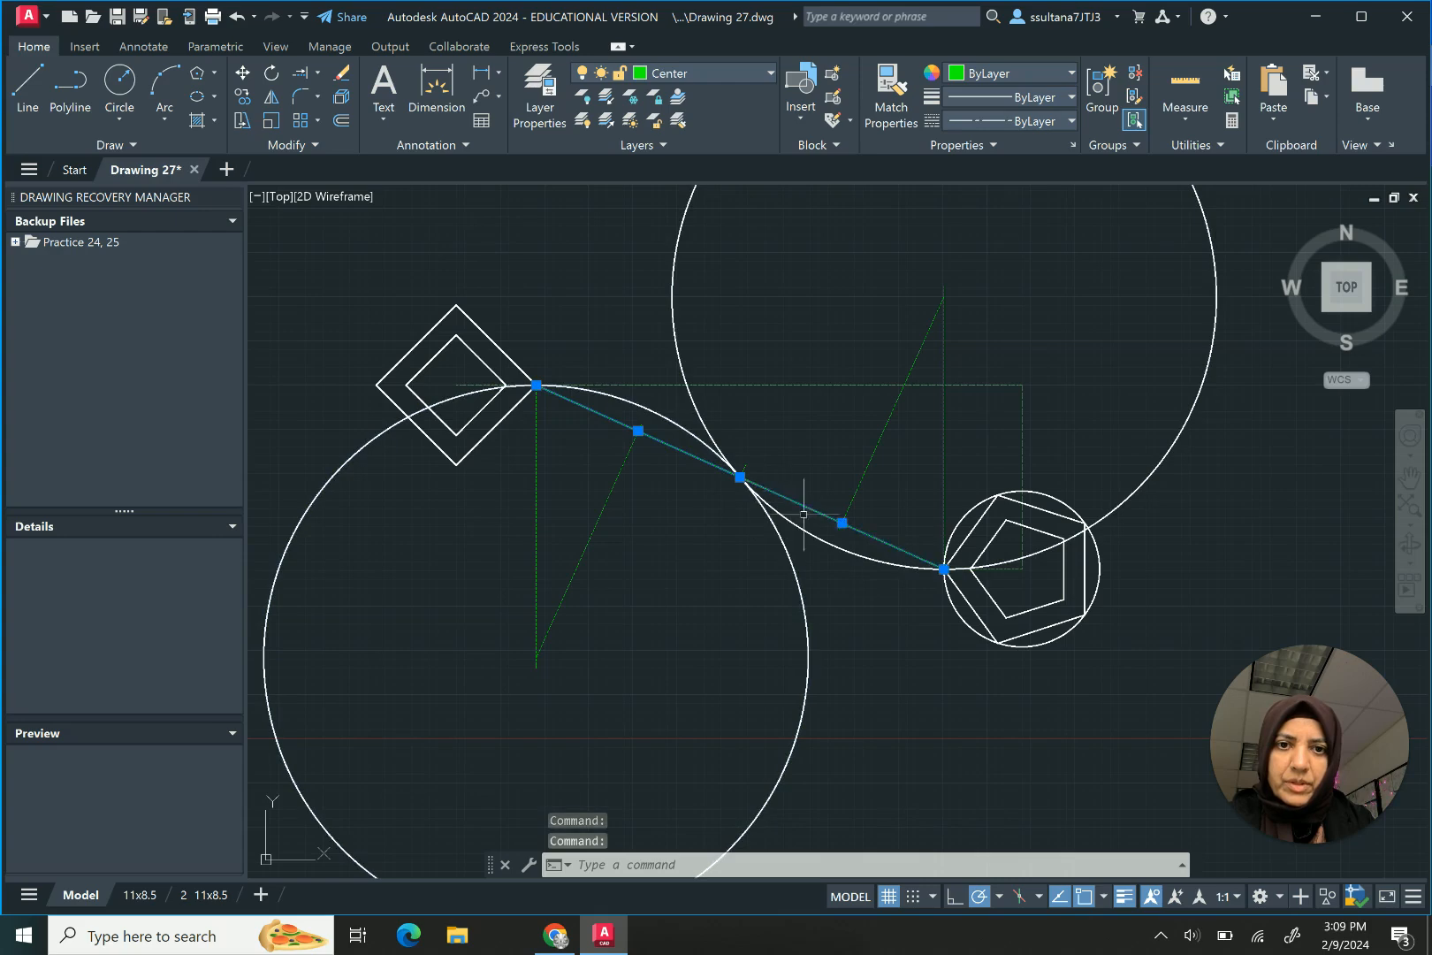
{"action": "left_click", "coordinate": [319, 80]}
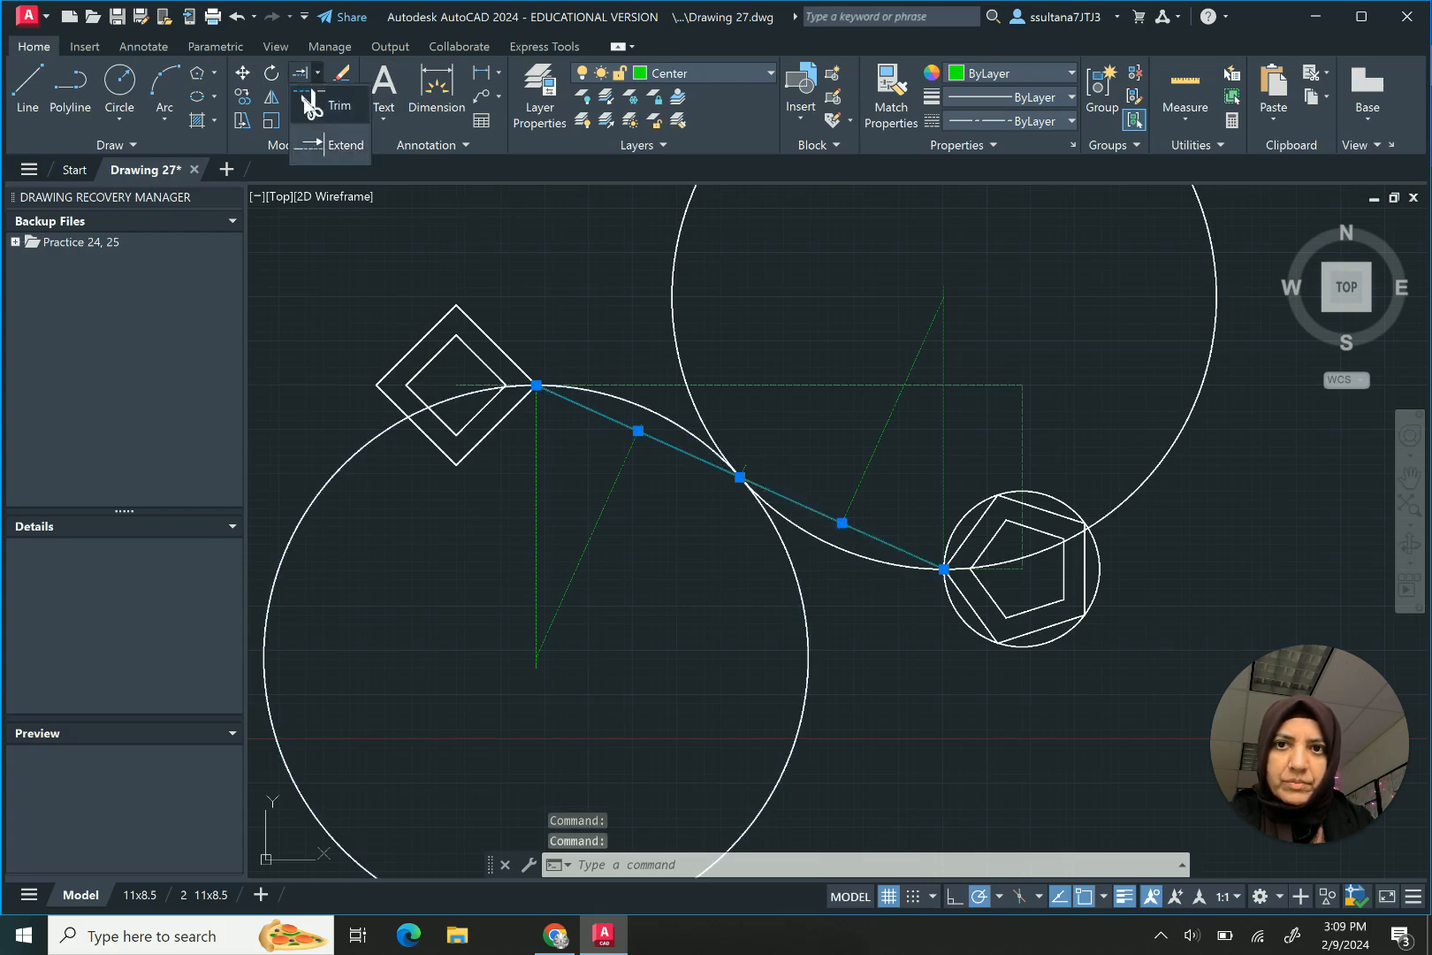
{"action": "left_click", "coordinate": [322, 104]}
{"action": "left_click", "coordinate": [371, 437]}
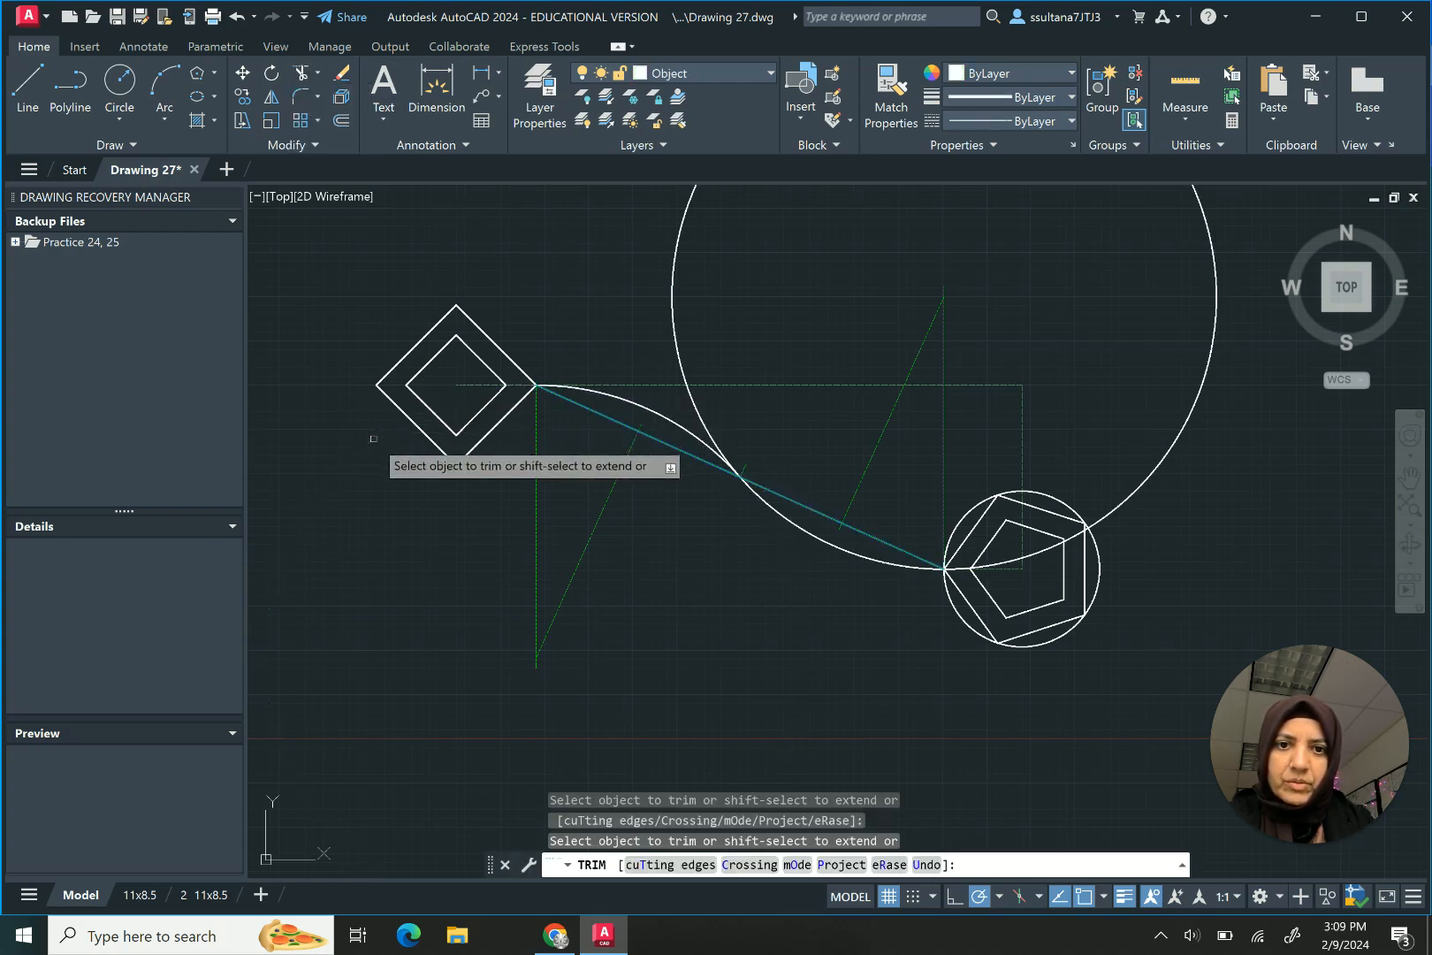
{"action": "left_click", "coordinate": [692, 405]}
{"action": "right_click", "coordinate": [728, 300]}
{"action": "left_click", "coordinate": [763, 307]}
Step: Delete both halves of the slanted centerline between the square and the pentagon
{"action": "scroll", "coordinate": [745, 496], "scroll_direction": "up", "scroll_amount": 4}
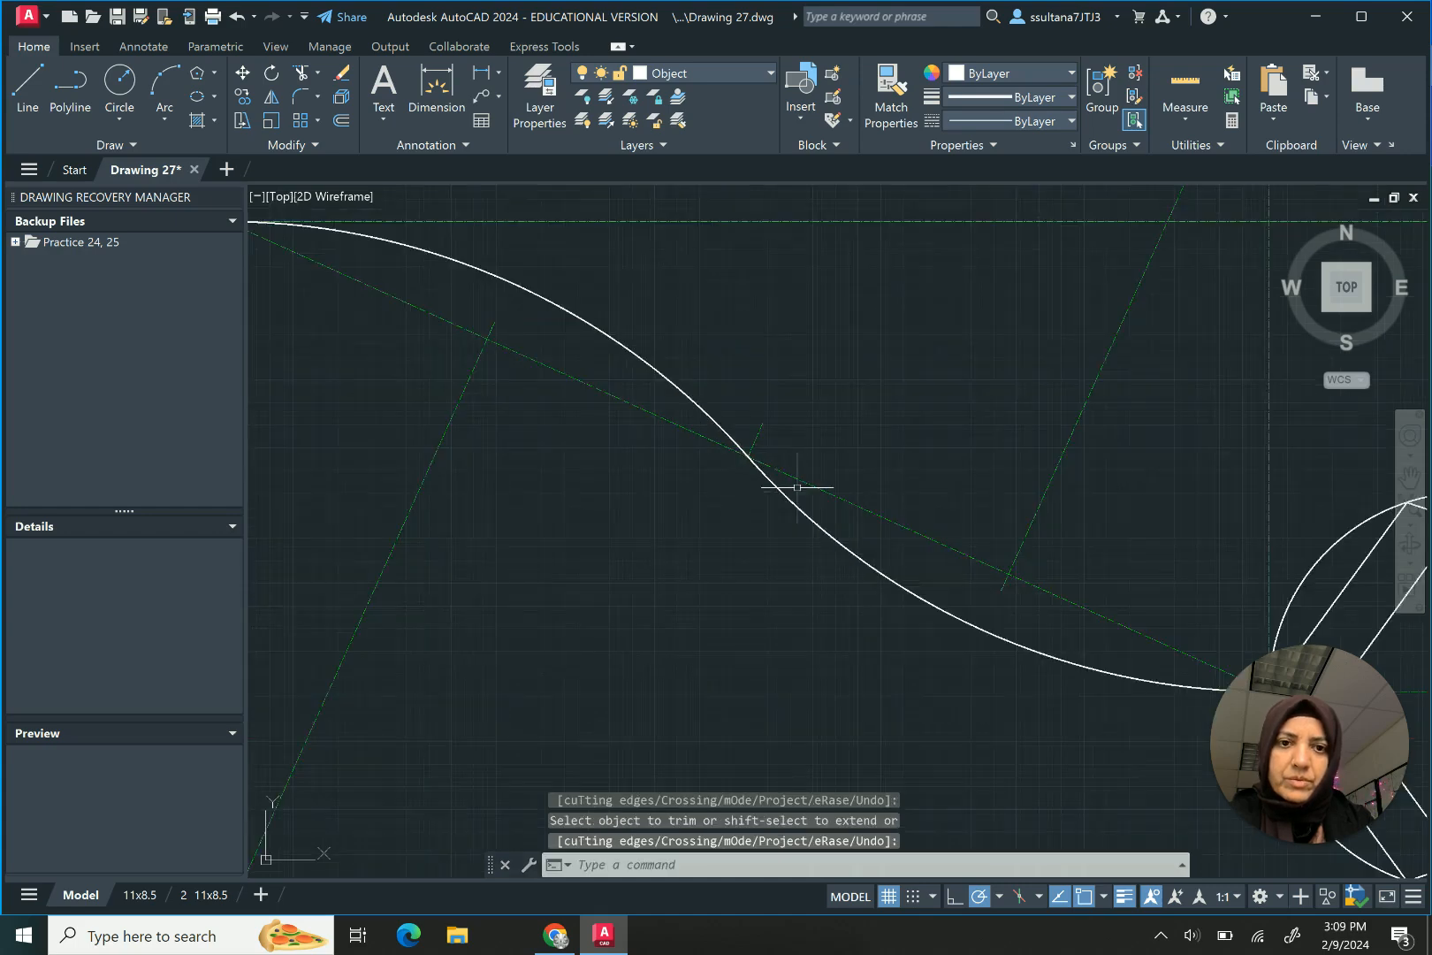
{"action": "left_click", "coordinate": [750, 460]}
{"action": "left_click", "coordinate": [682, 428]}
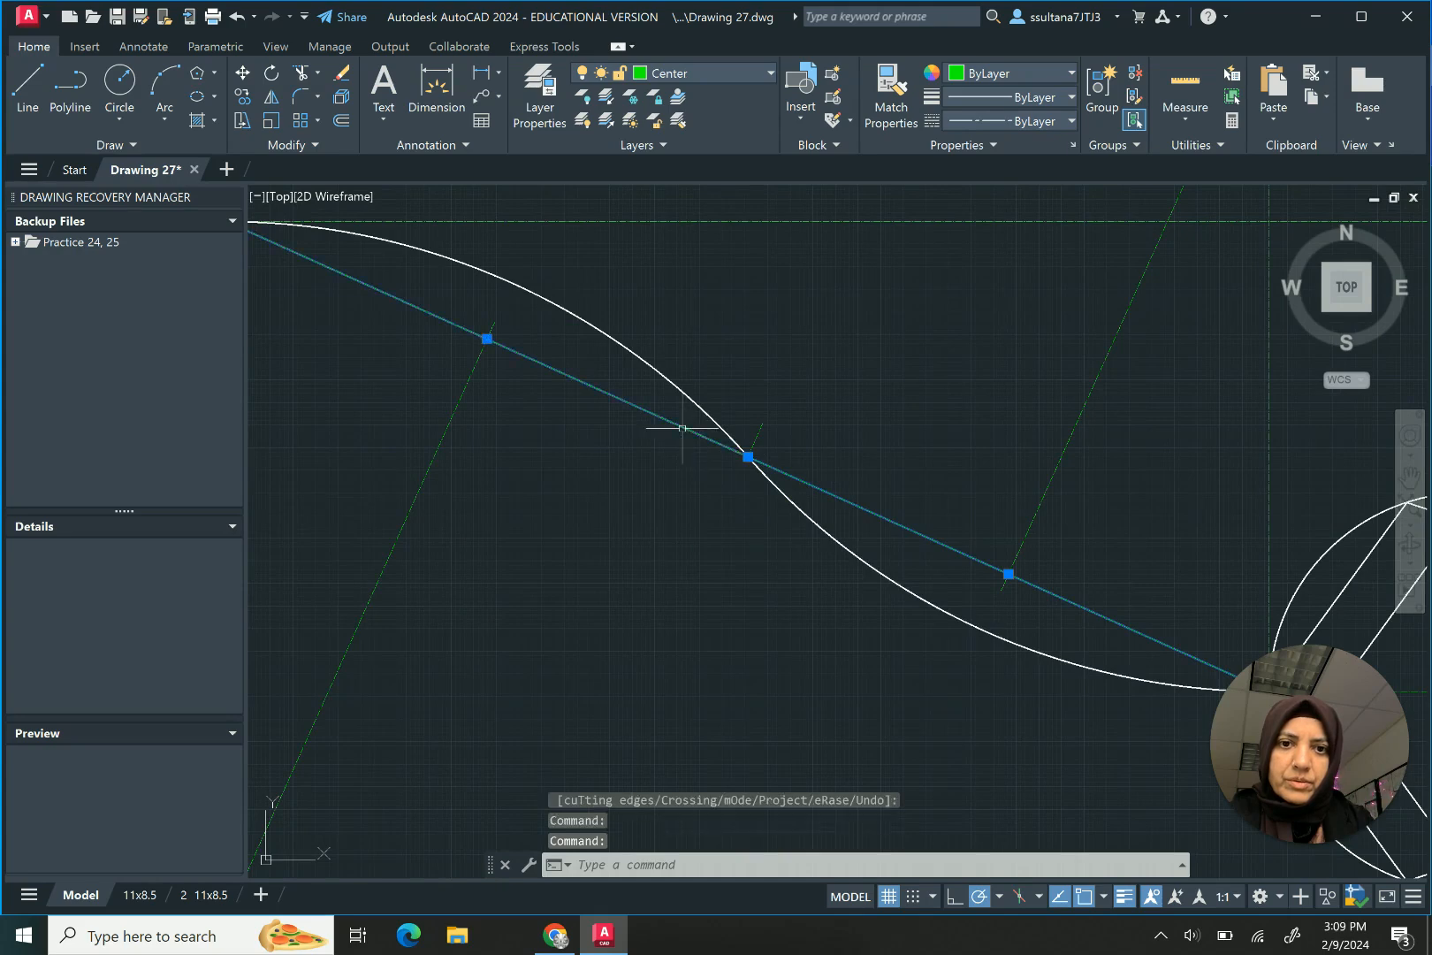
{"action": "key", "text": "Delete"}
Step: Offset both arcs of the S-curve by 11 mm to each side to form the handle edges
{"action": "scroll", "coordinate": [659, 455], "scroll_direction": "down", "scroll_amount": 5}
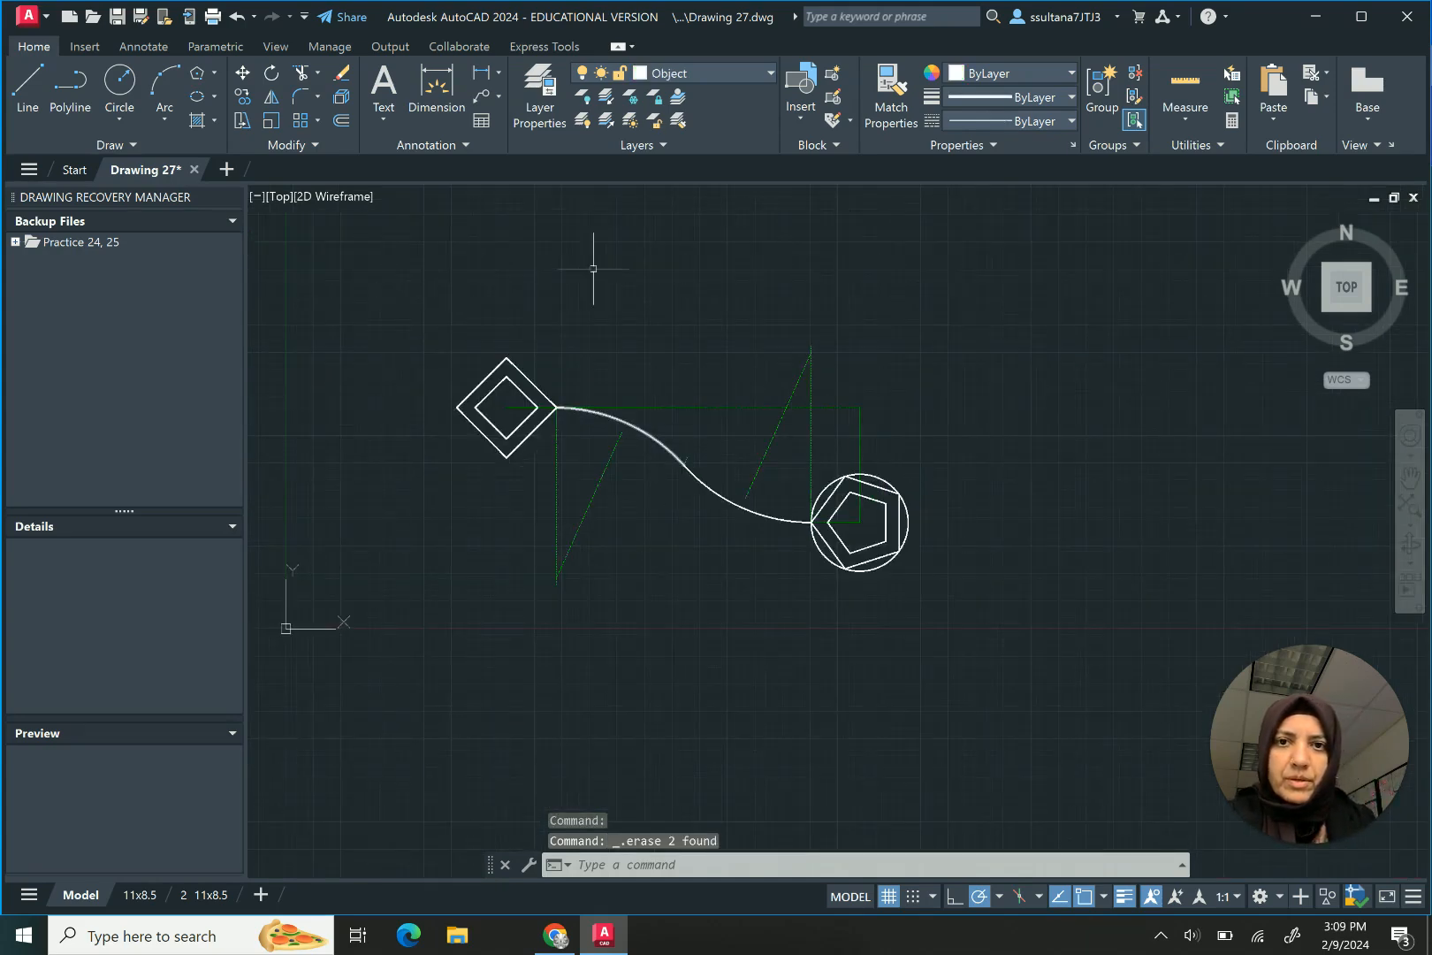
{"action": "left_click", "coordinate": [343, 121]}
{"action": "type", "text": "11"}
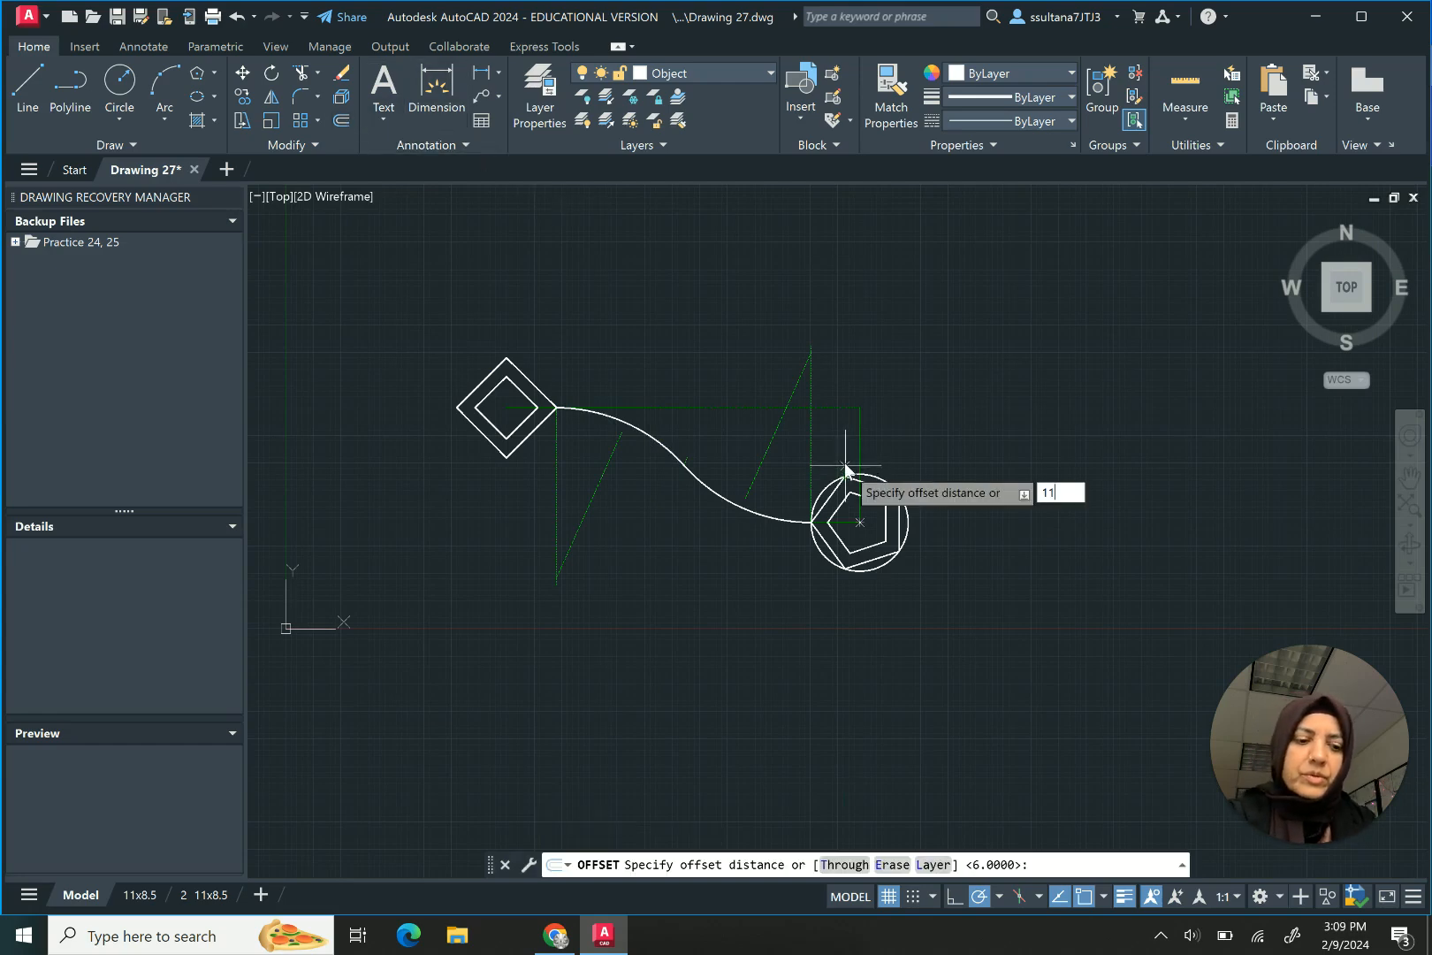
{"action": "key", "text": "Return"}
{"action": "left_click", "coordinate": [673, 452]}
{"action": "left_click", "coordinate": [731, 481]}
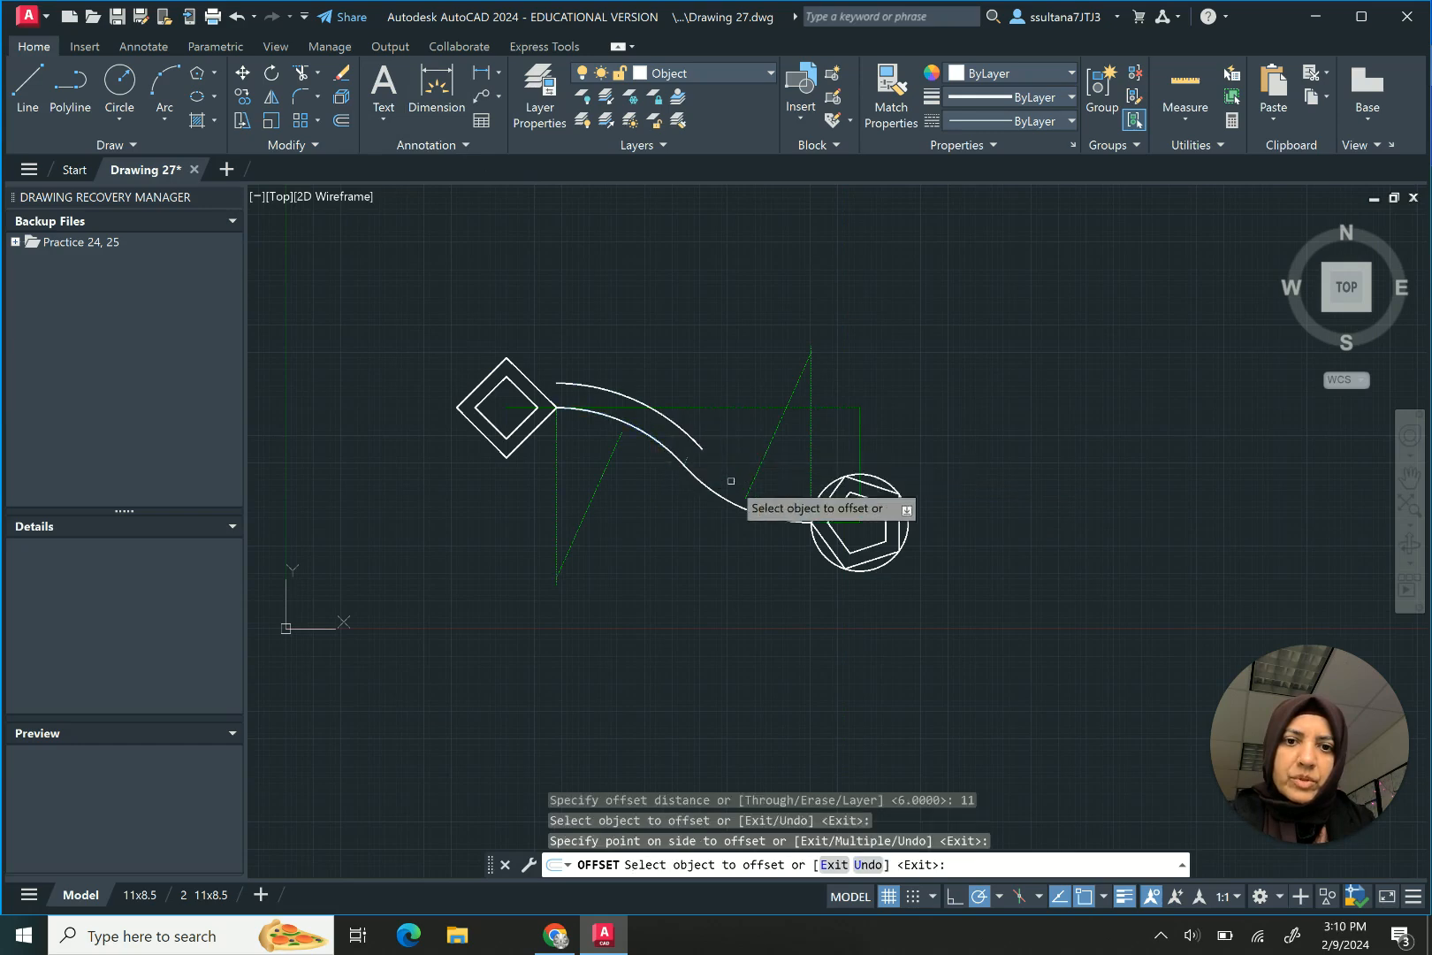
{"action": "left_click", "coordinate": [732, 485]}
{"action": "left_click", "coordinate": [725, 499]}
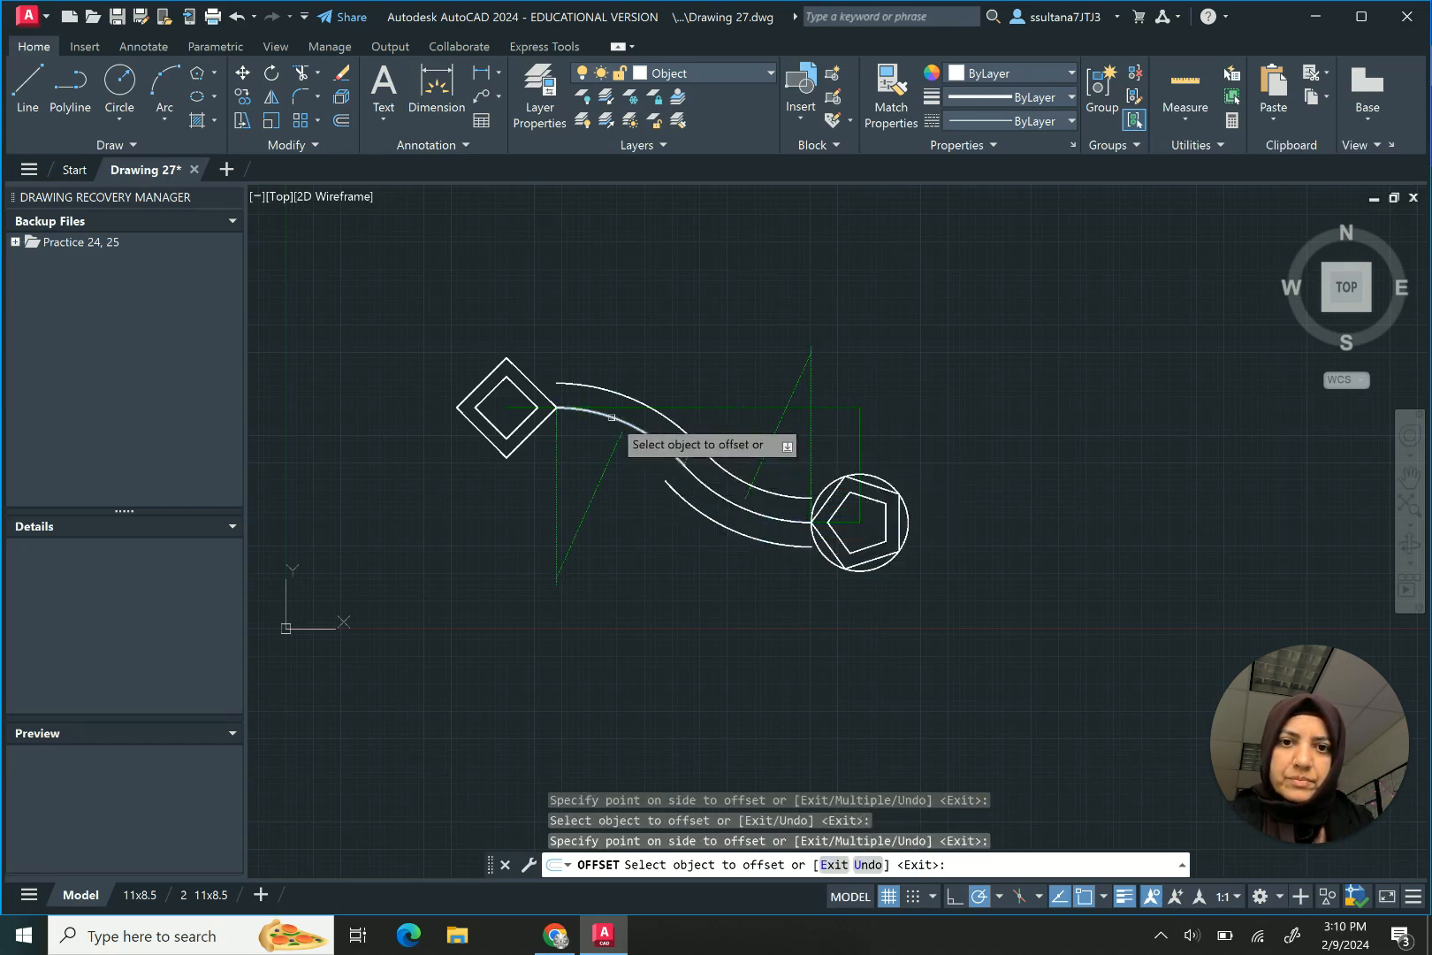
{"action": "scroll", "coordinate": [566, 389], "scroll_direction": "up", "scroll_amount": 4}
{"action": "right_click", "coordinate": [590, 382]}
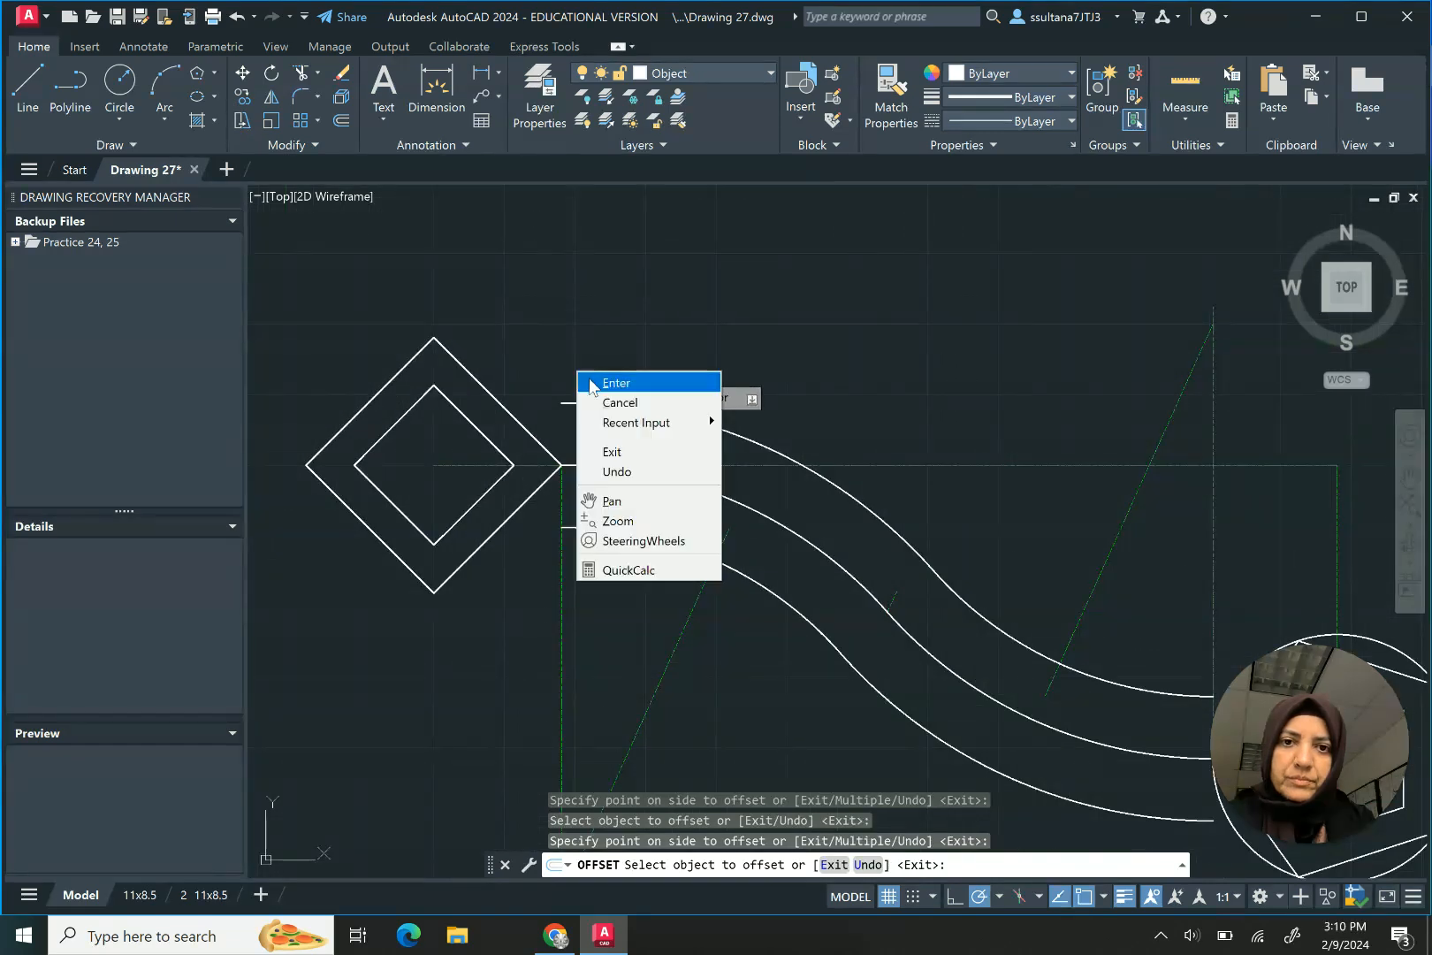
{"action": "left_click", "coordinate": [589, 381]}
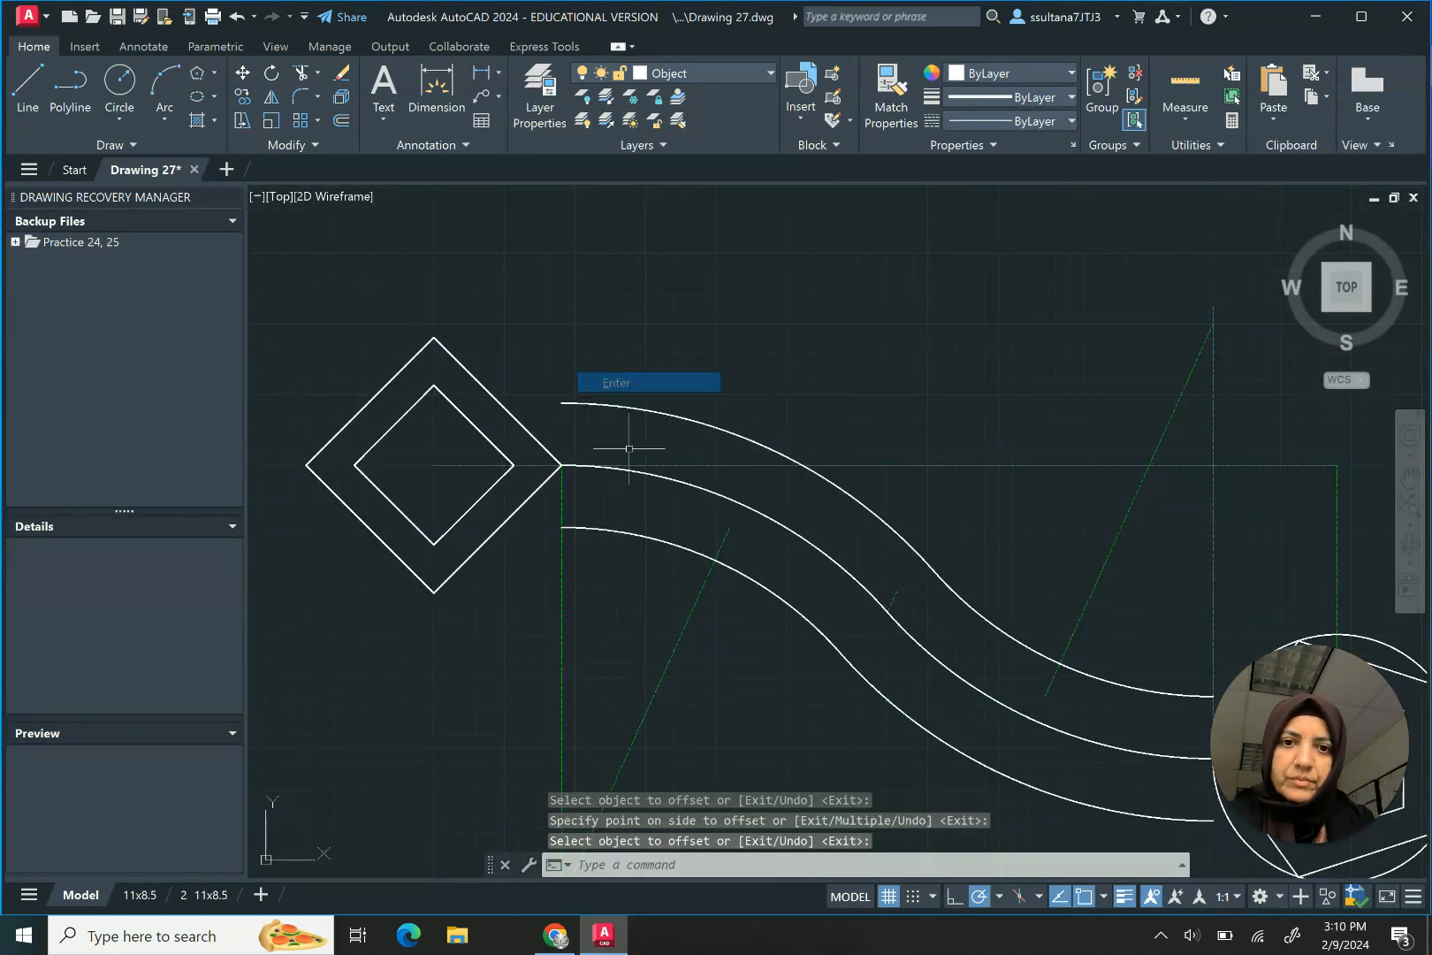
Step: Match the two middle arcs to the centerline properties and delete the leftover tick marks where the arcs meet
{"action": "left_click", "coordinate": [891, 88]}
{"action": "left_click", "coordinate": [1089, 619]}
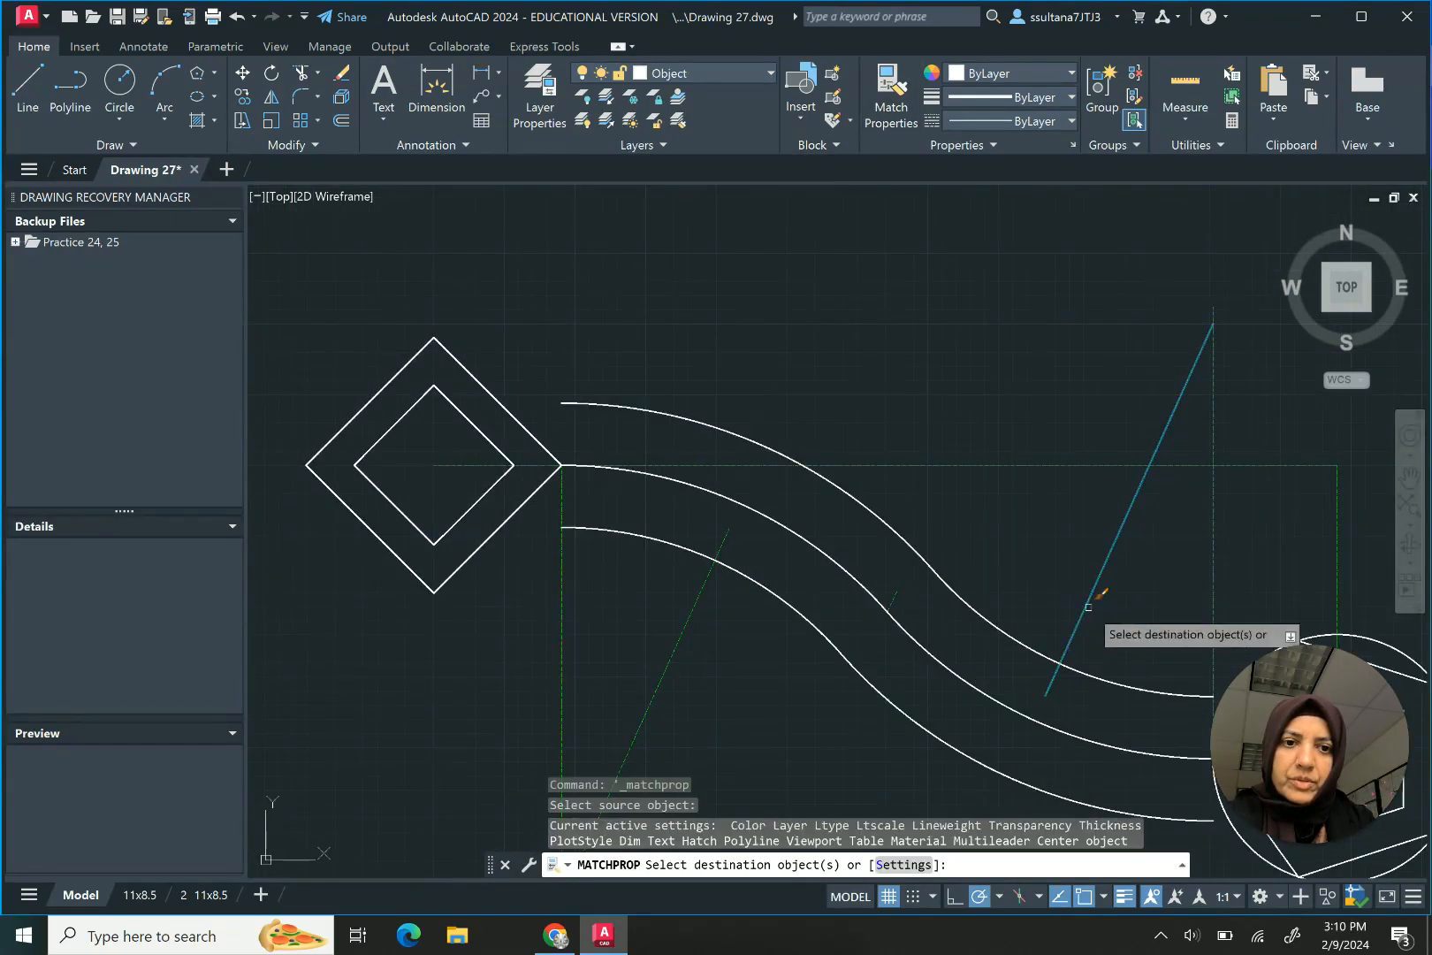
{"action": "left_click", "coordinate": [992, 692]}
{"action": "left_click", "coordinate": [856, 555]}
{"action": "right_click", "coordinate": [856, 555]}
{"action": "left_click", "coordinate": [875, 564]}
{"action": "left_click", "coordinate": [864, 626]}
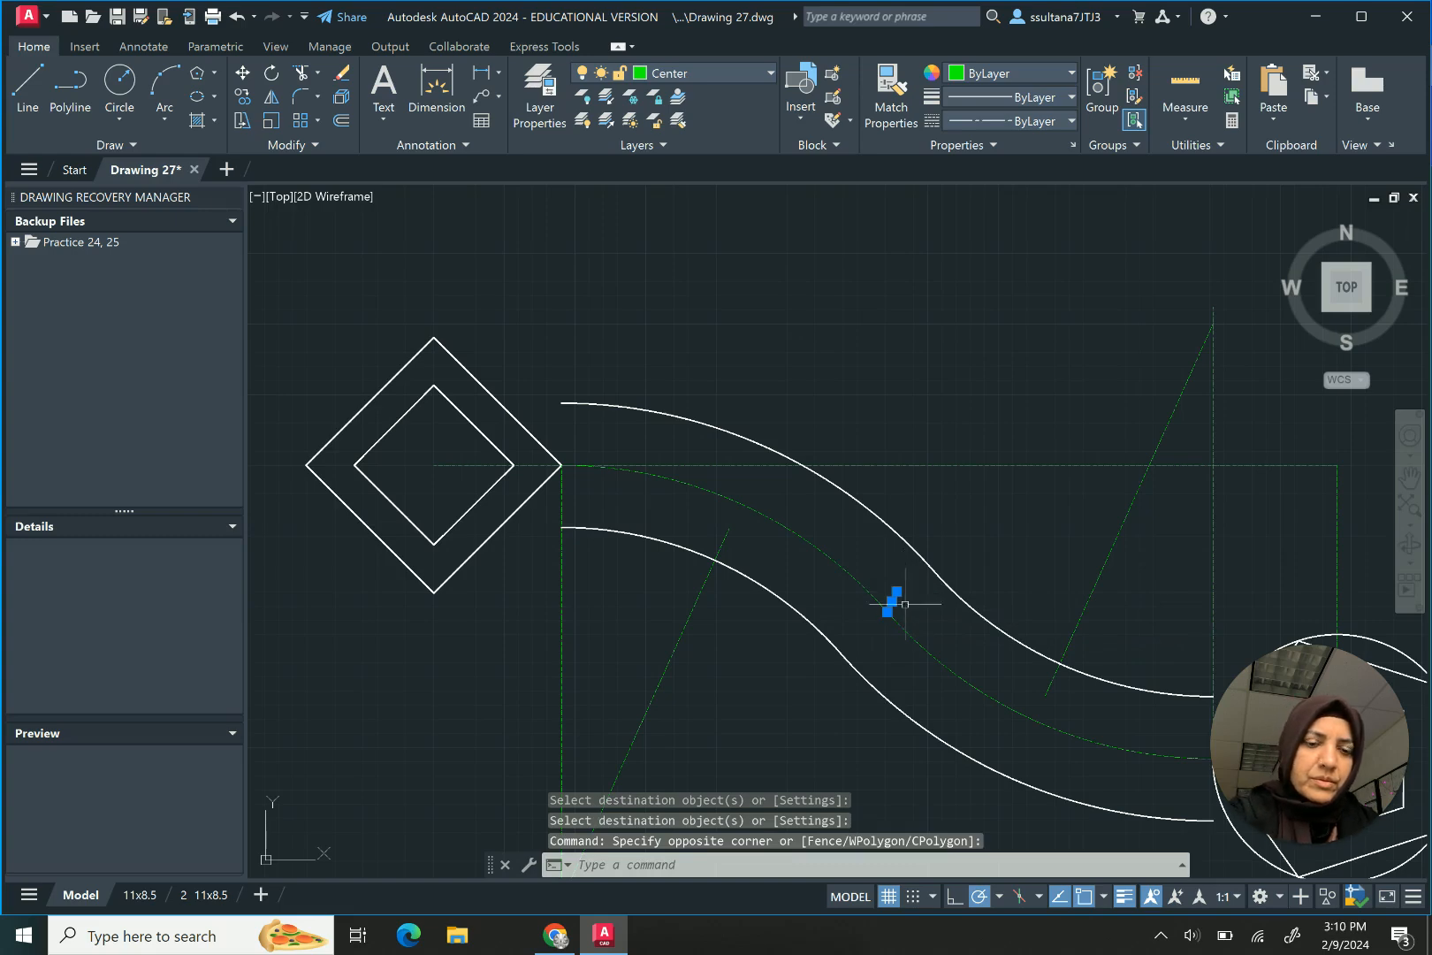
{"action": "key", "text": "Delete"}
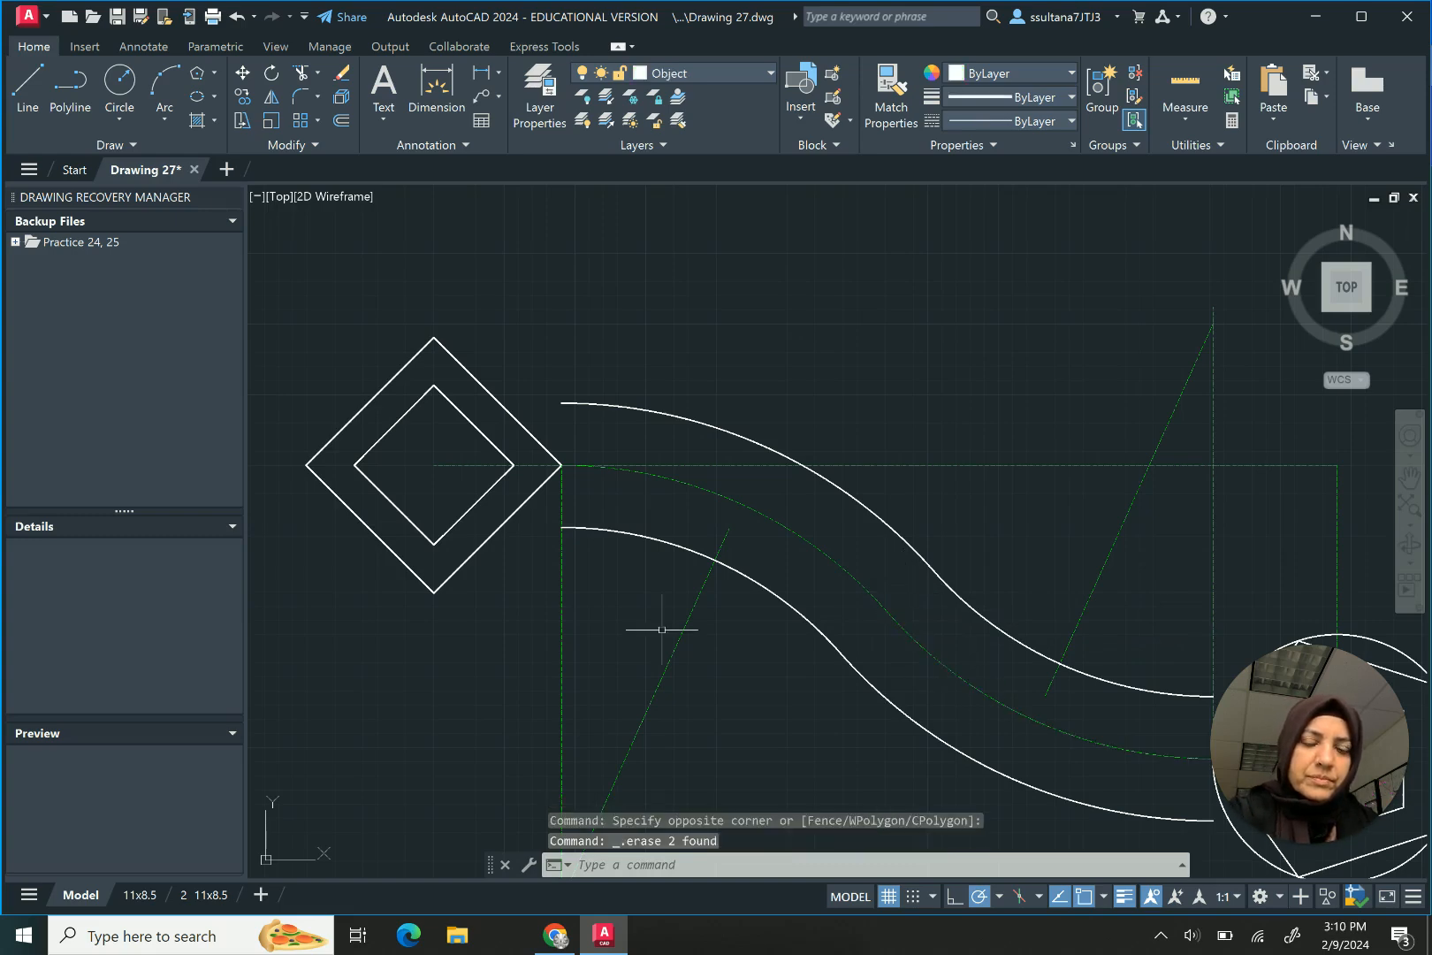
{"action": "scroll", "coordinate": [457, 611], "scroll_direction": "down", "scroll_amount": 4}
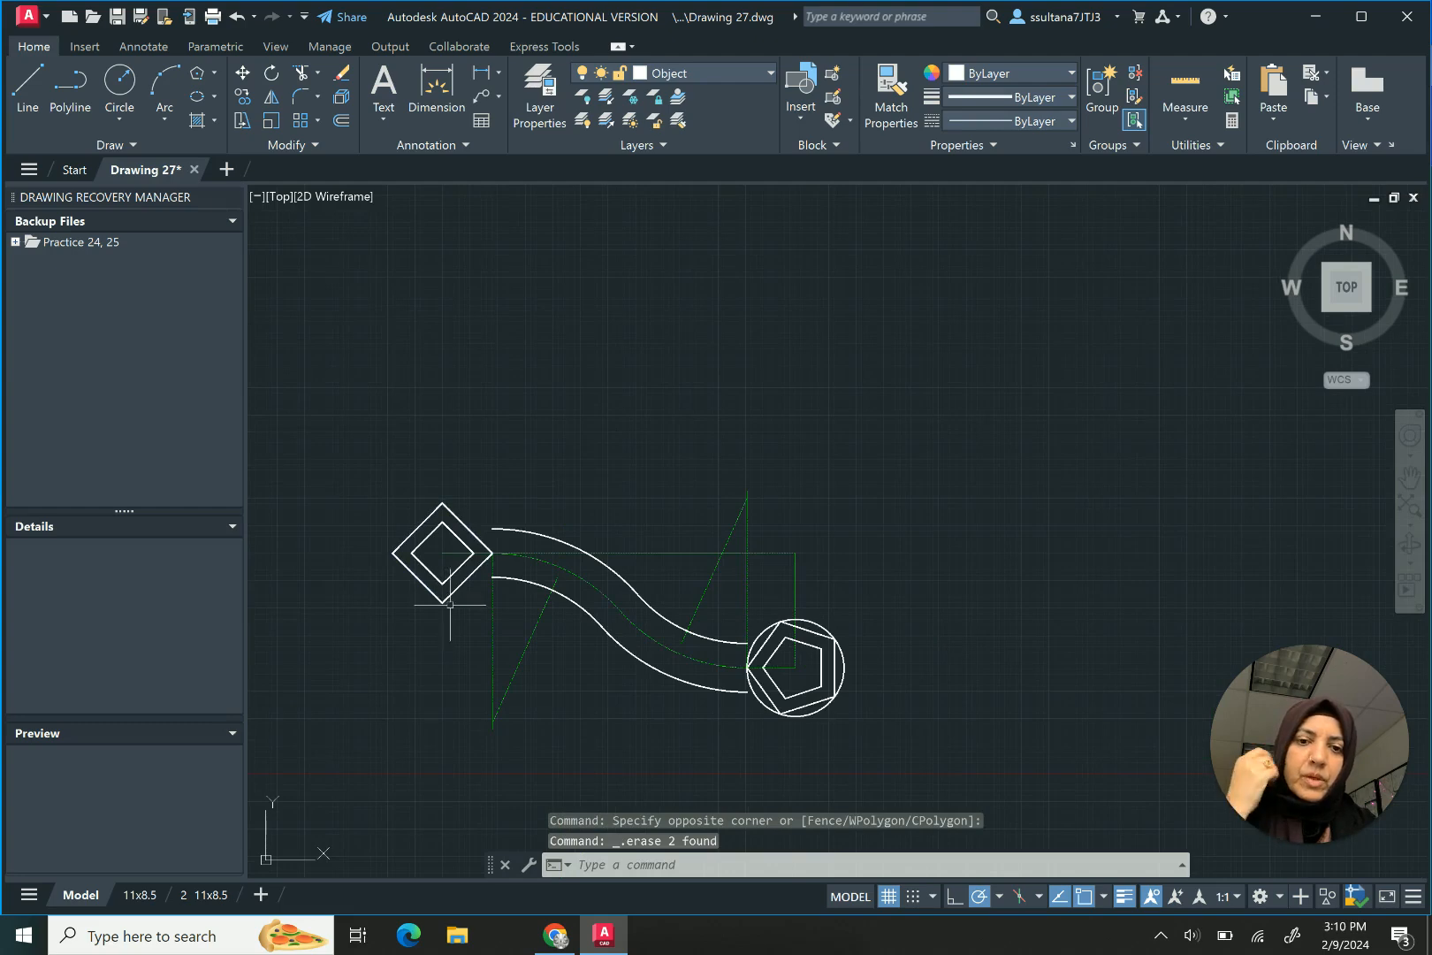
{"action": "scroll", "coordinate": [478, 584], "scroll_direction": "up", "scroll_amount": 4}
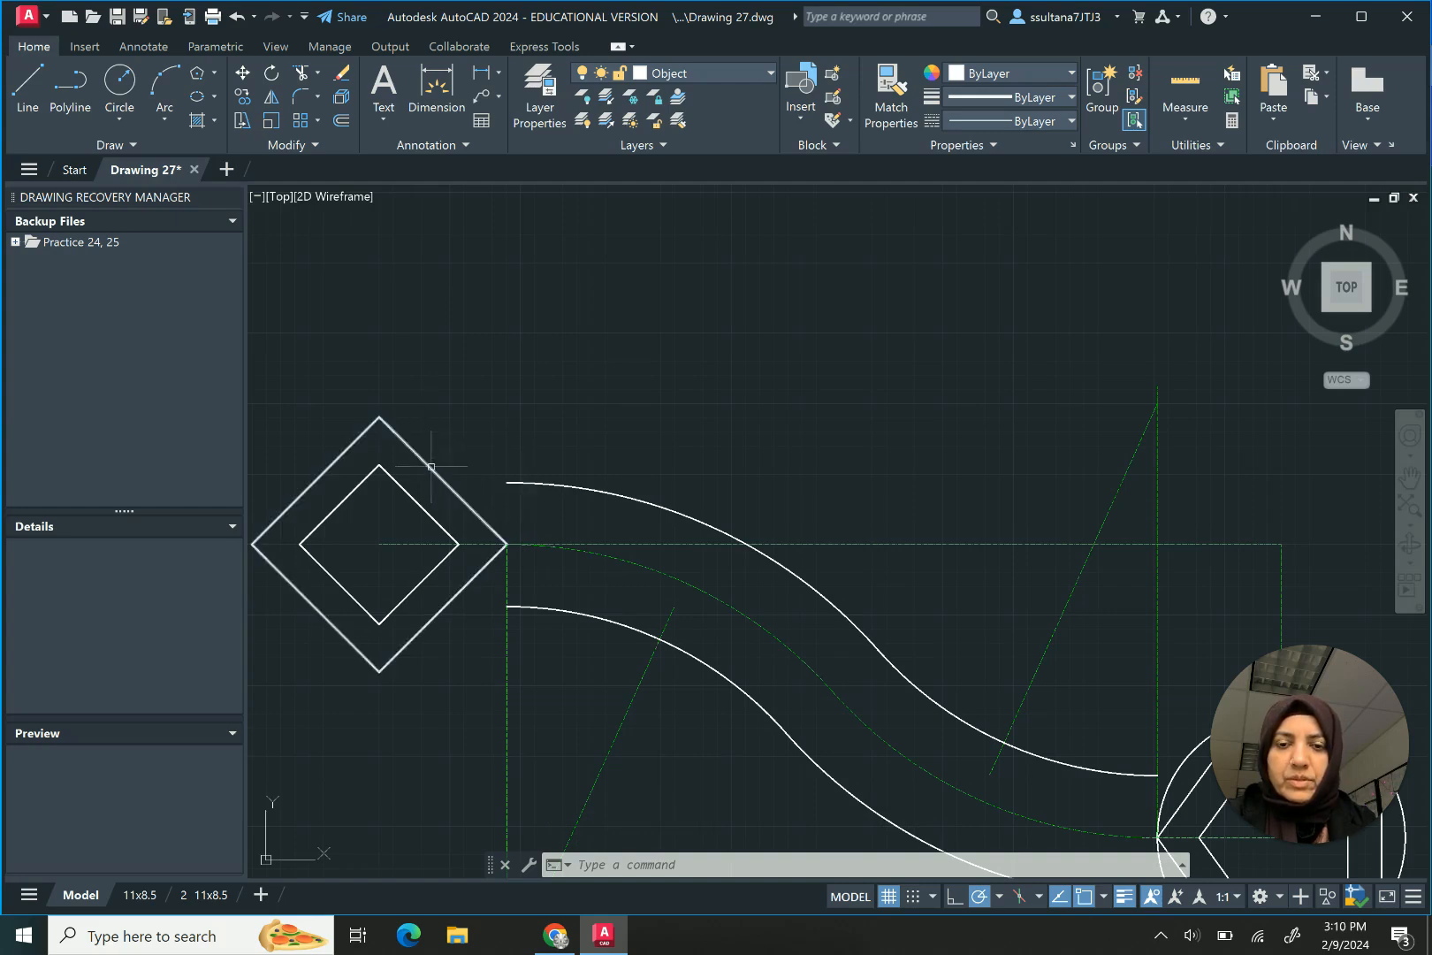
{"action": "scroll", "coordinate": [431, 466], "scroll_direction": "down", "scroll_amount": 2}
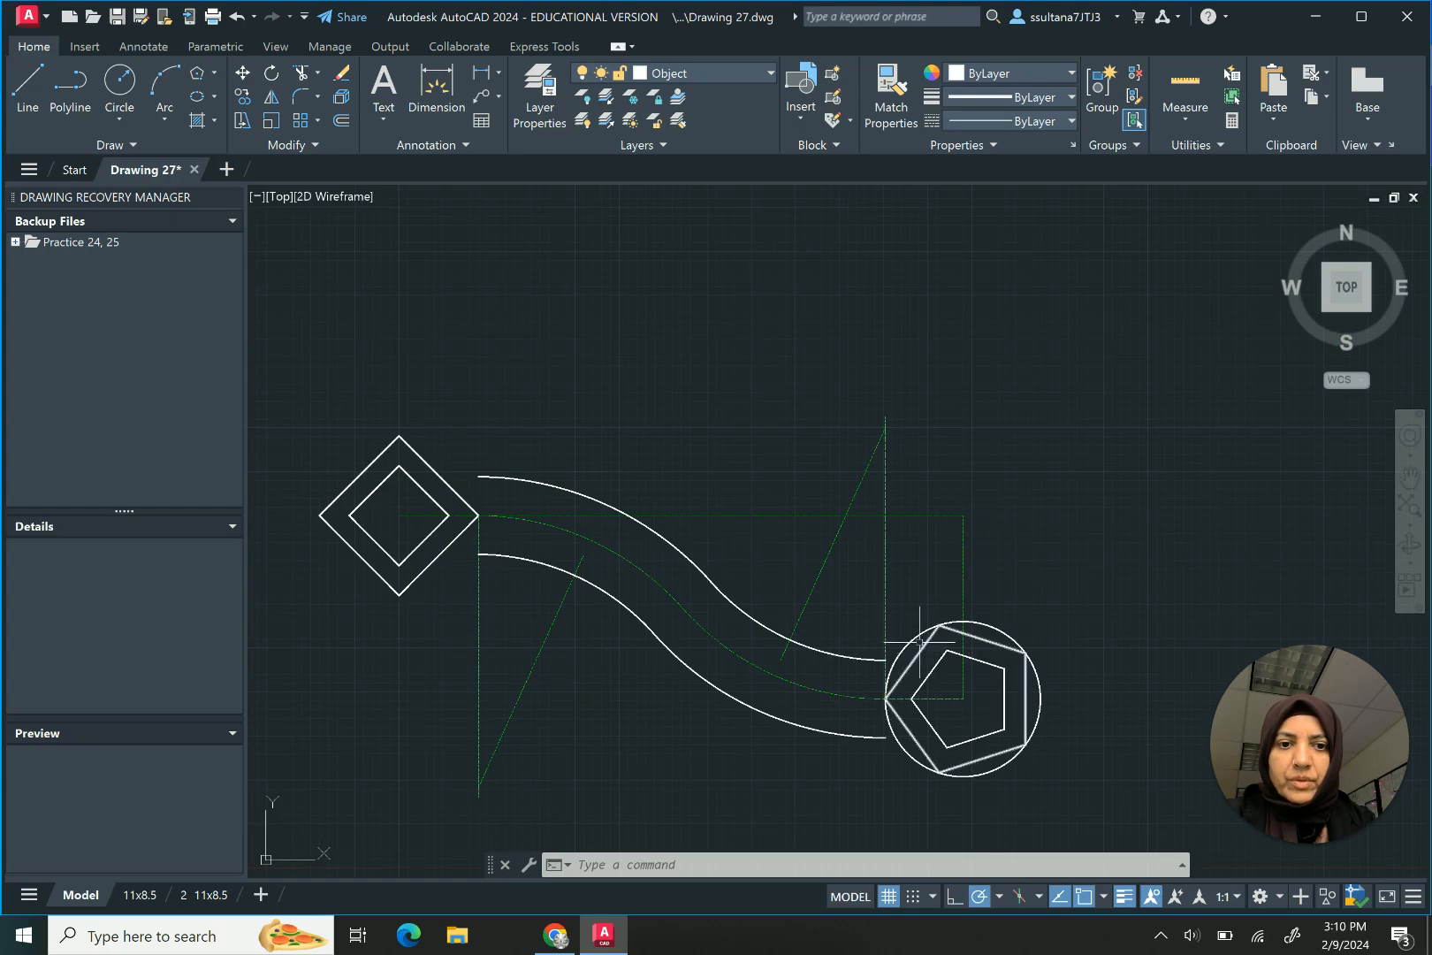
Step: Draw lines over the outer square's two right-hand sides, from its top corner through the right corner to the bottom corner
{"action": "scroll", "coordinate": [452, 477], "scroll_direction": "up", "scroll_amount": 3}
{"action": "left_click", "coordinate": [27, 88]}
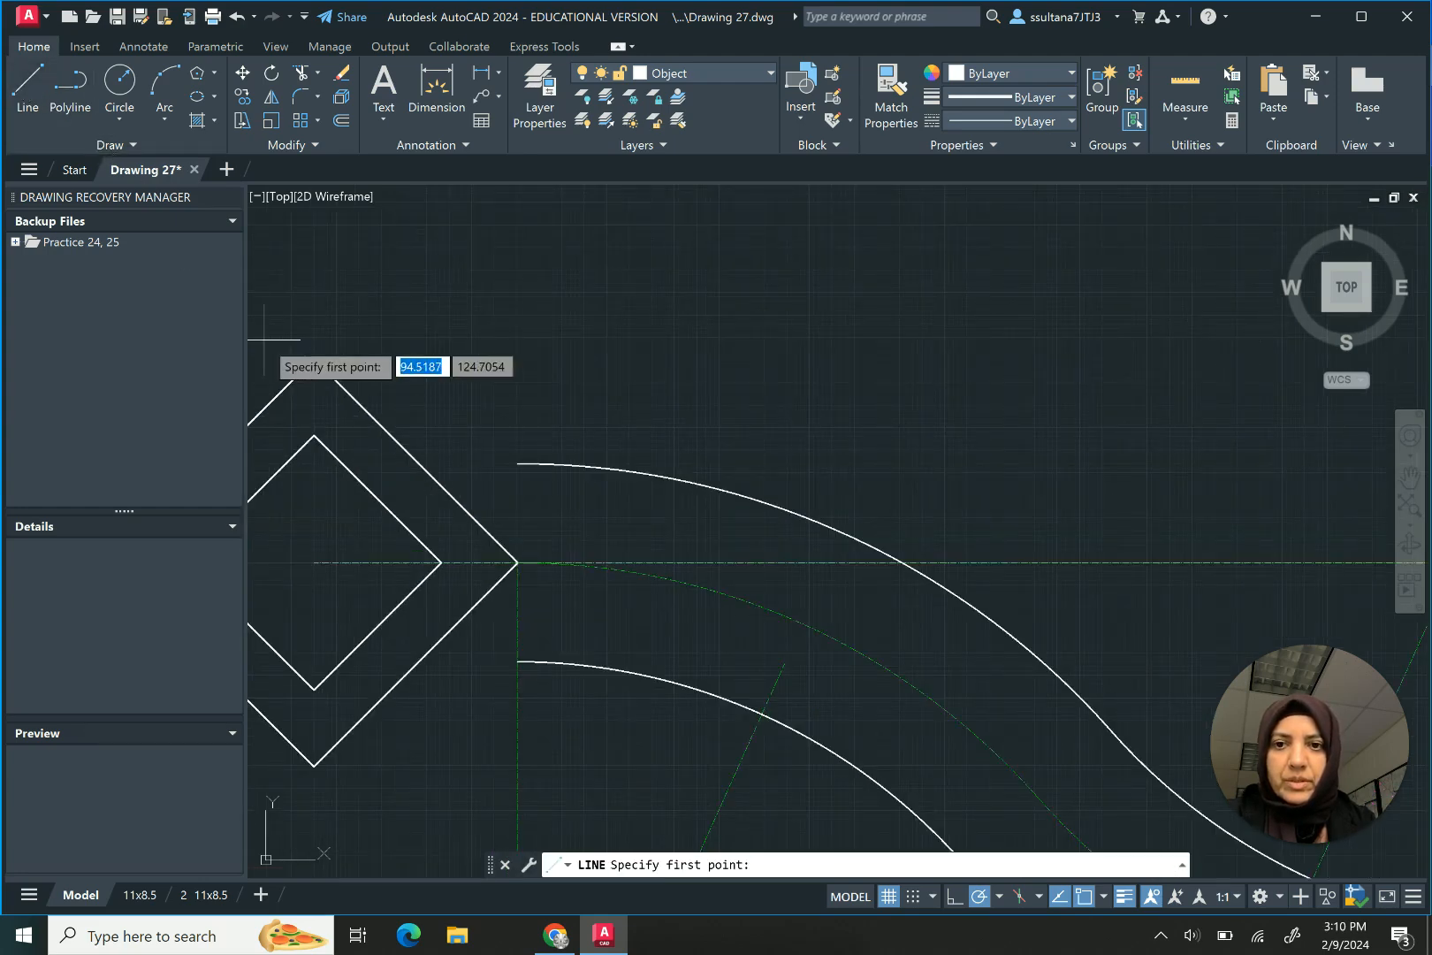
{"action": "left_click", "coordinate": [517, 562]}
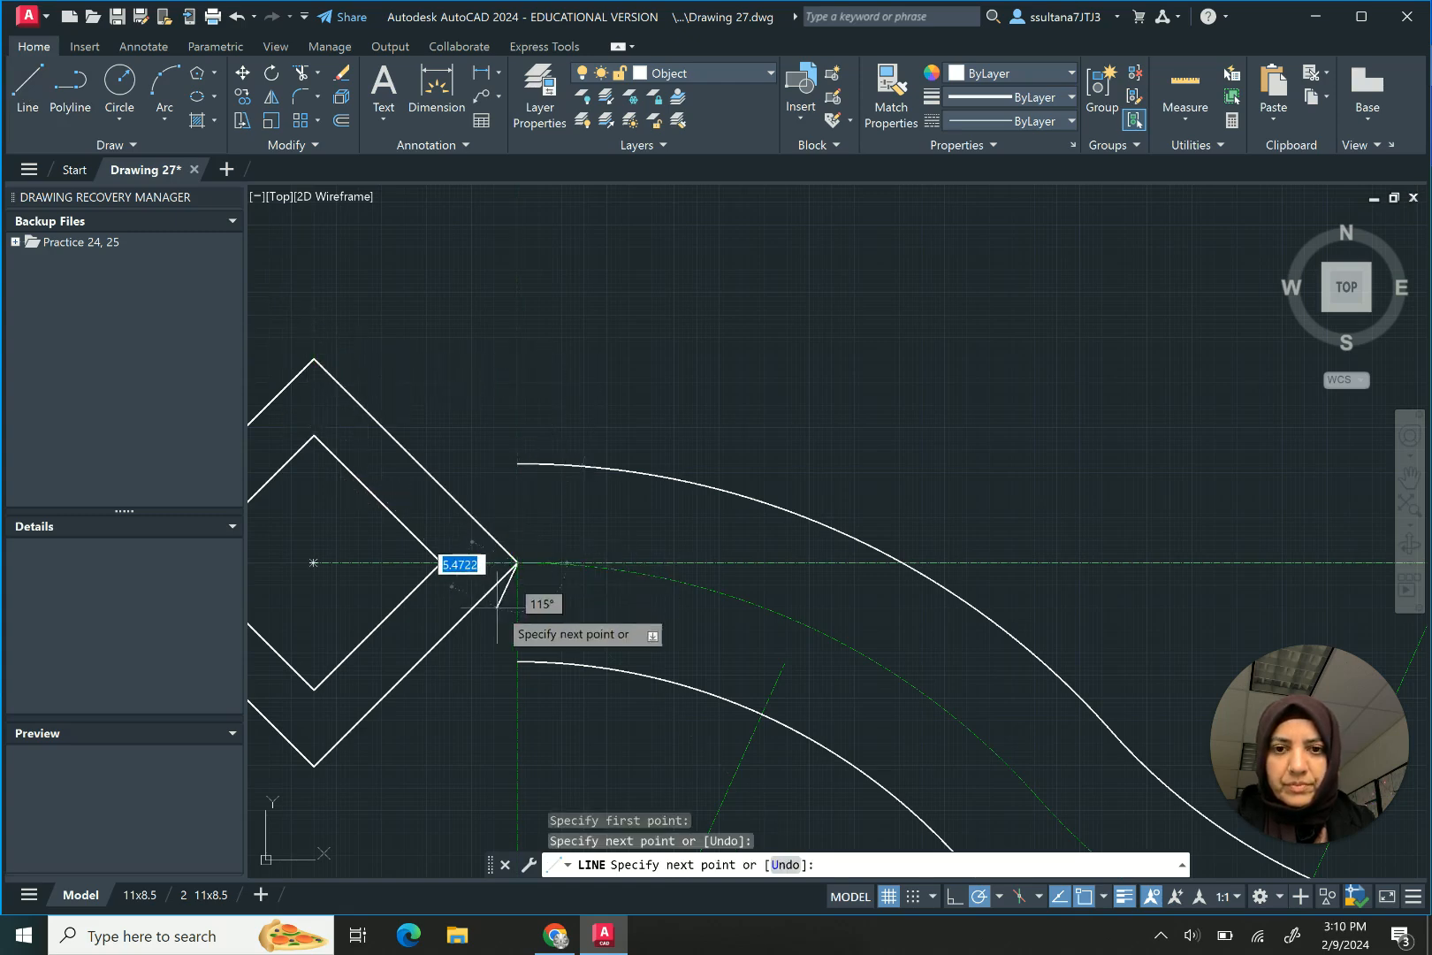
{"action": "left_click", "coordinate": [318, 771]}
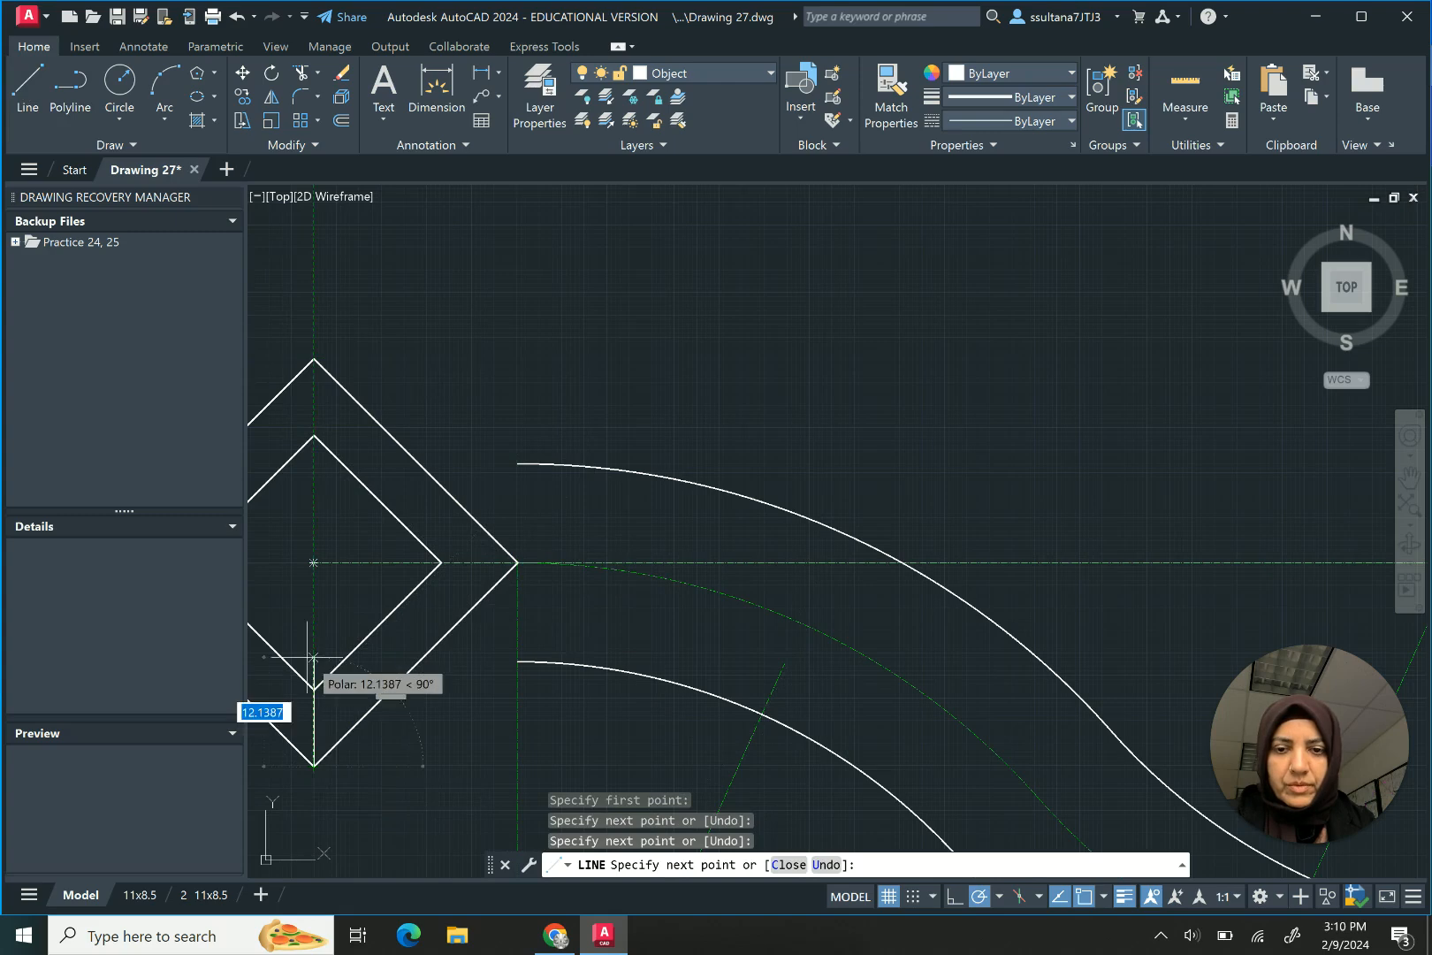
{"action": "scroll", "coordinate": [305, 659], "scroll_direction": "down", "scroll_amount": 2}
{"action": "key", "text": "Return"}
Step: Draw lines over the outer pentagon's two left-hand sides, from the upper vertex through the left vertex to the lower vertex
{"action": "scroll", "coordinate": [361, 679], "scroll_direction": "down", "scroll_amount": 3}
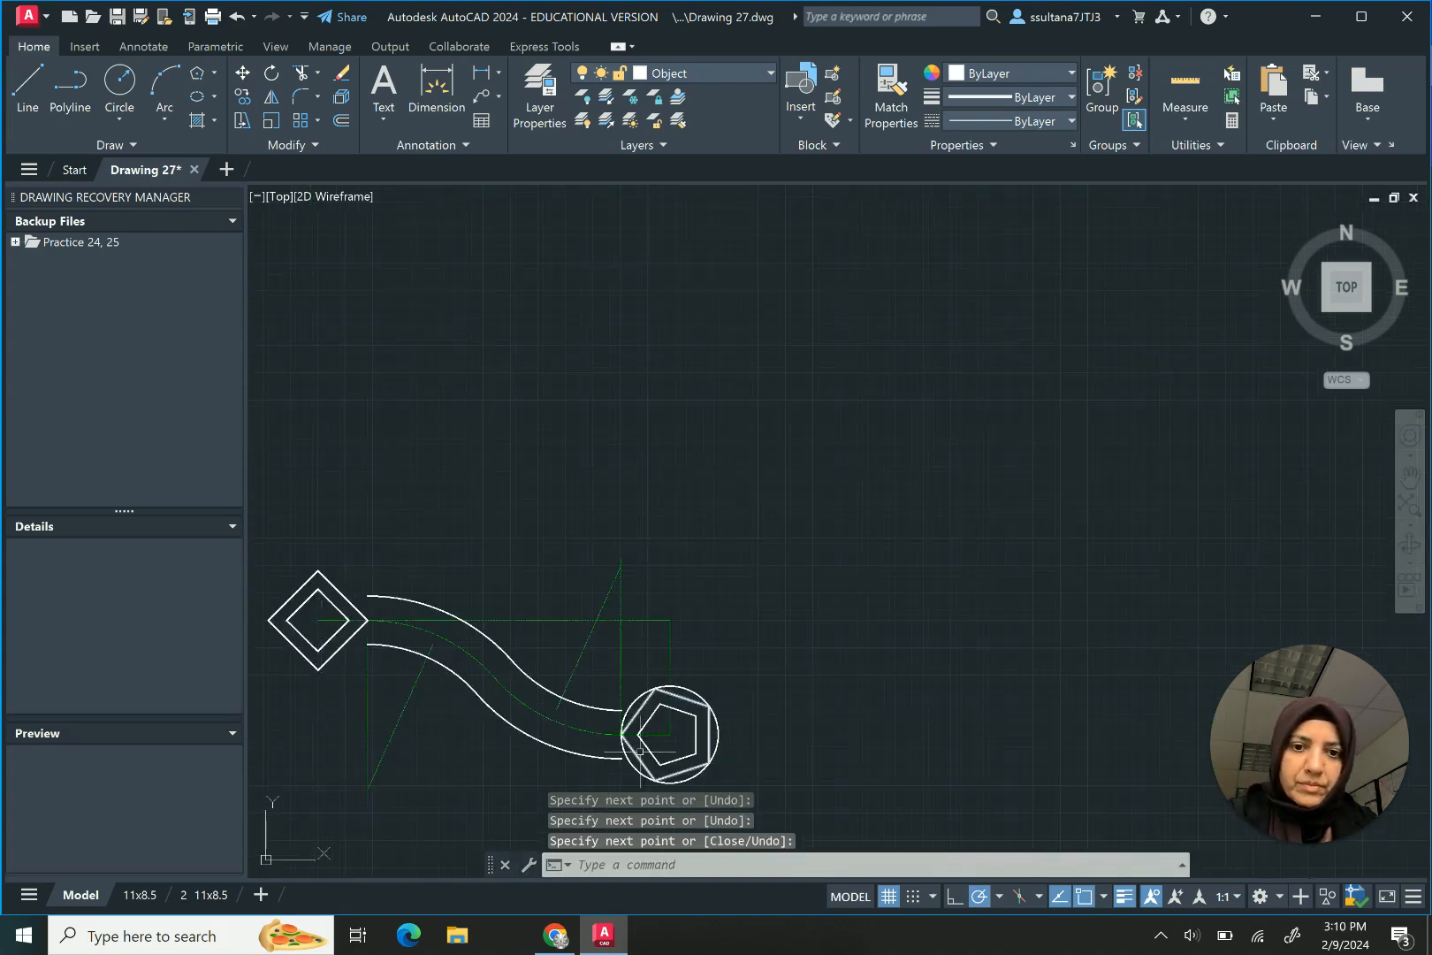
{"action": "scroll", "coordinate": [664, 761], "scroll_direction": "up", "scroll_amount": 3}
{"action": "left_click", "coordinate": [27, 89]}
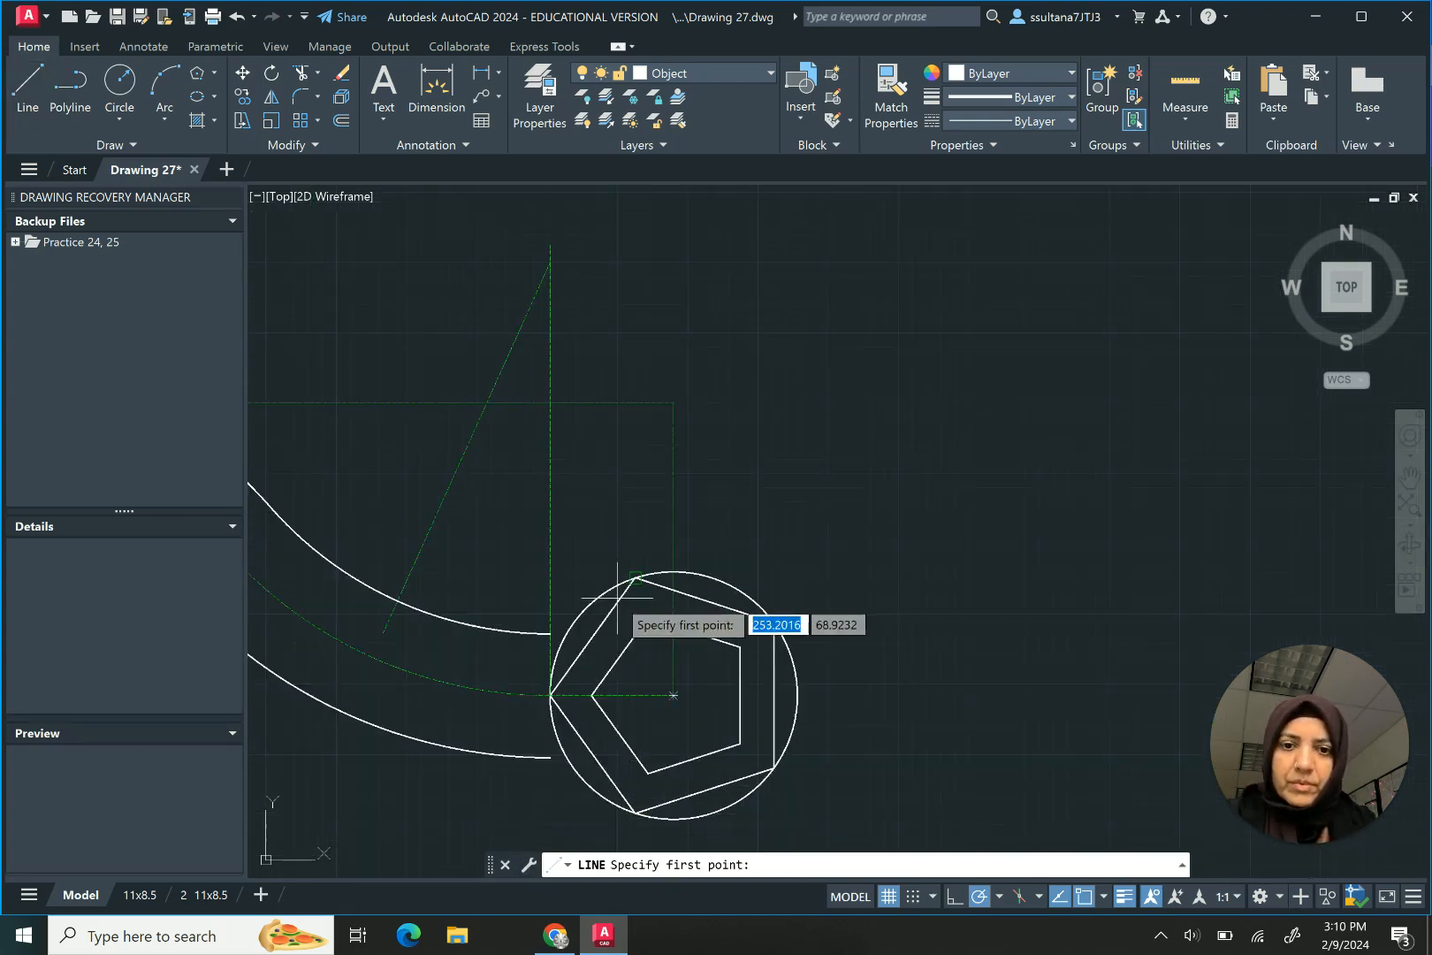
{"action": "left_click", "coordinate": [674, 695]}
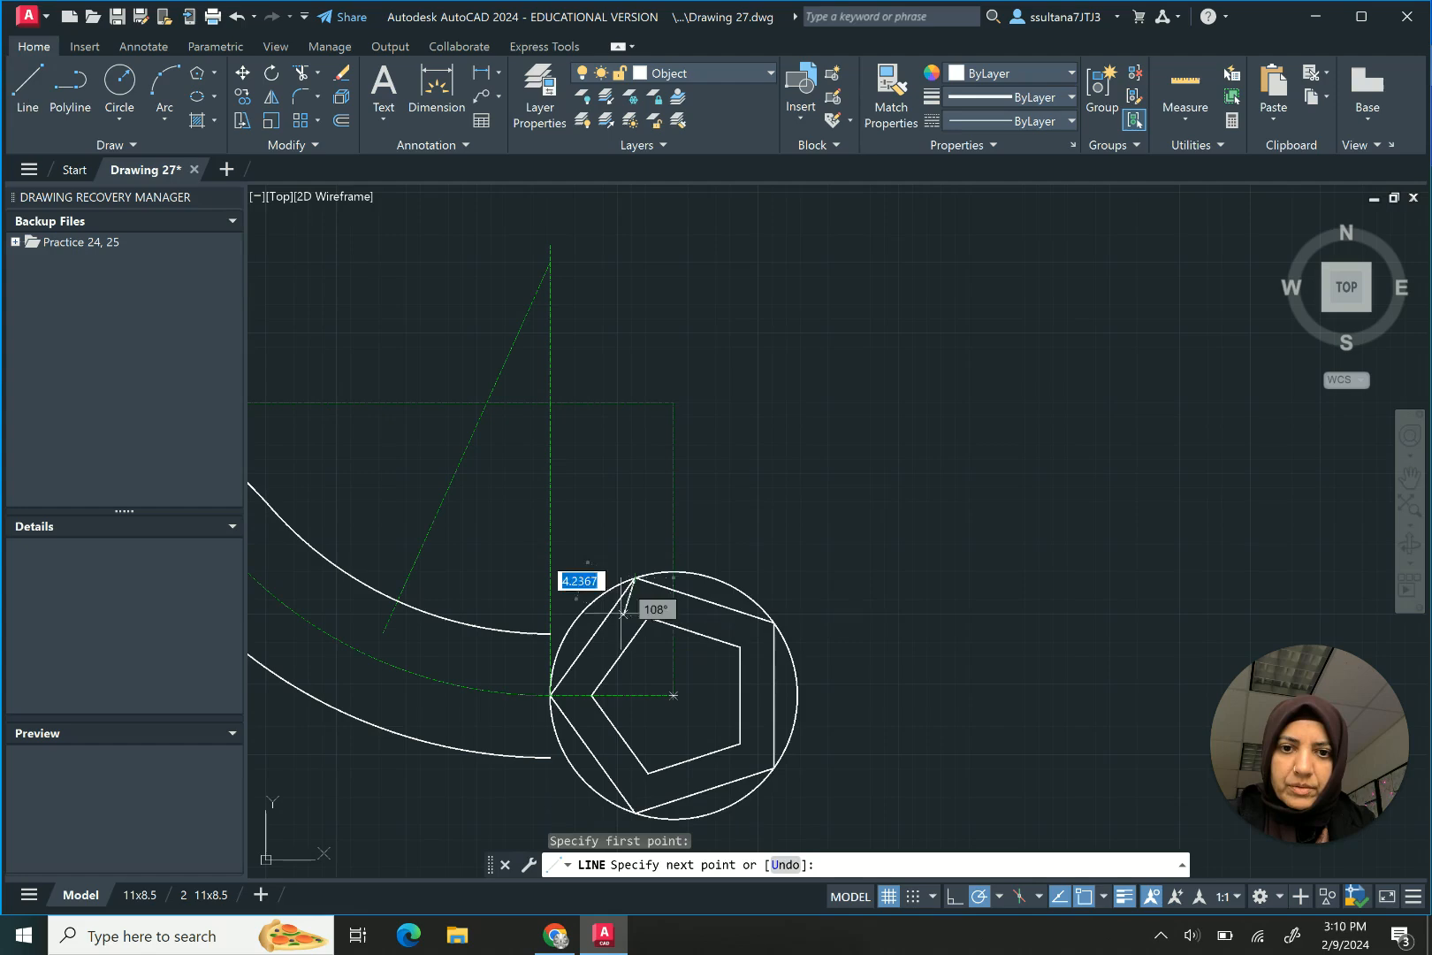
{"action": "left_click", "coordinate": [550, 695]}
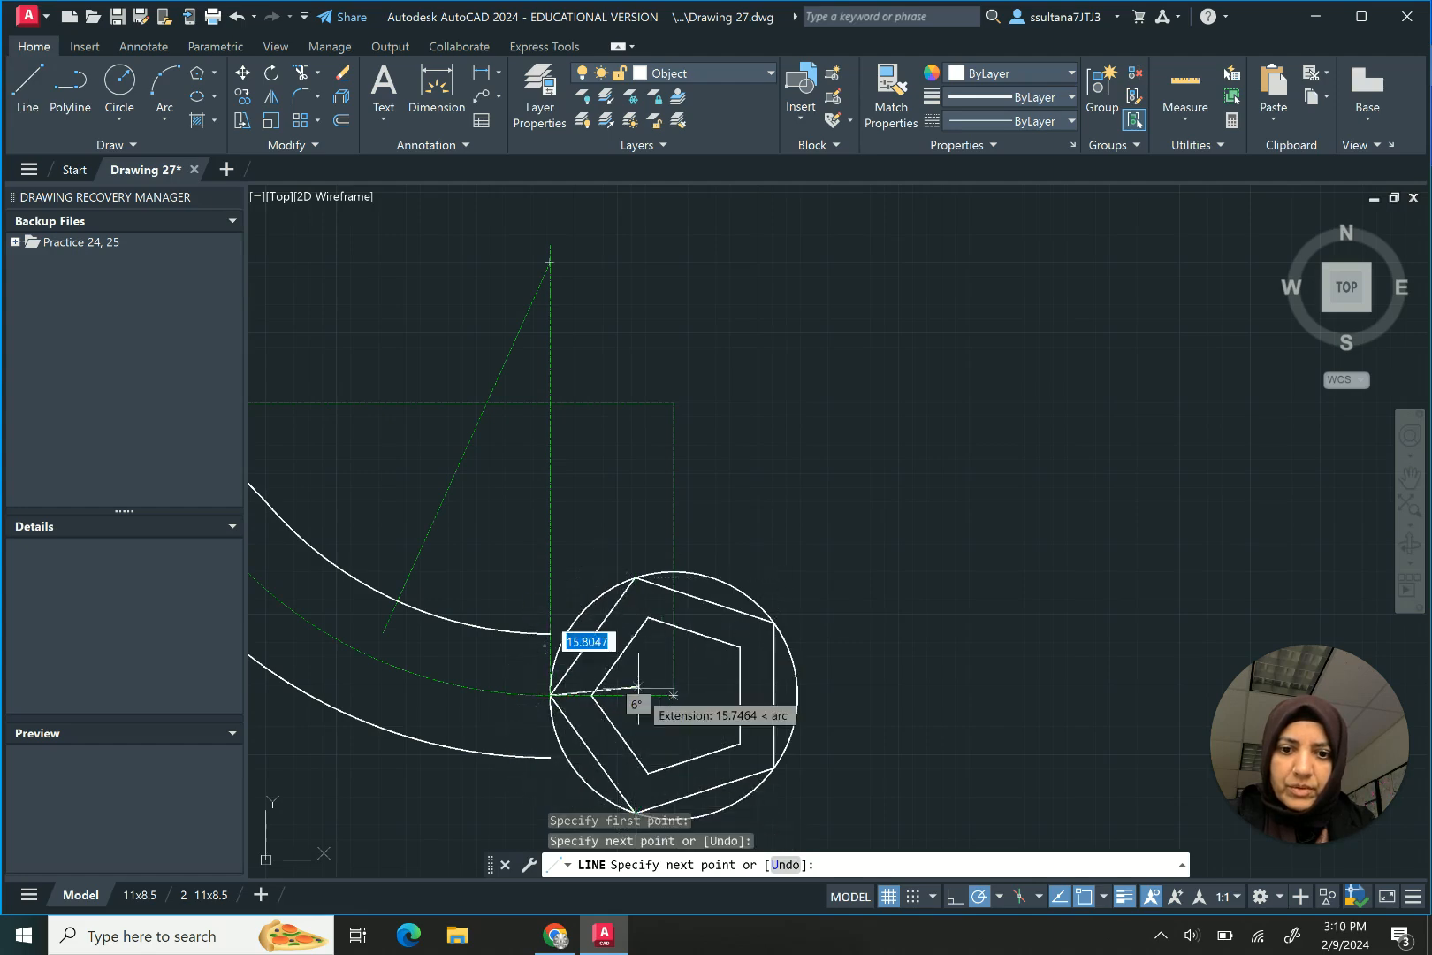
{"action": "scroll", "coordinate": [638, 740], "scroll_direction": "down", "scroll_amount": 2}
{"action": "left_click", "coordinate": [637, 784]}
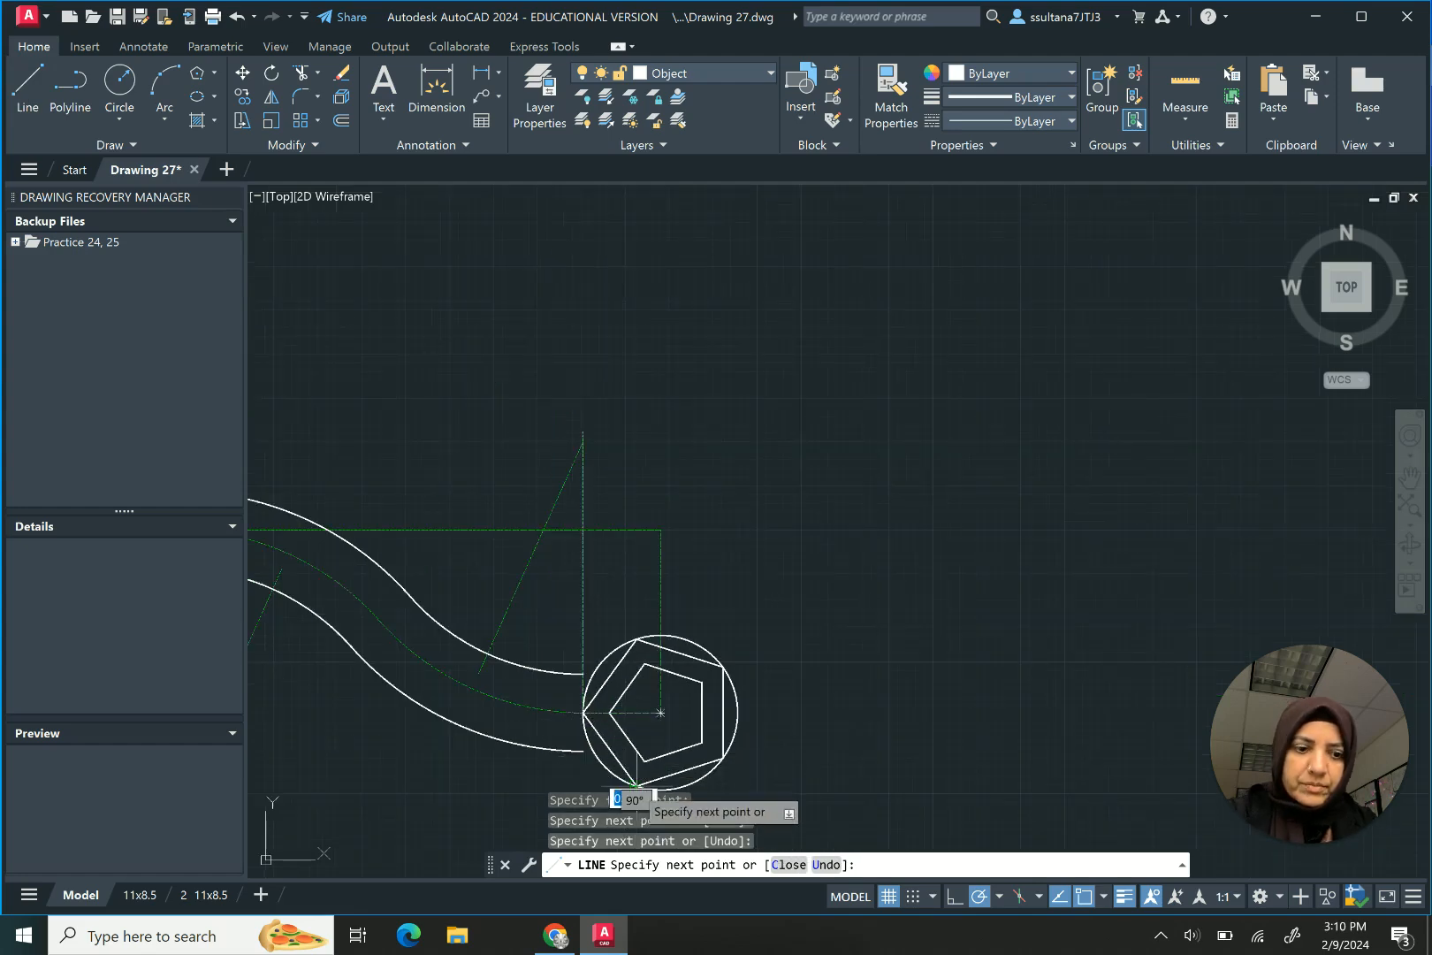
{"action": "key", "text": "Return"}
Step: Fillet the upper handle edge into the outer square's upper-right side with a 12 mm radius
{"action": "scroll", "coordinate": [801, 720], "scroll_direction": "down", "scroll_amount": 4}
{"action": "scroll", "coordinate": [588, 660], "scroll_direction": "up", "scroll_amount": 5}
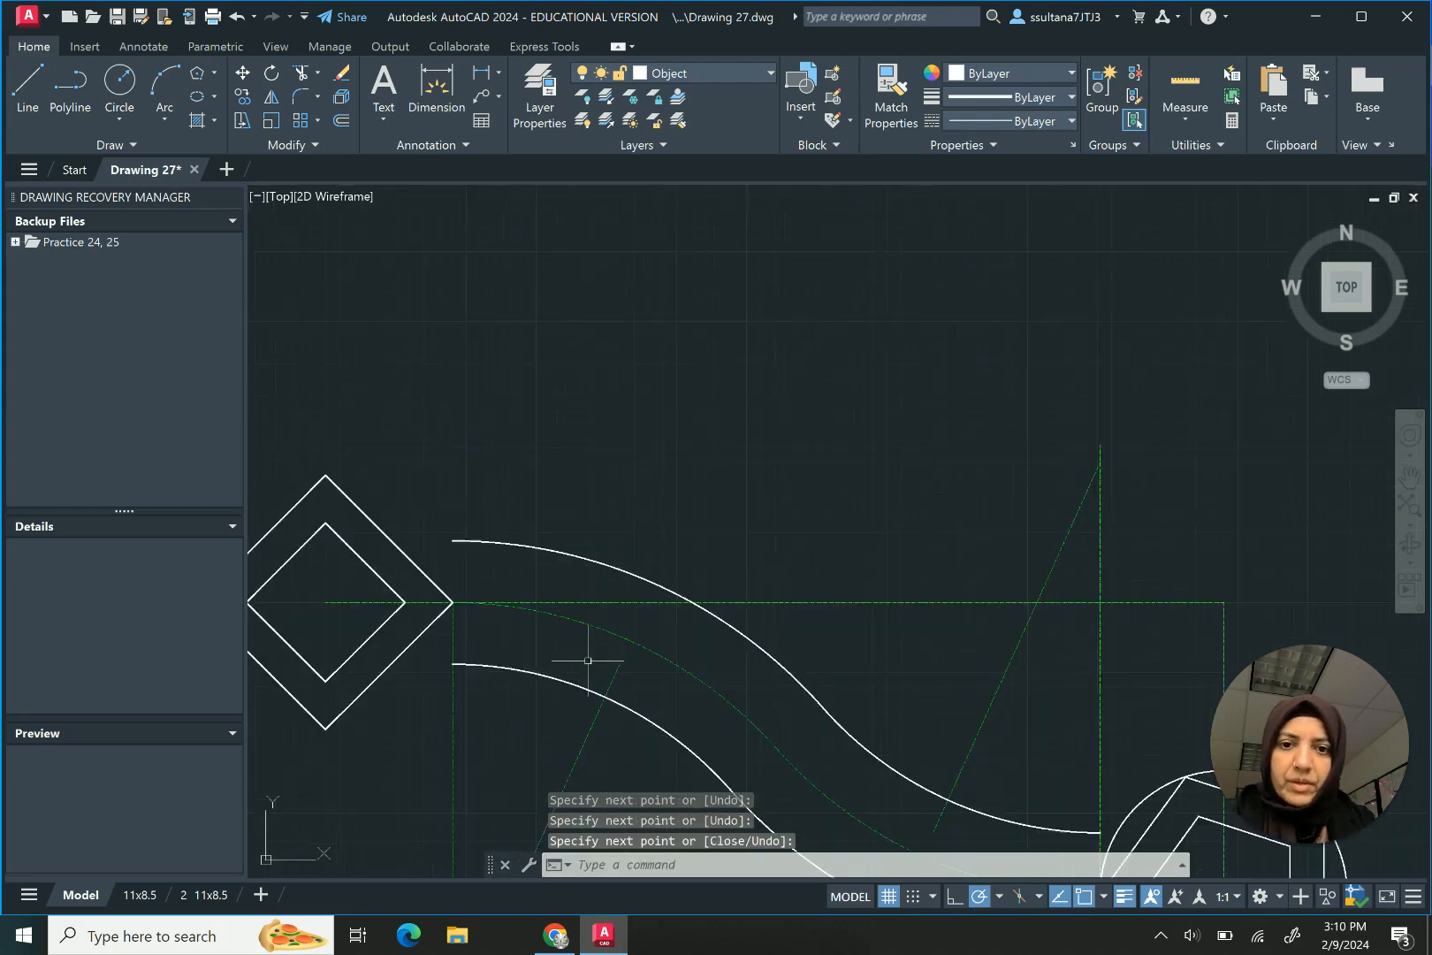
{"action": "left_click", "coordinate": [301, 97]}
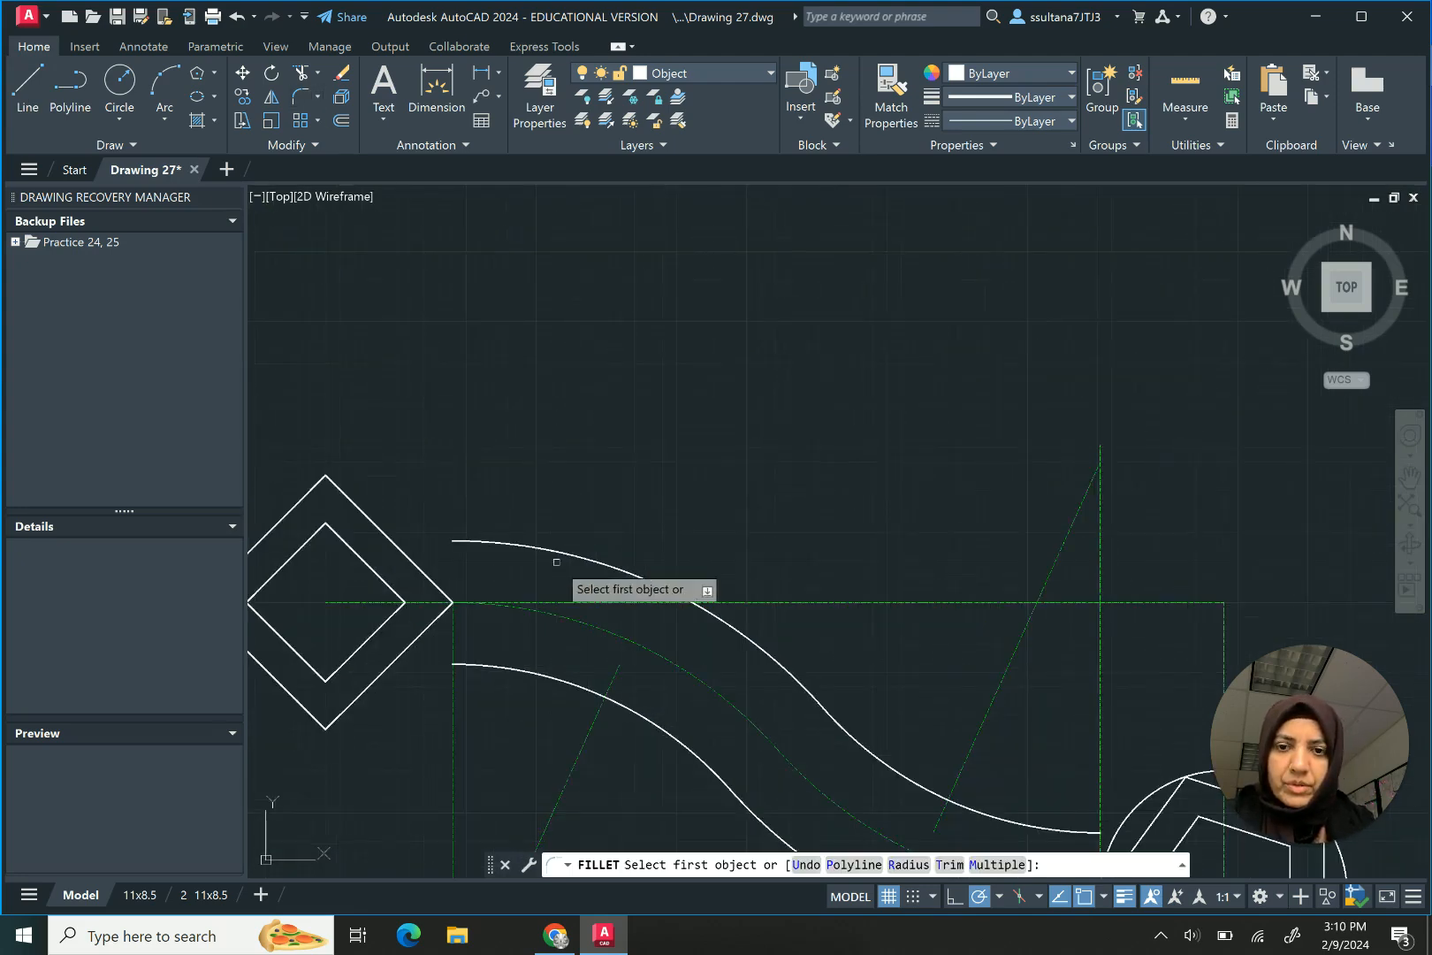
{"action": "scroll", "coordinate": [522, 556], "scroll_direction": "down", "scroll_amount": 3}
{"action": "scroll", "coordinate": [477, 543], "scroll_direction": "up", "scroll_amount": 3}
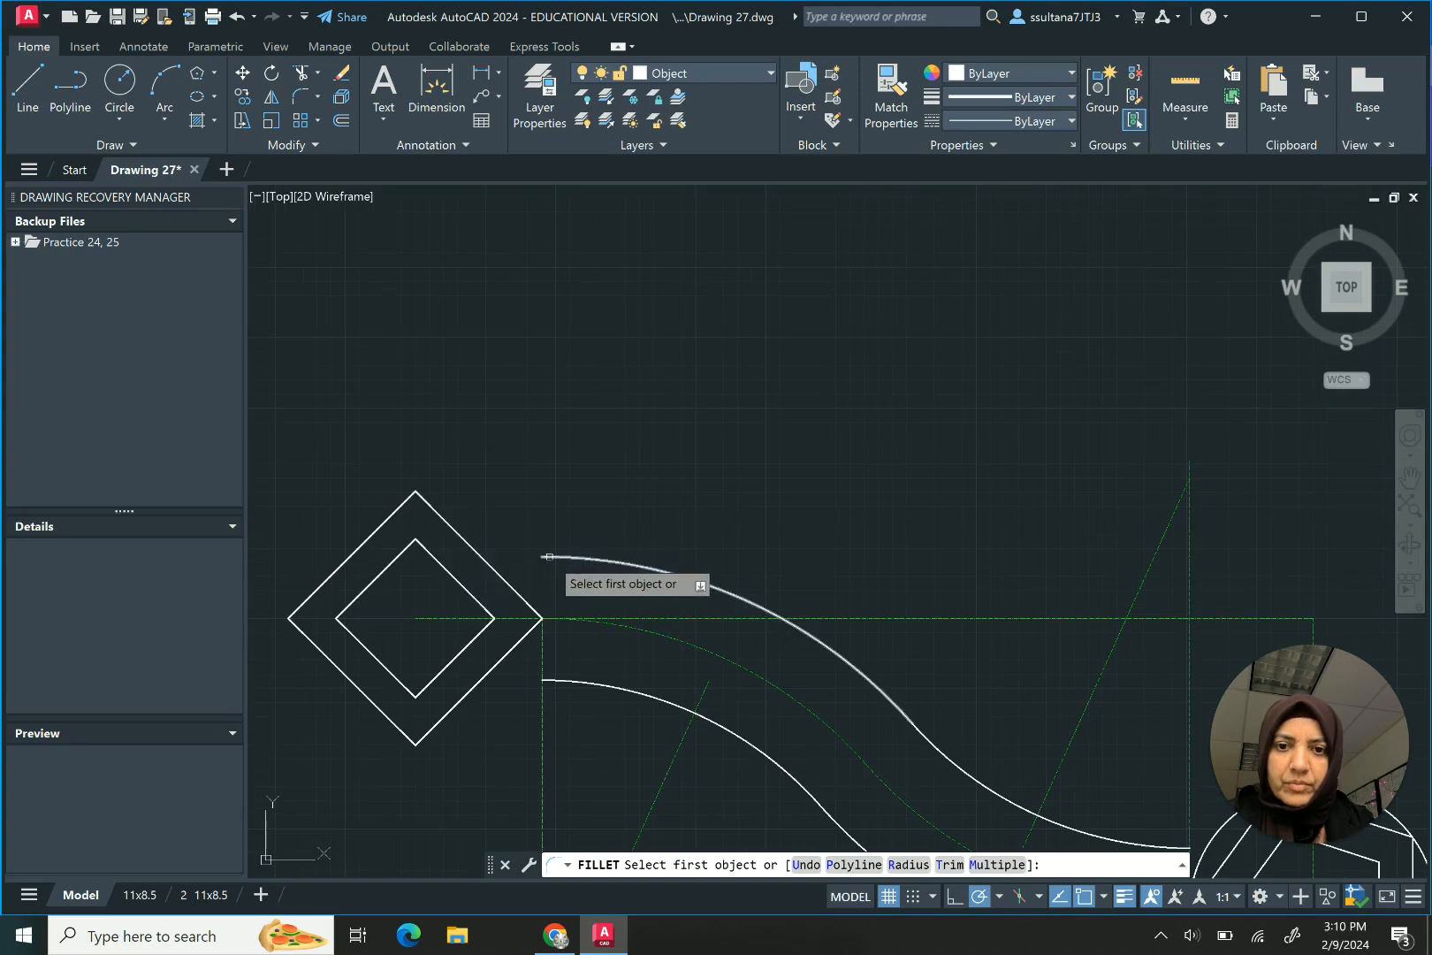
{"action": "left_click", "coordinate": [545, 557]}
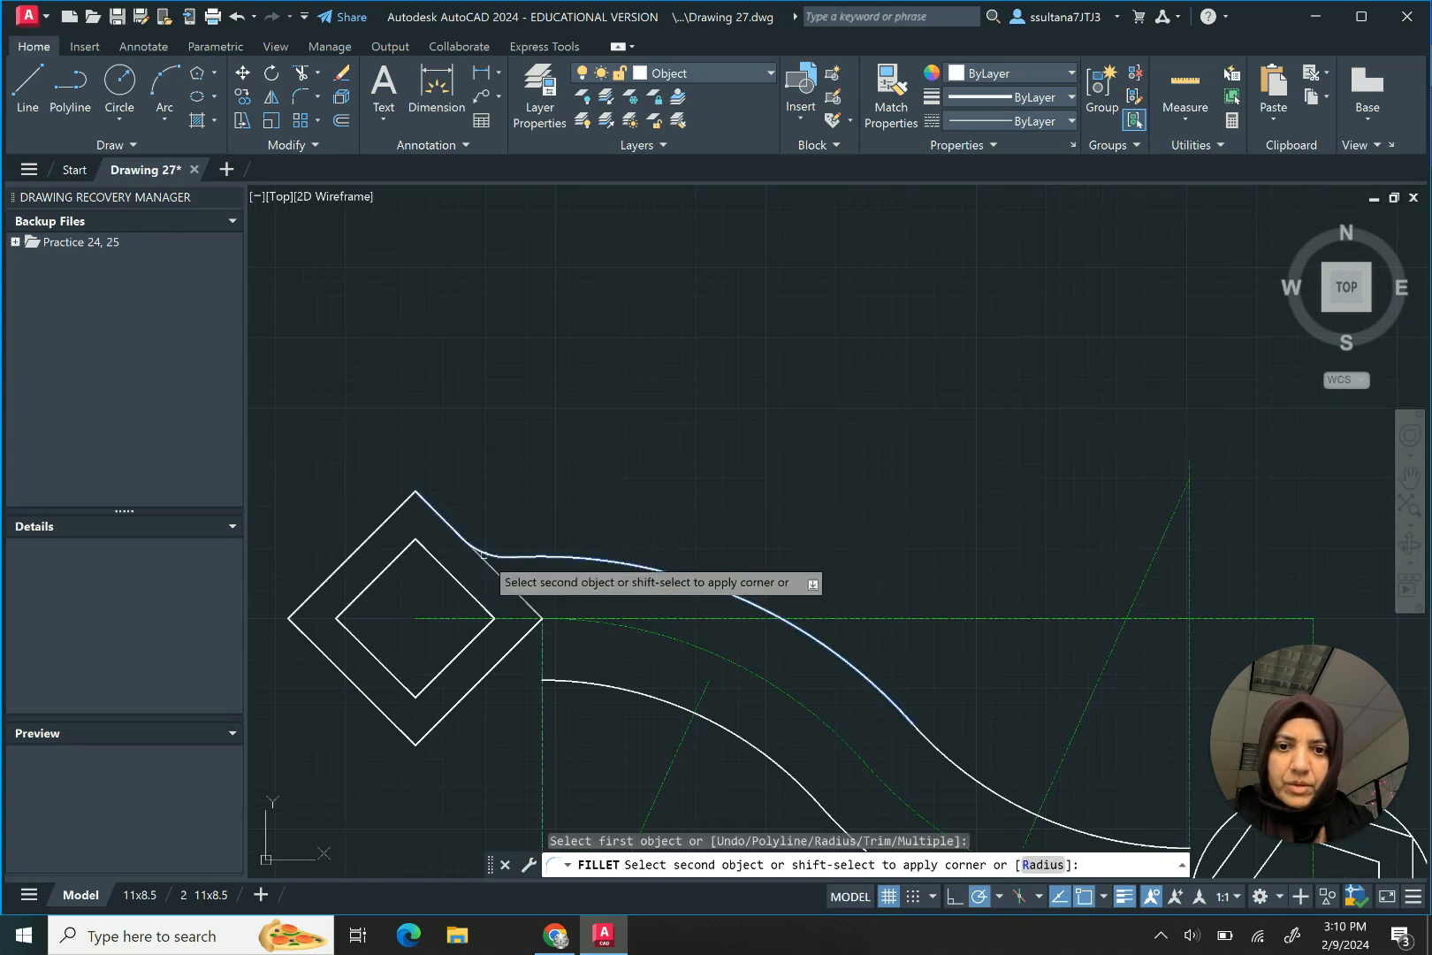
{"action": "left_click", "coordinate": [483, 553]}
Step: Fillet the lower handle edge into the outer square's lower-right side with a 12 mm radius
{"action": "scroll", "coordinate": [460, 499], "scroll_direction": "down", "scroll_amount": 3}
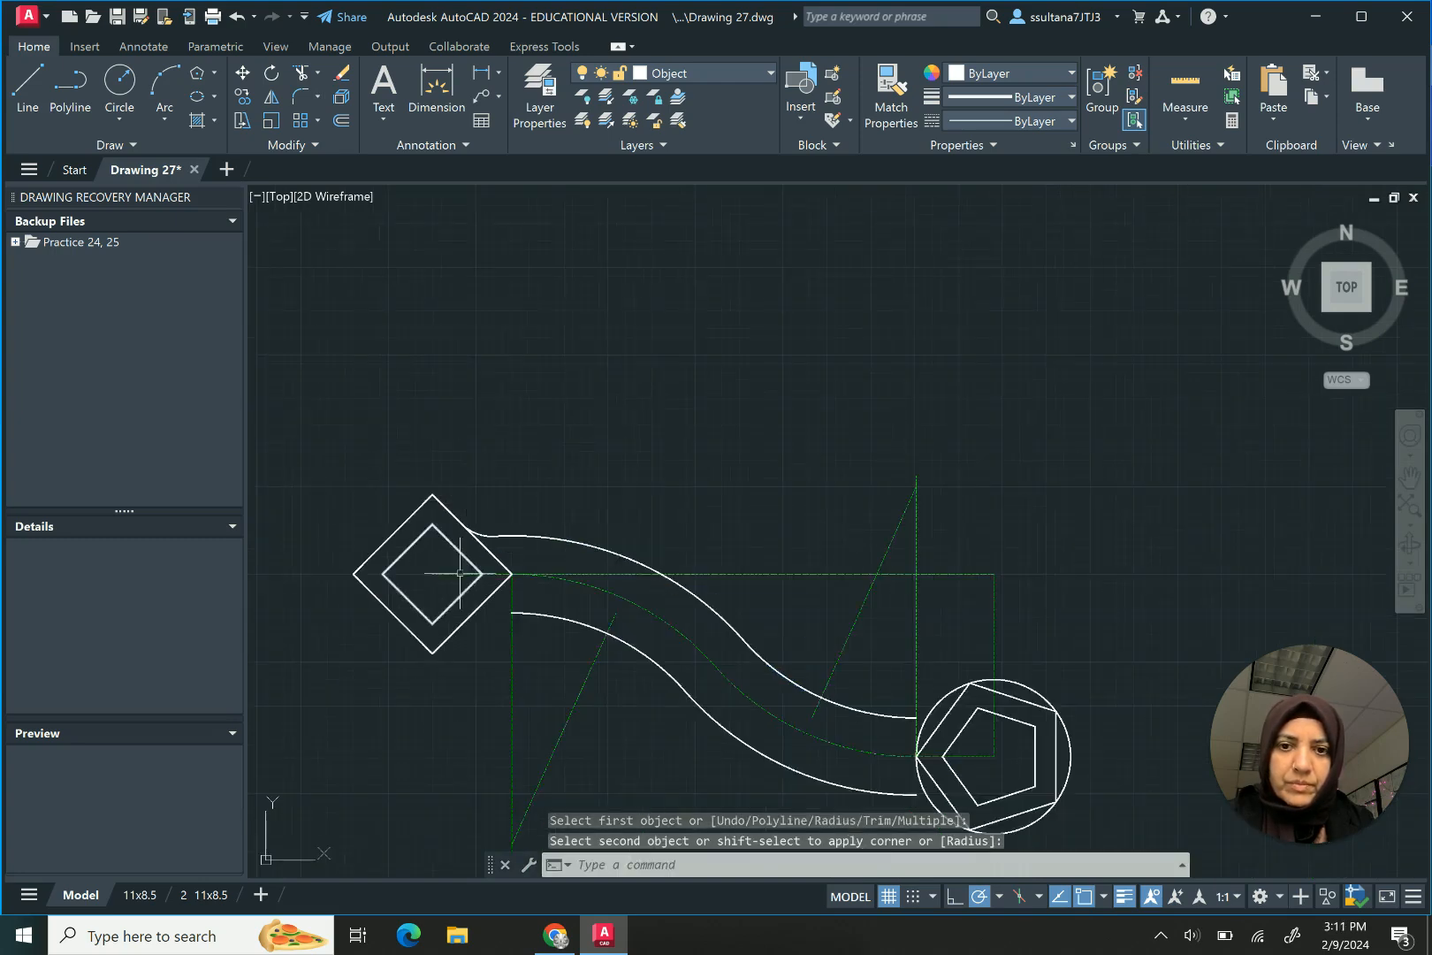
{"action": "scroll", "coordinate": [463, 638], "scroll_direction": "up", "scroll_amount": 3}
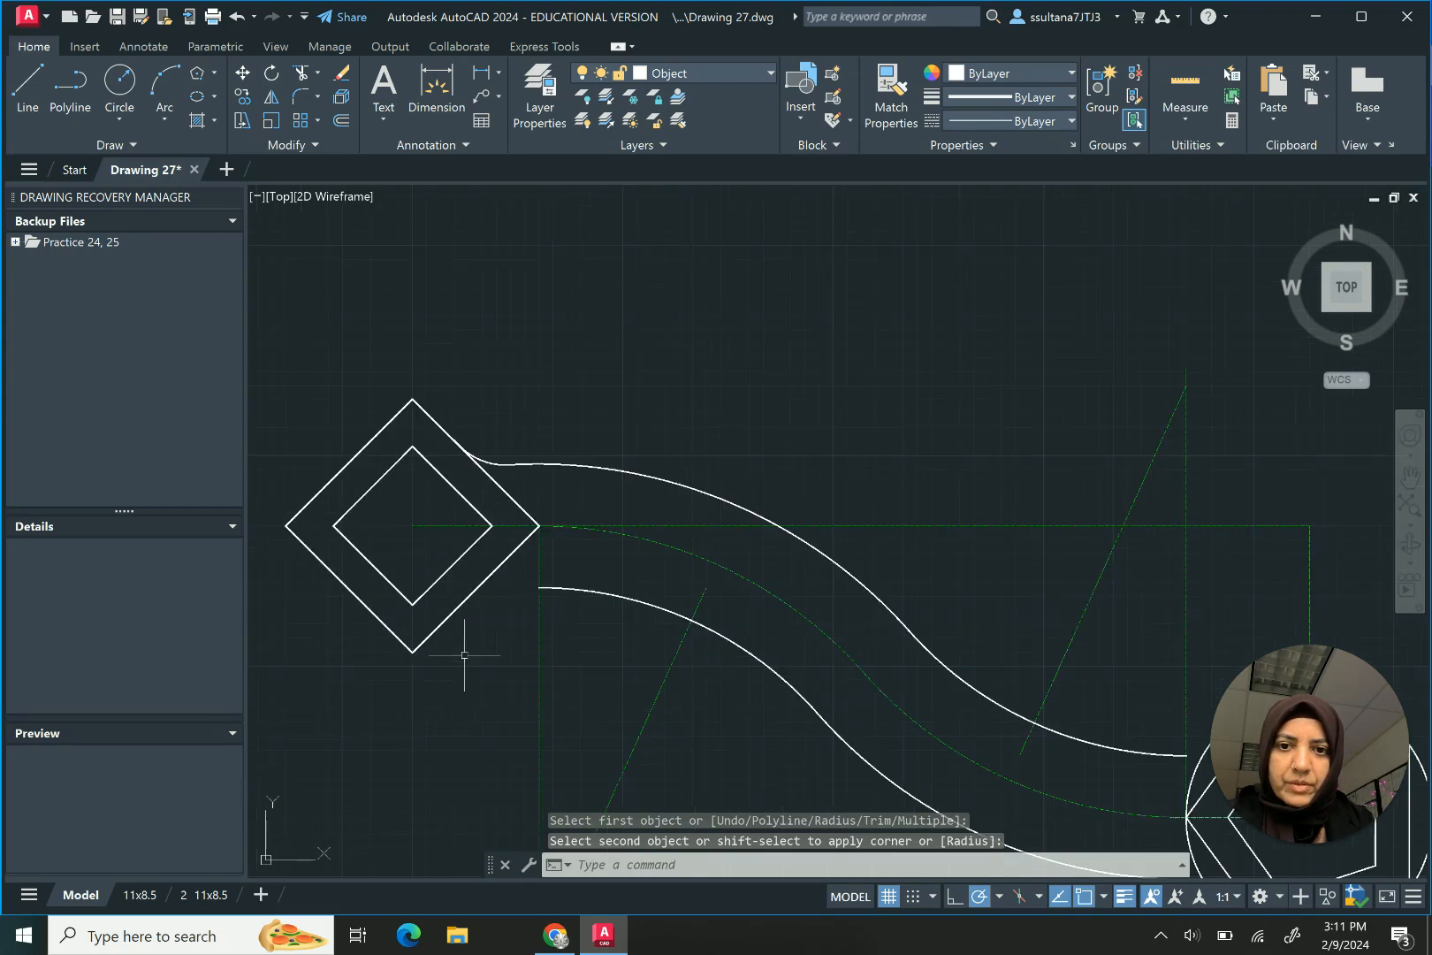
{"action": "left_click", "coordinate": [302, 121]}
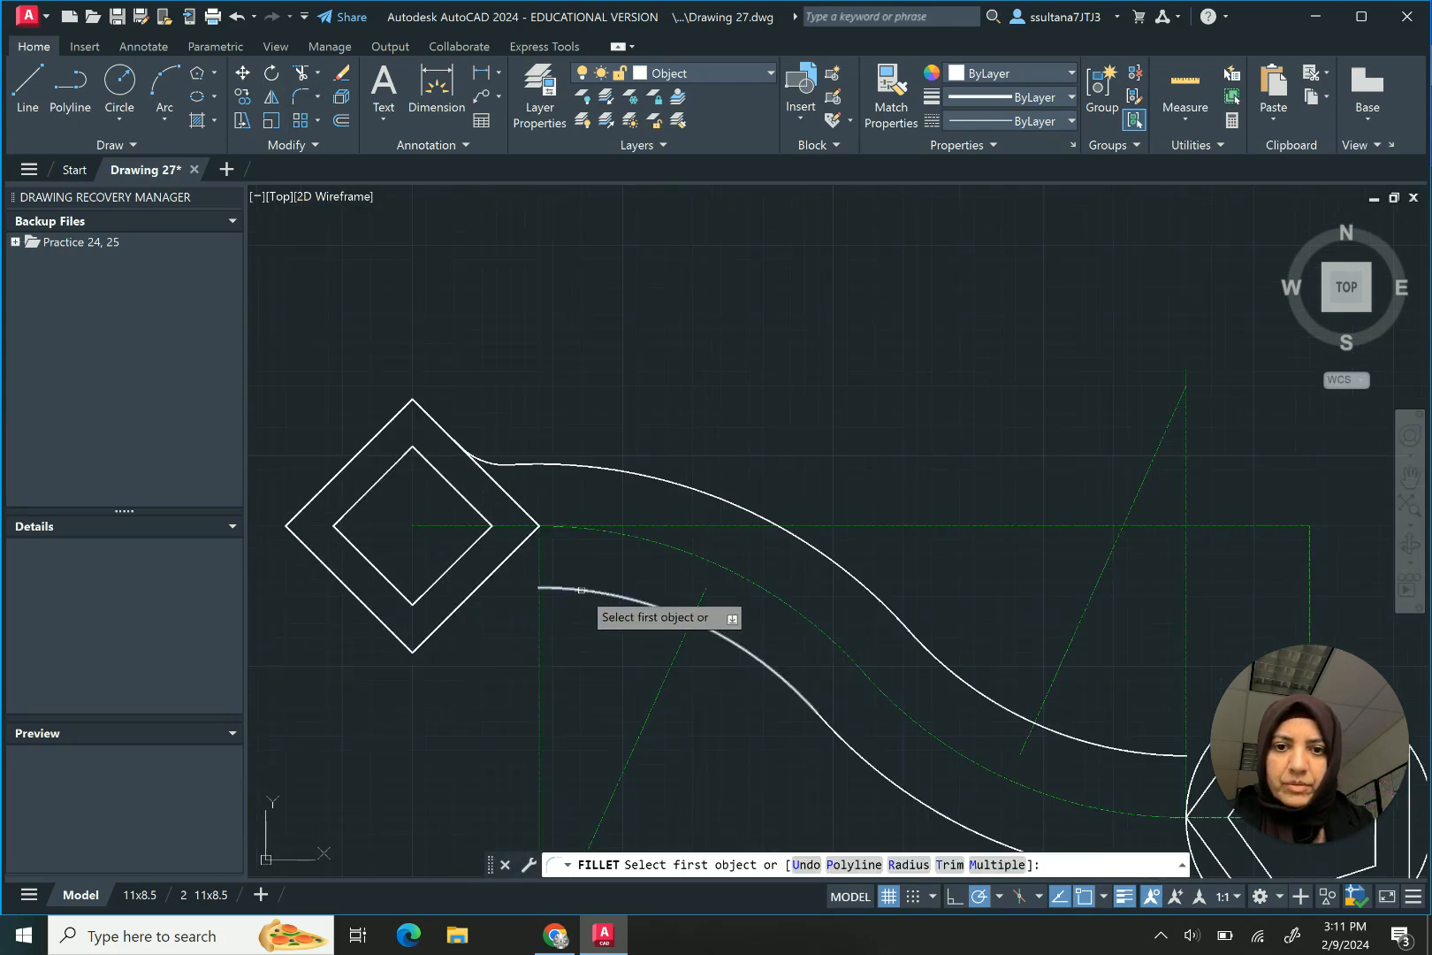
{"action": "left_click", "coordinate": [581, 590]}
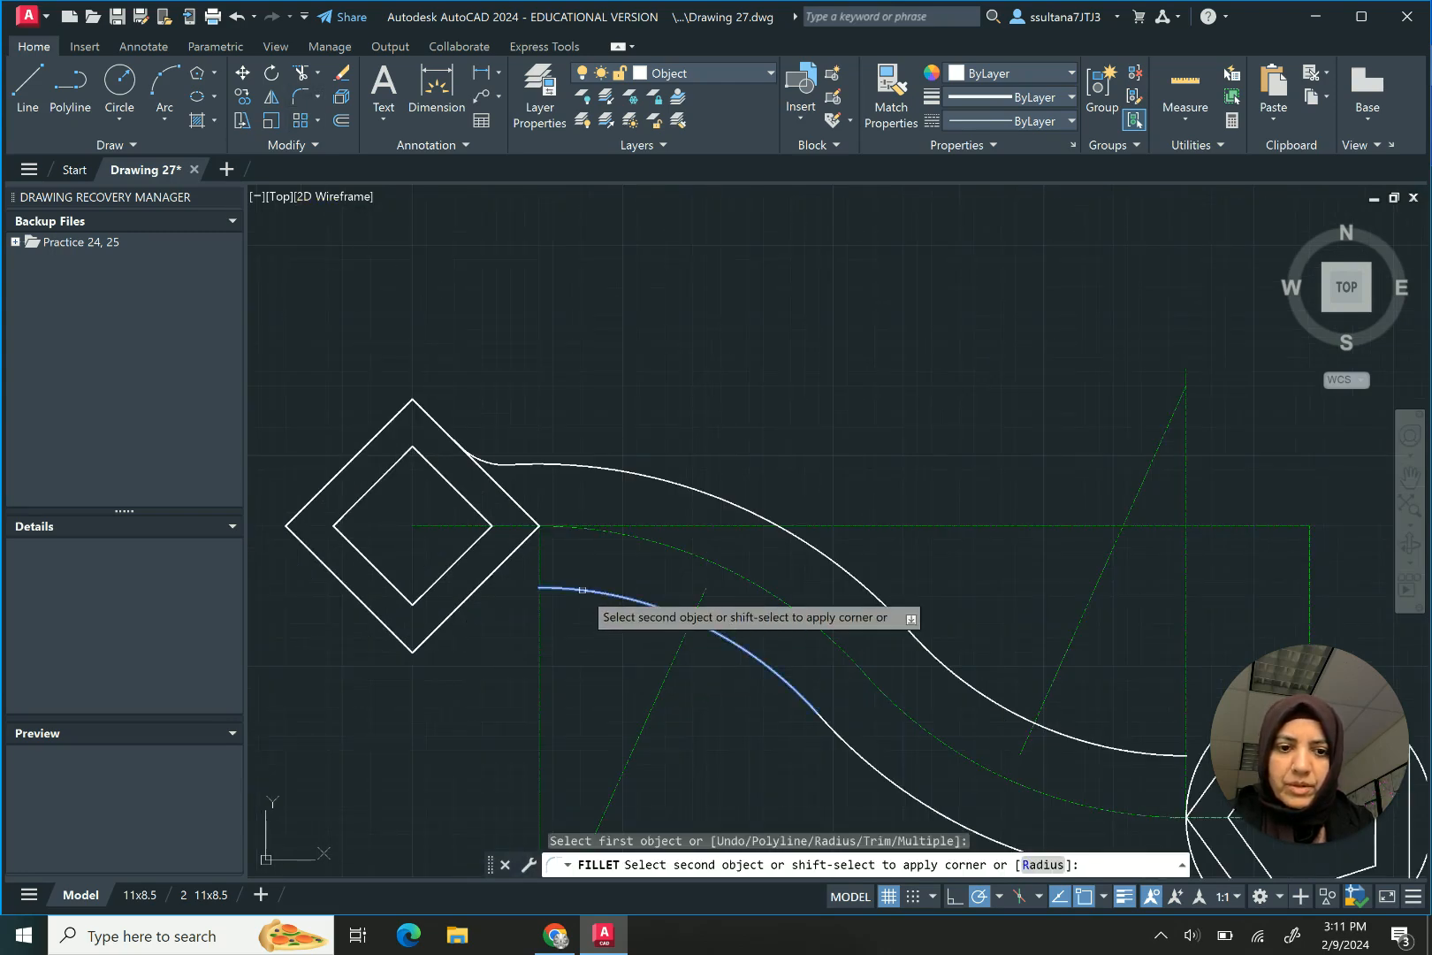
{"action": "left_click", "coordinate": [1026, 866]}
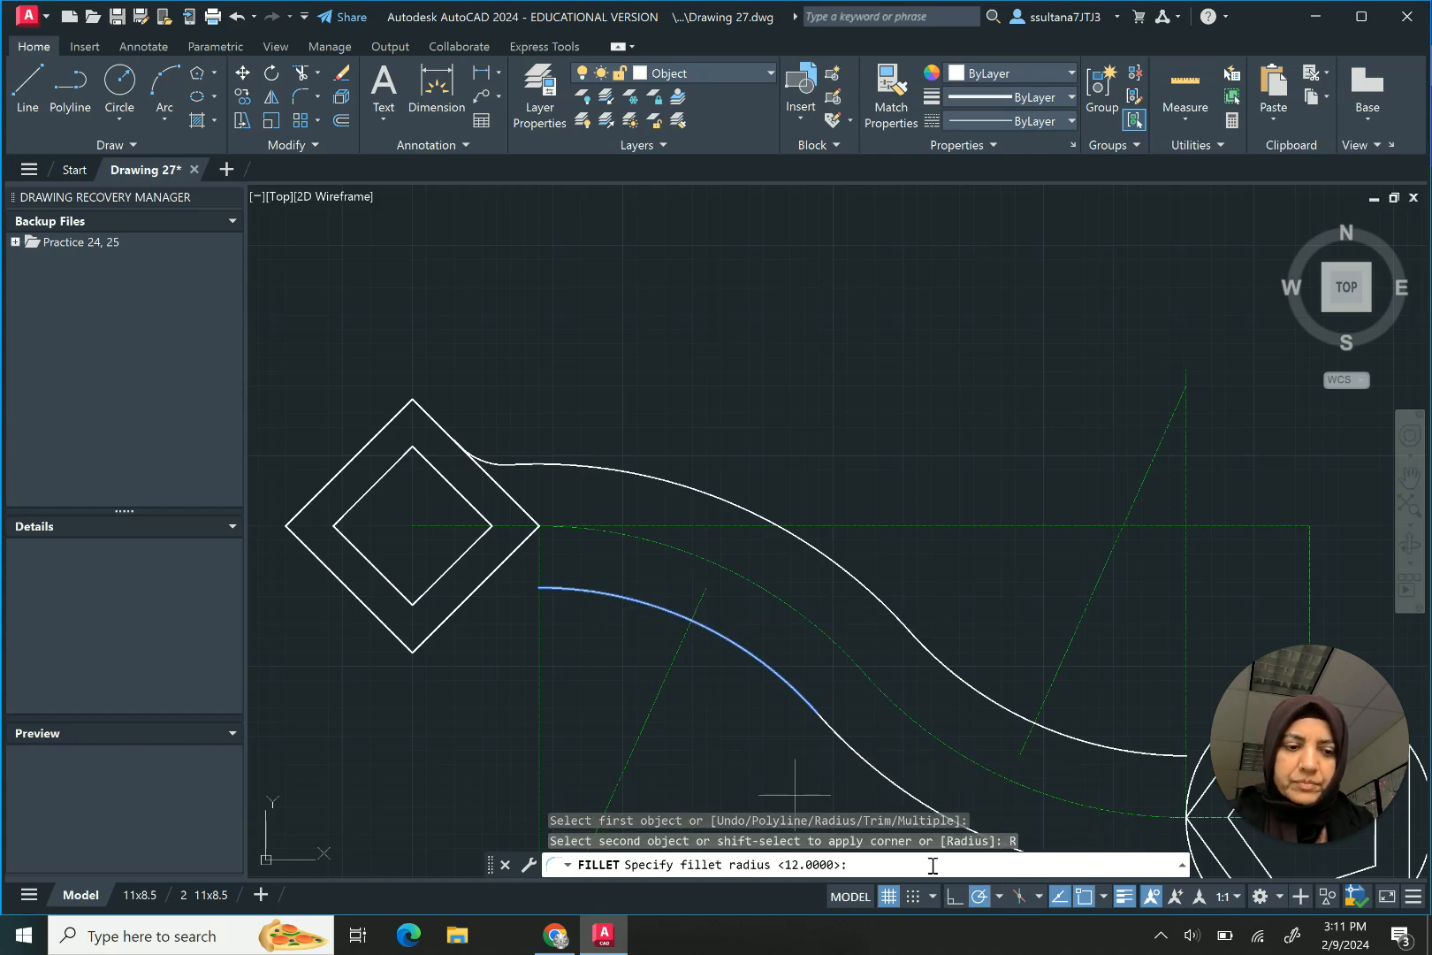
{"action": "key", "text": "Return"}
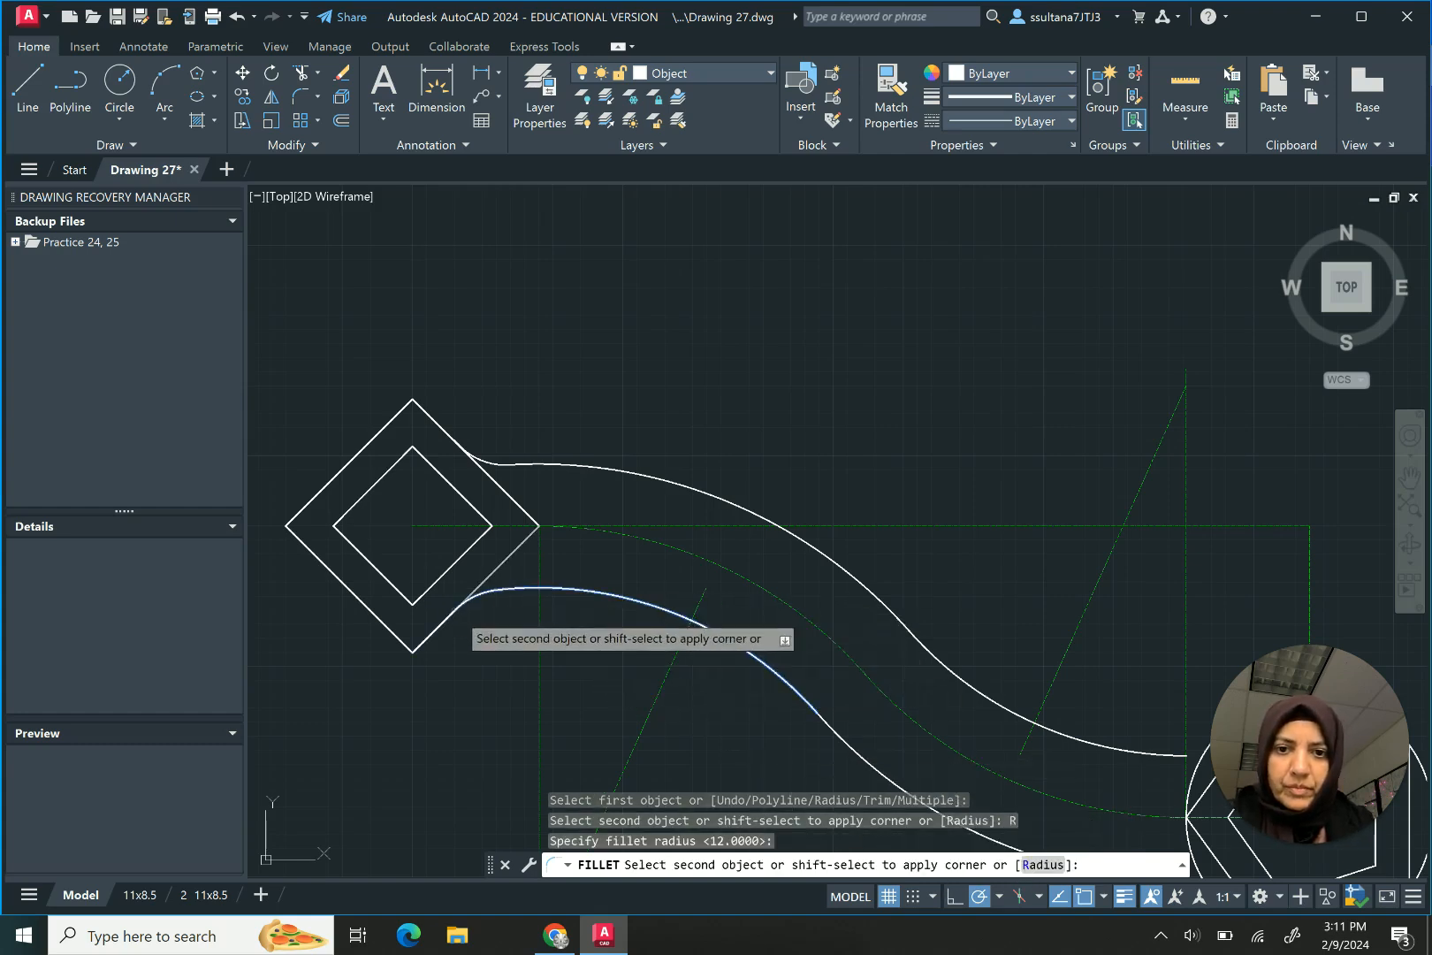
{"action": "left_click", "coordinate": [456, 610]}
Step: Fillet both handle edges into the outer pentagon's two left-hand sides with a 12 mm radius, using the Multiple option
{"action": "scroll", "coordinate": [451, 612], "scroll_direction": "down", "scroll_amount": 3}
{"action": "scroll", "coordinate": [823, 694], "scroll_direction": "up", "scroll_amount": 5}
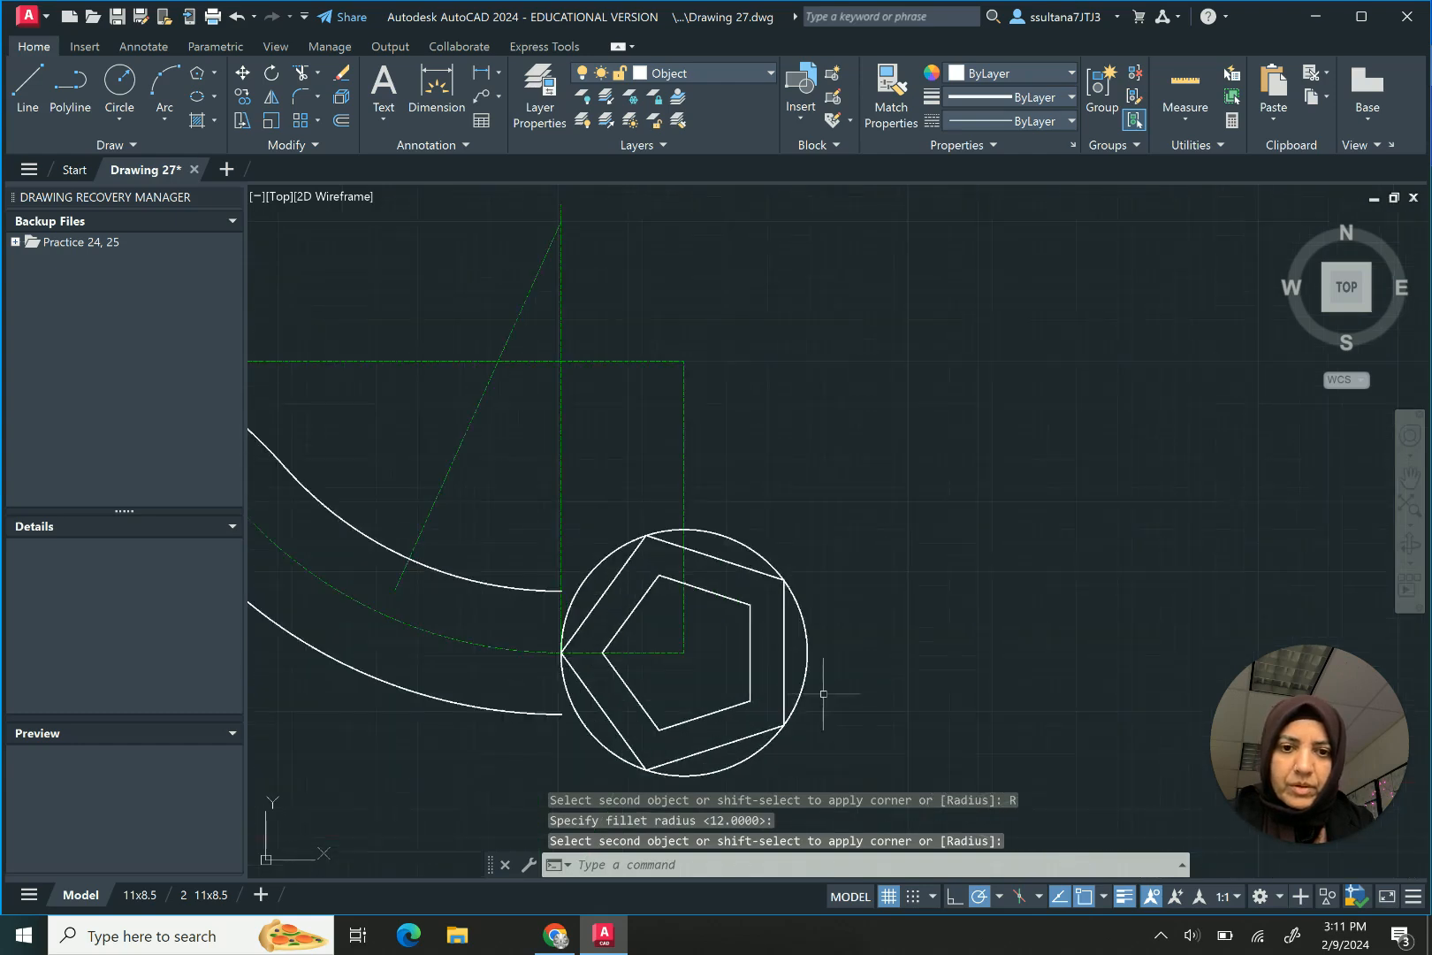
{"action": "right_click", "coordinate": [671, 500]}
{"action": "left_click", "coordinate": [690, 514]}
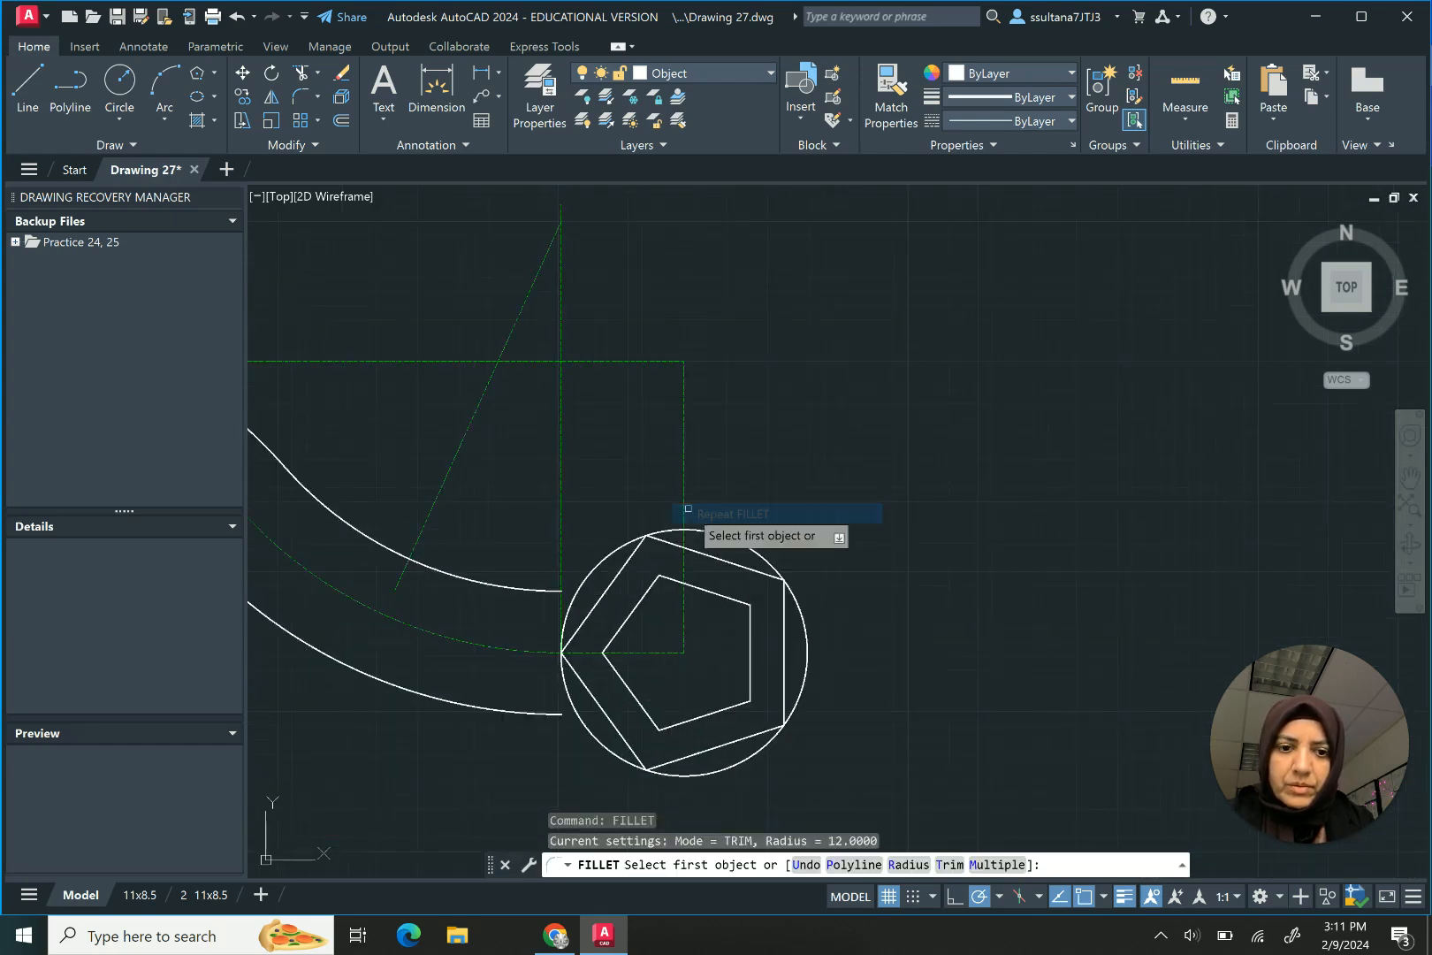
{"action": "left_click", "coordinate": [988, 867]}
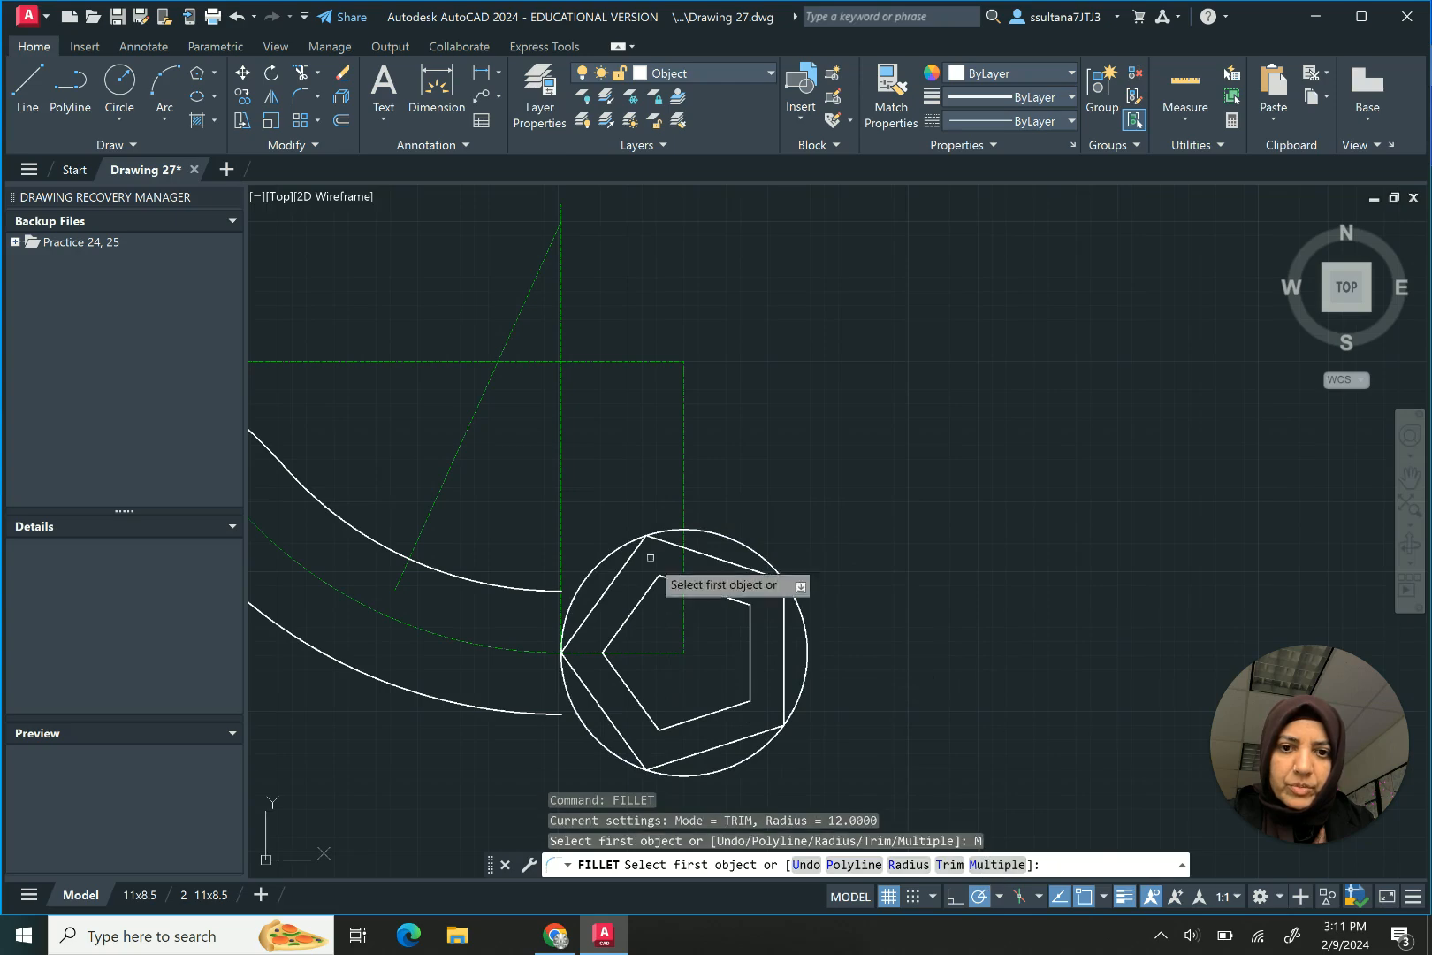
{"action": "left_click", "coordinate": [552, 590]}
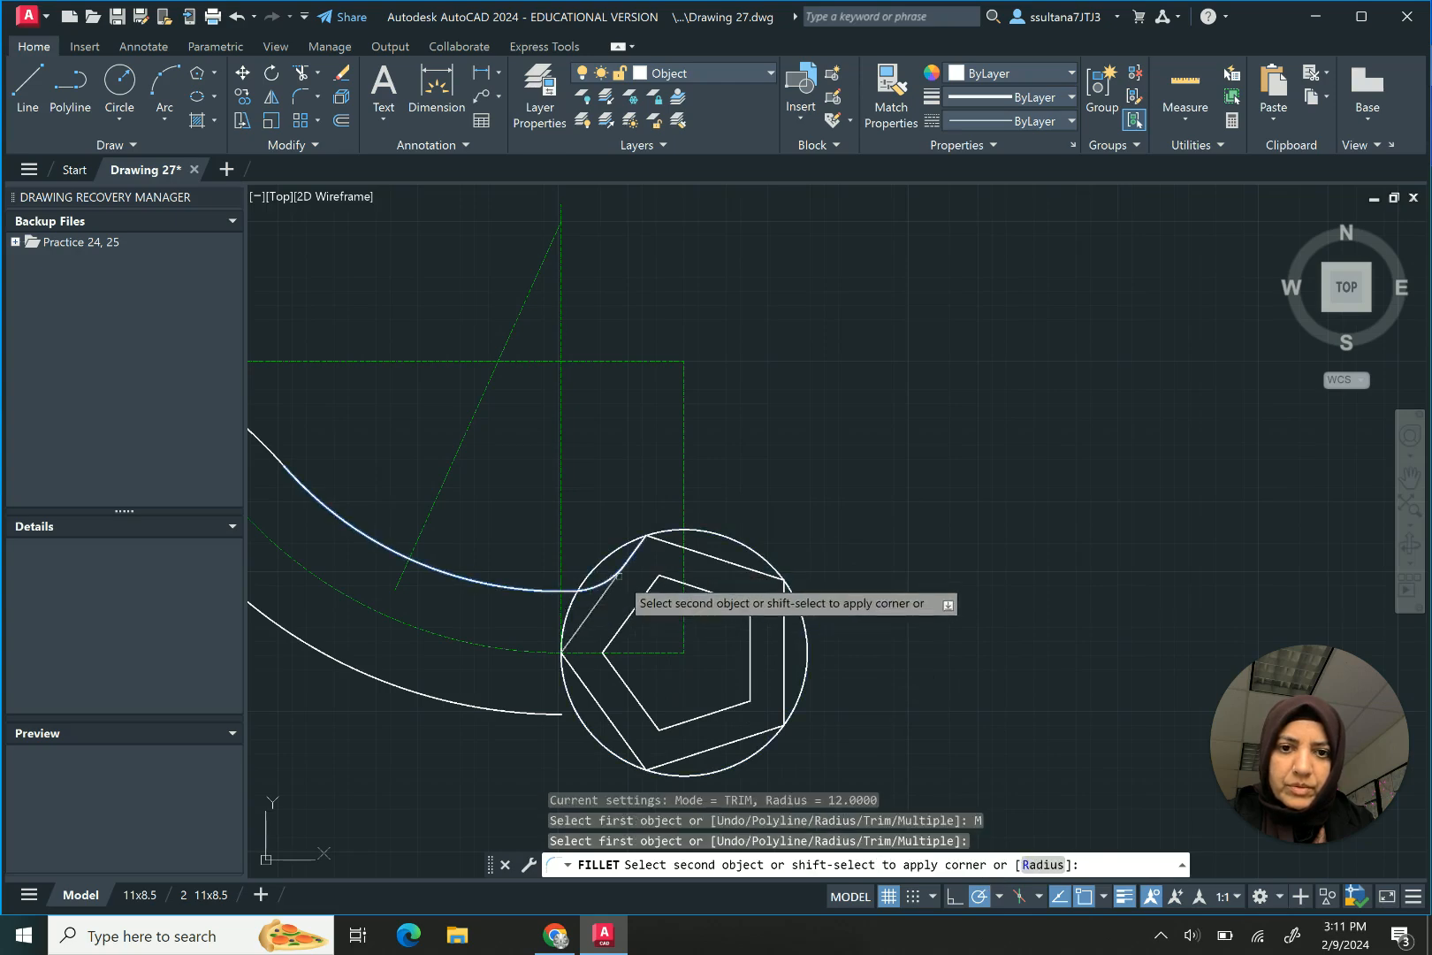
{"action": "left_click", "coordinate": [607, 580]}
{"action": "left_click", "coordinate": [549, 713]}
{"action": "left_click", "coordinate": [617, 730]}
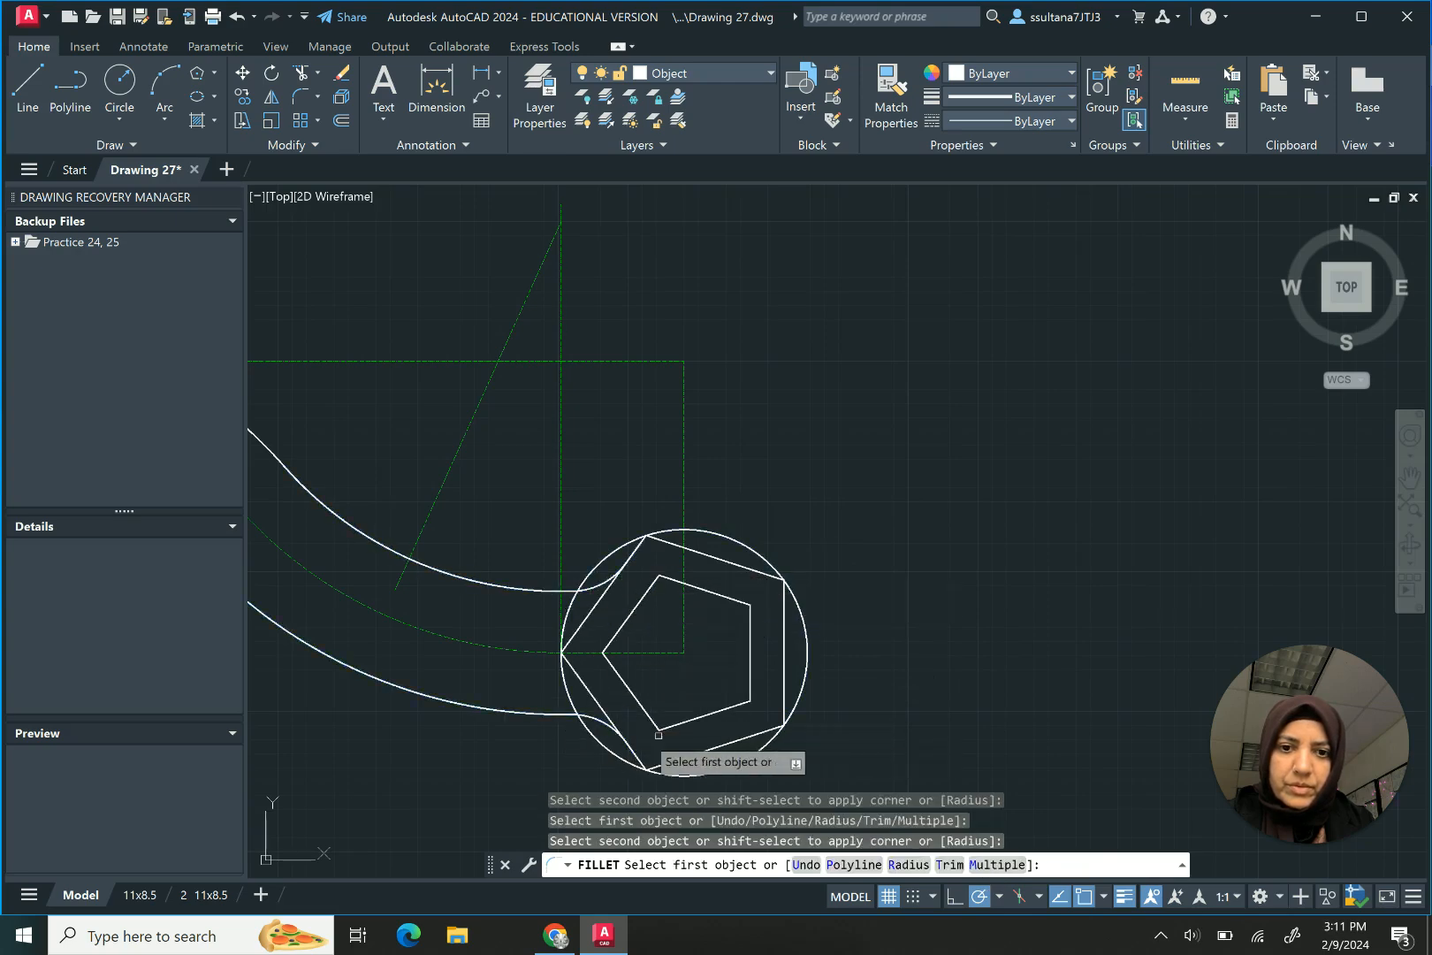
{"action": "scroll", "coordinate": [999, 711], "scroll_direction": "down", "scroll_amount": 4}
{"action": "right_click", "coordinate": [771, 712]}
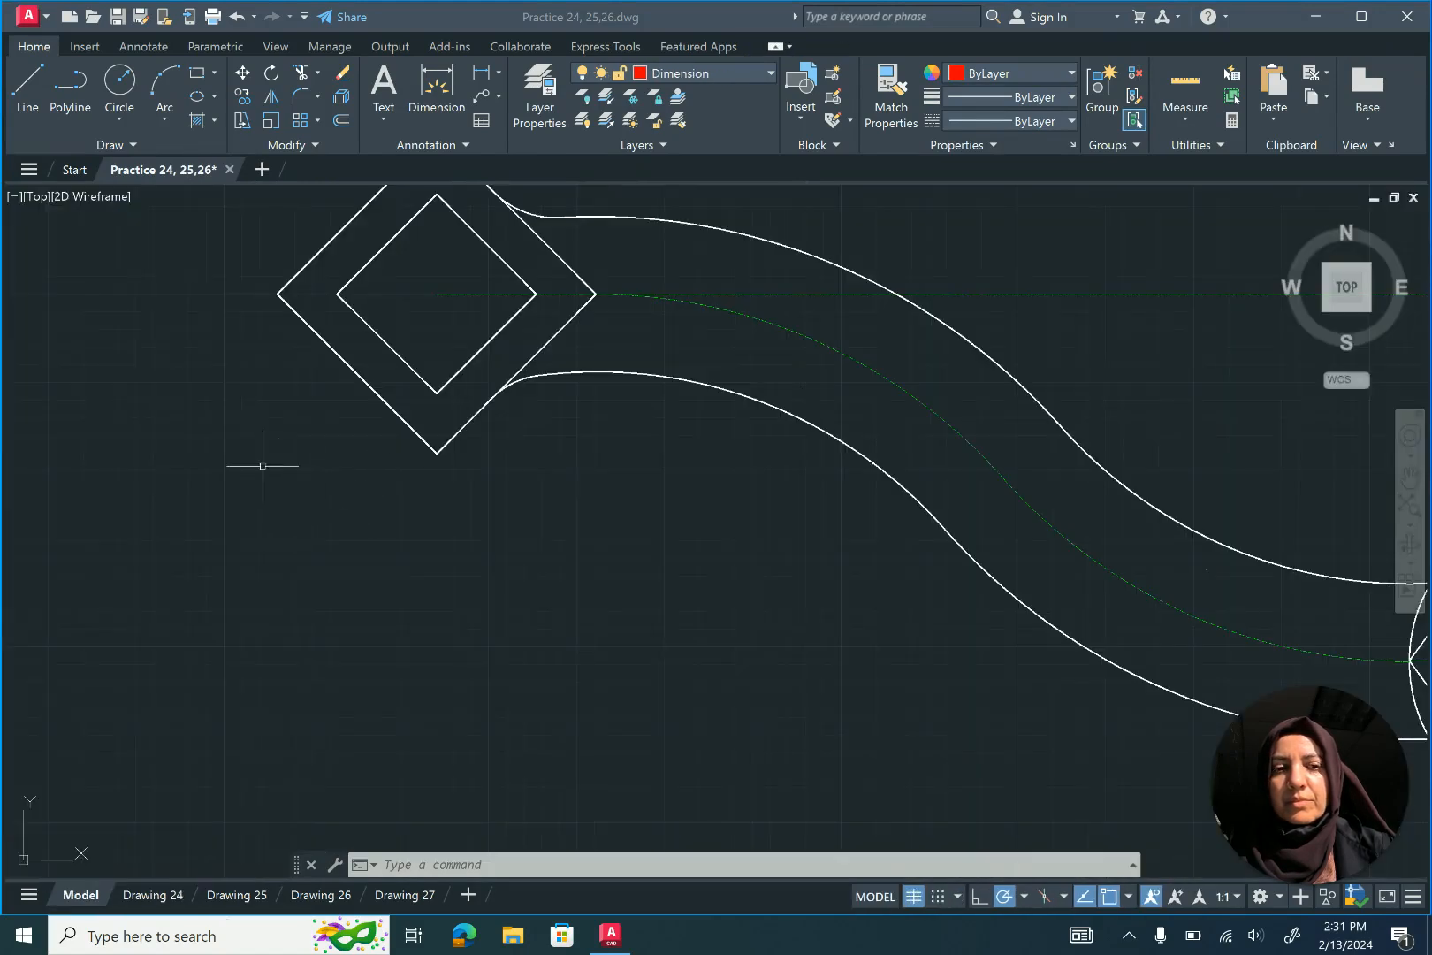
Step: Draw an axis-end ellipse across the handle between the points where its edge arcs meet, with a 5.5 distance to the other axis
{"action": "scroll", "coordinate": [263, 466], "scroll_direction": "down", "scroll_amount": 4}
{"action": "scroll", "coordinate": [451, 473], "scroll_direction": "up", "scroll_amount": 2}
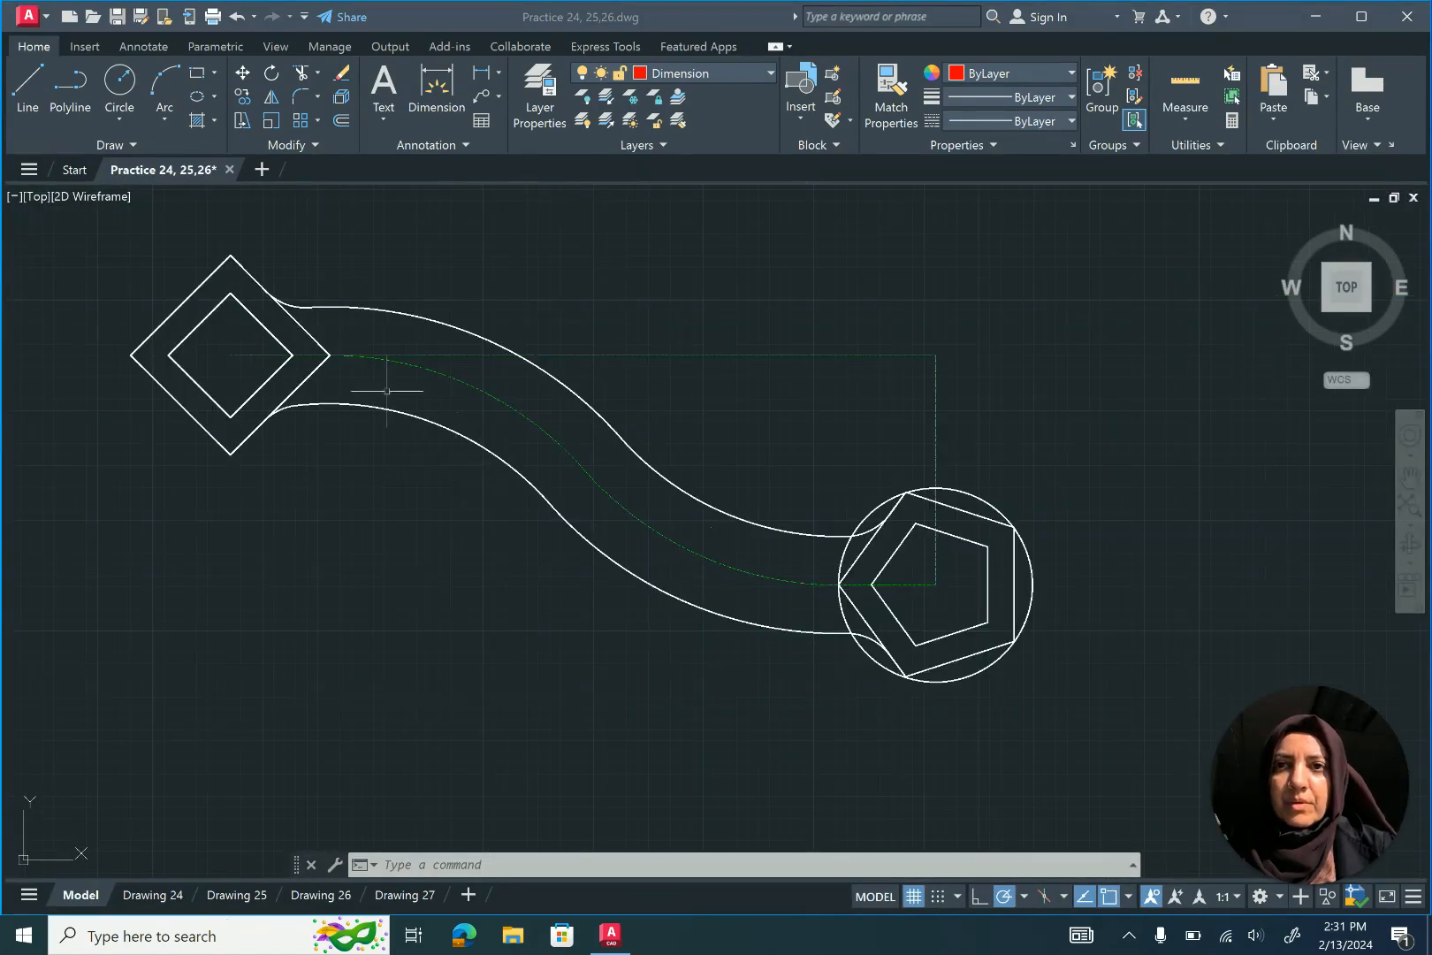
{"action": "left_click", "coordinate": [213, 96]}
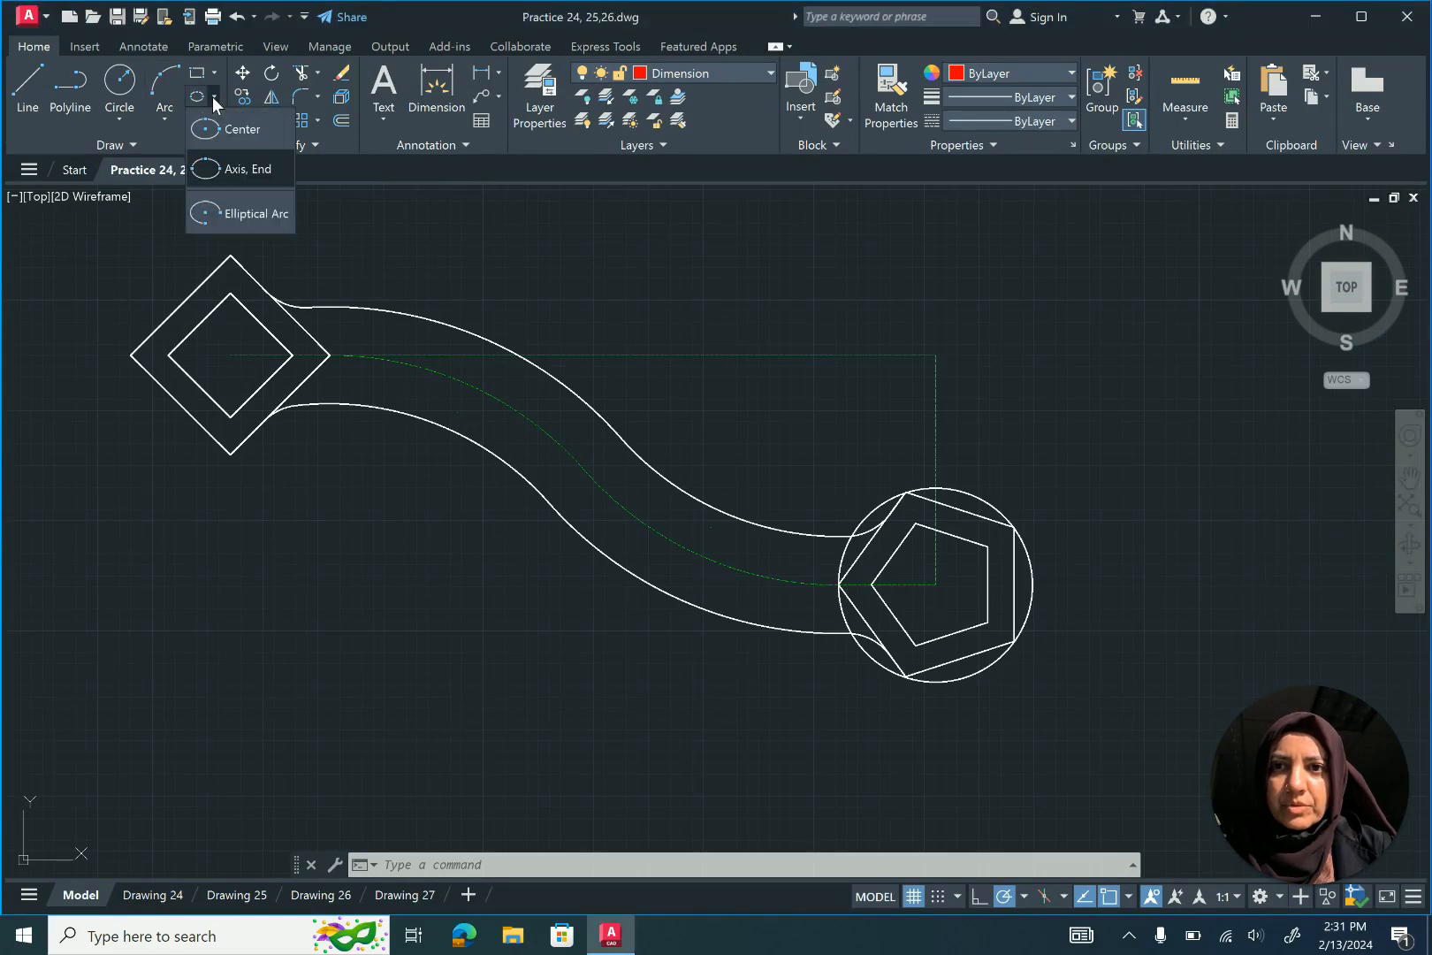
{"action": "left_click", "coordinate": [211, 168]}
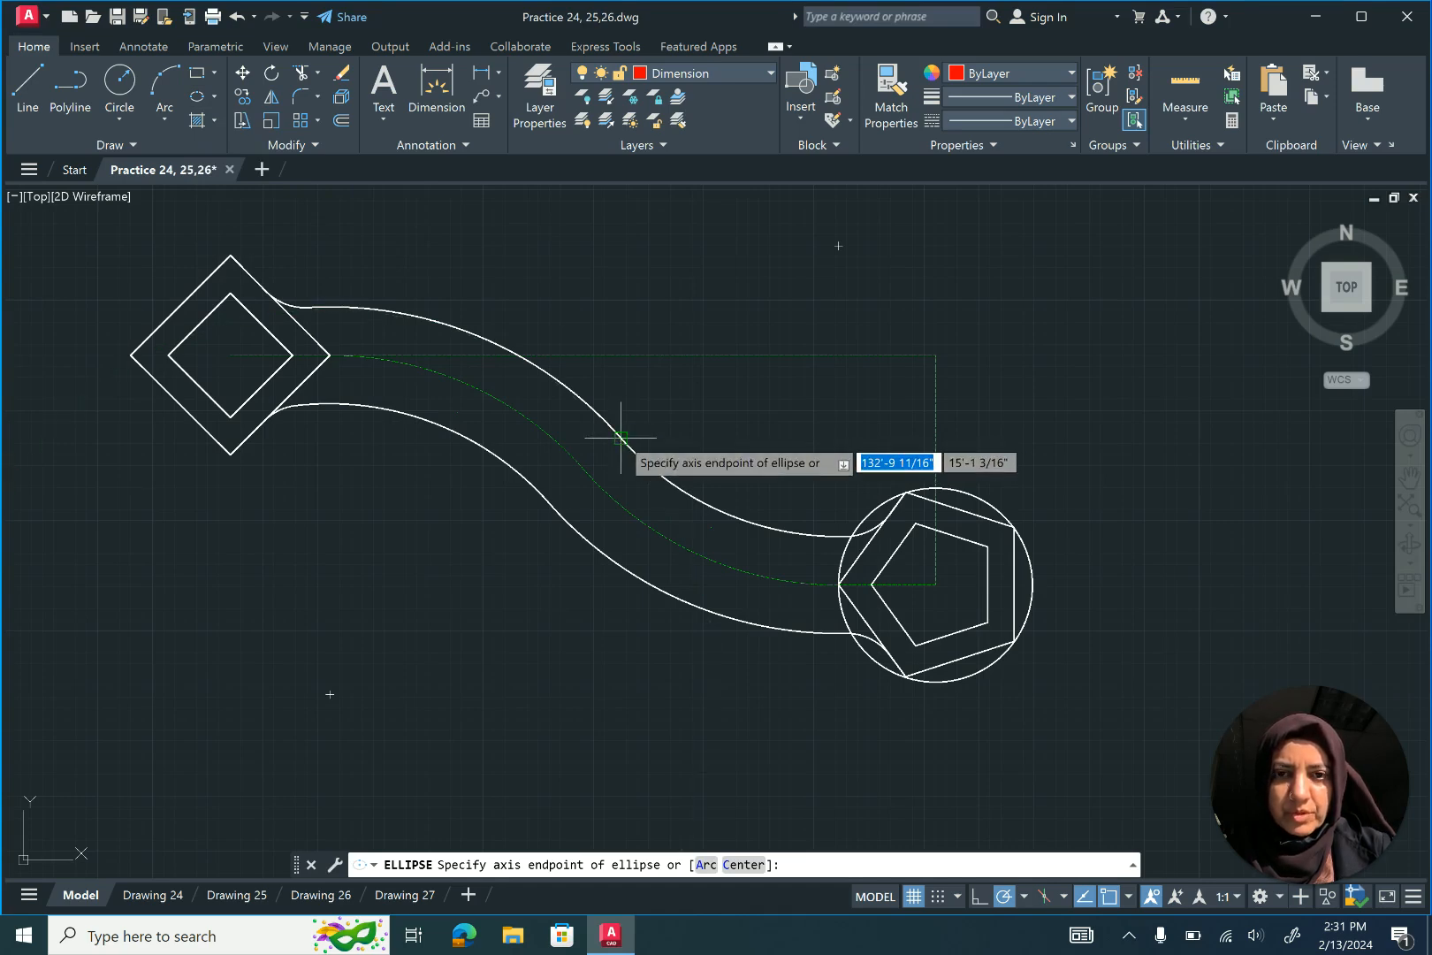
{"action": "left_click", "coordinate": [621, 438]}
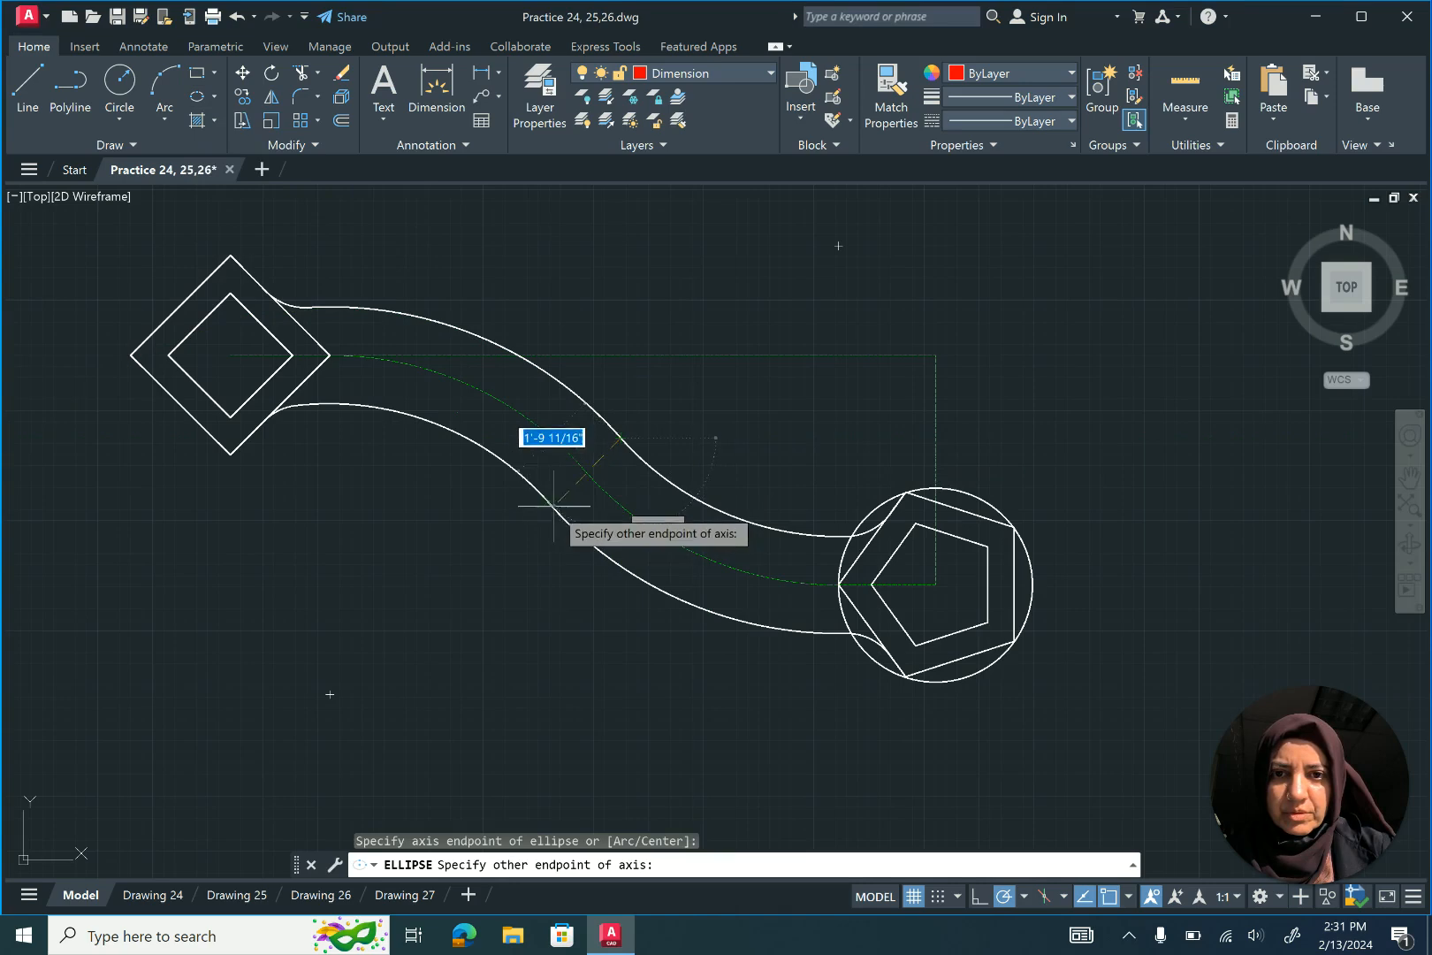
{"action": "scroll", "coordinate": [548, 500], "scroll_direction": "up", "scroll_amount": 4}
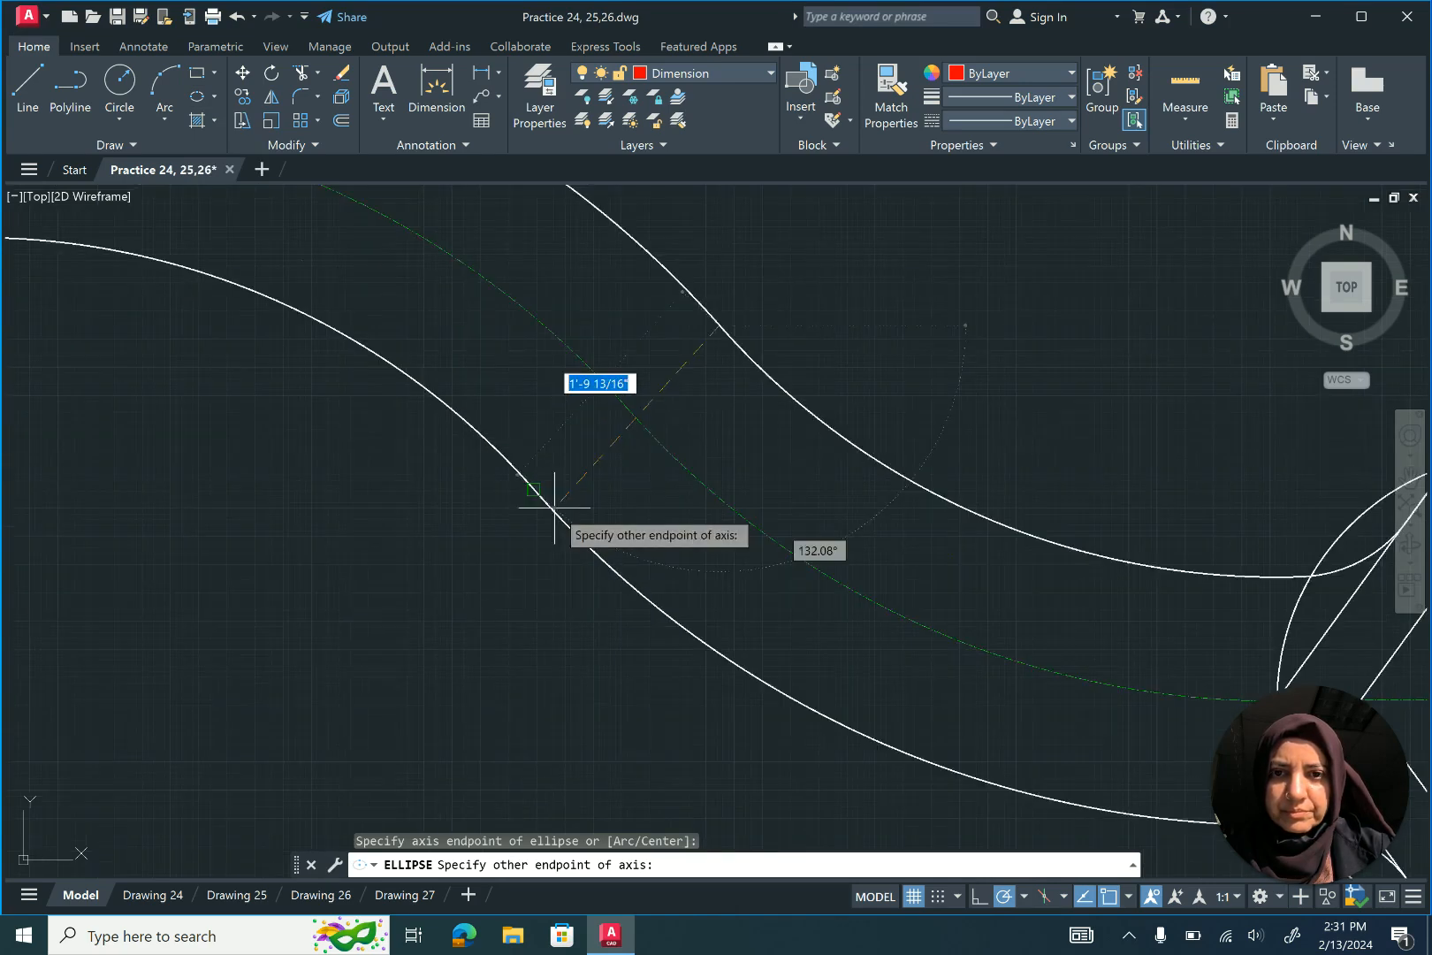
{"action": "left_click", "coordinate": [541, 488]}
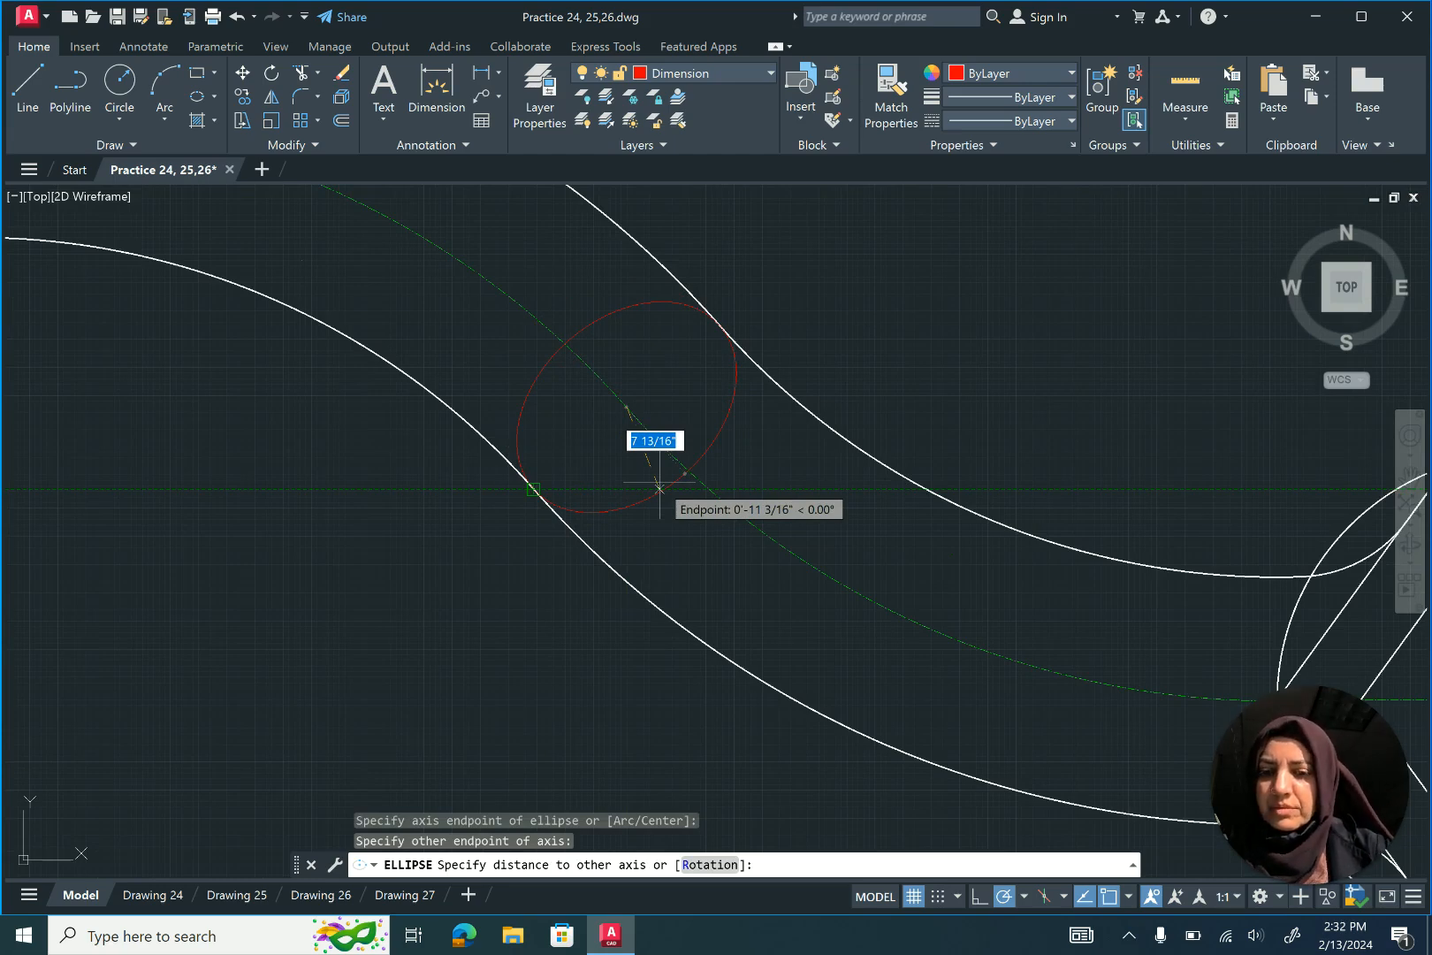
{"action": "type", "text": "5"}
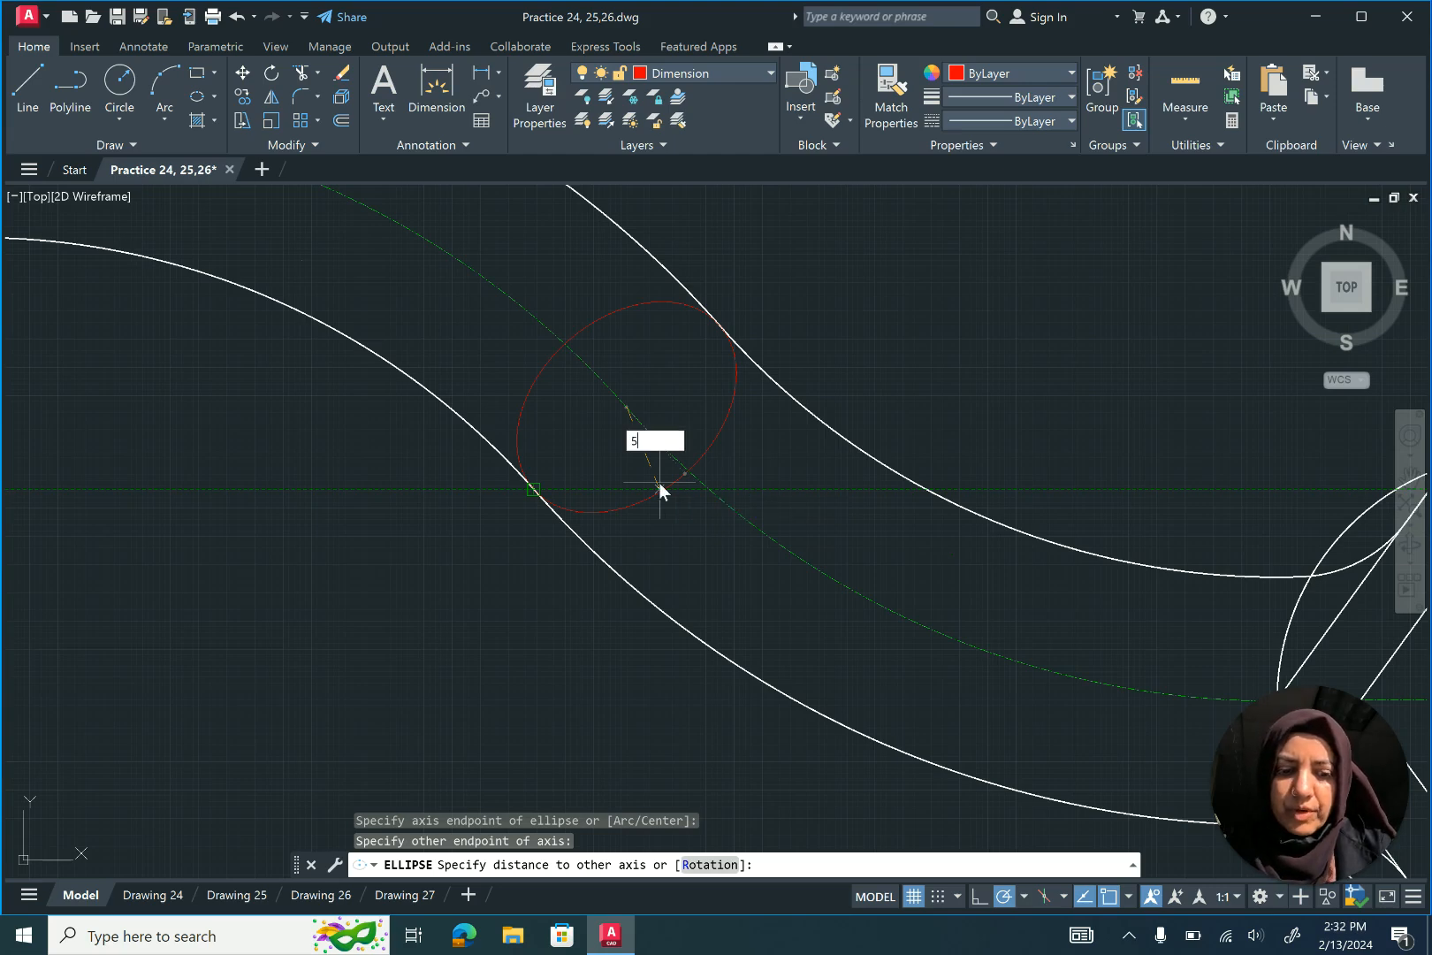
{"action": "type", "text": ".5"}
{"action": "key", "text": "Return"}
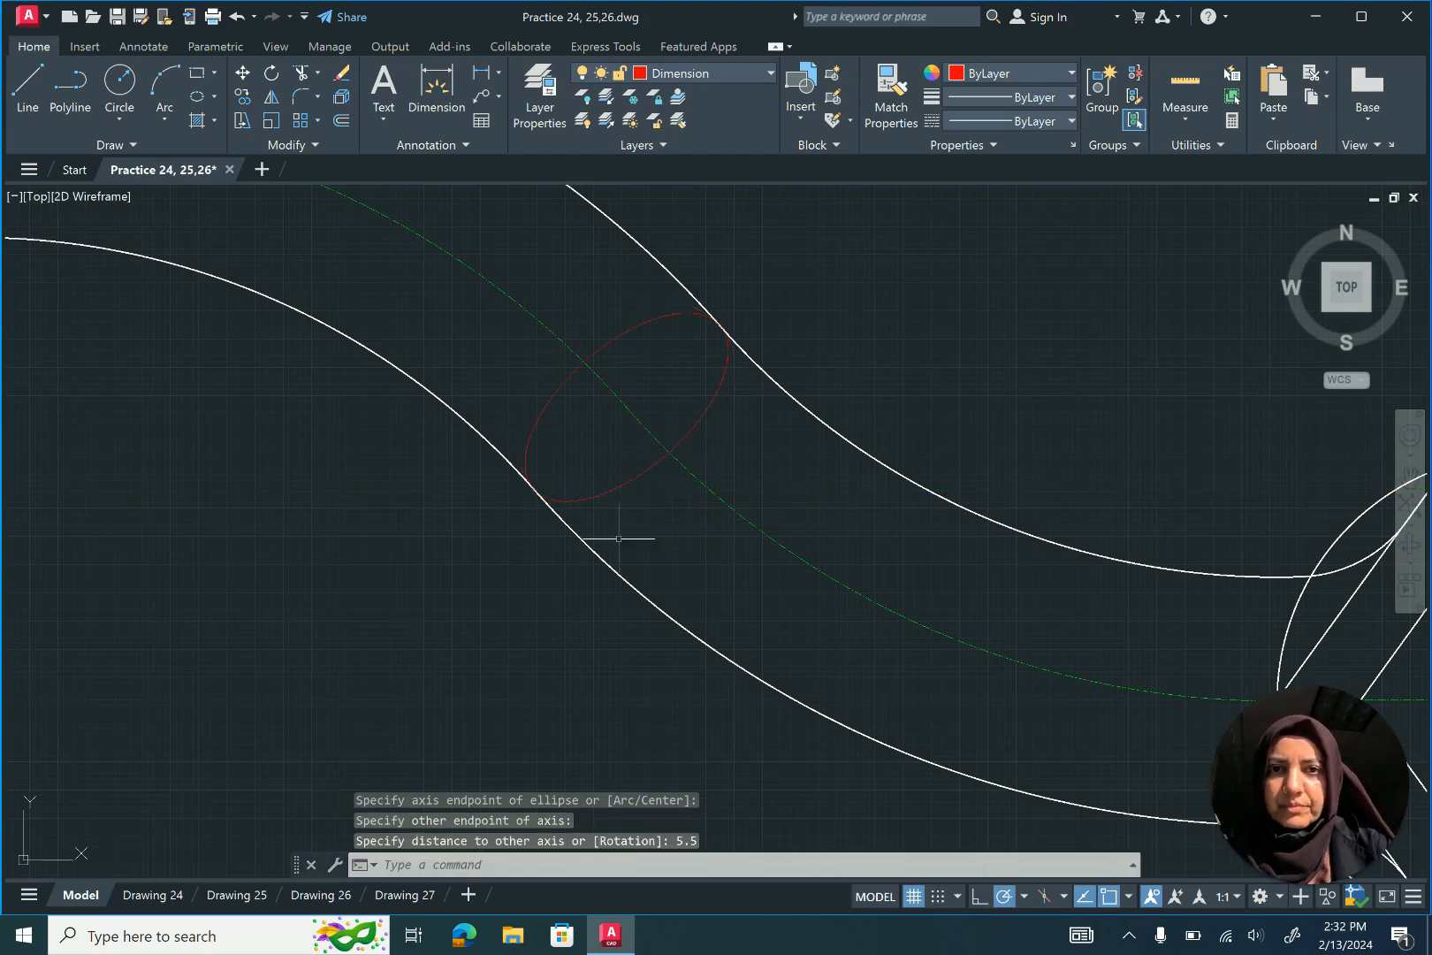
Step: Match the ellipse's properties to those of the upper handle edge
{"action": "left_click", "coordinate": [911, 86]}
{"action": "left_click", "coordinate": [778, 382]}
{"action": "left_click", "coordinate": [714, 397]}
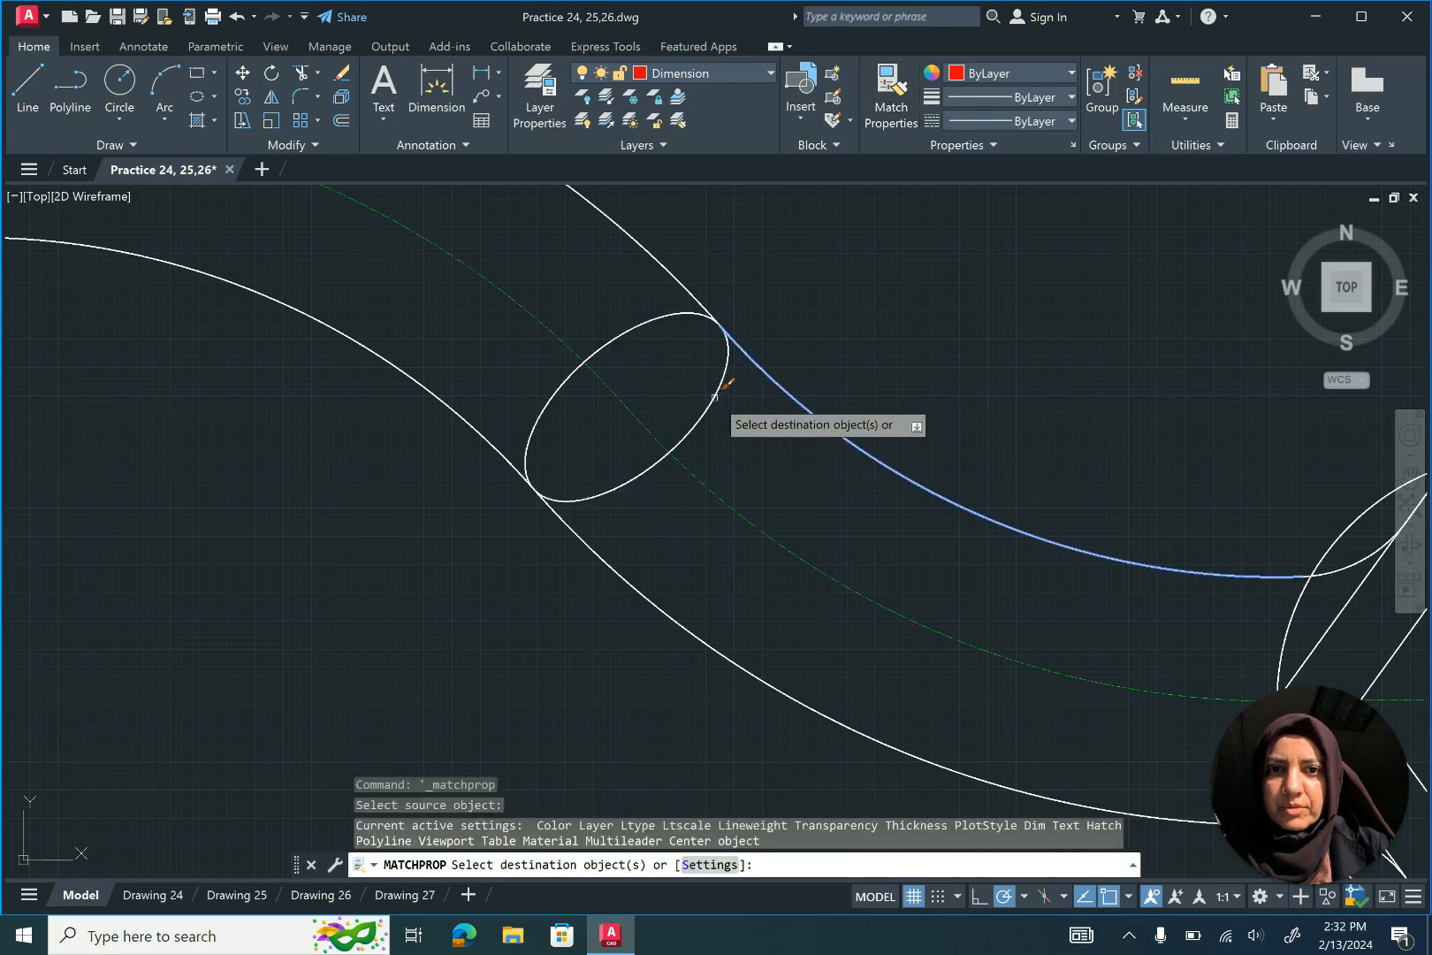
{"action": "right_click", "coordinate": [809, 378]}
{"action": "left_click", "coordinate": [811, 379]}
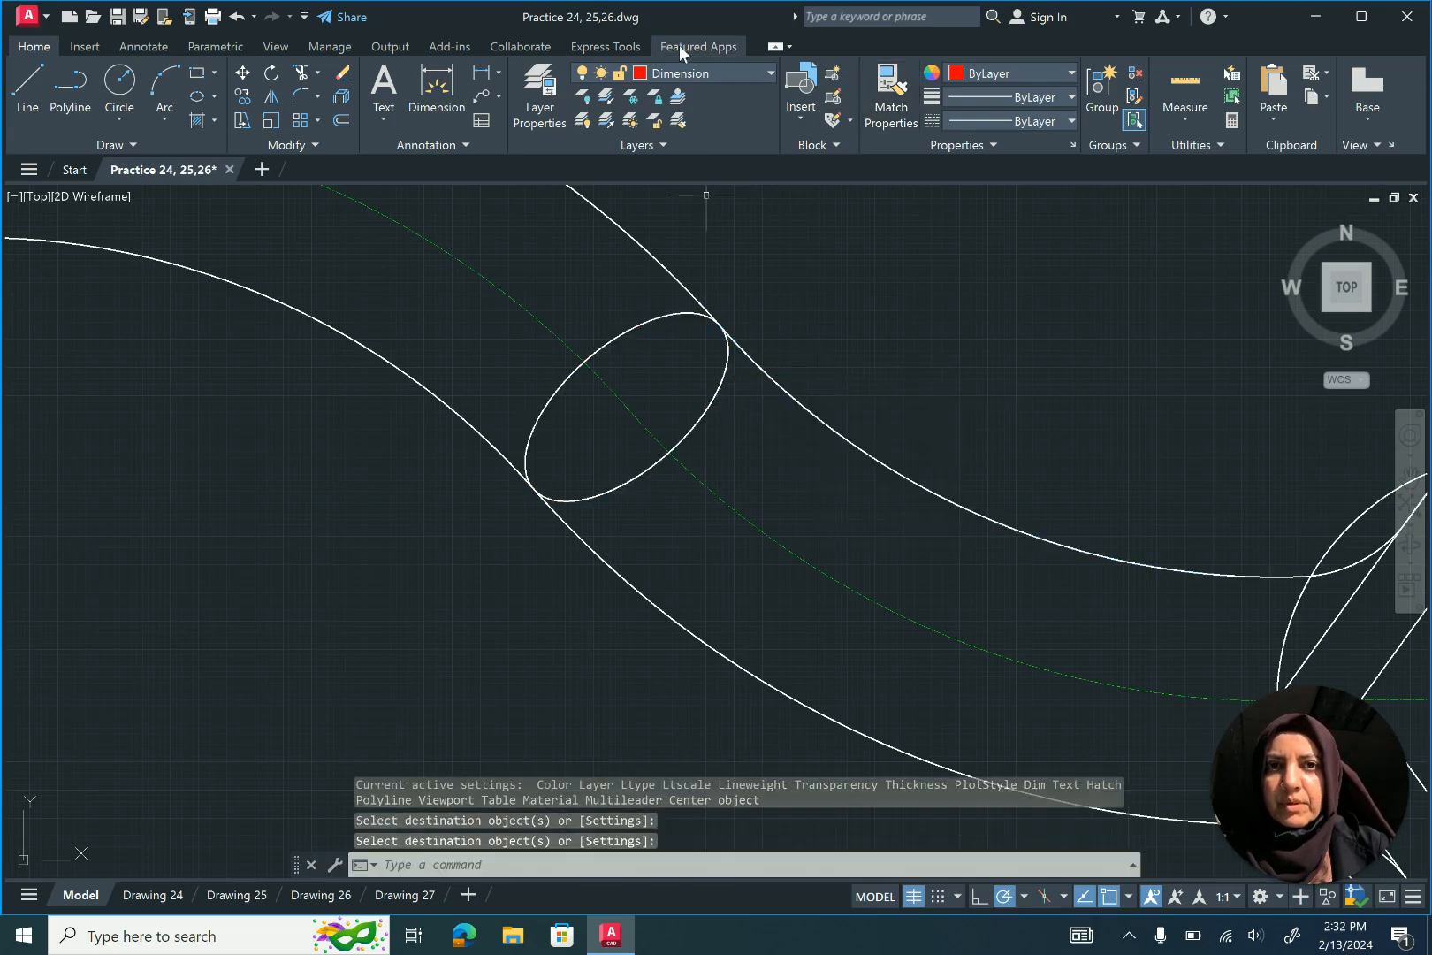
Step: Hatch both halves of the handle's elliptical cross-section with the ANSI31 pattern on the Construction layer
{"action": "left_click", "coordinate": [711, 73]}
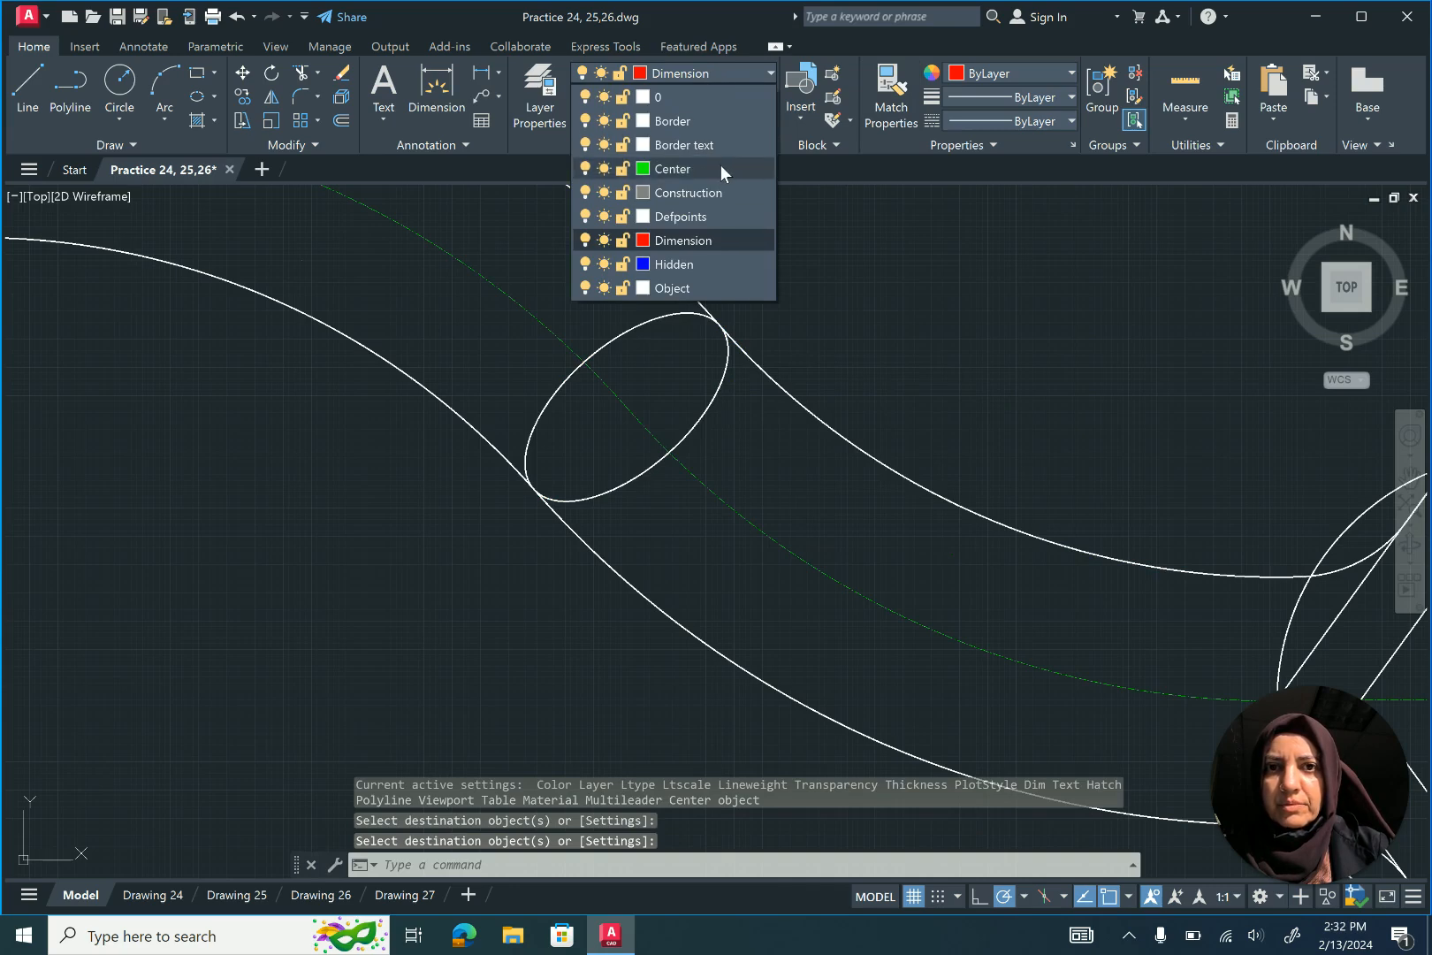
{"action": "left_click", "coordinate": [720, 190]}
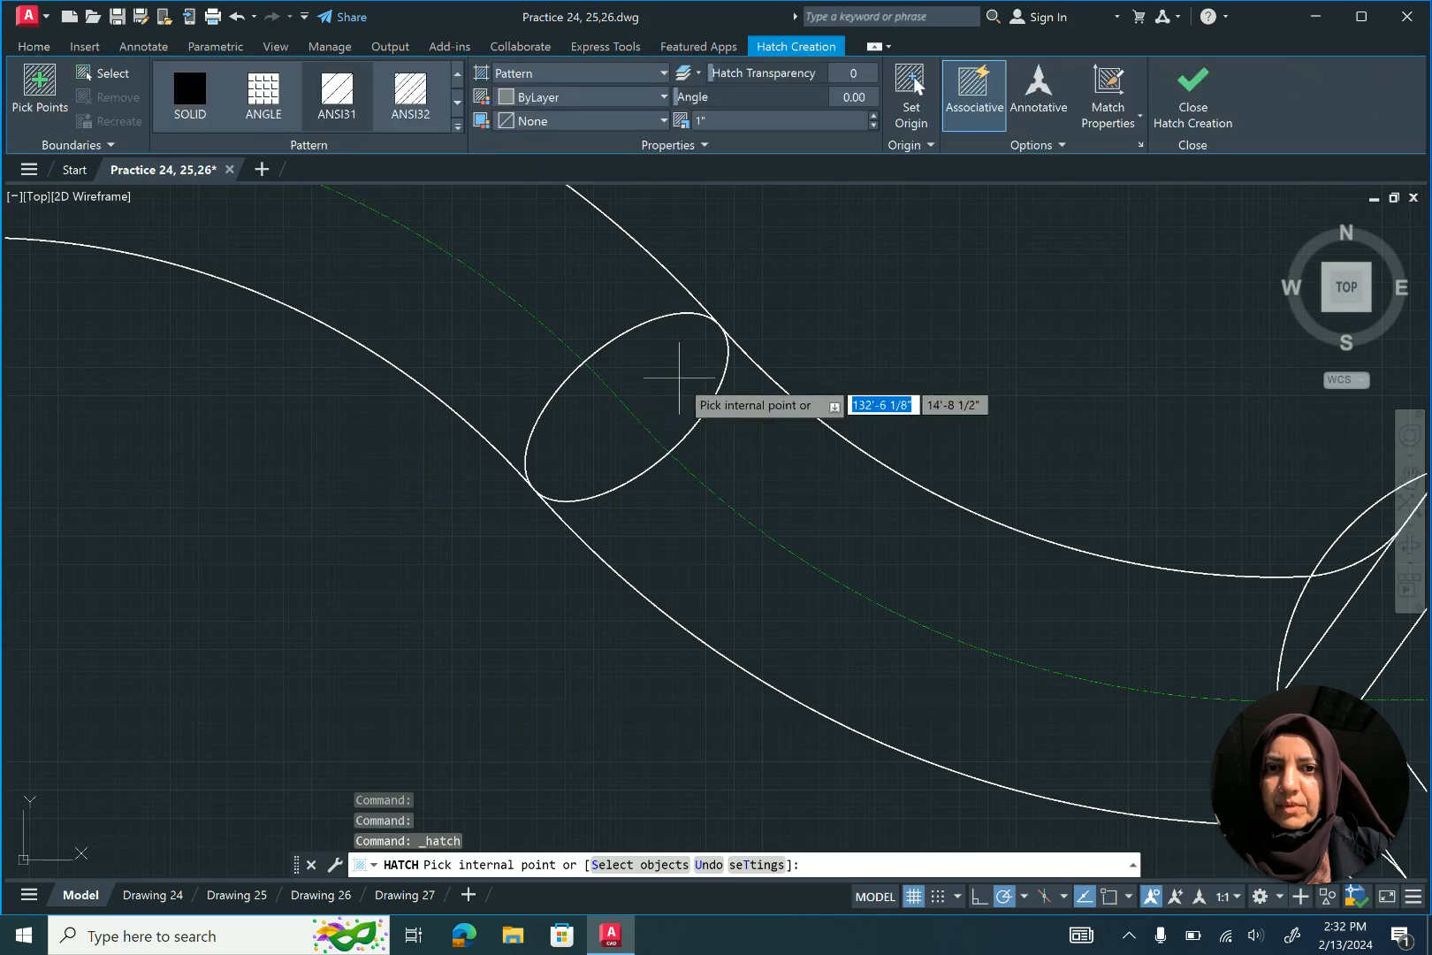
{"action": "left_click", "coordinate": [341, 108]}
{"action": "left_click", "coordinate": [640, 353]}
{"action": "left_click", "coordinate": [572, 428]}
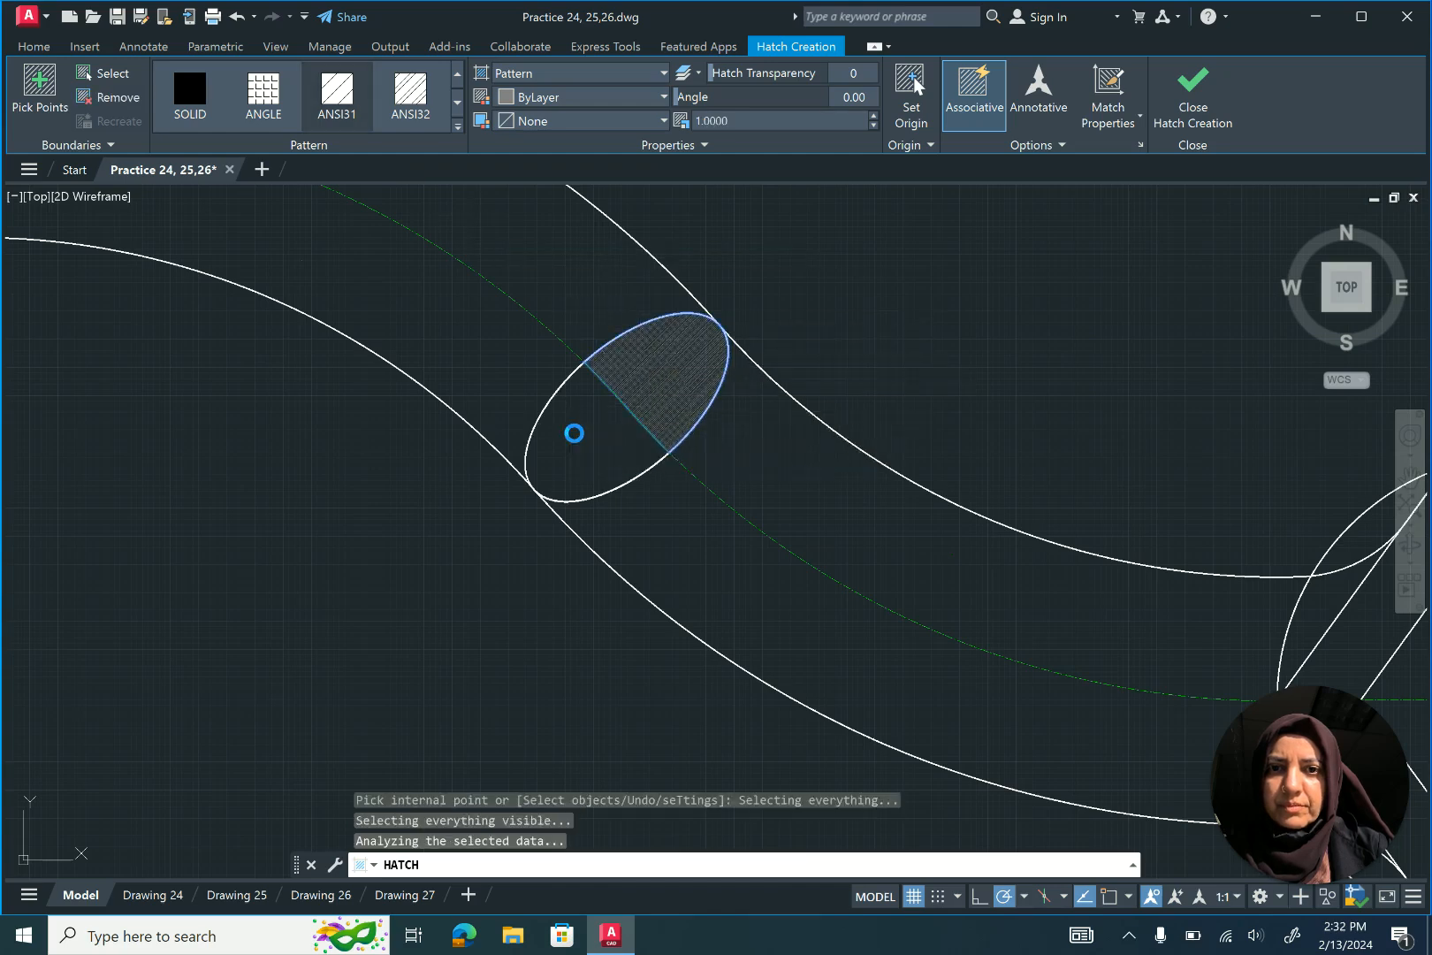
Step: Set the ellipse hatch's scale to 25 and its angle to 135, and finish the hatch
{"action": "left_click", "coordinate": [745, 119]}
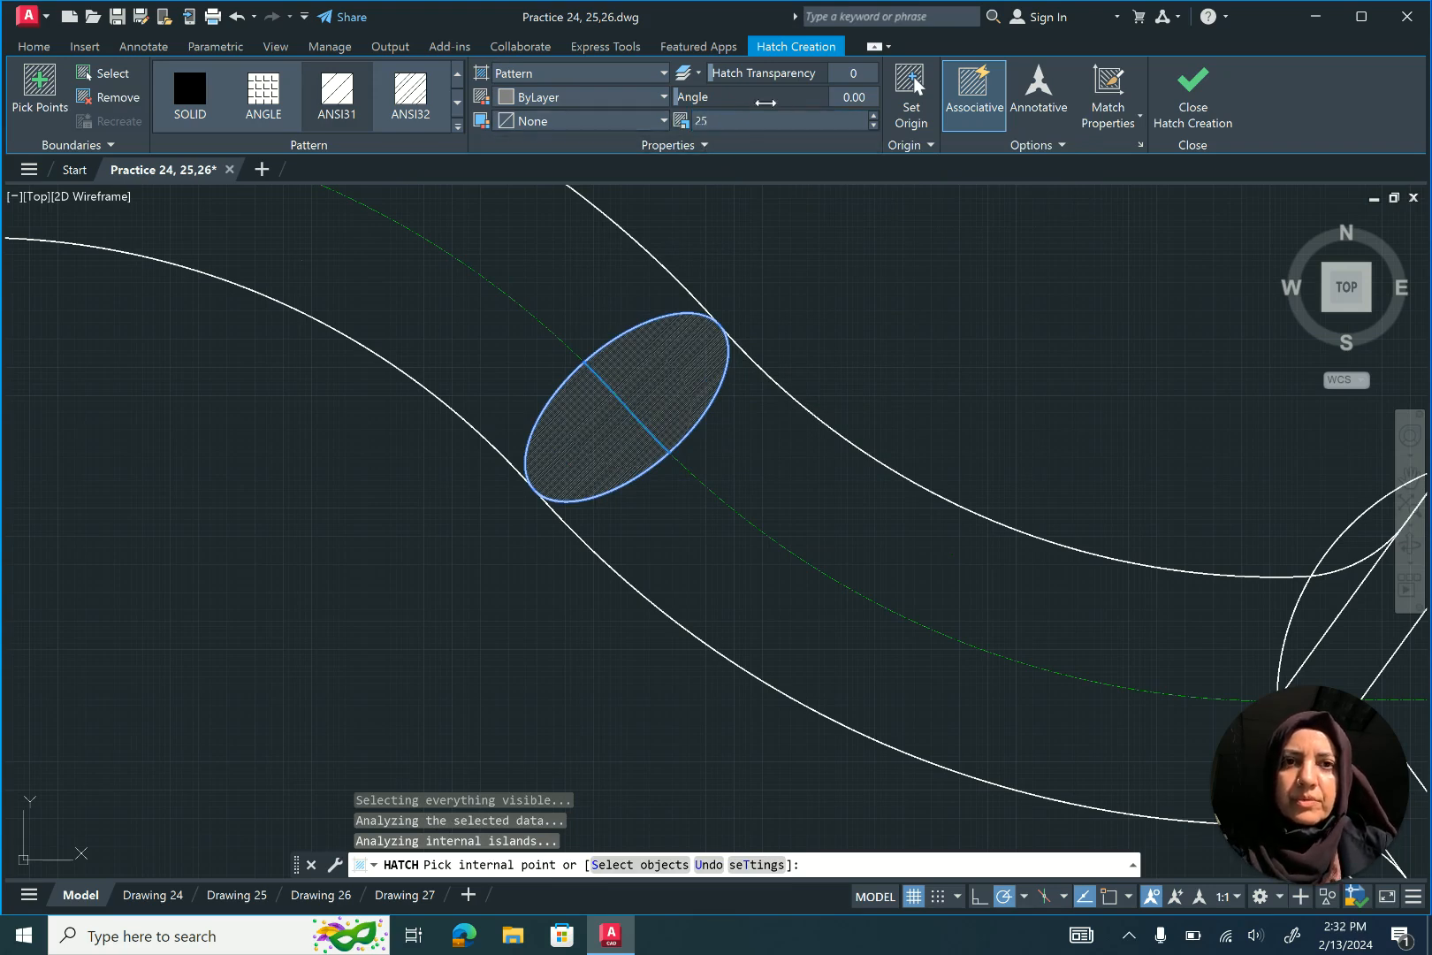
{"action": "key", "text": "Return"}
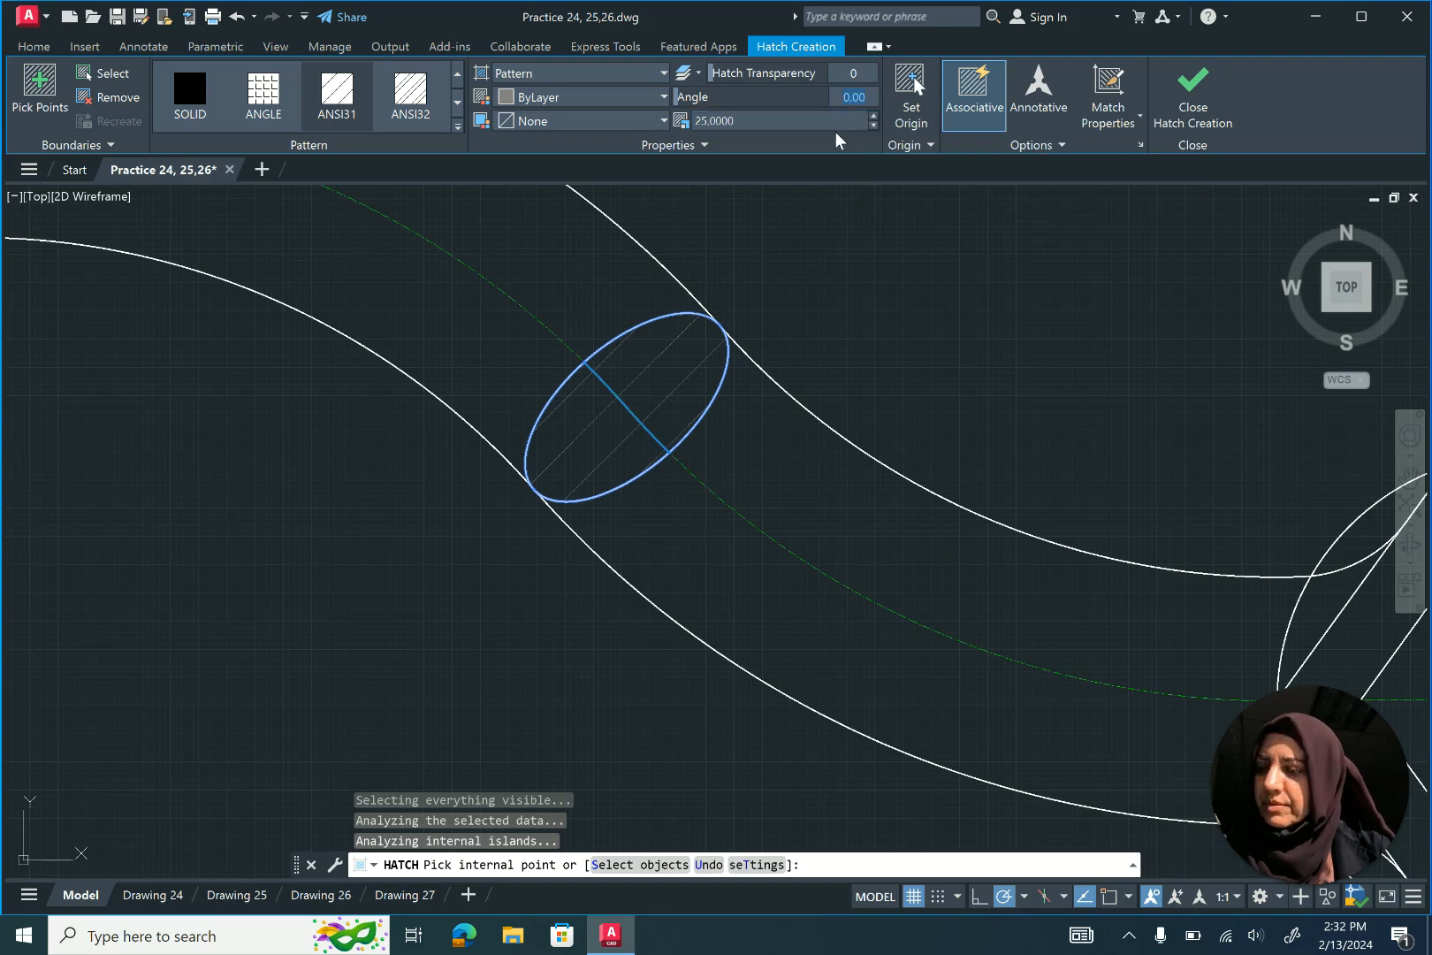
{"action": "type", "text": "135"}
{"action": "key", "text": "Return"}
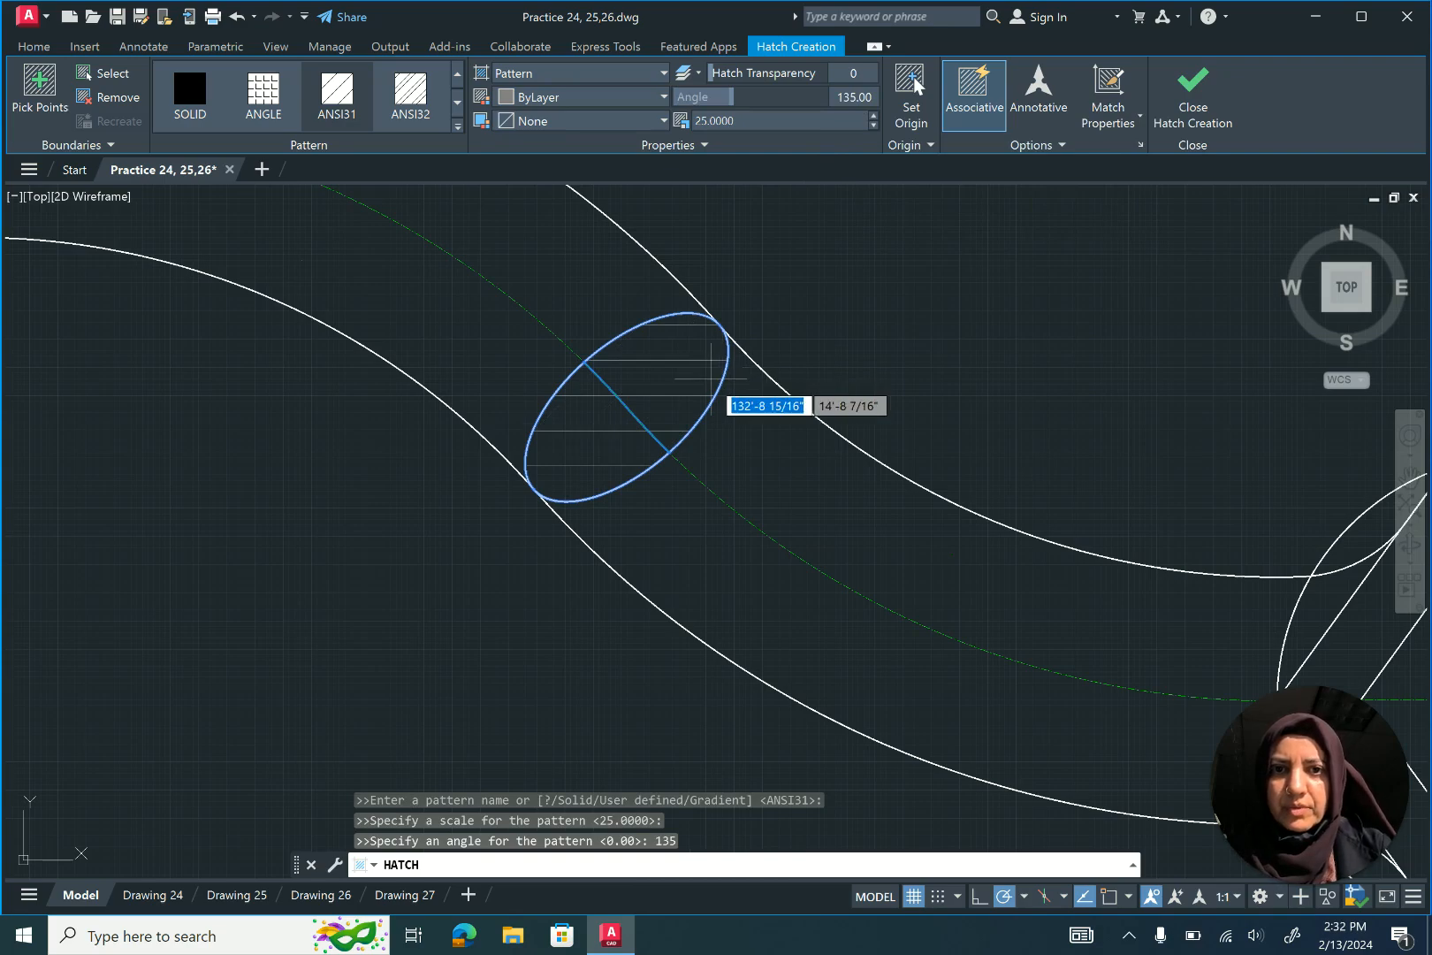
{"action": "key", "text": "Return"}
Step: Open the Drawing 27 layout and delete all the leftover red dimensions beside the sheet
{"action": "scroll", "coordinate": [674, 473], "scroll_direction": "down", "scroll_amount": 4}
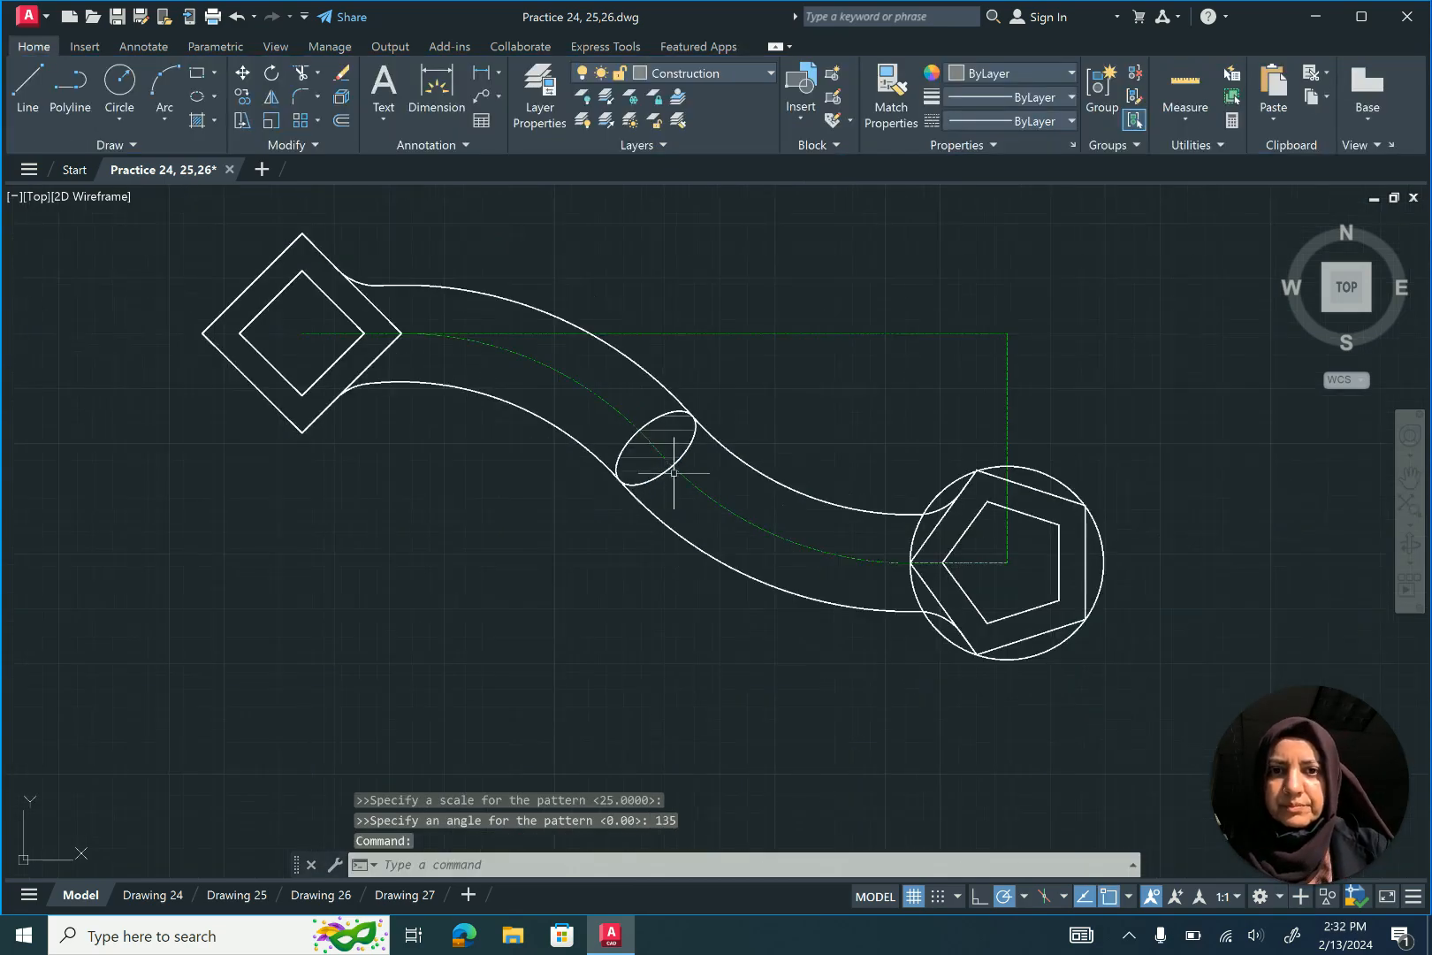
{"action": "scroll", "coordinate": [839, 522], "scroll_direction": "down", "scroll_amount": 2}
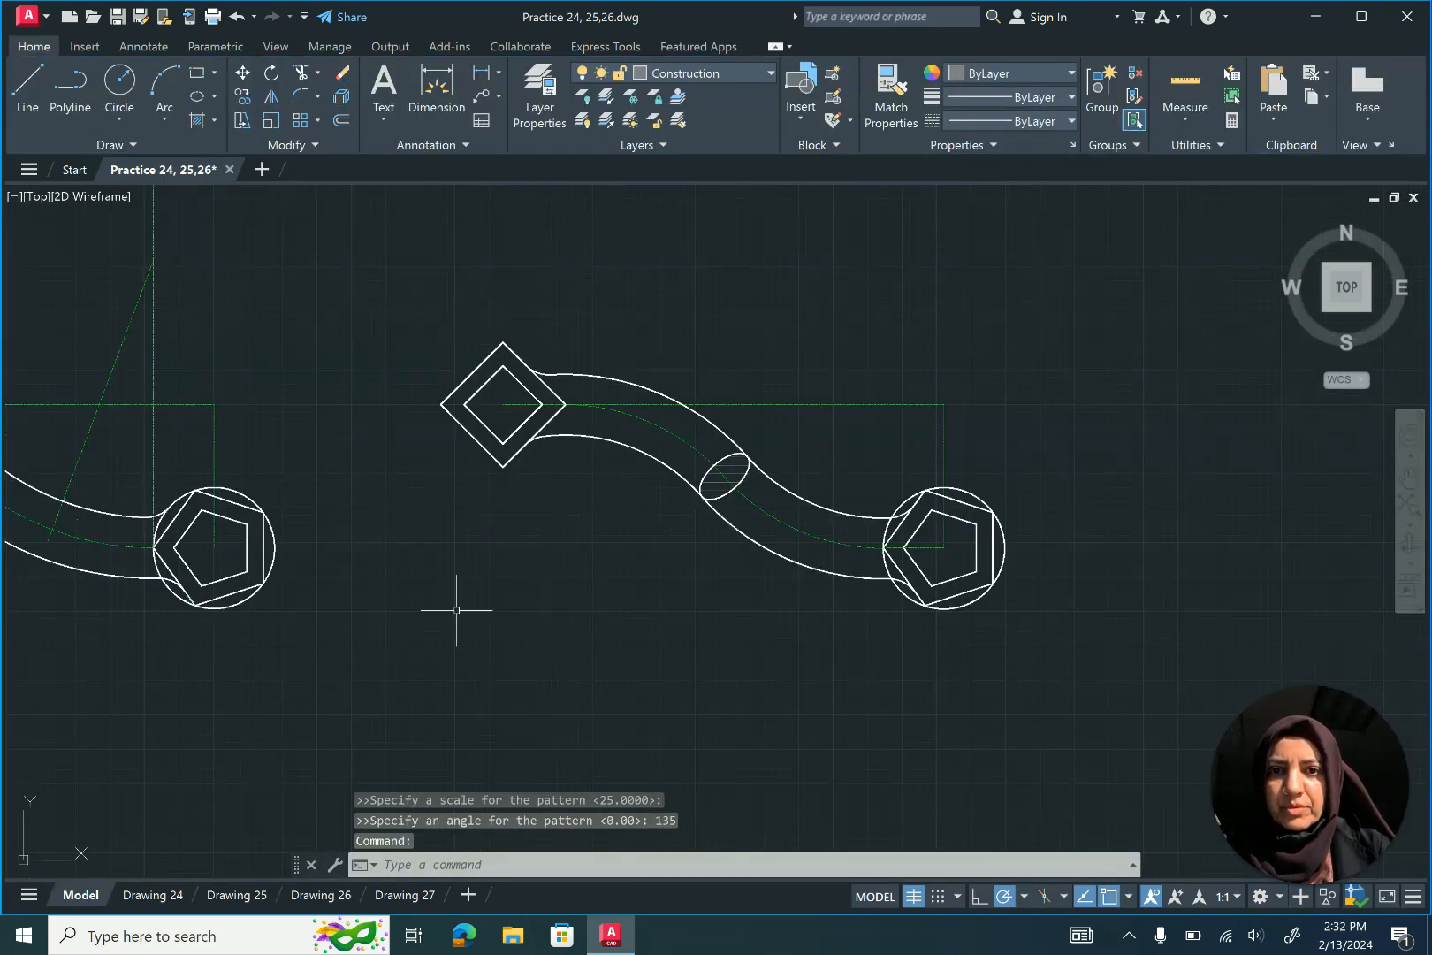
{"action": "scroll", "coordinate": [447, 649], "scroll_direction": "up", "scroll_amount": 6}
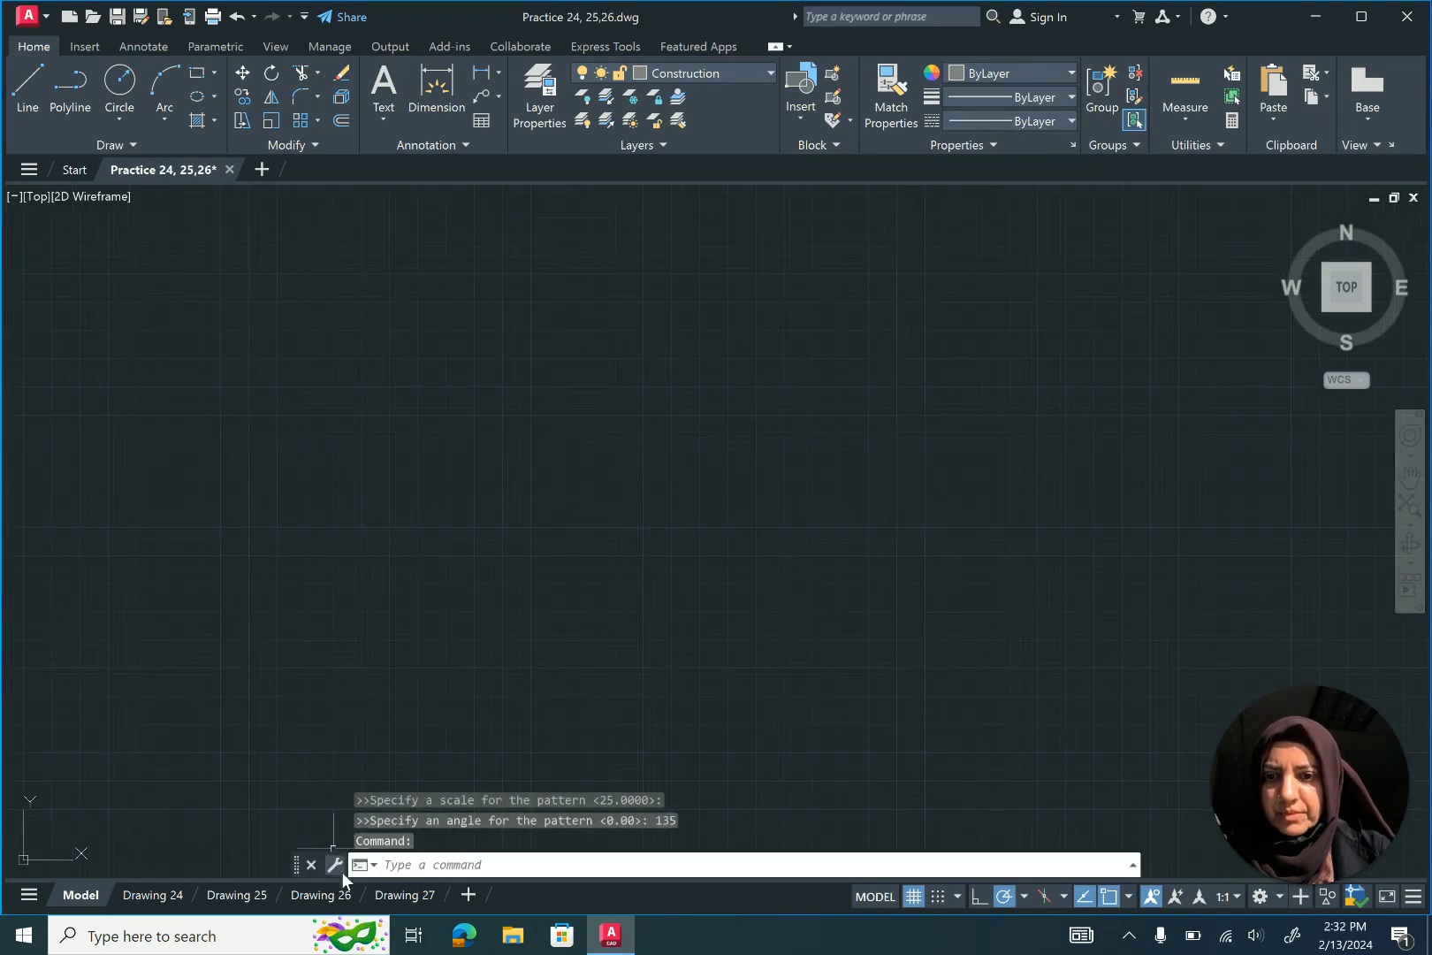
{"action": "left_click", "coordinate": [420, 896]}
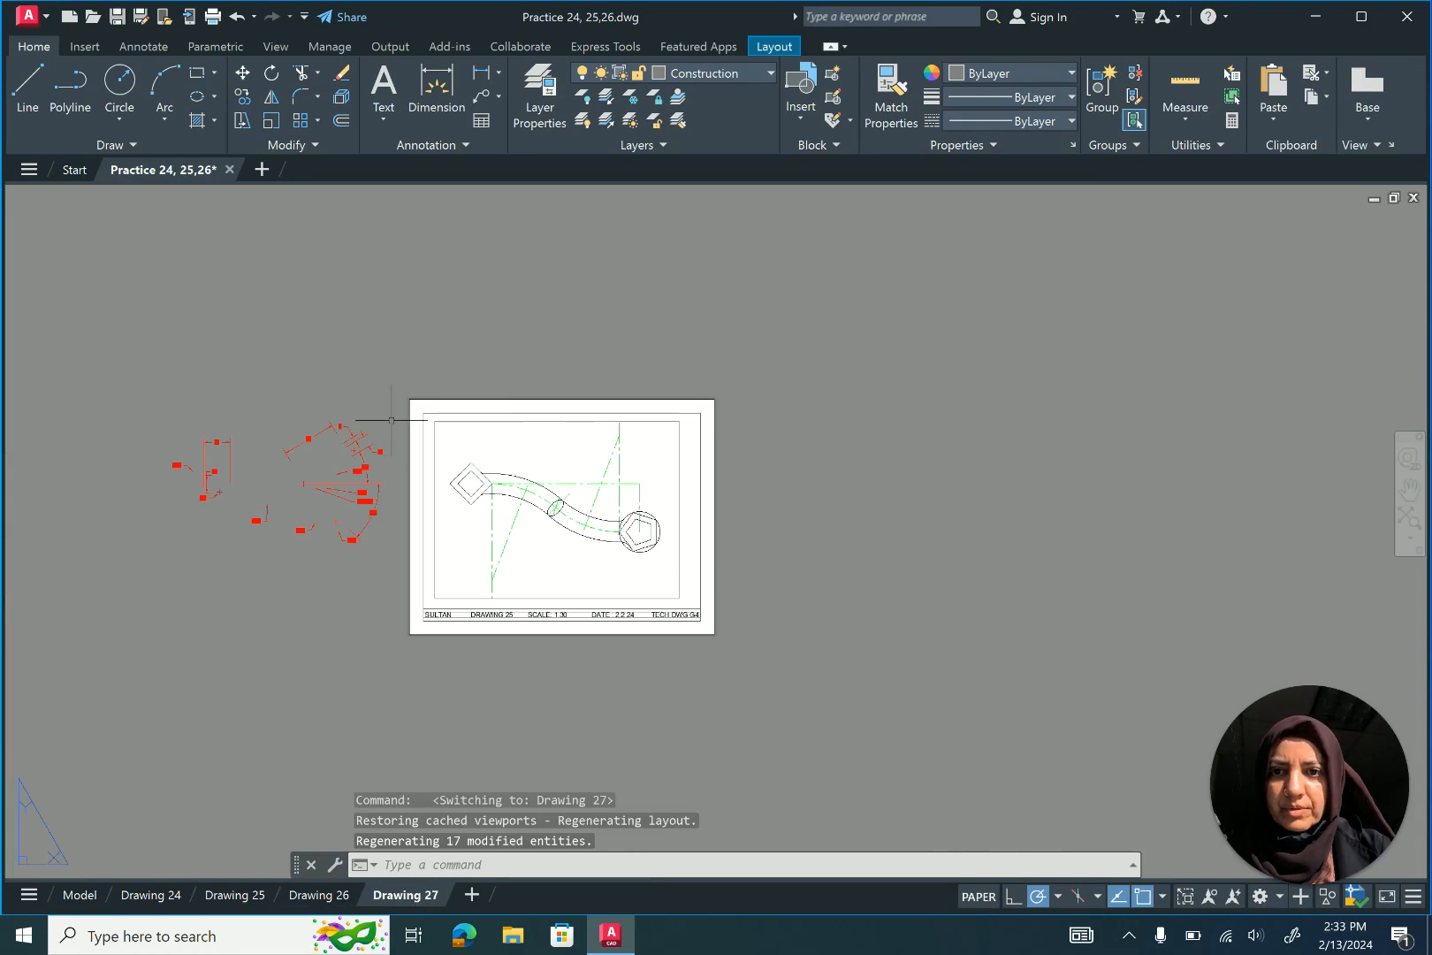
{"action": "left_click", "coordinate": [389, 426]}
{"action": "left_click", "coordinate": [166, 600]}
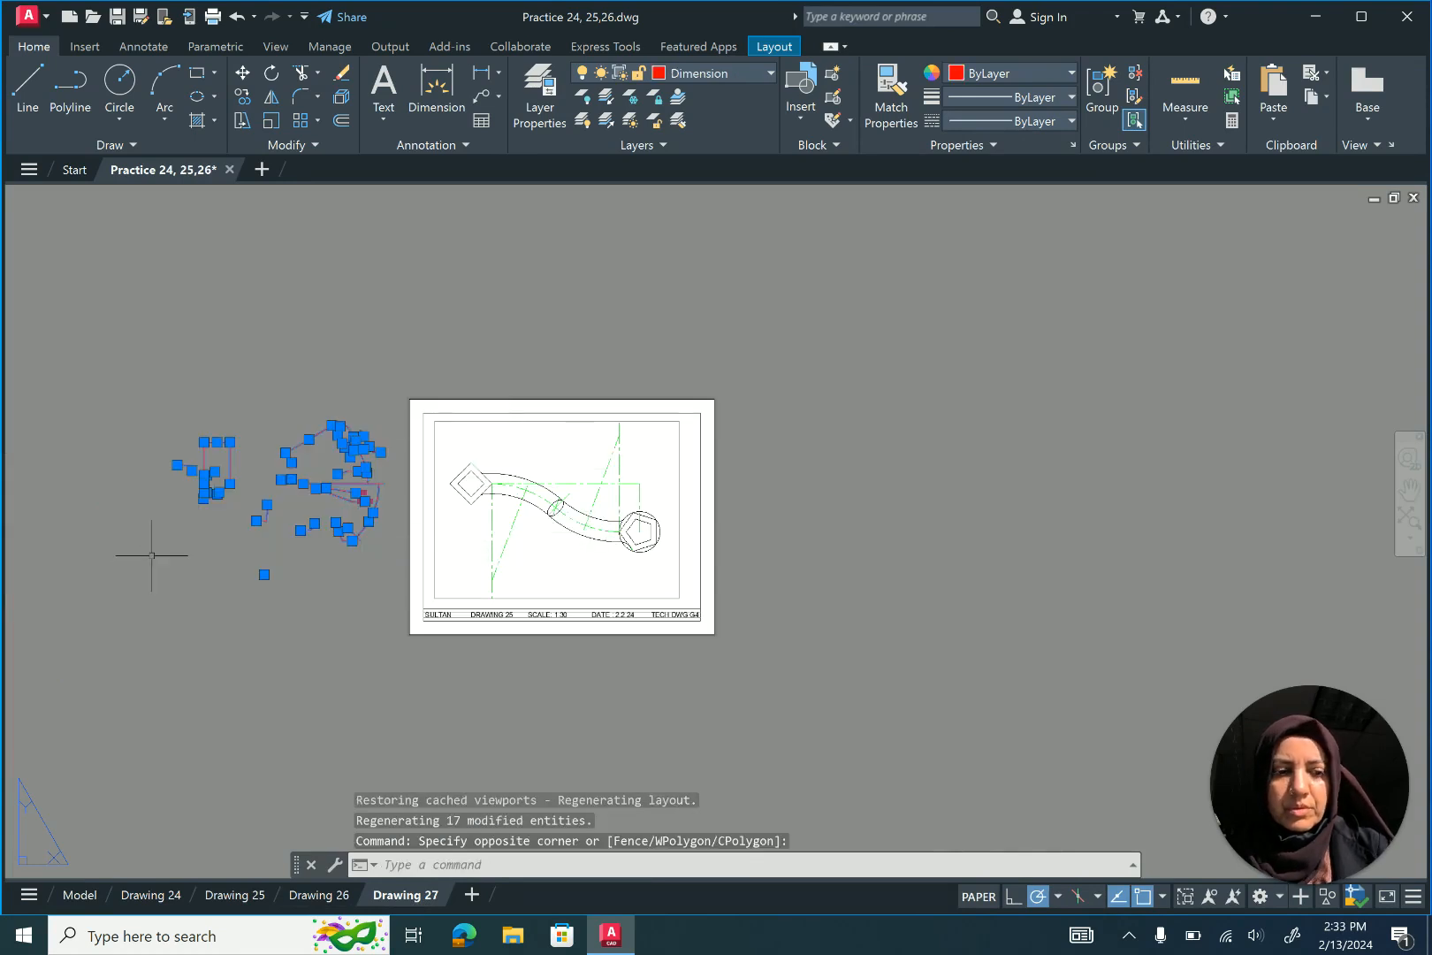
{"action": "key", "text": "Delete"}
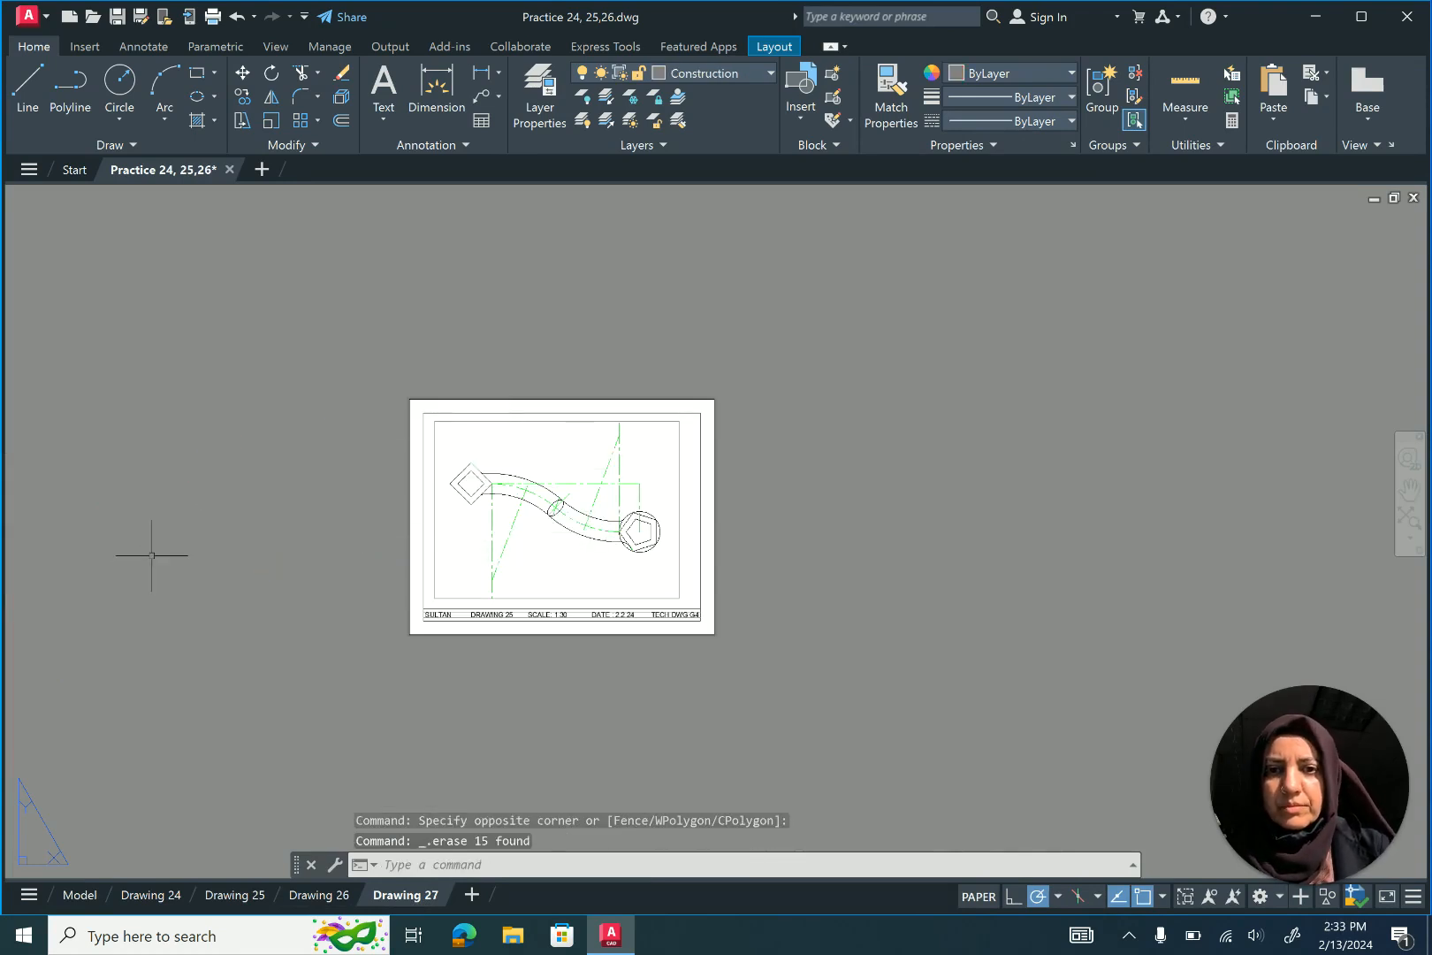
Step: Activate the Drawing 27 viewport and frame the newly drawn, hatched S-wrench in it
{"action": "scroll", "coordinate": [444, 557], "scroll_direction": "up", "scroll_amount": 4}
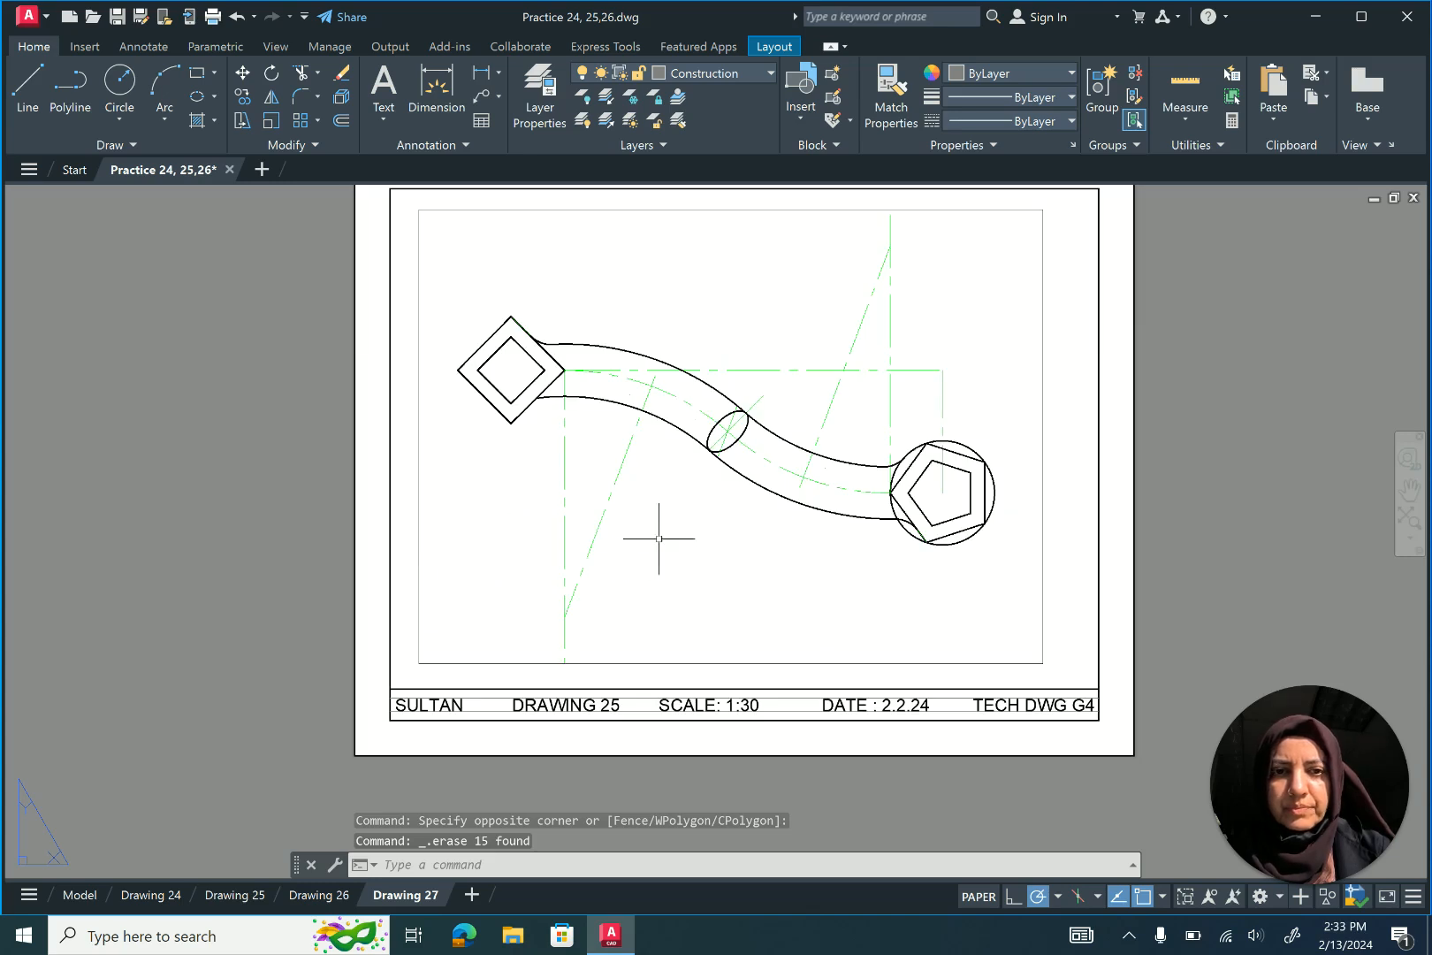
{"action": "double_click", "coordinate": [694, 522]}
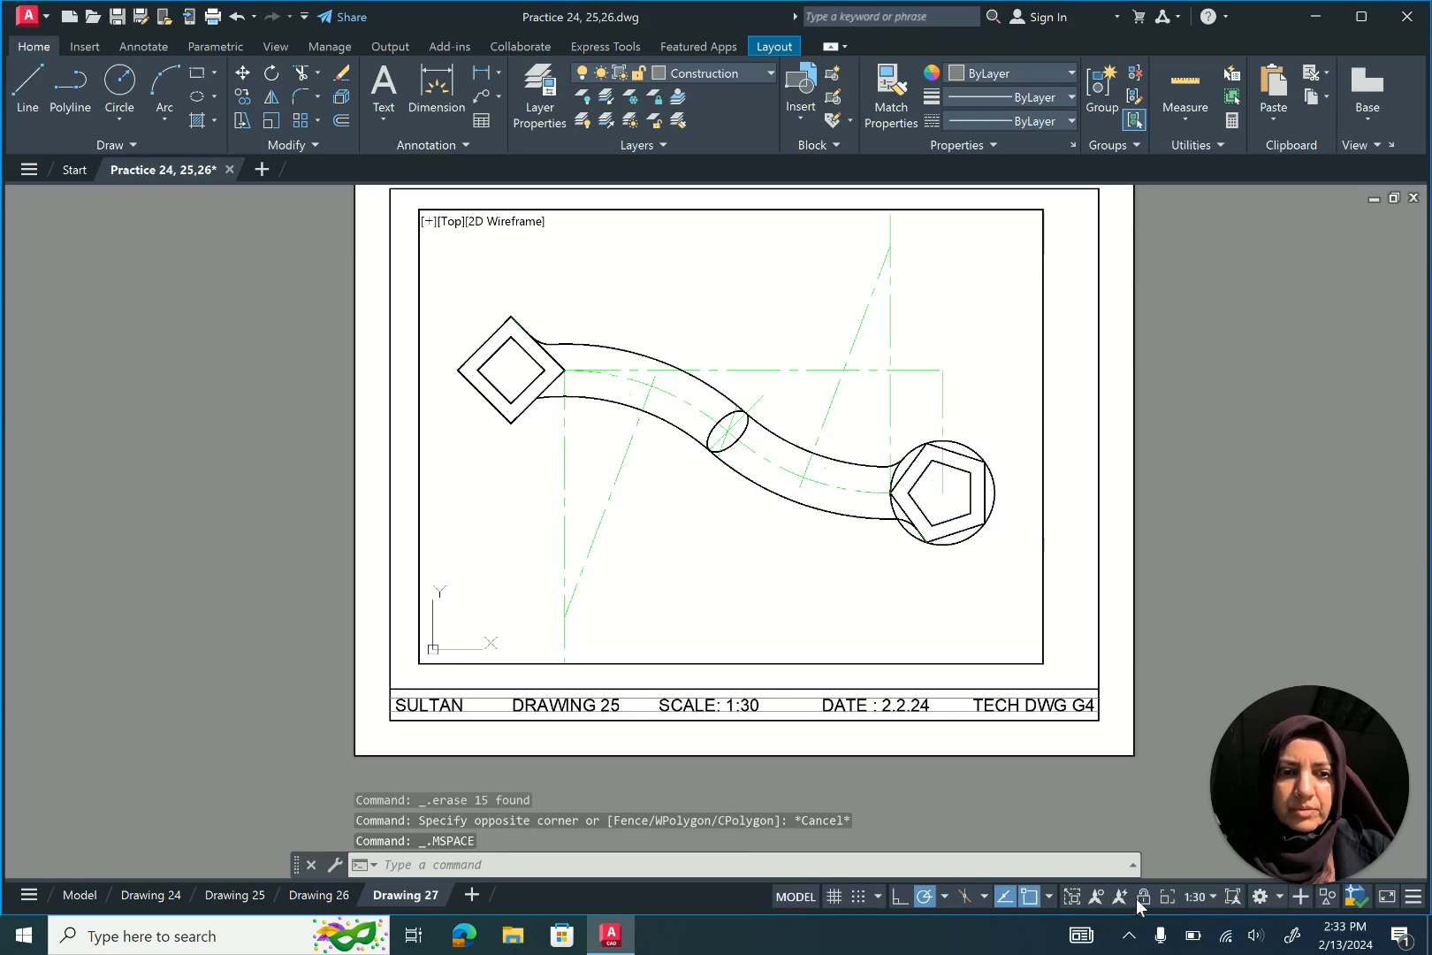
{"action": "scroll", "coordinate": [661, 489], "scroll_direction": "down", "scroll_amount": 2}
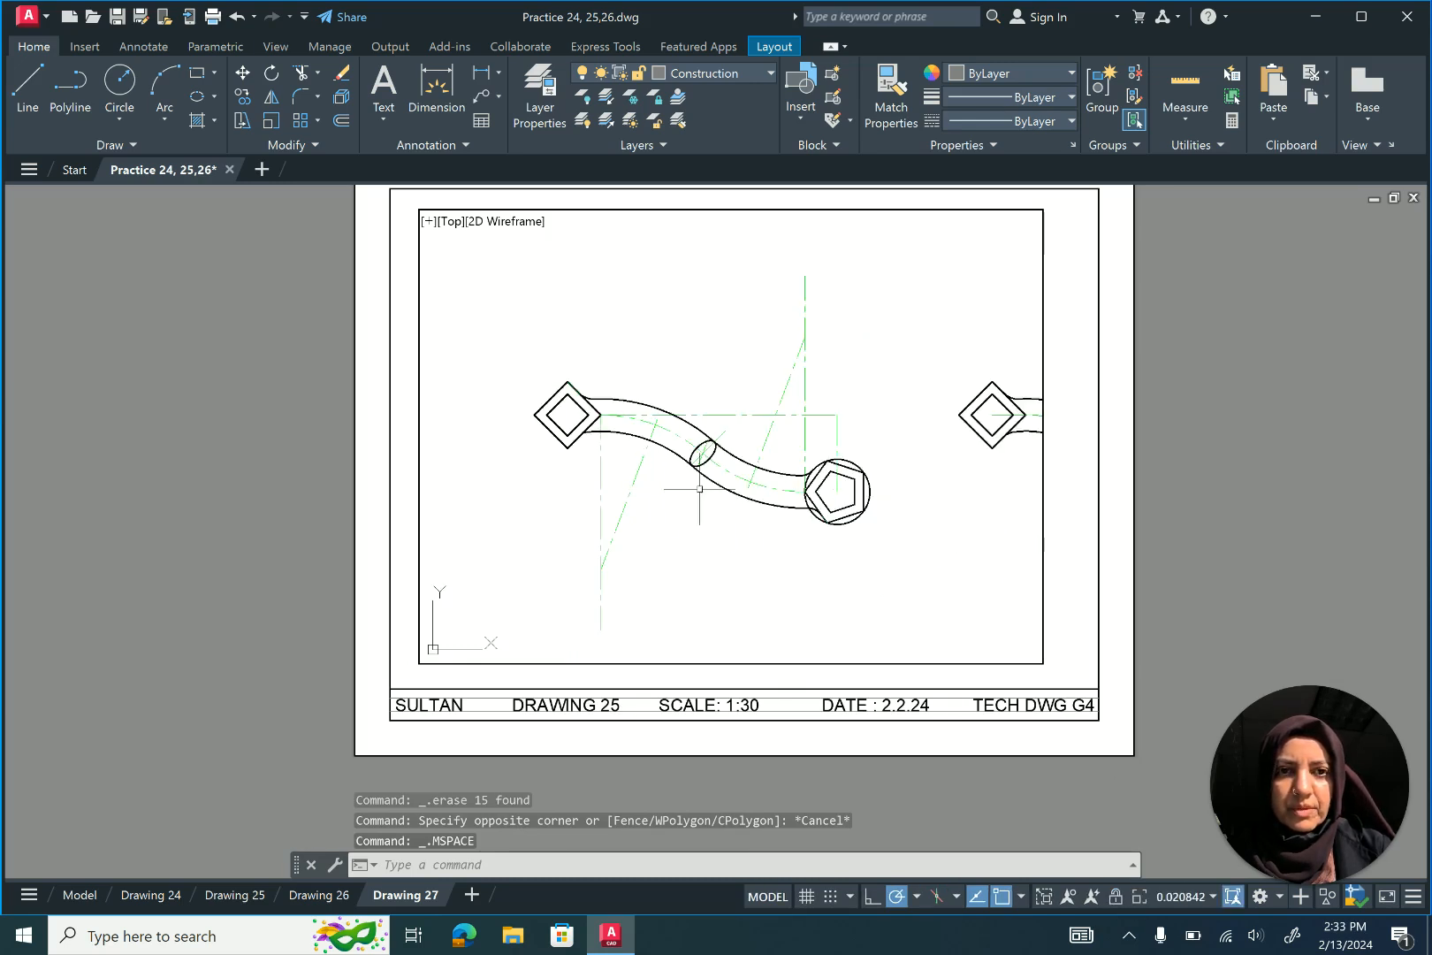
{"action": "scroll", "coordinate": [700, 488], "scroll_direction": "up", "scroll_amount": 2}
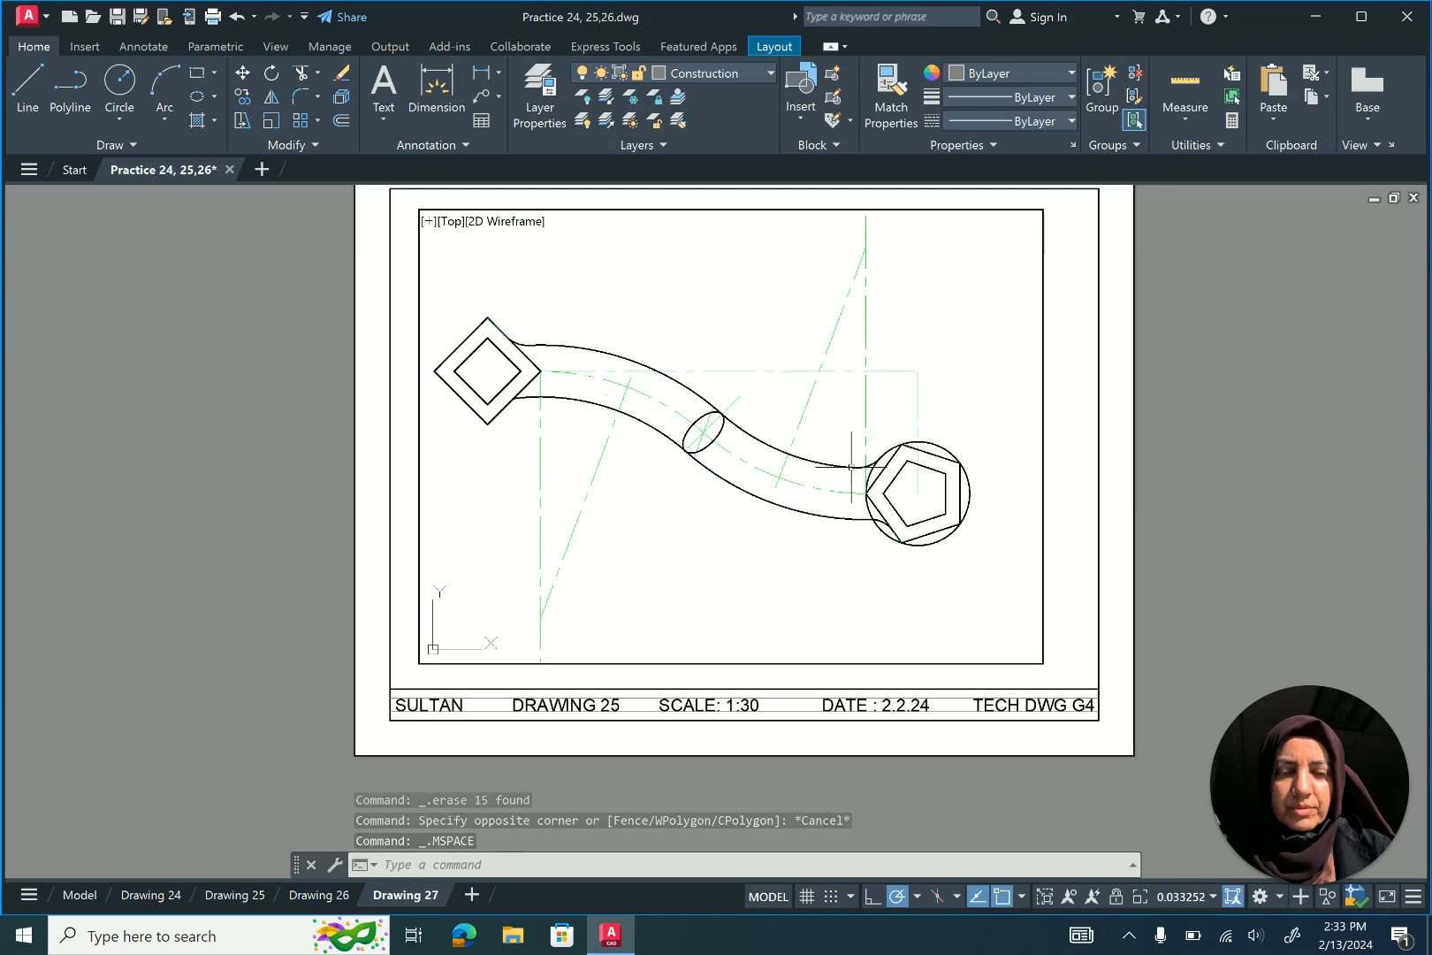
{"action": "scroll", "coordinate": [977, 521], "scroll_direction": "up", "scroll_amount": 2}
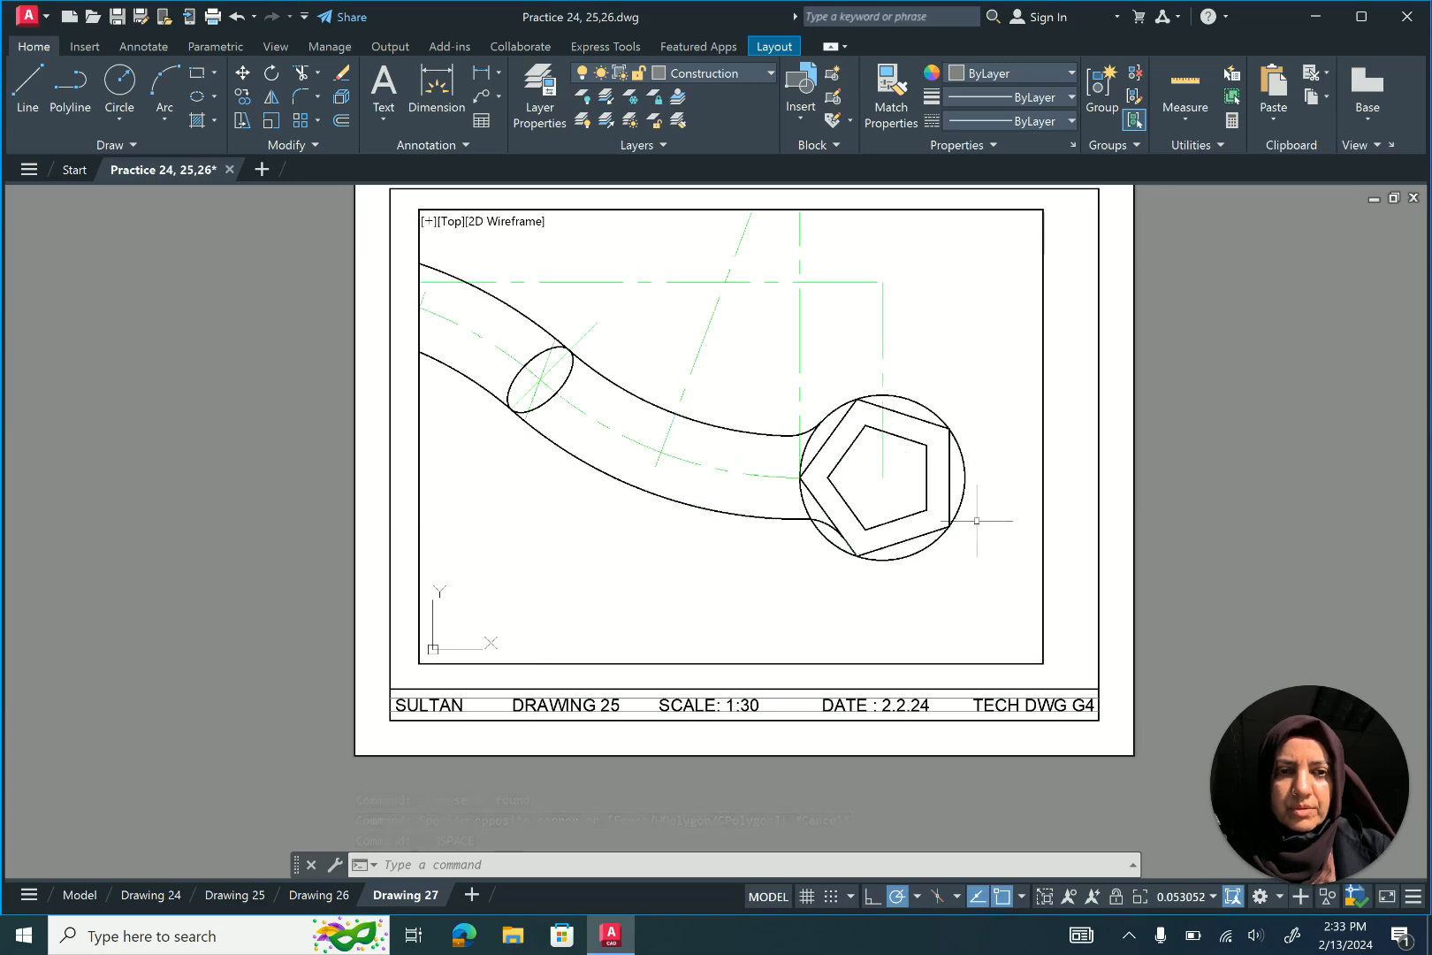
{"action": "mouse_move", "coordinate": [976, 521]}
{"action": "middle_mouse_down"}
{"action": "mouse_move", "coordinate": [668, 511]}
{"action": "mouse_move", "coordinate": [487, 528]}
{"action": "middle_mouse_up"}
{"action": "mouse_move", "coordinate": [934, 470]}
{"action": "middle_mouse_down"}
{"action": "mouse_move", "coordinate": [630, 561]}
{"action": "mouse_move", "coordinate": [650, 465]}
{"action": "middle_mouse_up"}
{"action": "scroll", "coordinate": [629, 561], "scroll_direction": "down", "scroll_amount": 2}
{"action": "scroll", "coordinate": [650, 464], "scroll_direction": "up", "scroll_amount": 2}
{"action": "scroll", "coordinate": [695, 493], "scroll_direction": "down", "scroll_amount": 2}
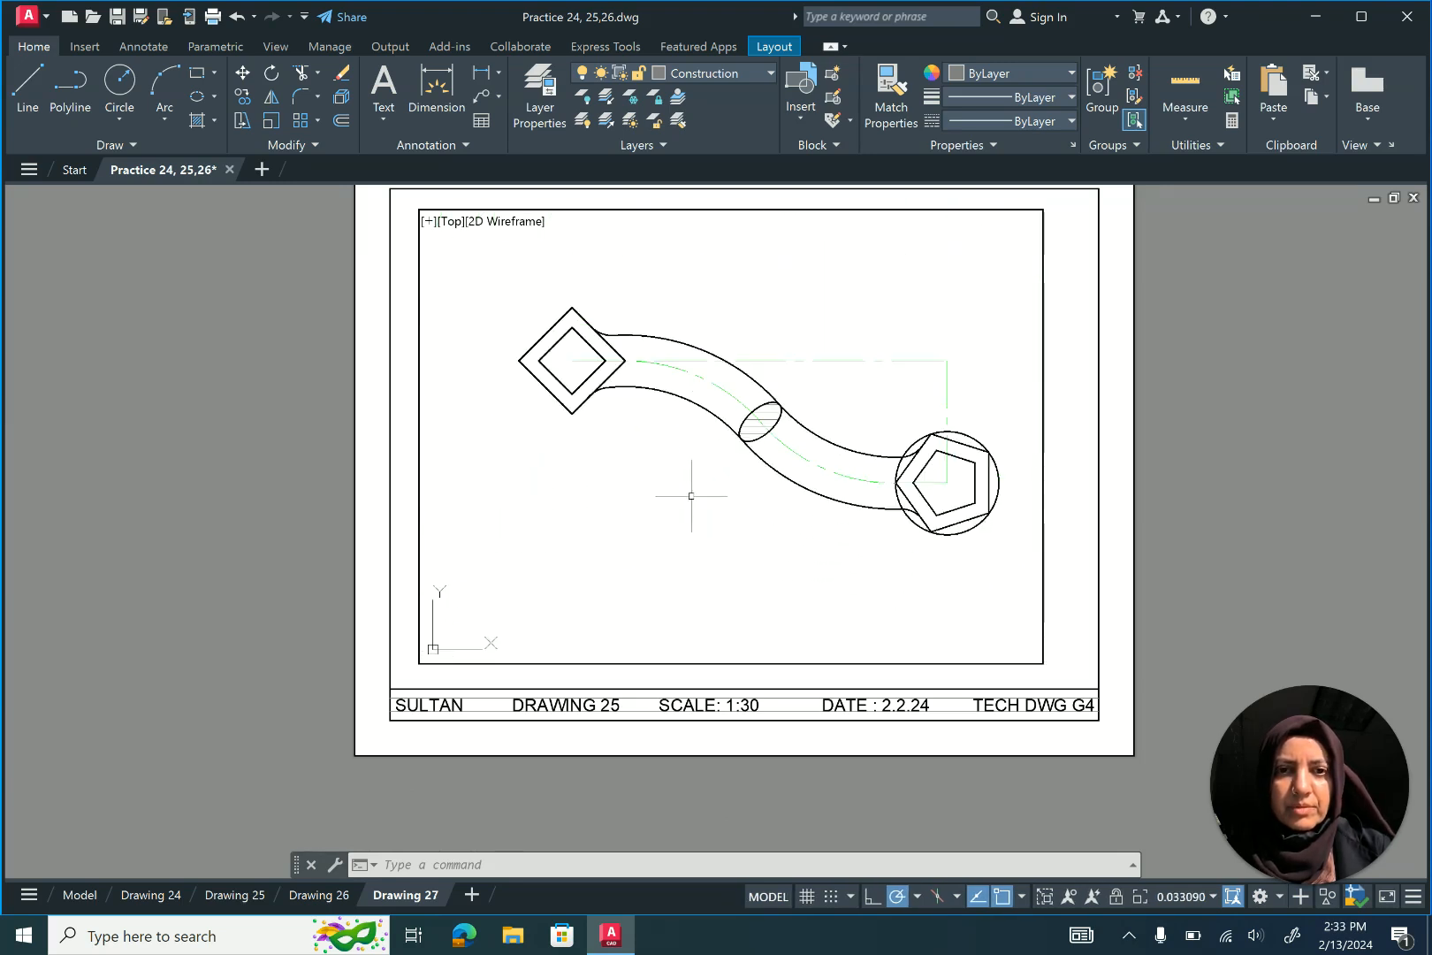
Step: Set the viewport scale to 1:30, lock the viewport and return to paper space
{"action": "left_click", "coordinate": [1210, 893]}
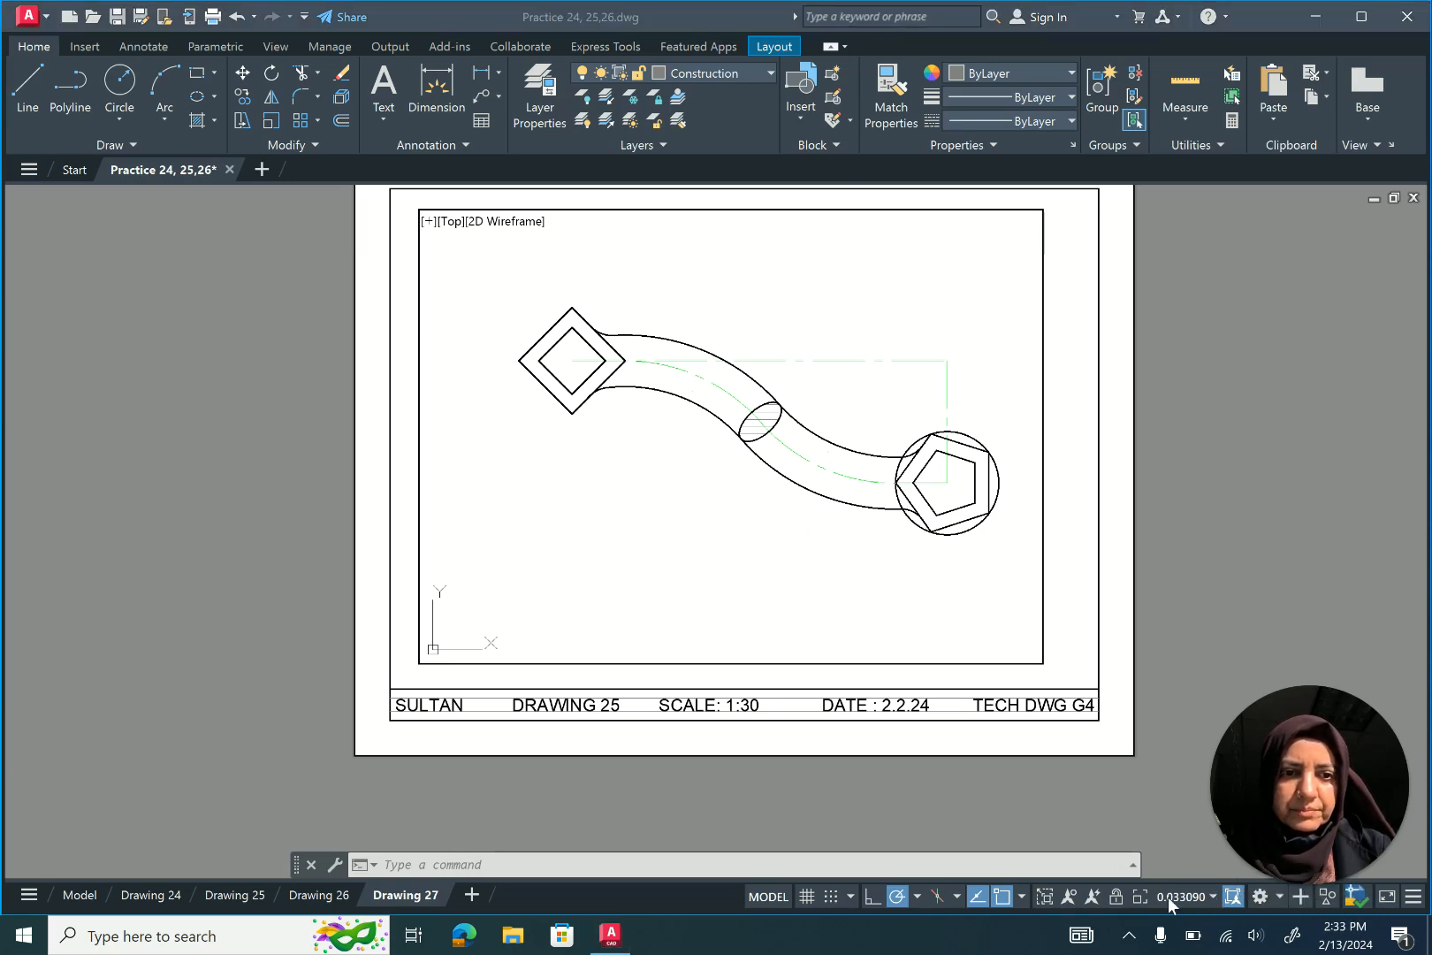
{"action": "left_click", "coordinate": [1171, 488]}
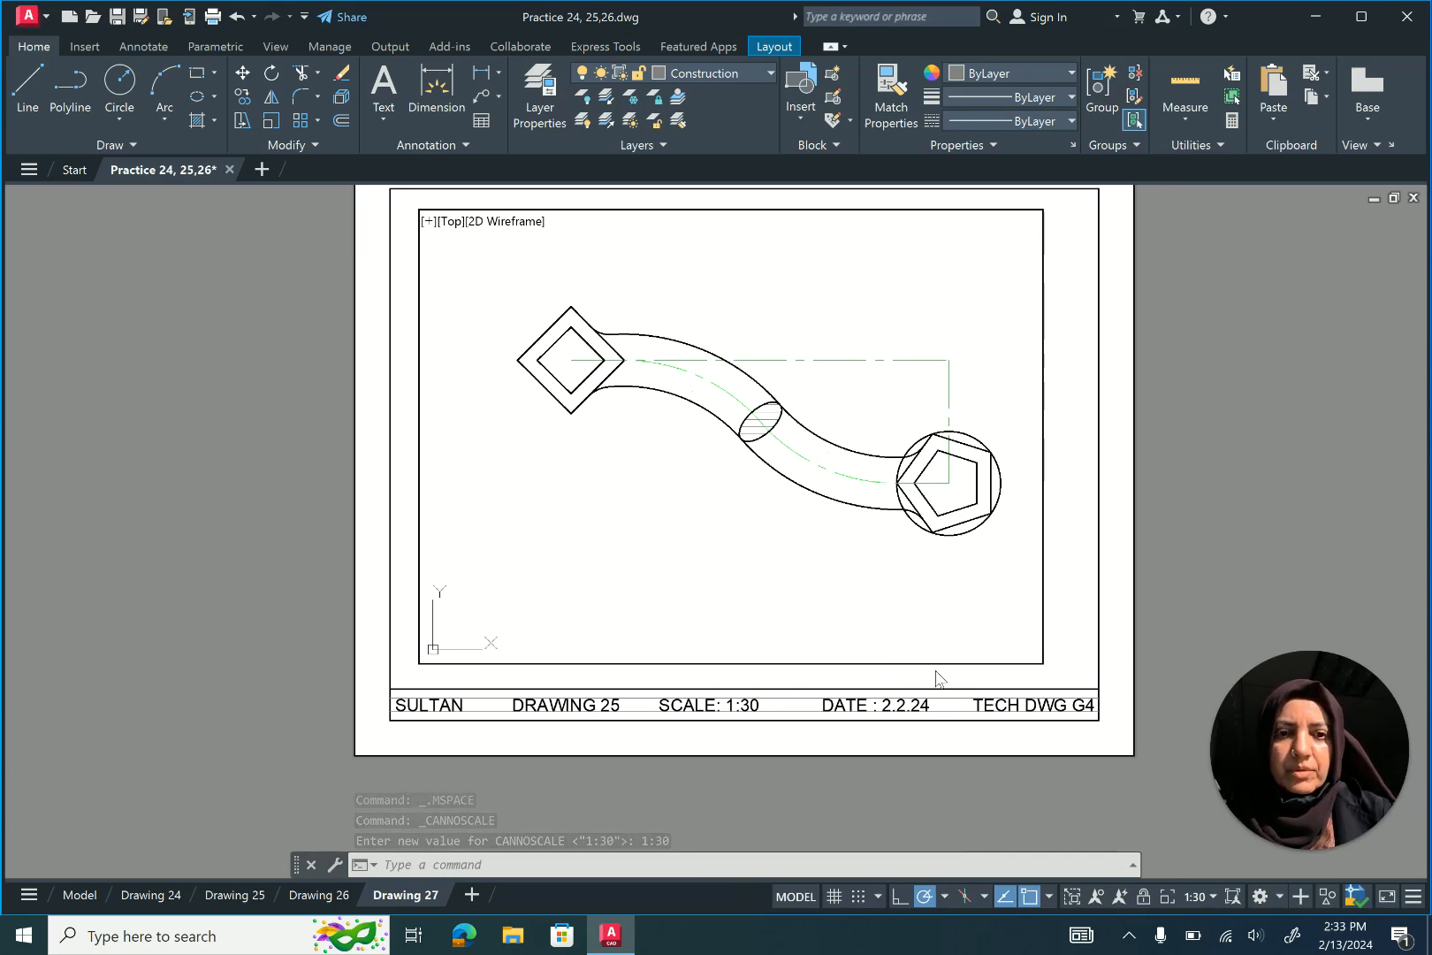
{"action": "left_click", "coordinate": [1143, 897]}
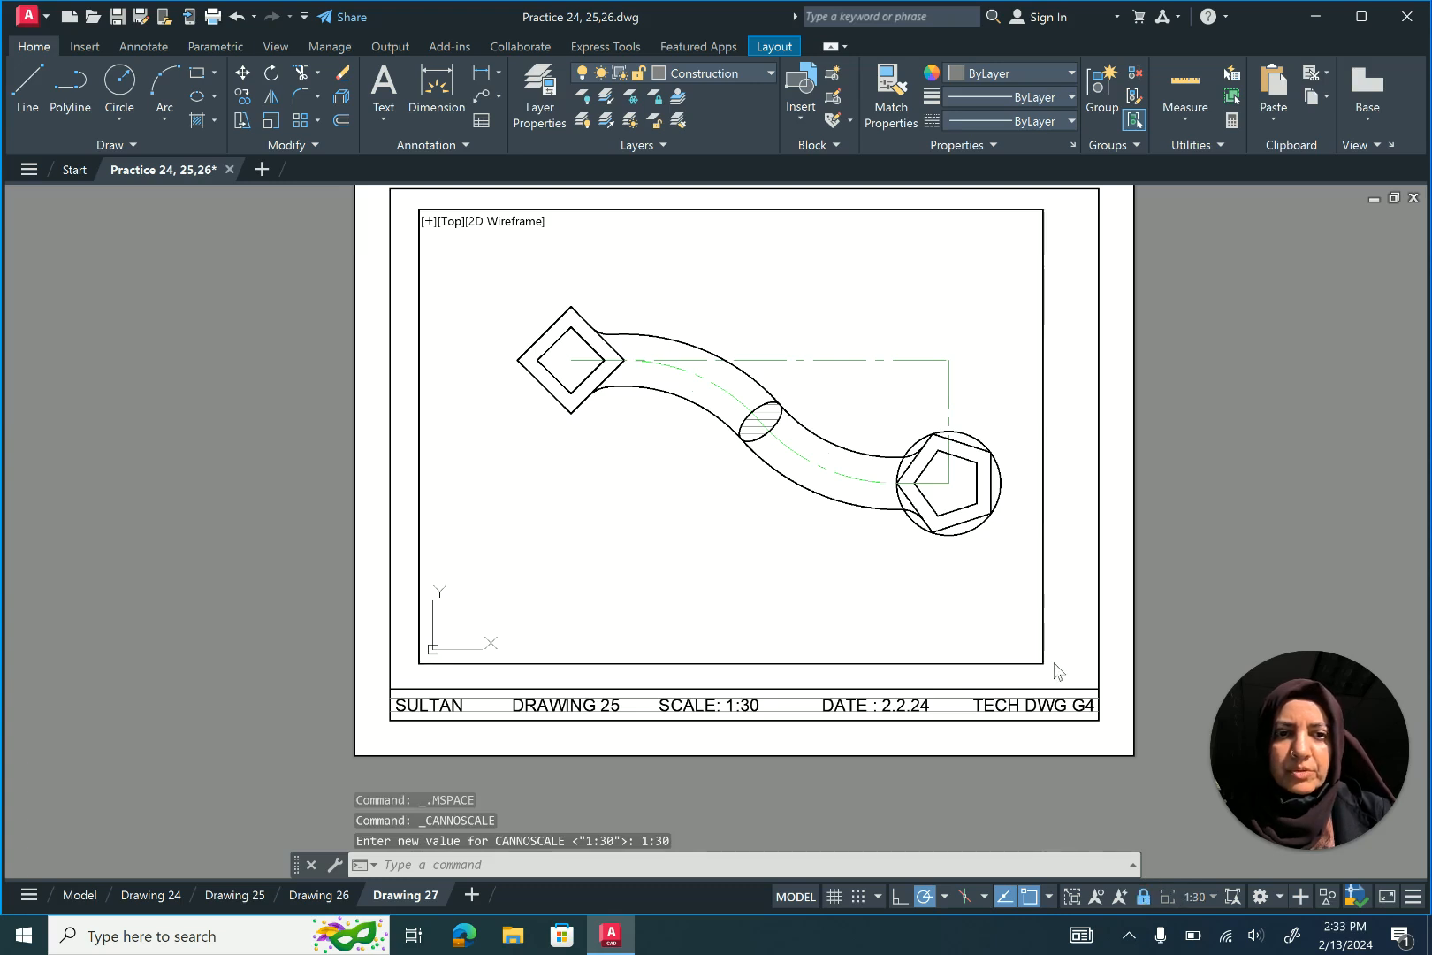
{"action": "double_click", "coordinate": [1059, 672]}
{"action": "left_click", "coordinate": [1032, 663]}
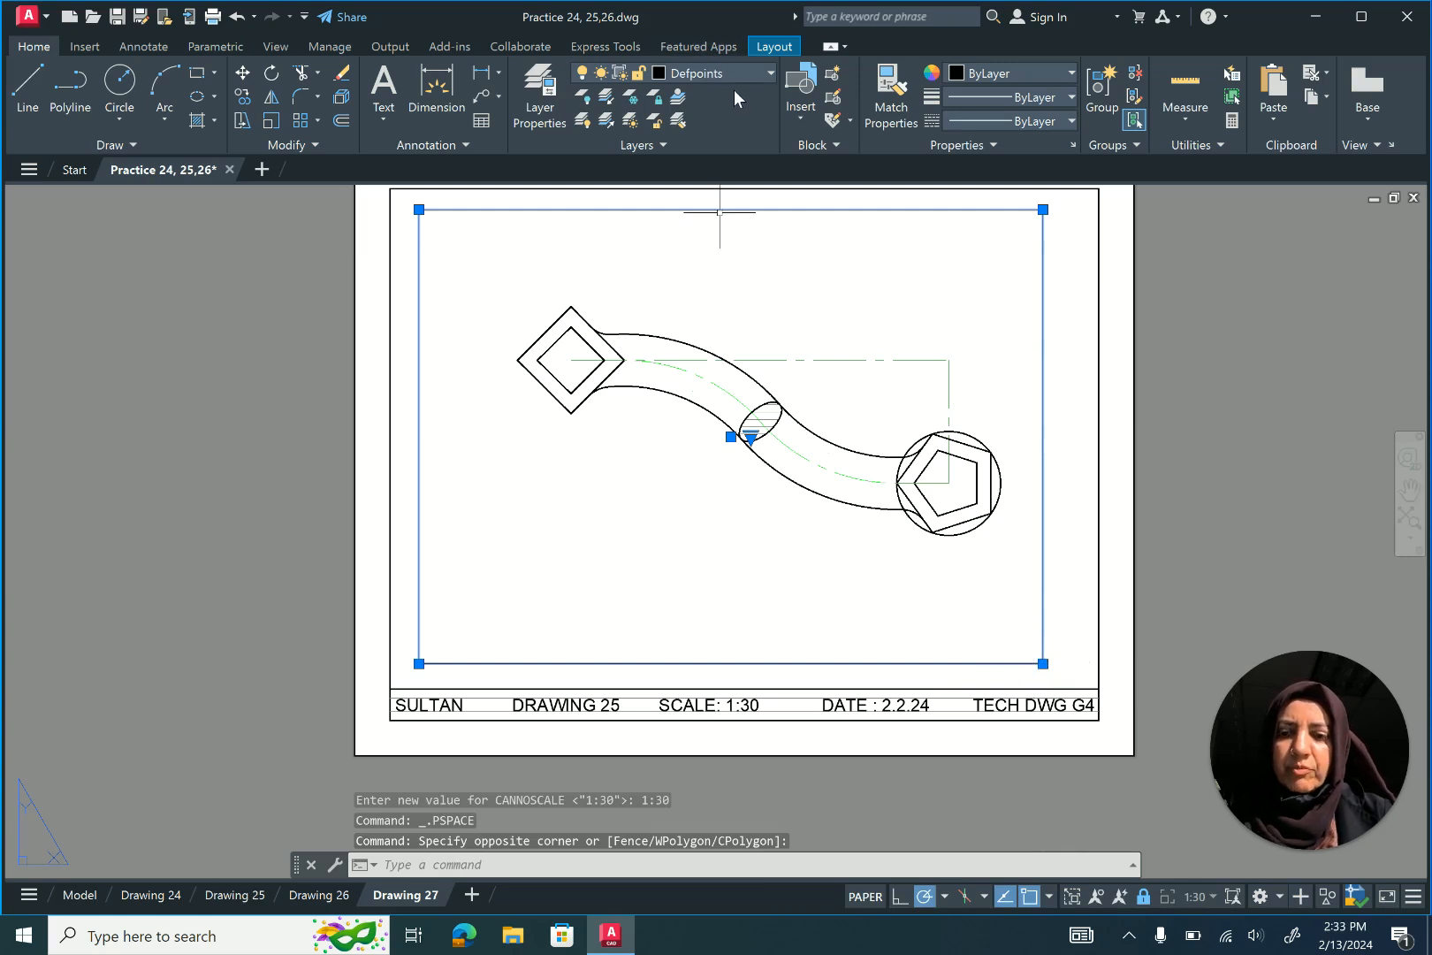
{"action": "key", "text": "Escape"}
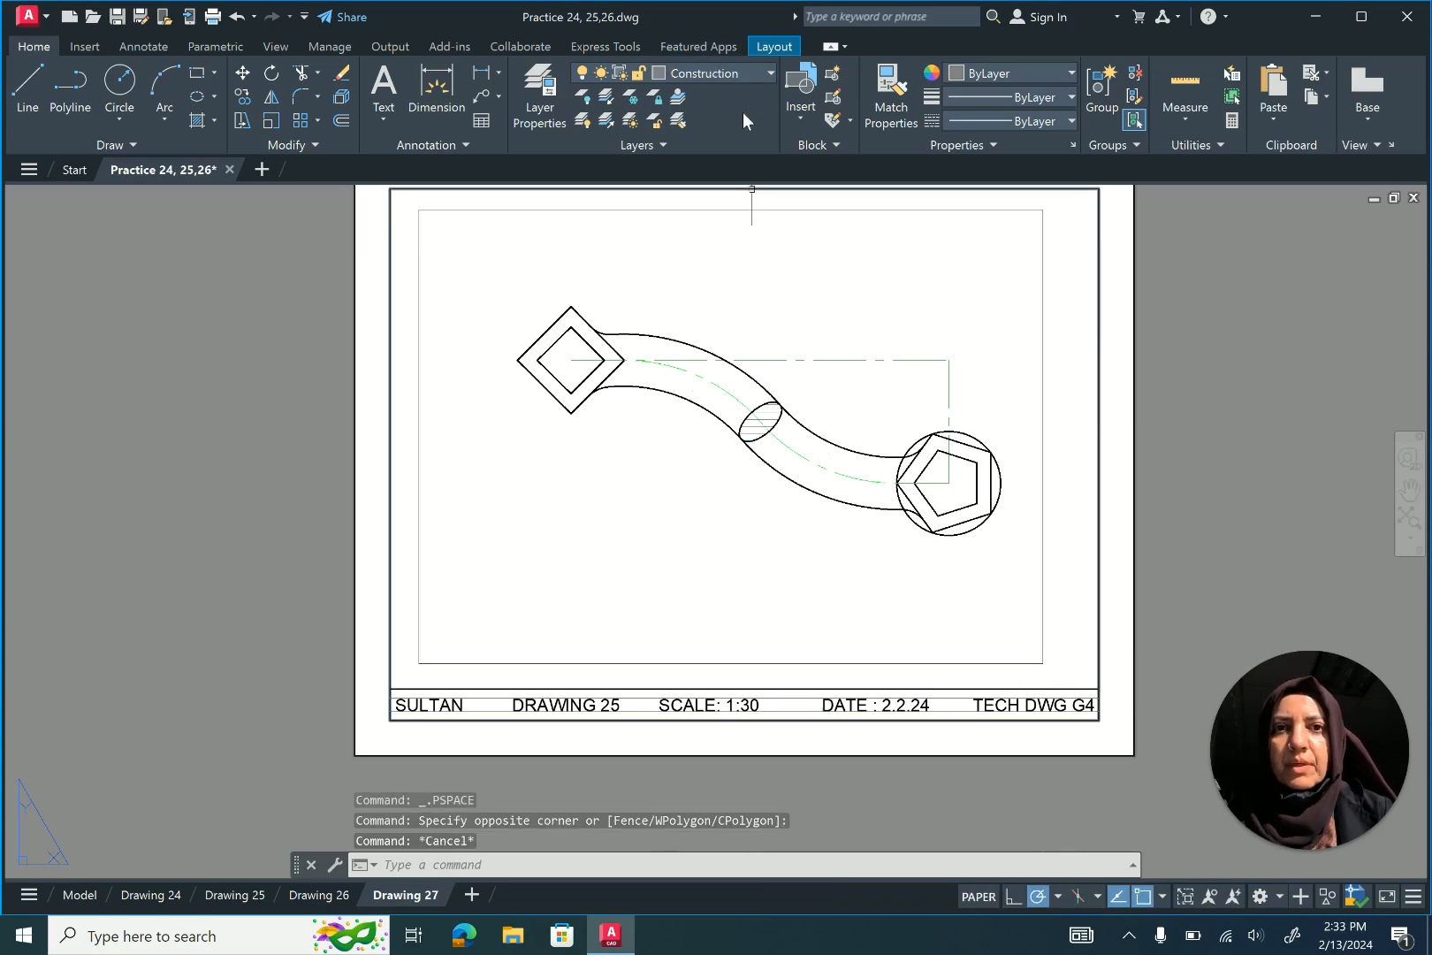
Step: Add an aligned dimension to the outer square's upper-left side on the Dimension layer
{"action": "left_click", "coordinate": [725, 74]}
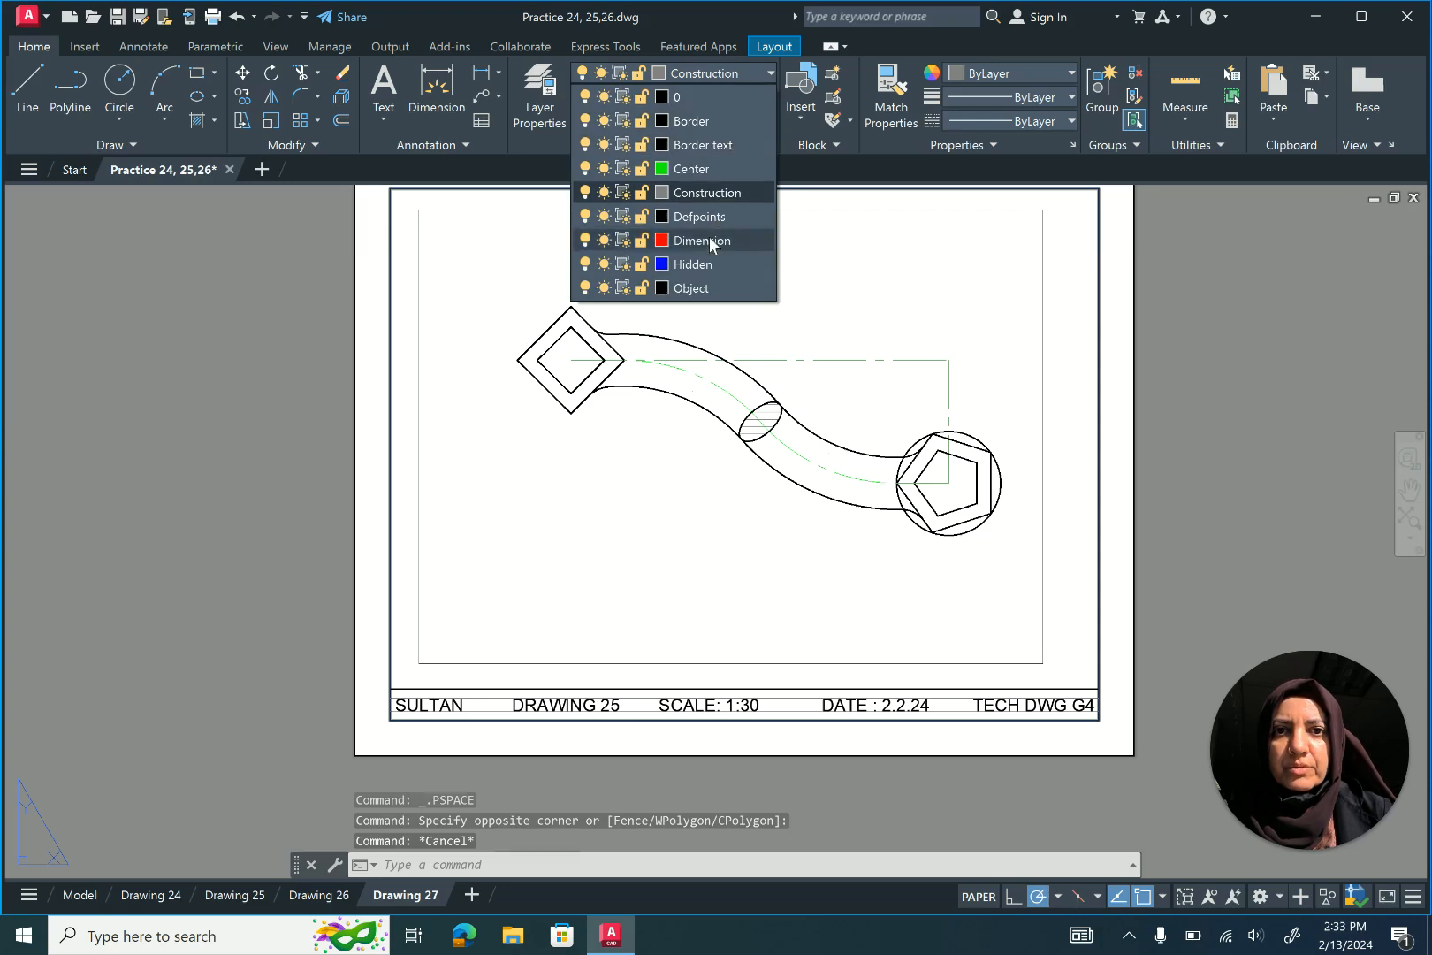
{"action": "left_click", "coordinate": [709, 239]}
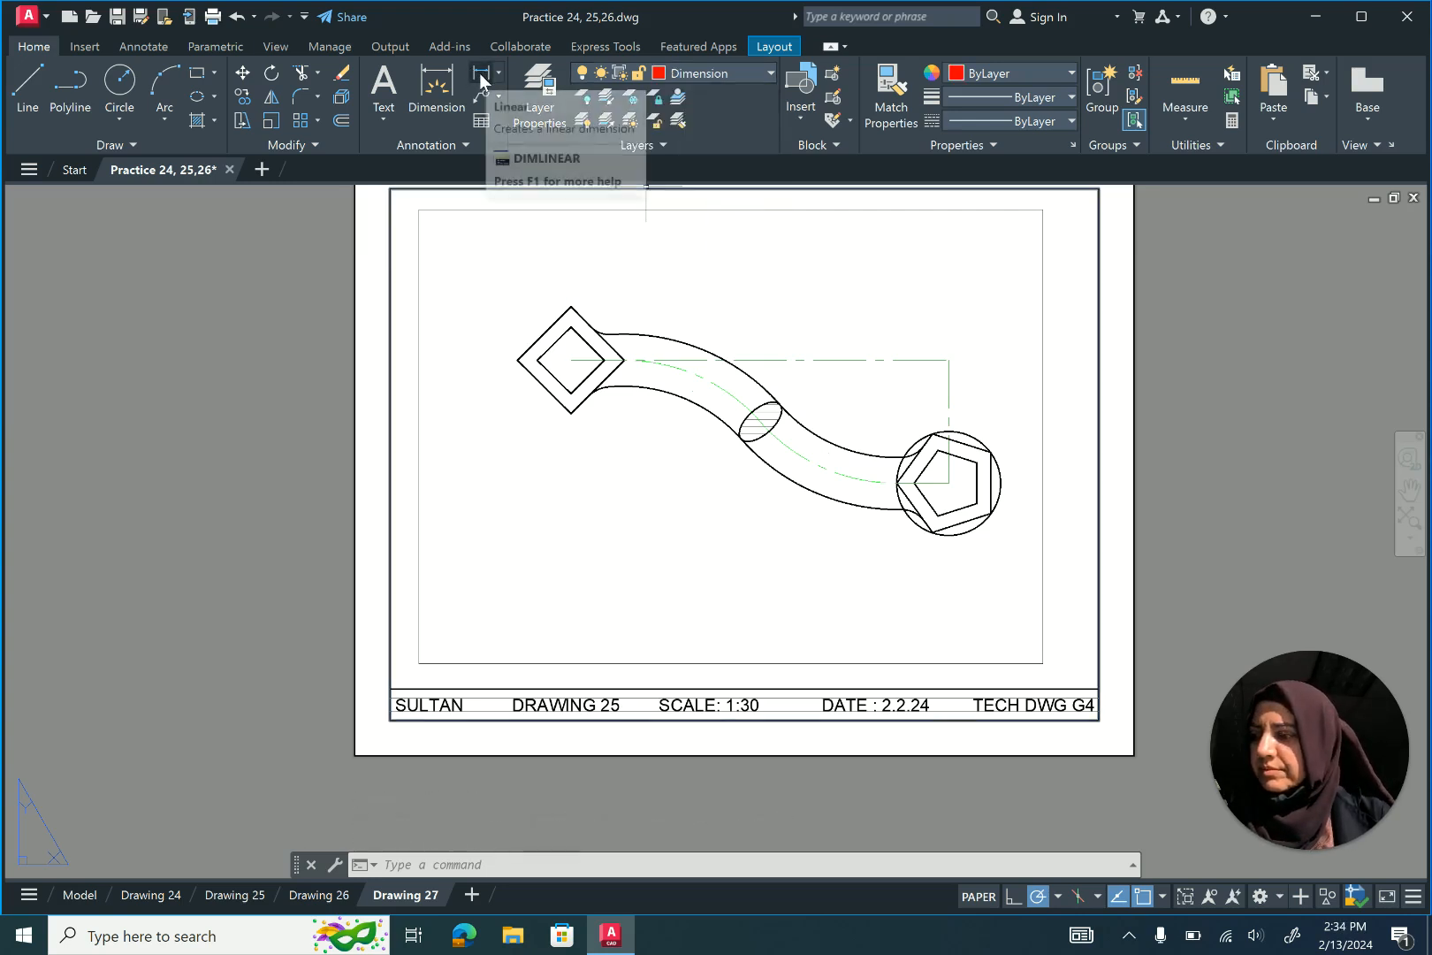
{"action": "left_click", "coordinate": [494, 76]}
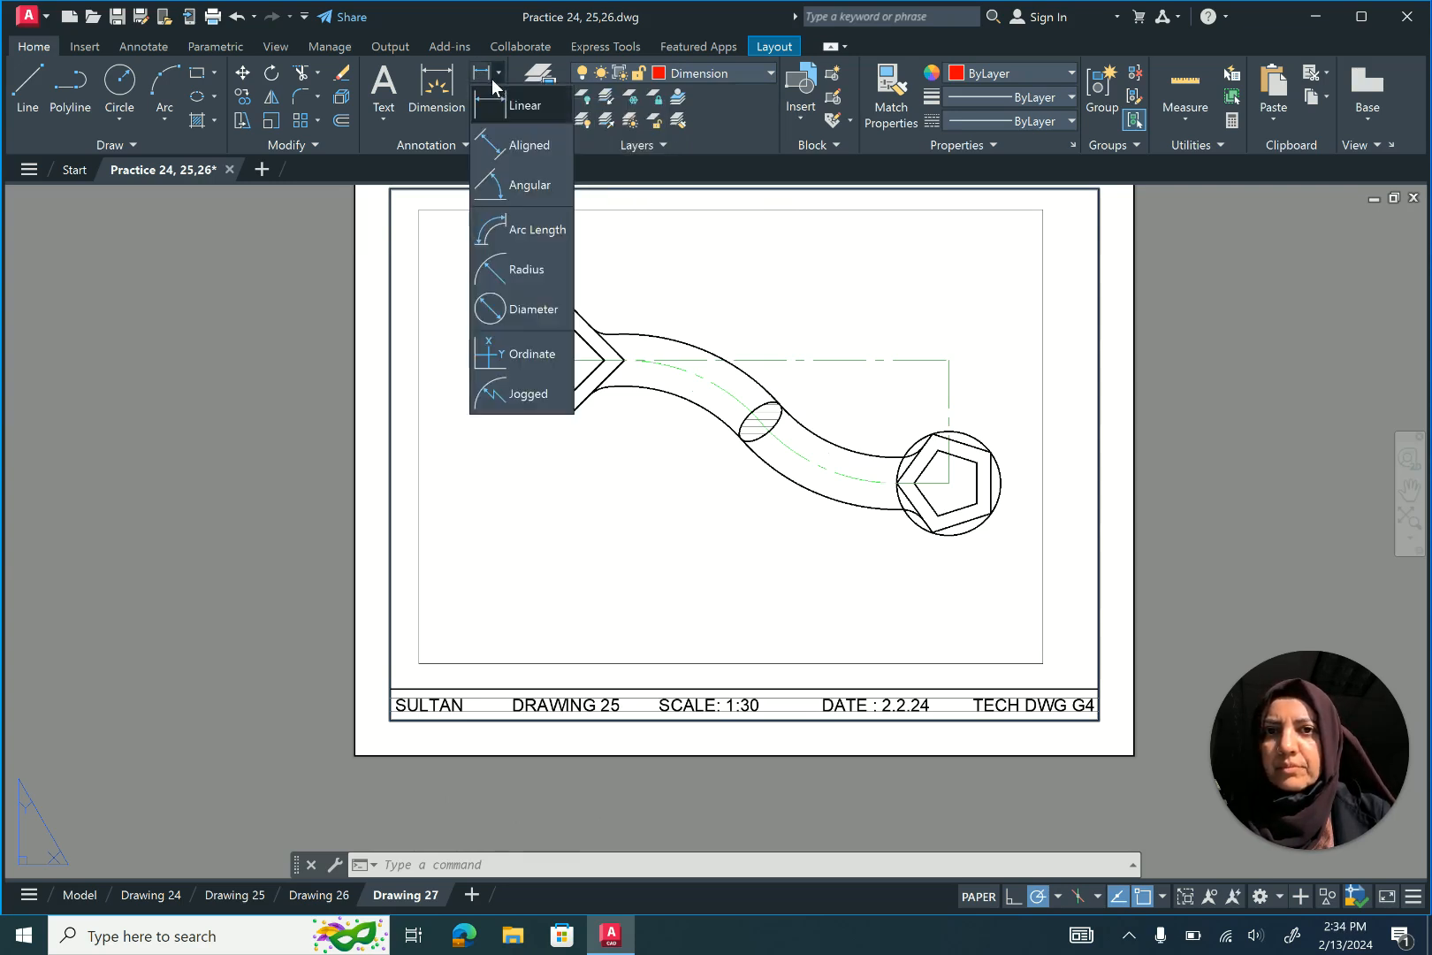
{"action": "left_click", "coordinate": [529, 145]}
{"action": "left_click", "coordinate": [571, 307]}
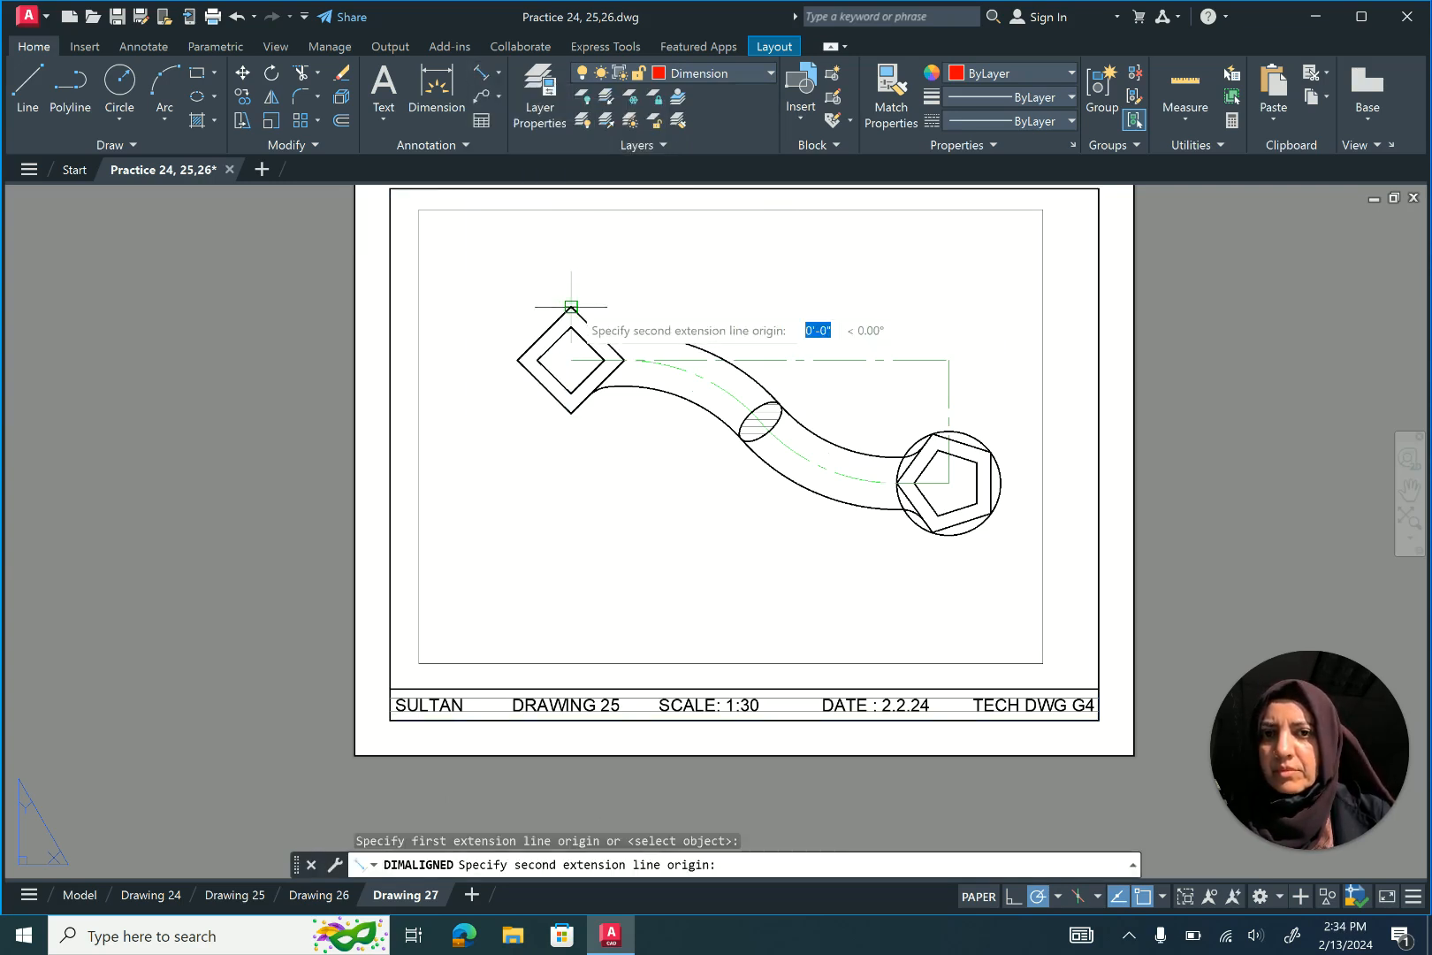
{"action": "left_click", "coordinate": [518, 360]}
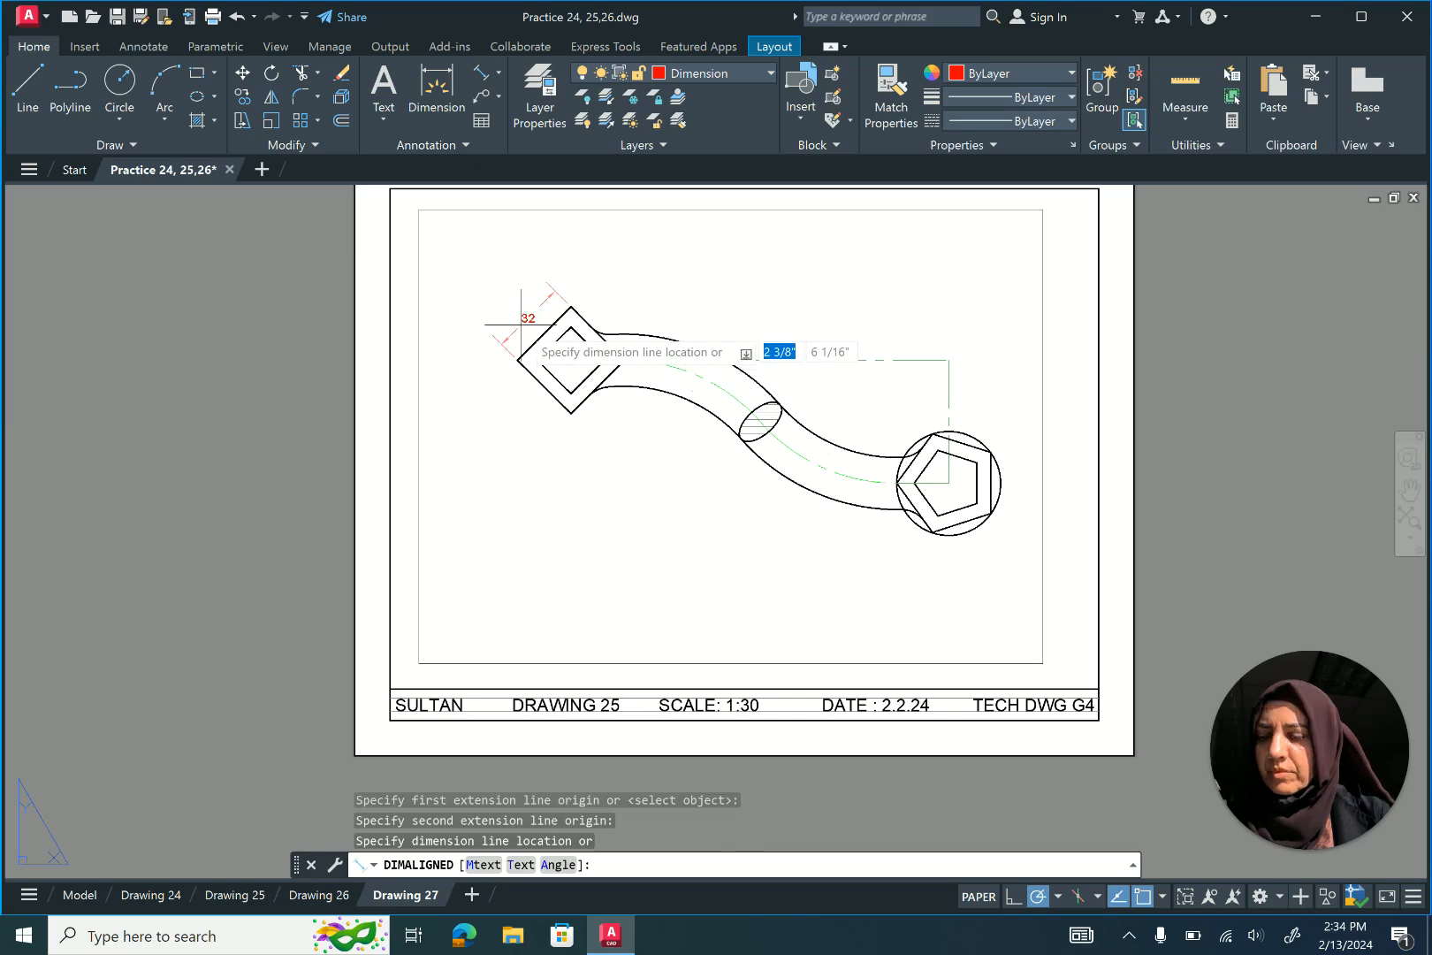
{"action": "left_click", "coordinate": [528, 312]}
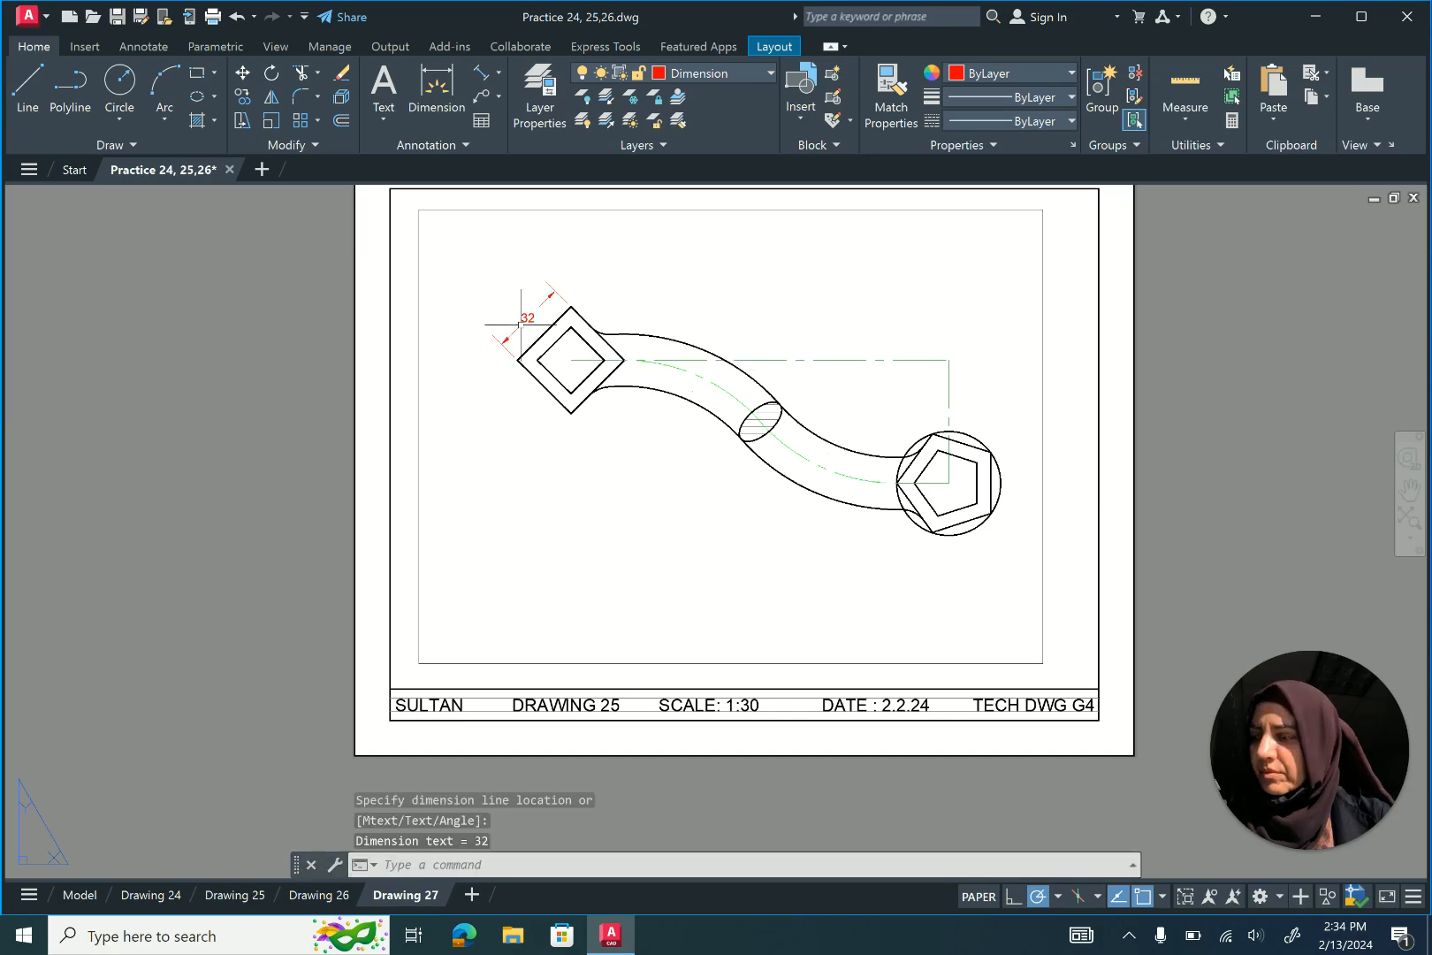
Step: Turn on the Midpoint and Nearest object snaps
{"action": "left_click", "coordinate": [484, 74]}
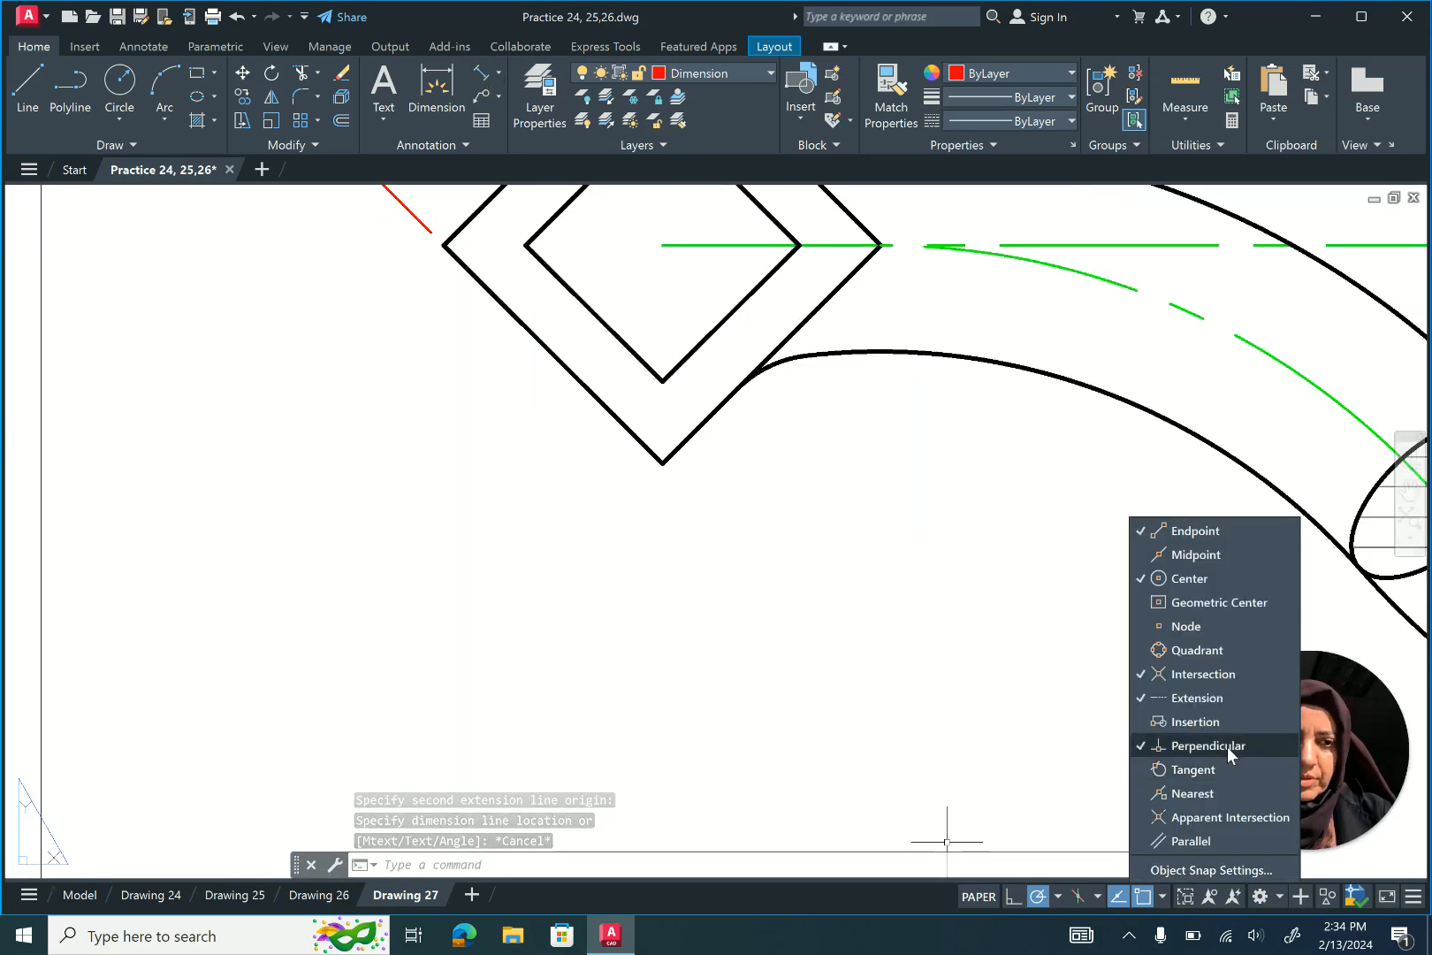
{"action": "left_click", "coordinate": [1212, 556]}
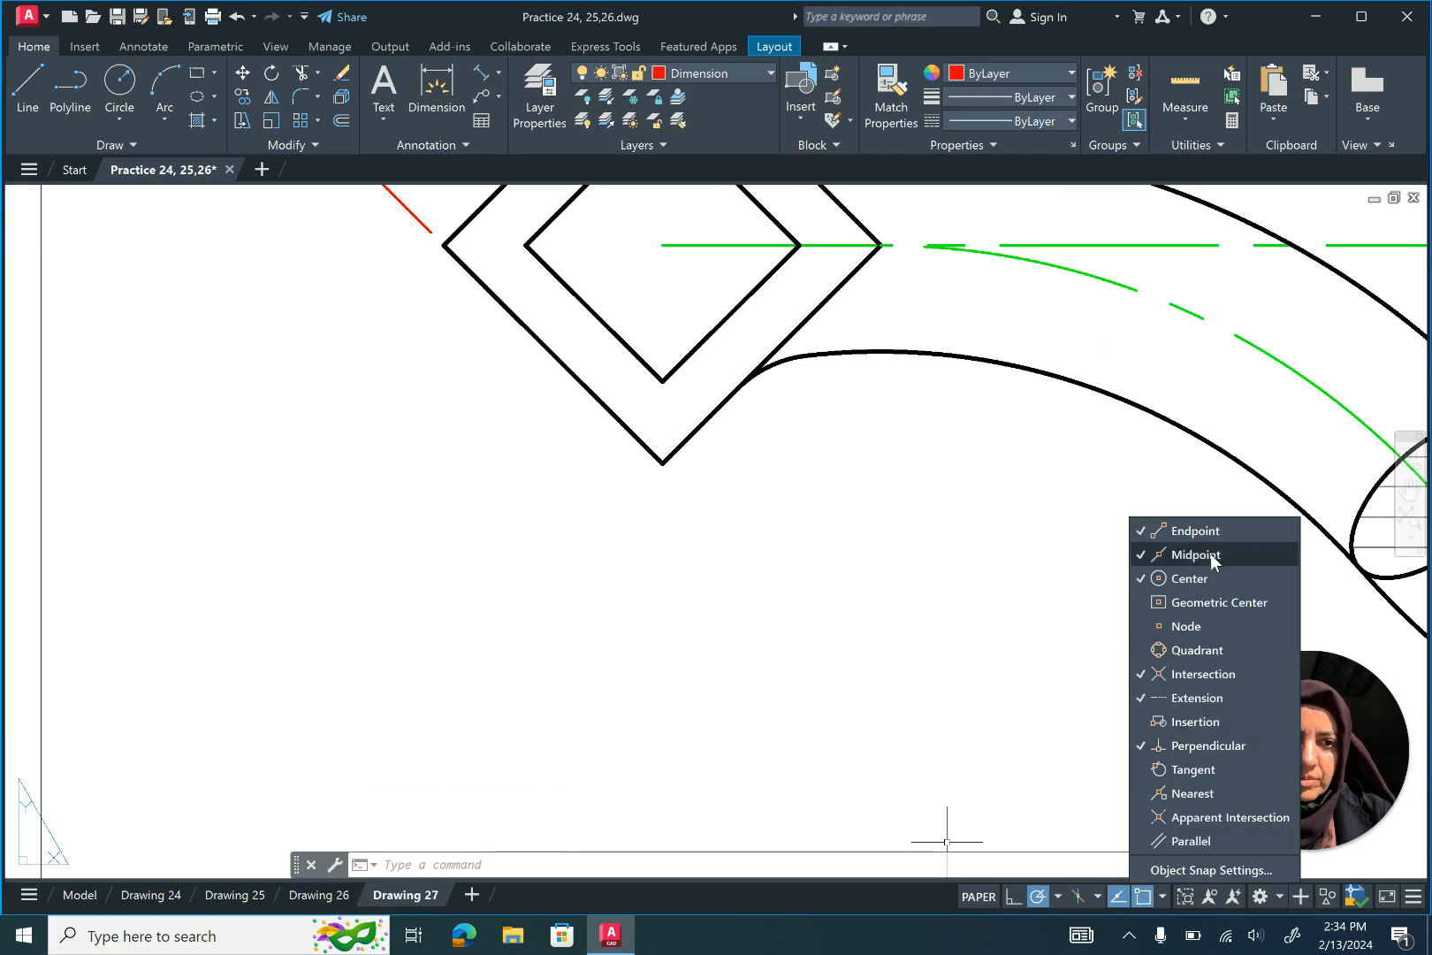
{"action": "left_click", "coordinate": [1218, 795]}
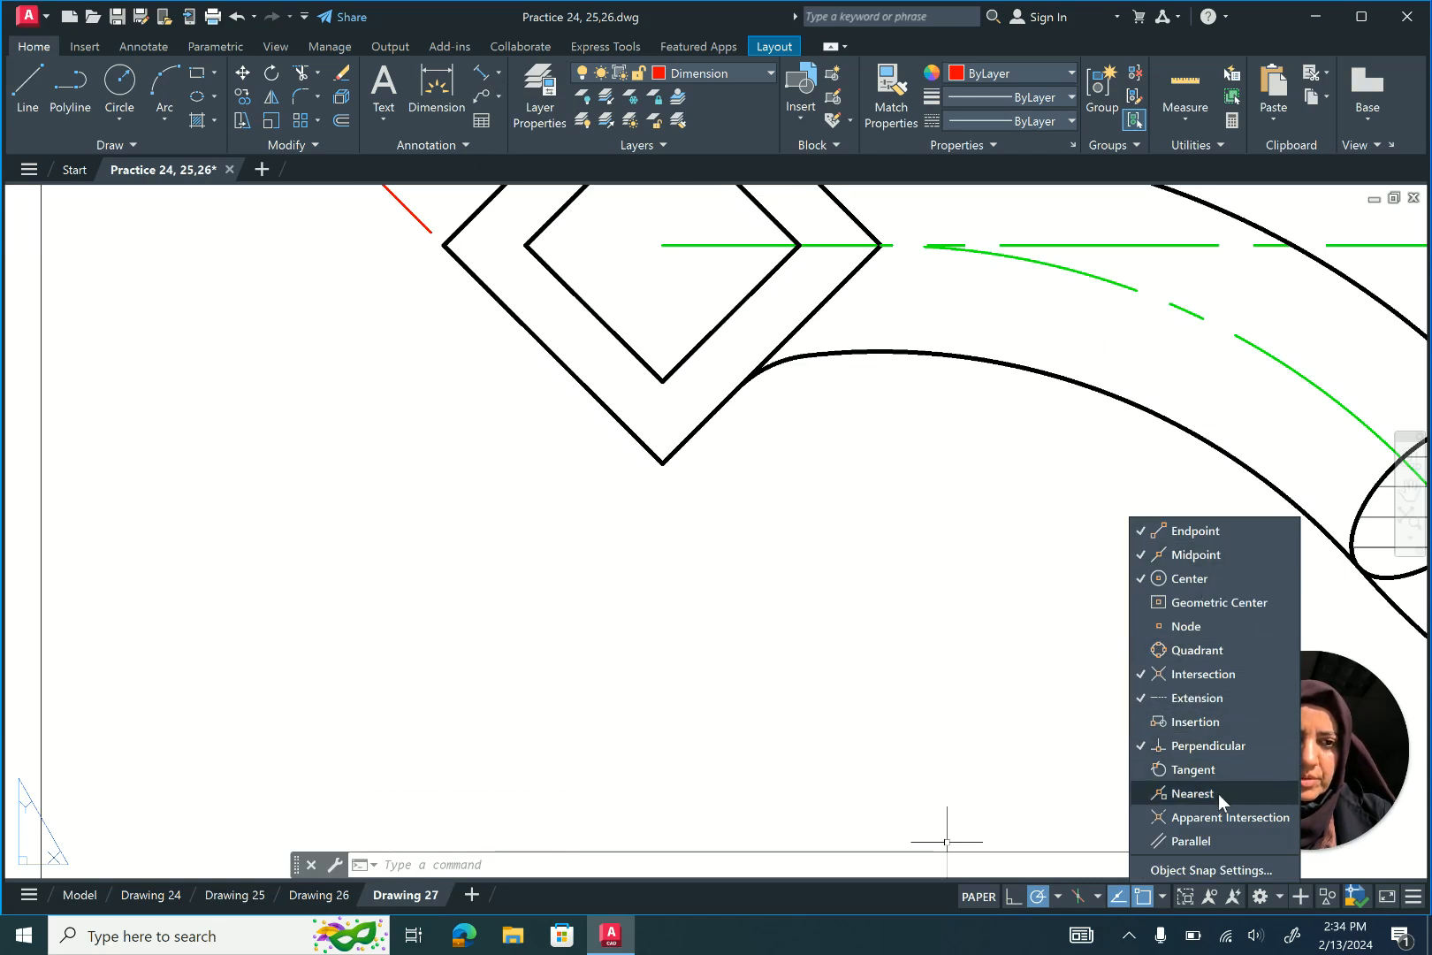
{"action": "left_click", "coordinate": [1160, 897]}
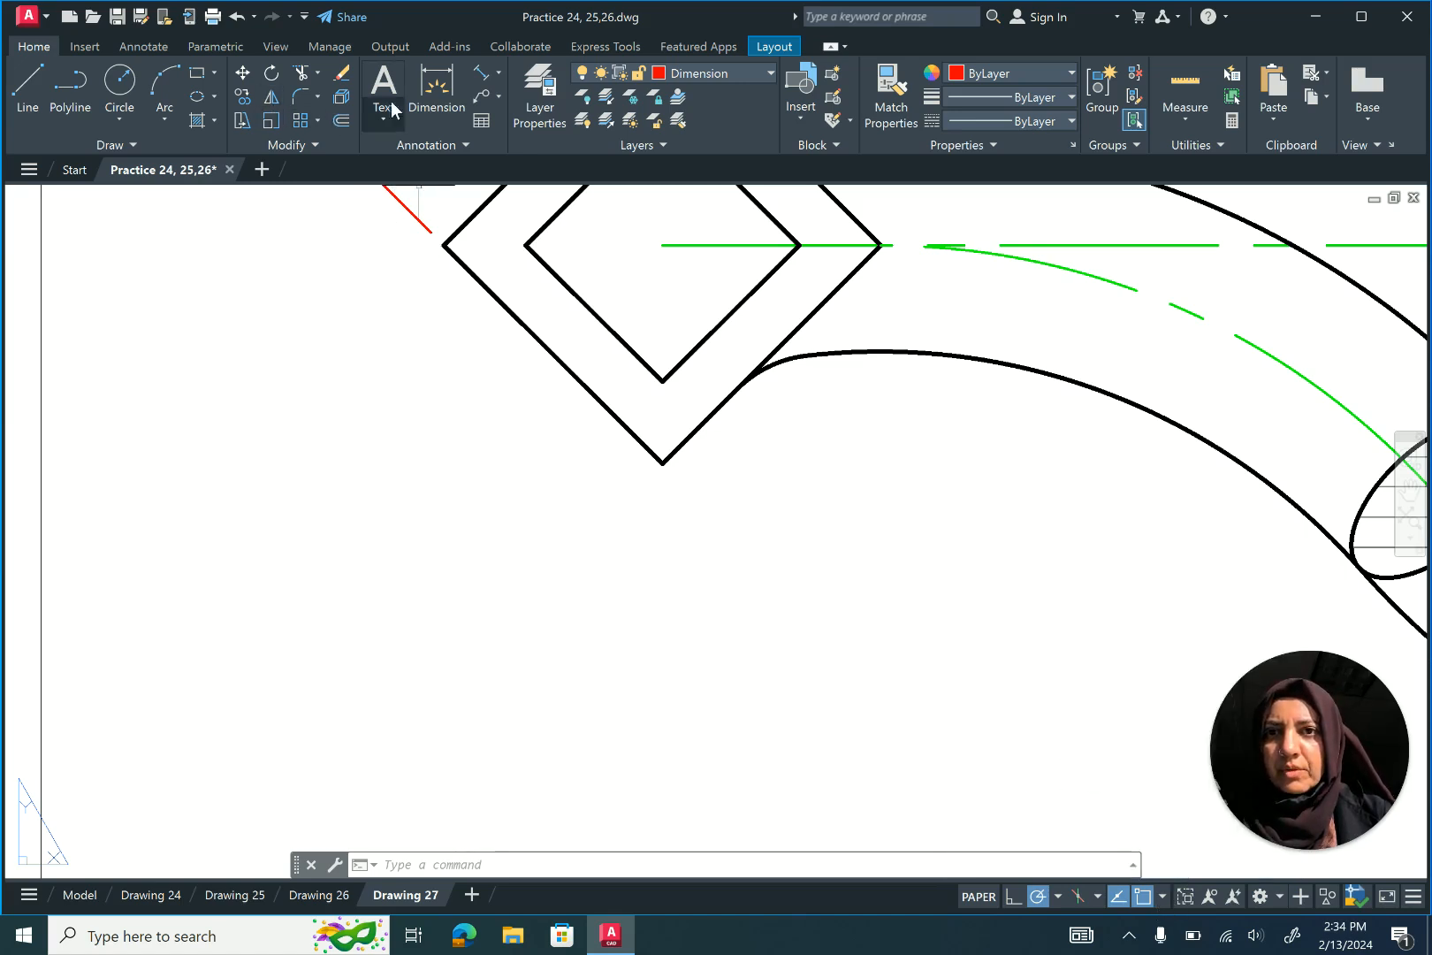
Step: Add an aligned dimension for the gap between the inner and outer squares on their lower-left side
{"action": "left_click", "coordinate": [482, 74]}
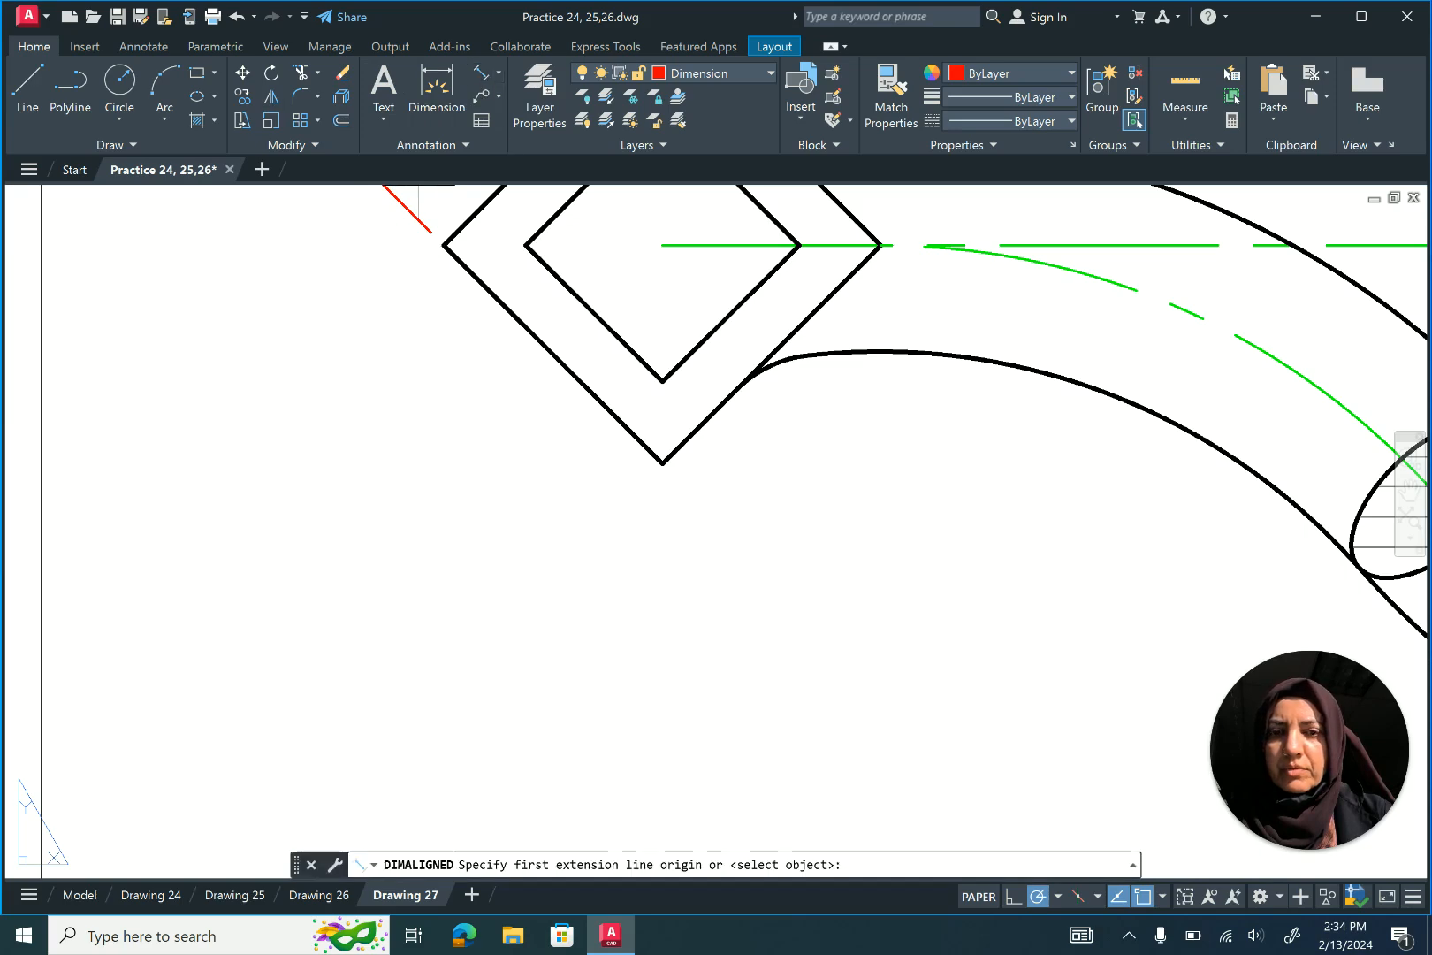
{"action": "left_click", "coordinate": [593, 312]}
{"action": "left_click", "coordinate": [552, 355]}
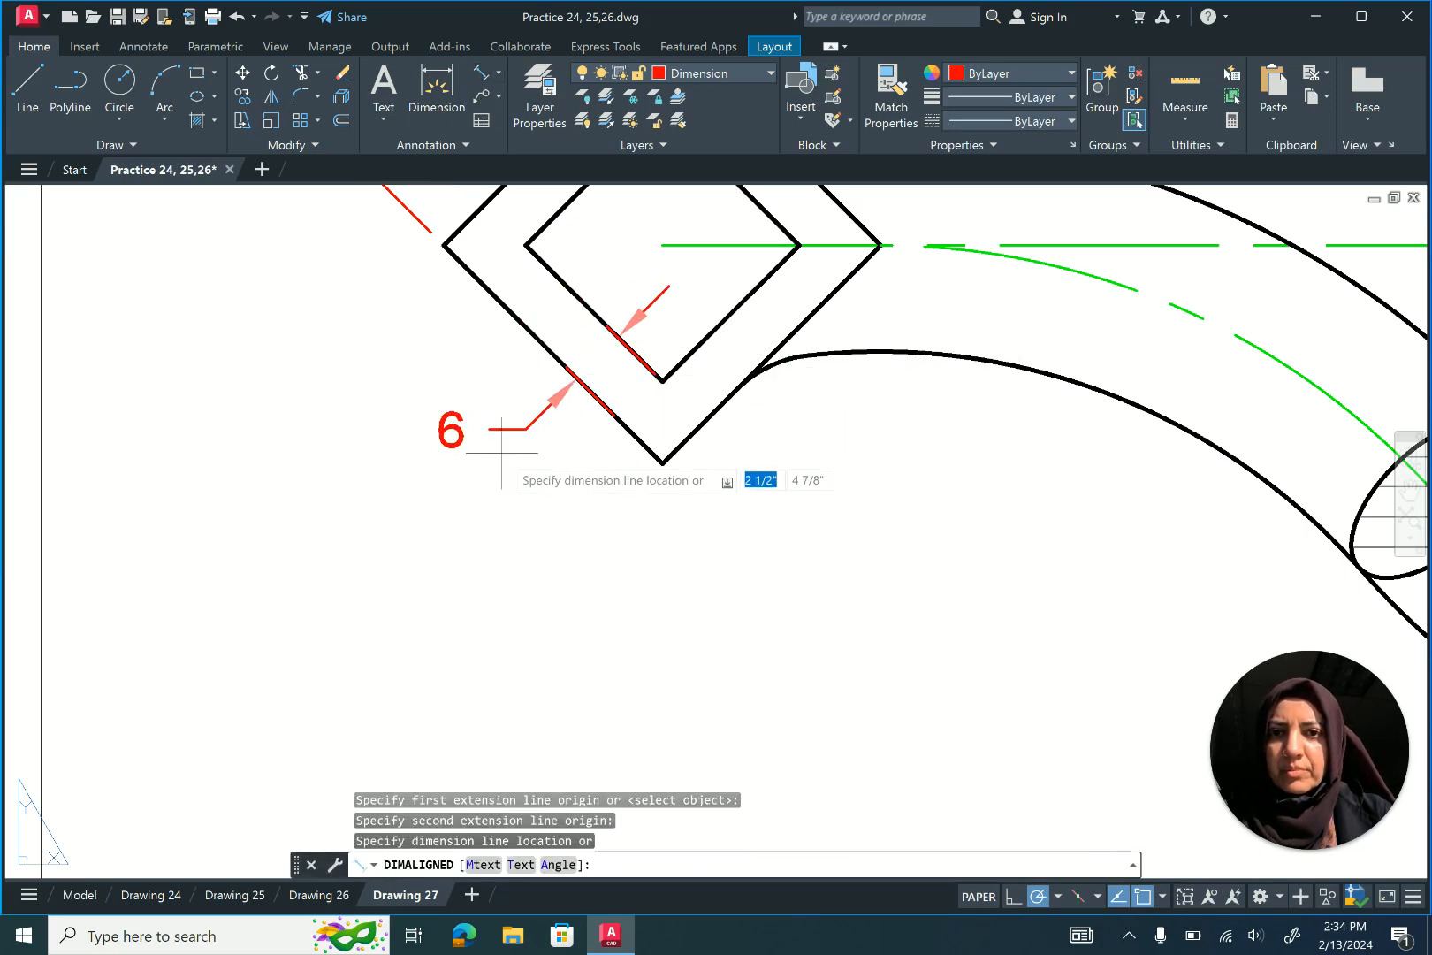
{"action": "left_click", "coordinate": [502, 452]}
{"action": "scroll", "coordinate": [416, 568], "scroll_direction": "down", "scroll_amount": 5}
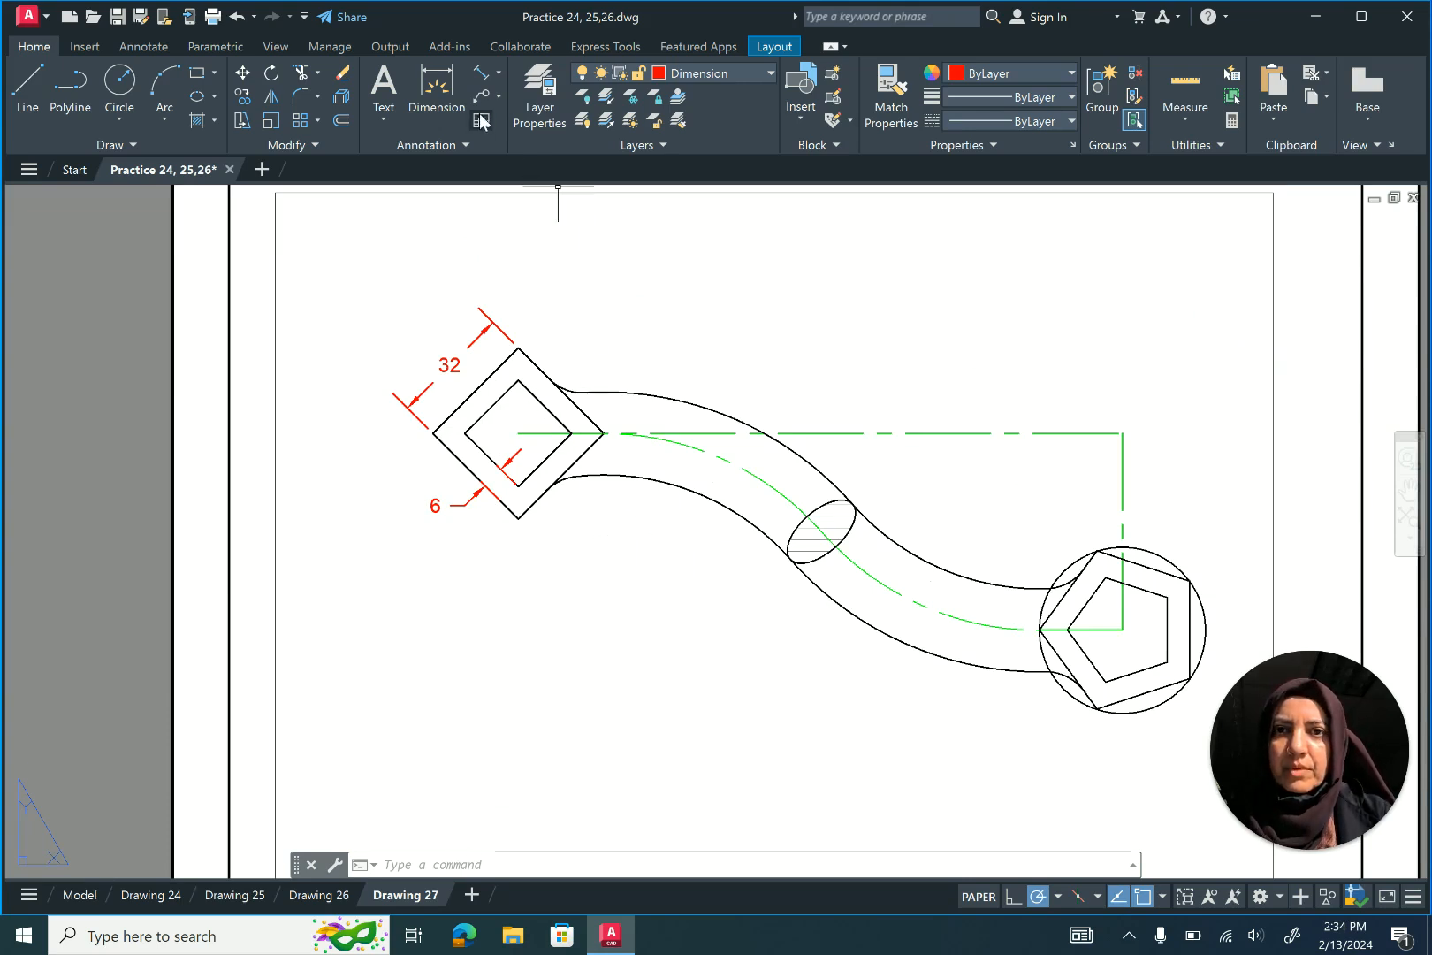
Step: Add a horizontal linear dimension from the square's centre to the pentagon's vertical centreline, placed above the wrench
{"action": "left_click", "coordinate": [498, 74]}
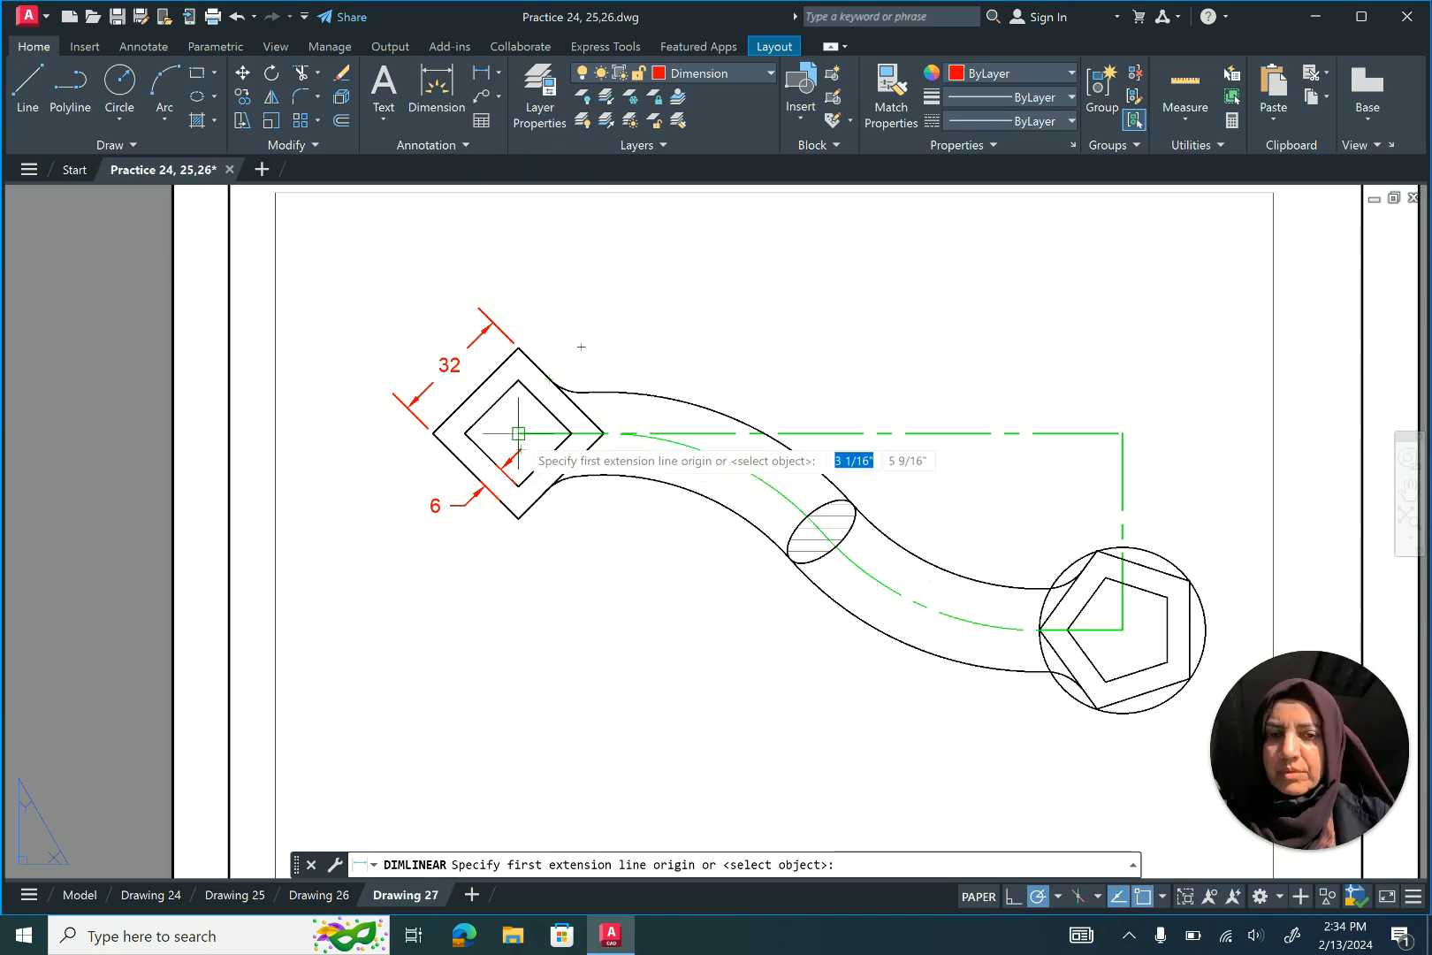
{"action": "left_click", "coordinate": [749, 433]}
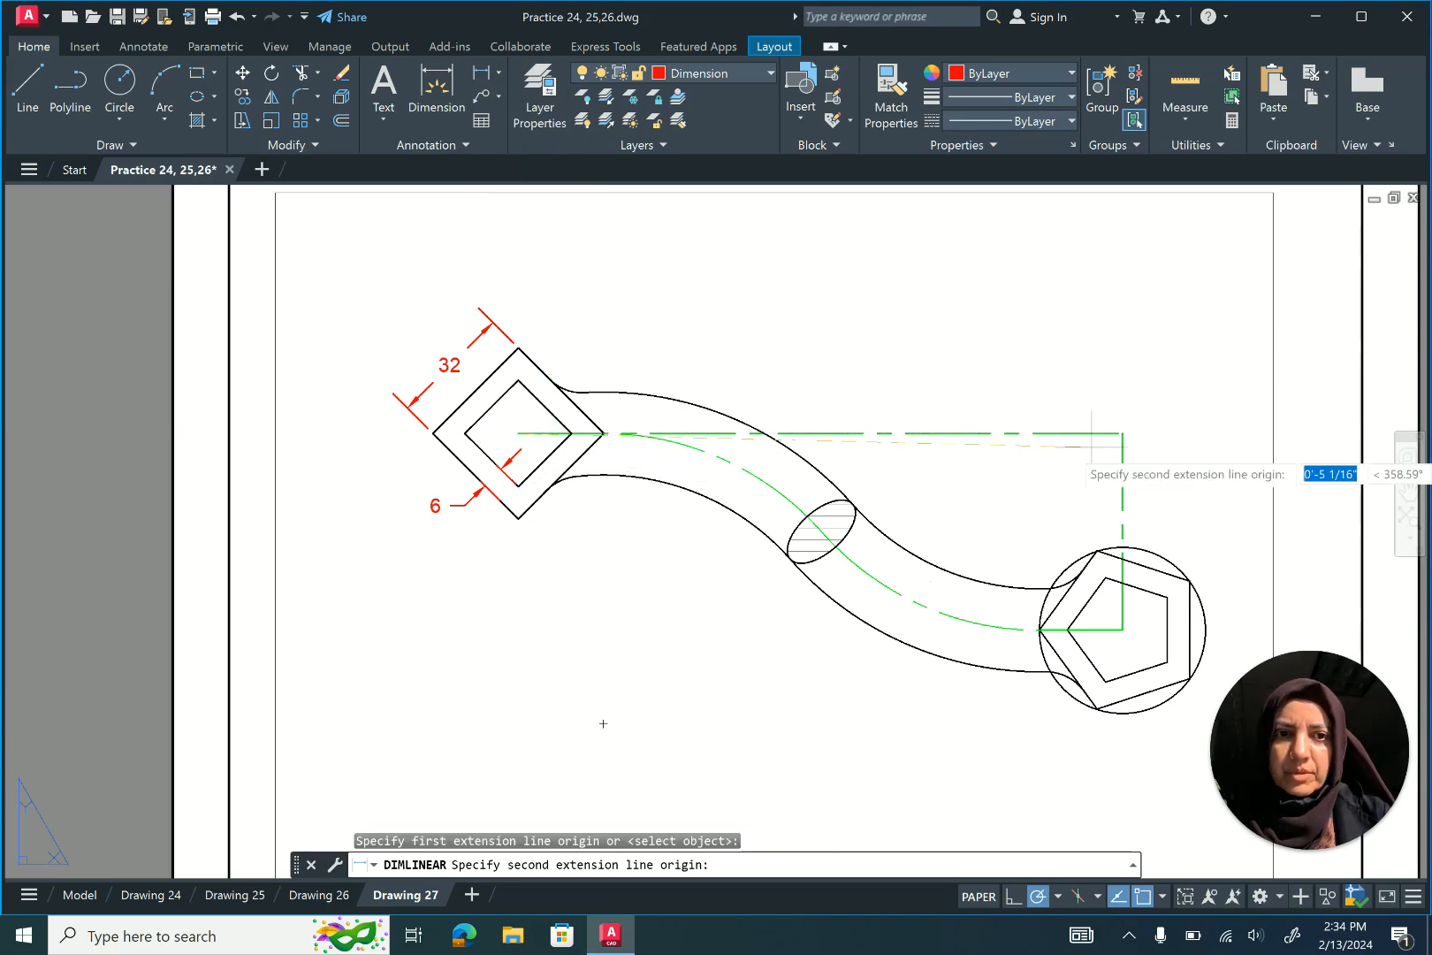
{"action": "left_click", "coordinate": [1123, 450]}
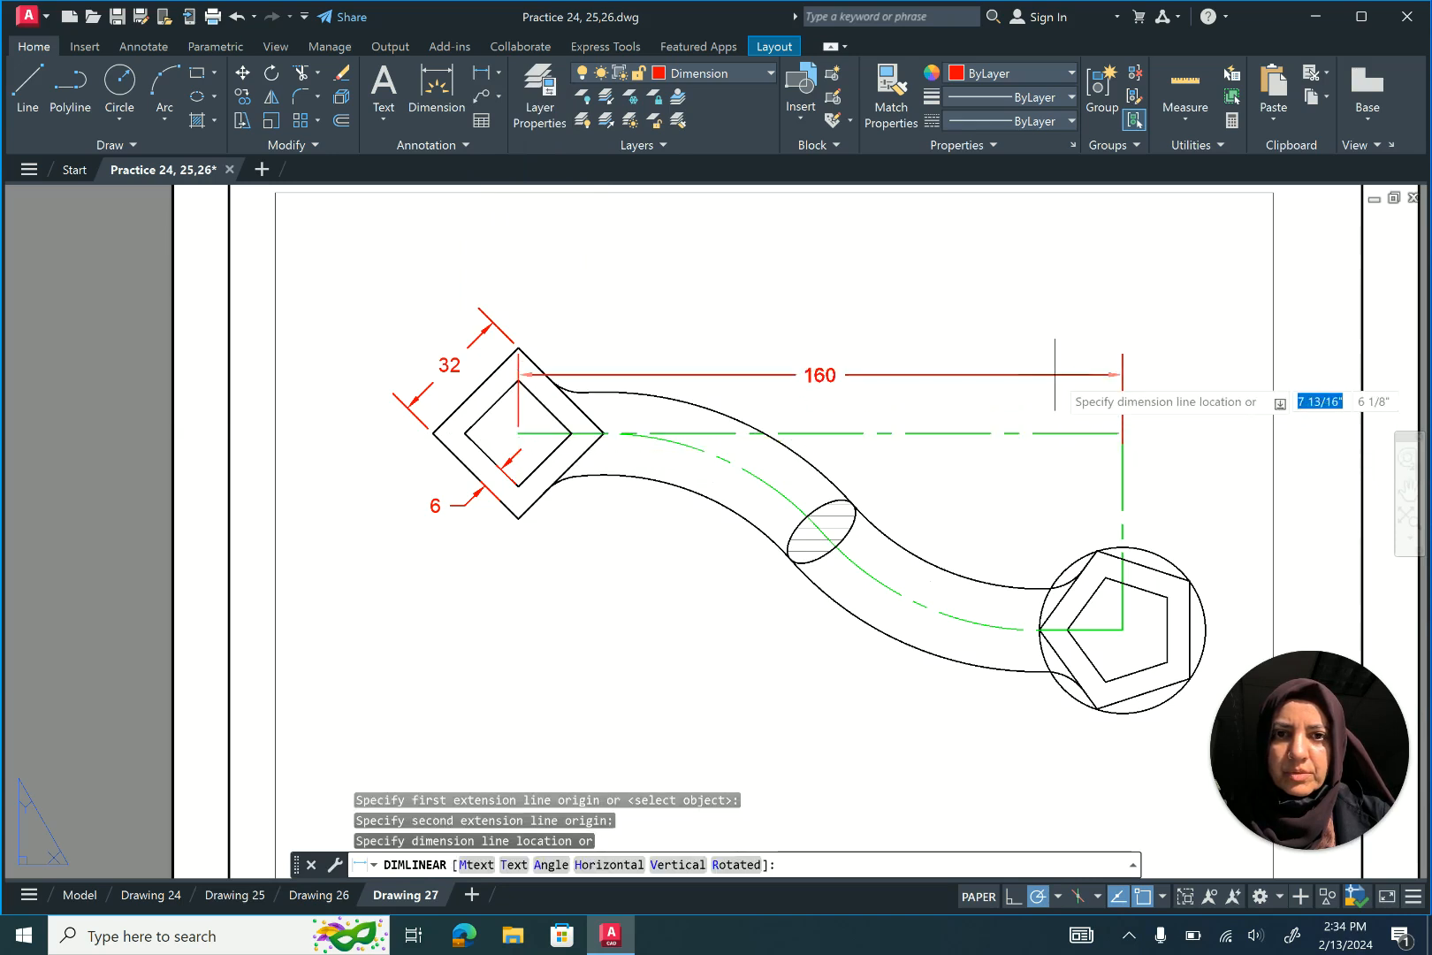
{"action": "left_click", "coordinate": [1046, 246]}
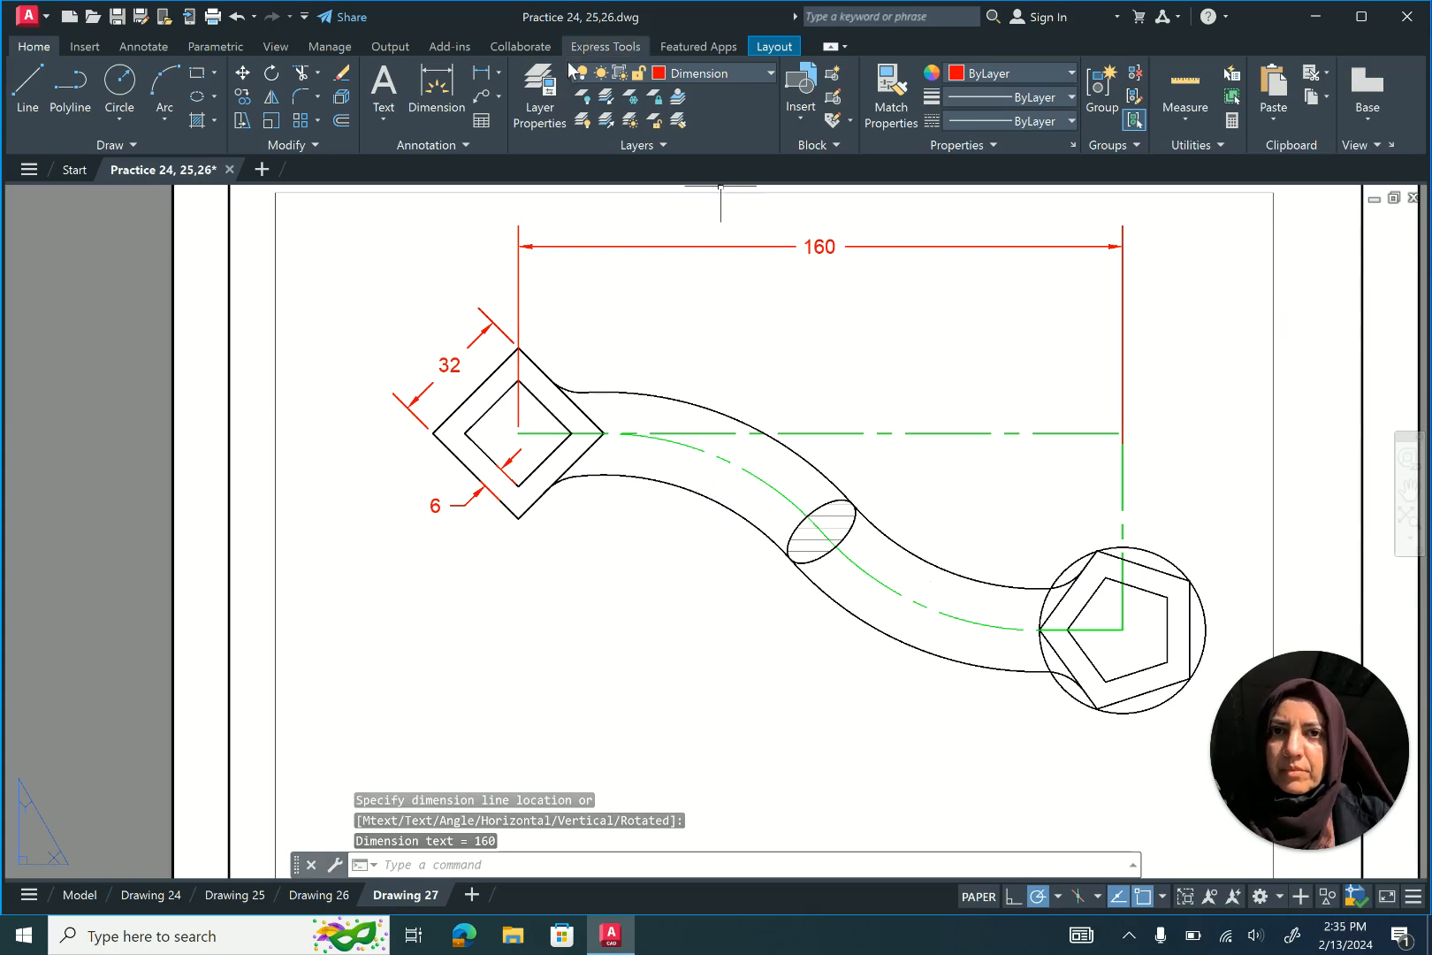
Step: Add radius dimensions to the handle's two concave edges, the upper one near the pentagon and the lower one near the square
{"action": "left_click", "coordinate": [500, 72]}
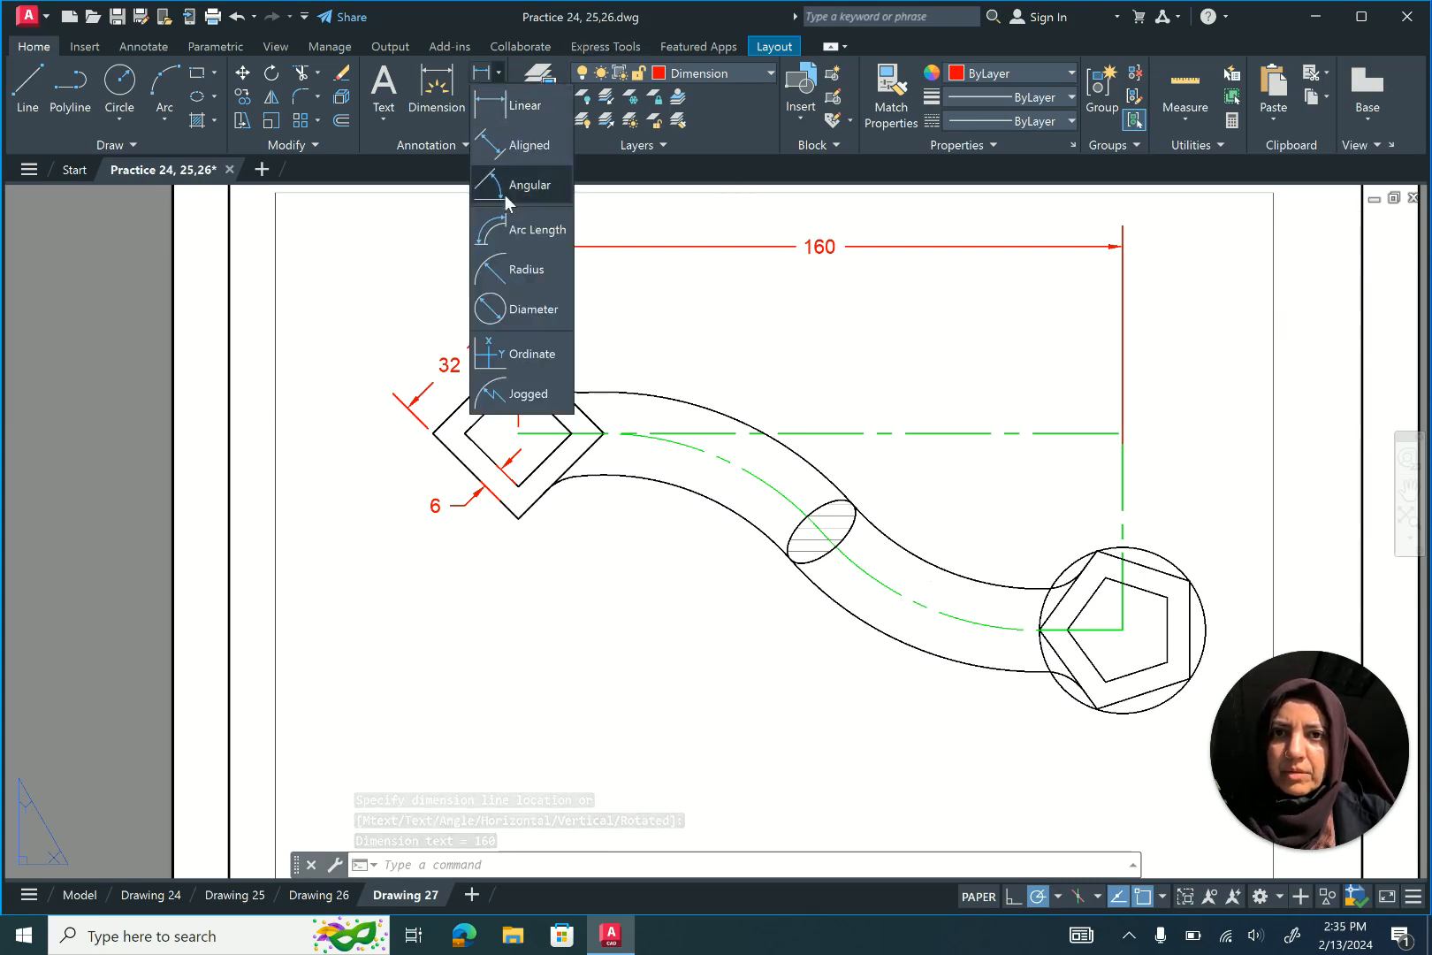
{"action": "left_click", "coordinate": [506, 270]}
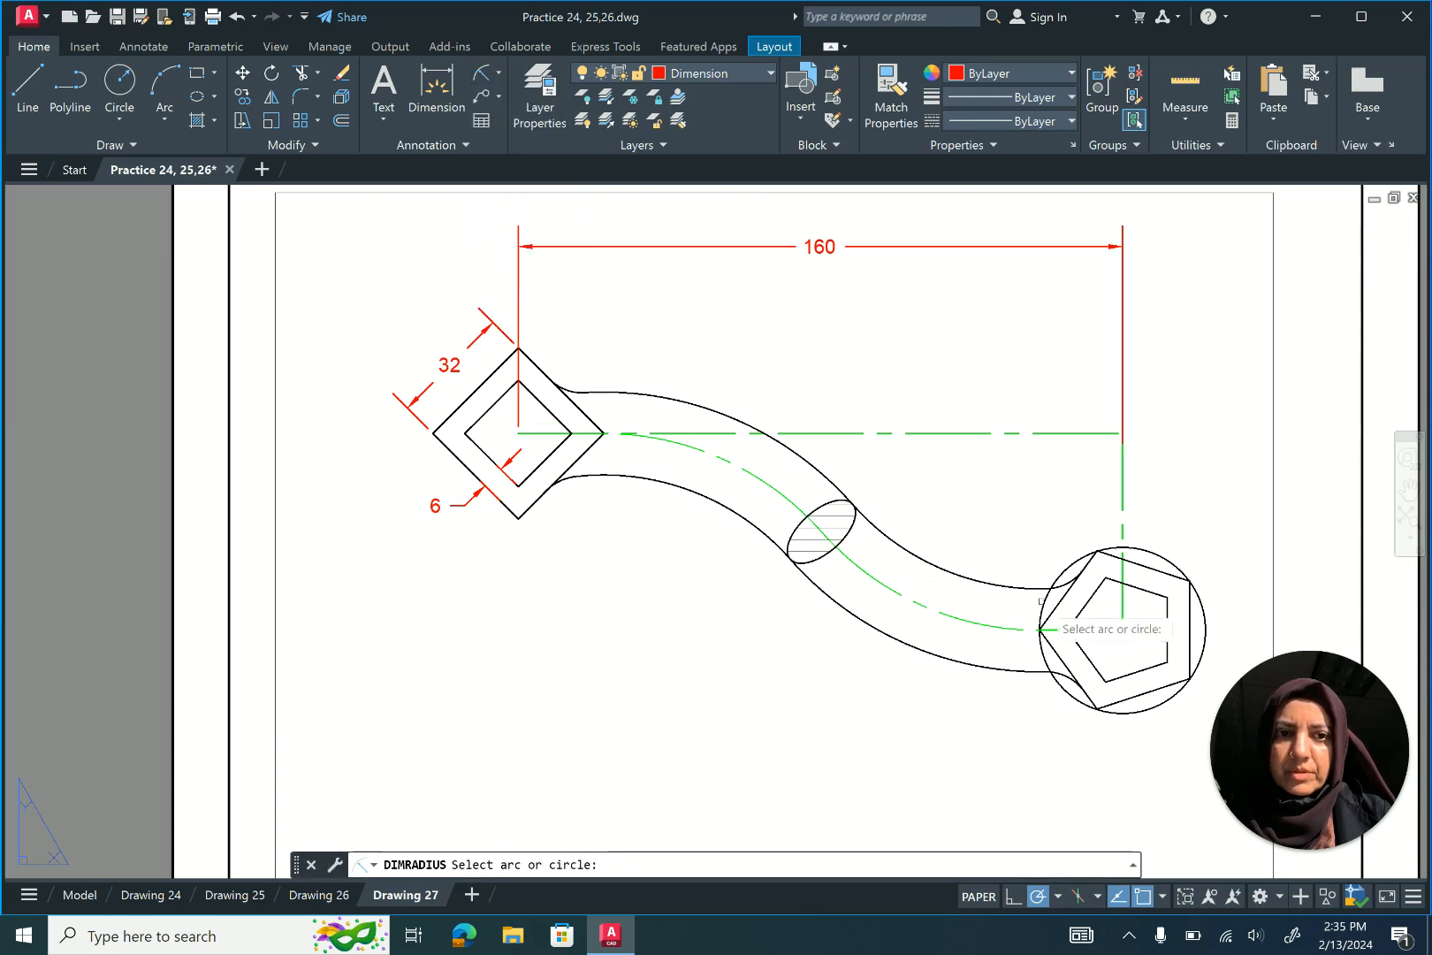
{"action": "left_click", "coordinate": [972, 575]}
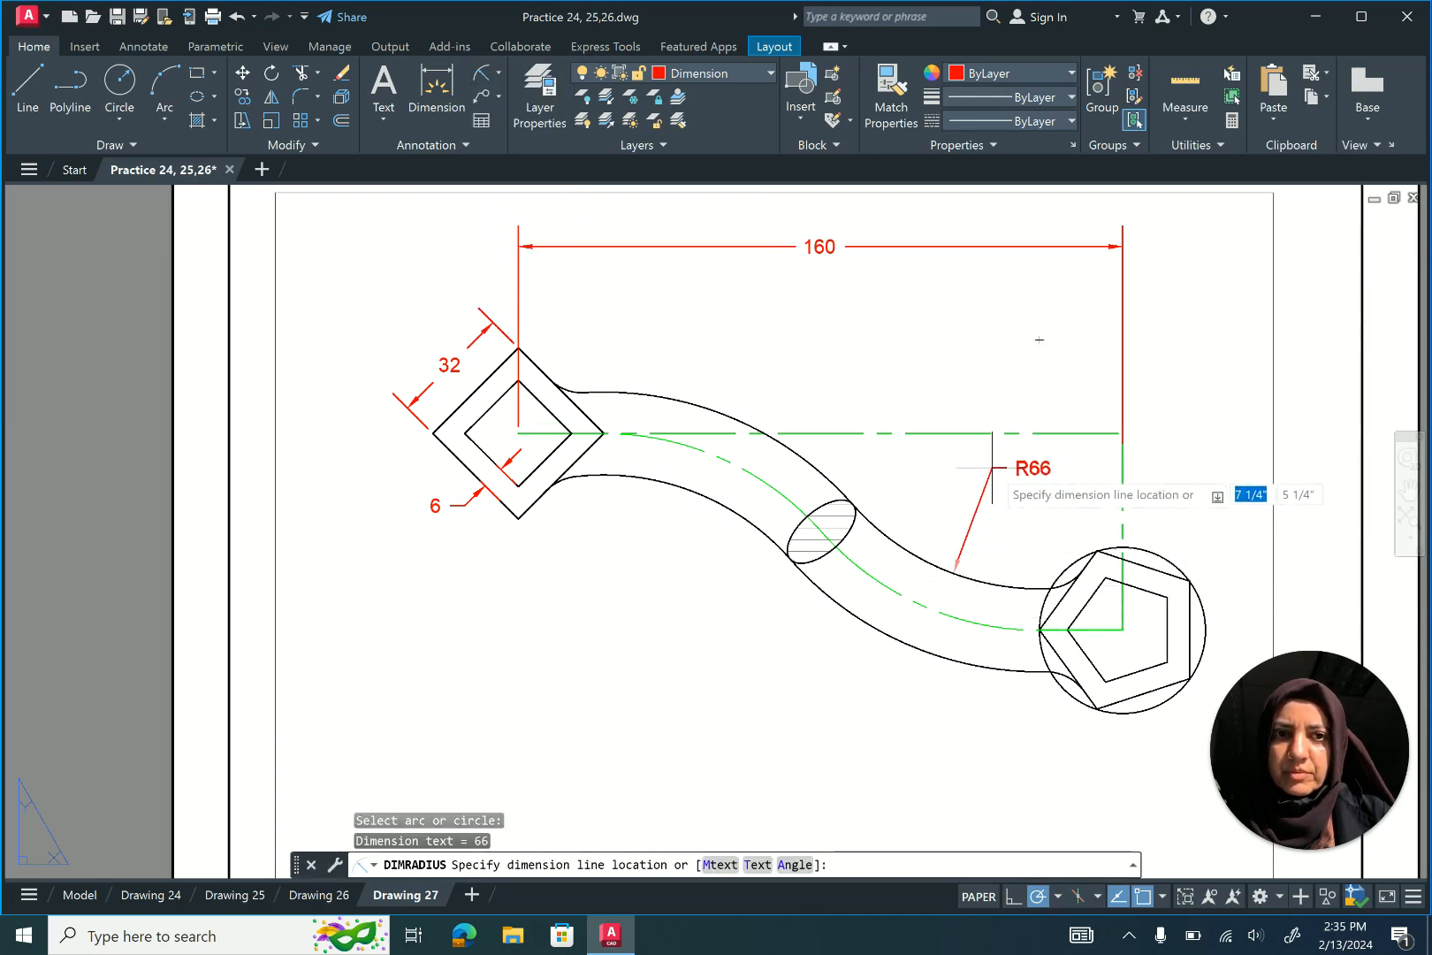
{"action": "left_click", "coordinate": [990, 470]}
{"action": "right_click", "coordinate": [862, 363]}
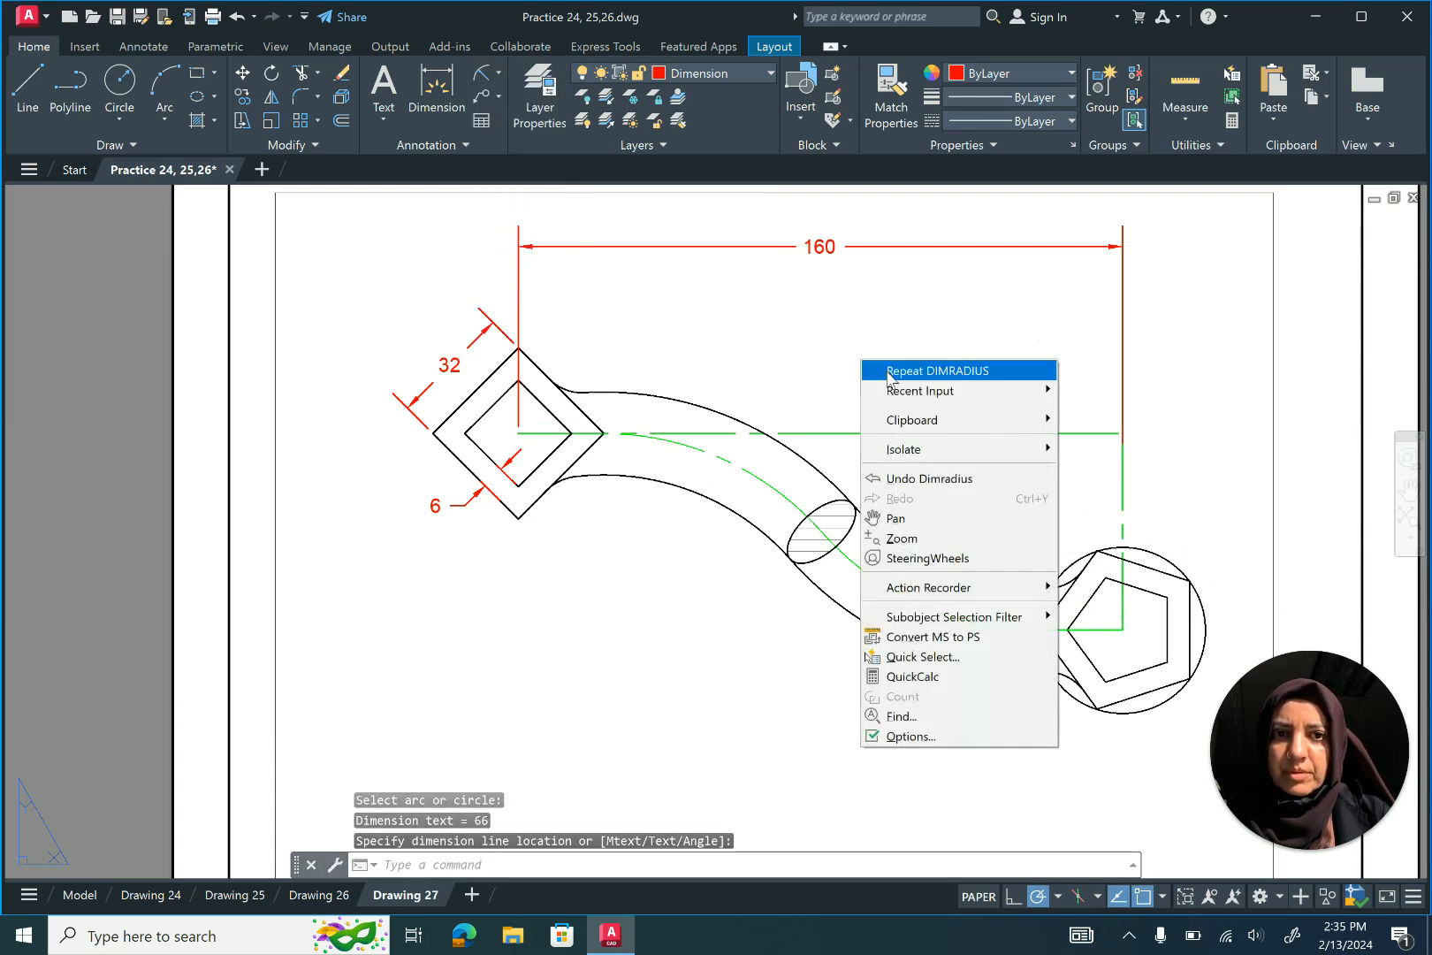
{"action": "left_click", "coordinate": [888, 371]}
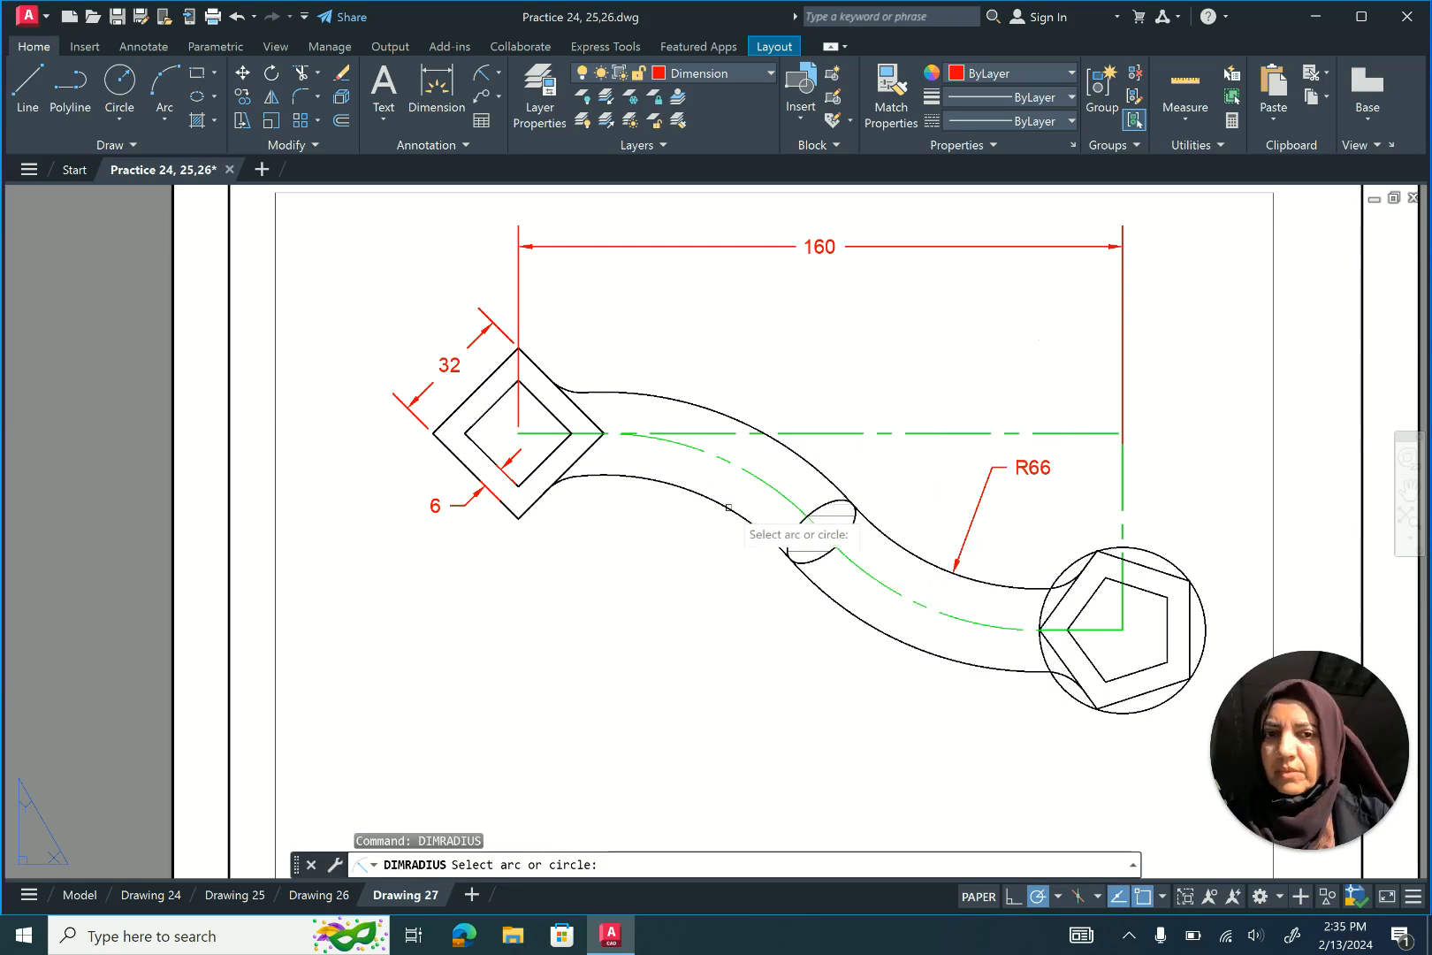
{"action": "left_click", "coordinate": [728, 507]}
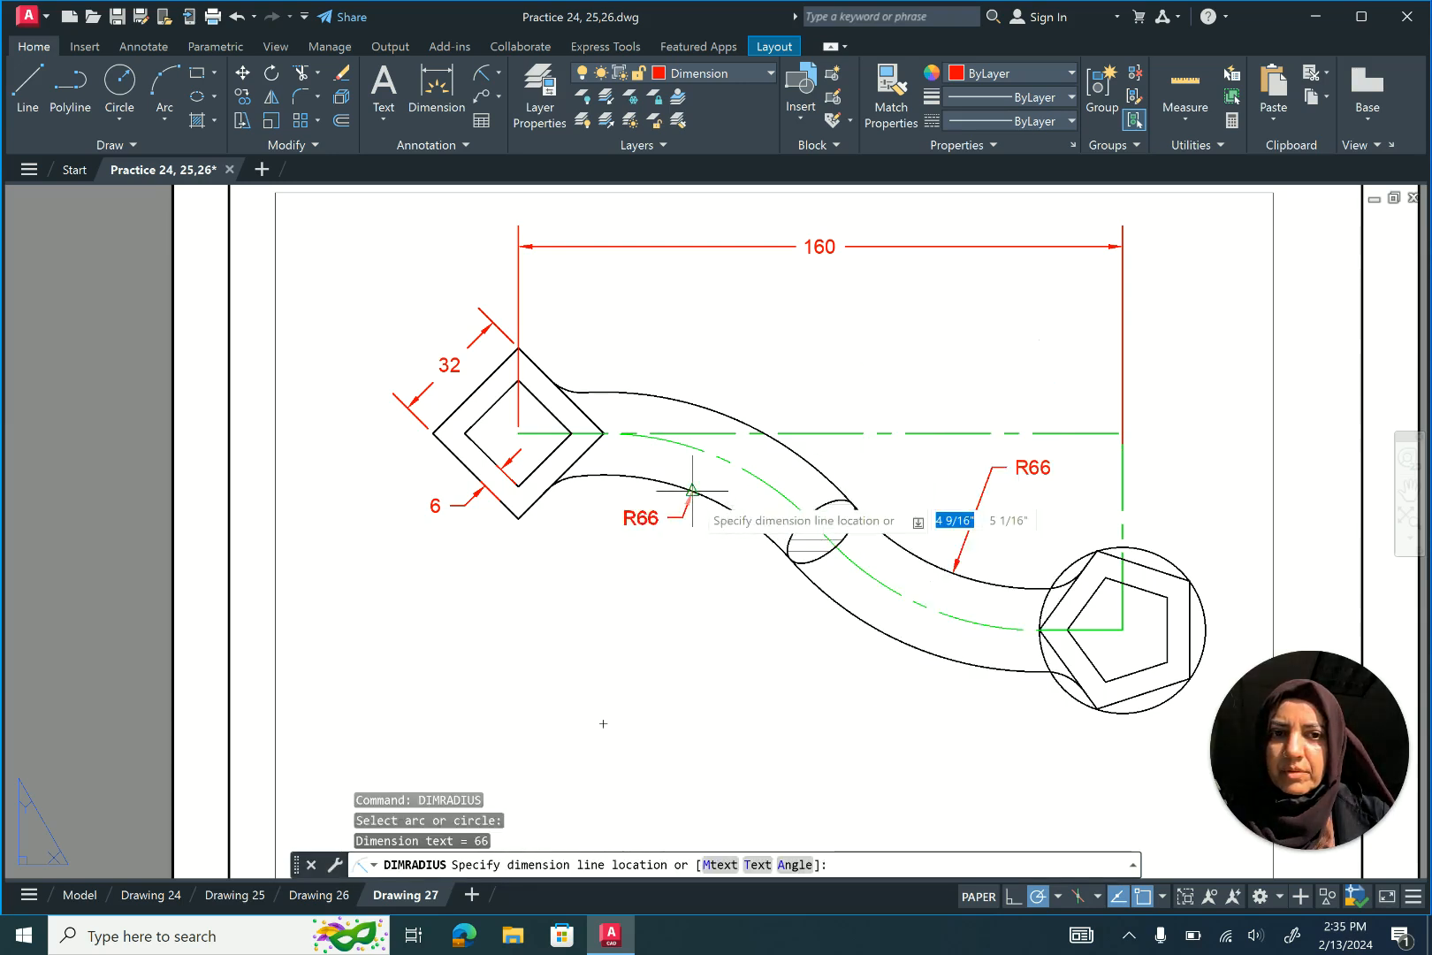
{"action": "left_click", "coordinate": [635, 615]}
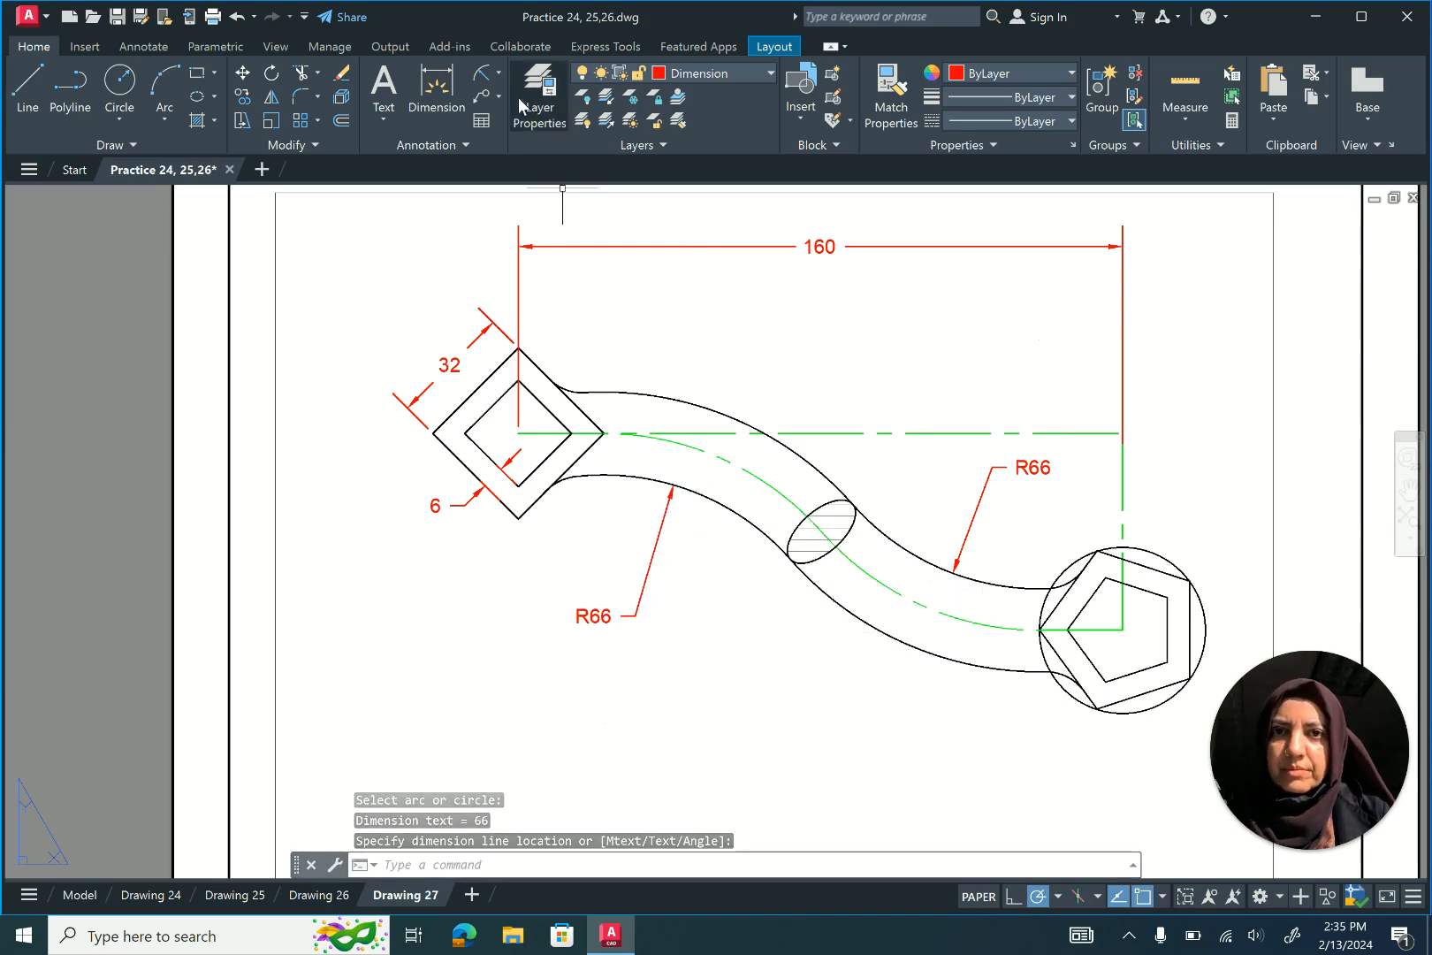
Step: Add a radius dimension to the upper fillet beside the square and prefix its text with 4X
{"action": "left_click", "coordinate": [482, 72]}
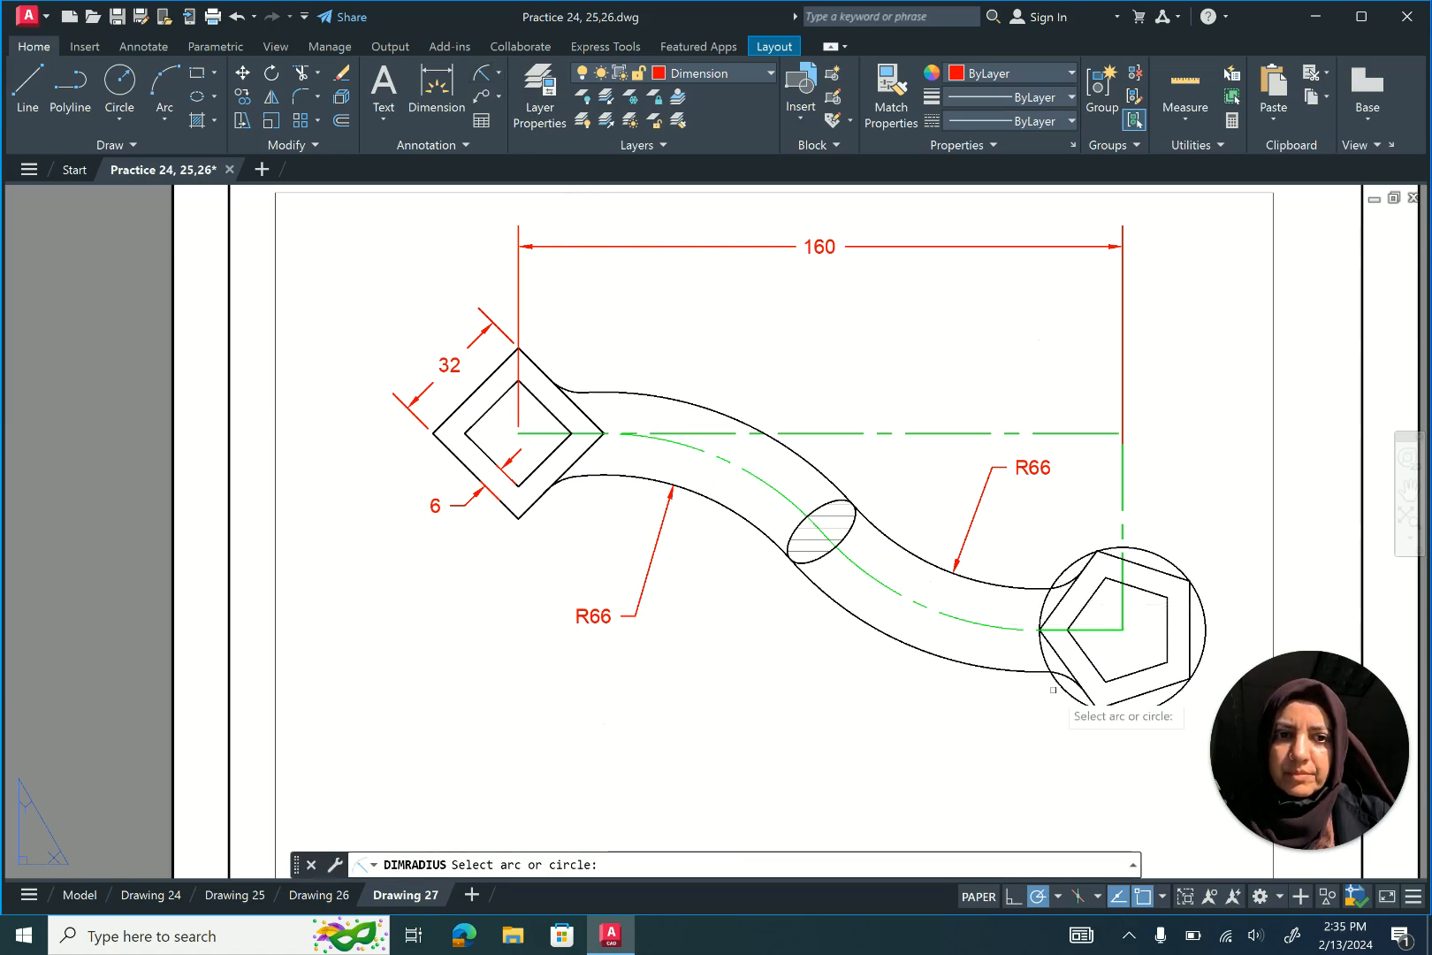
{"action": "left_click", "coordinate": [579, 389]}
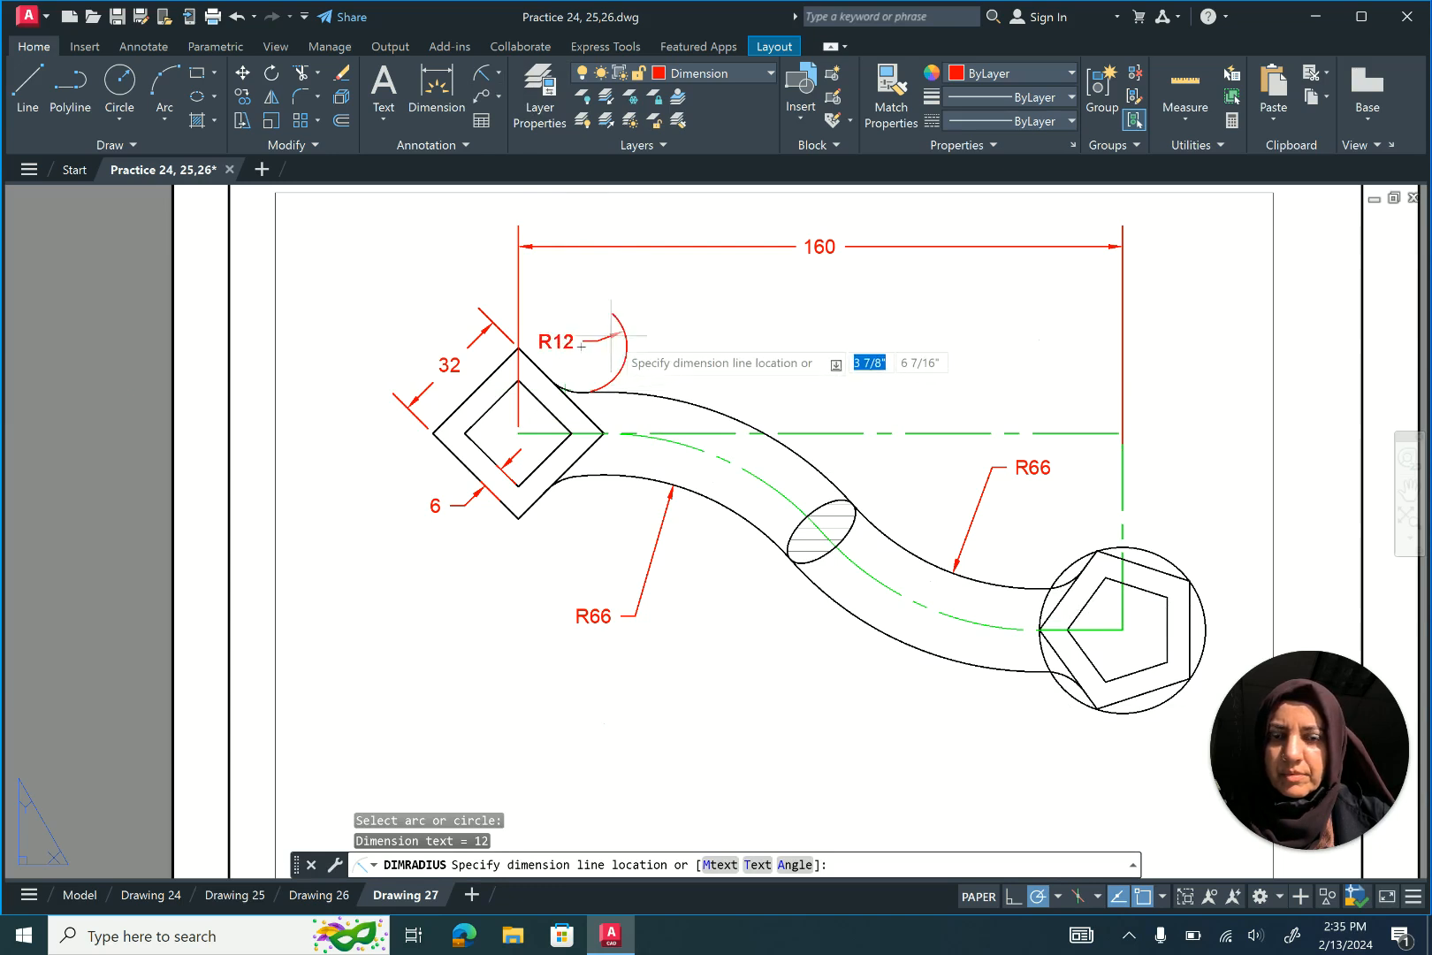
{"action": "left_click", "coordinate": [613, 336]}
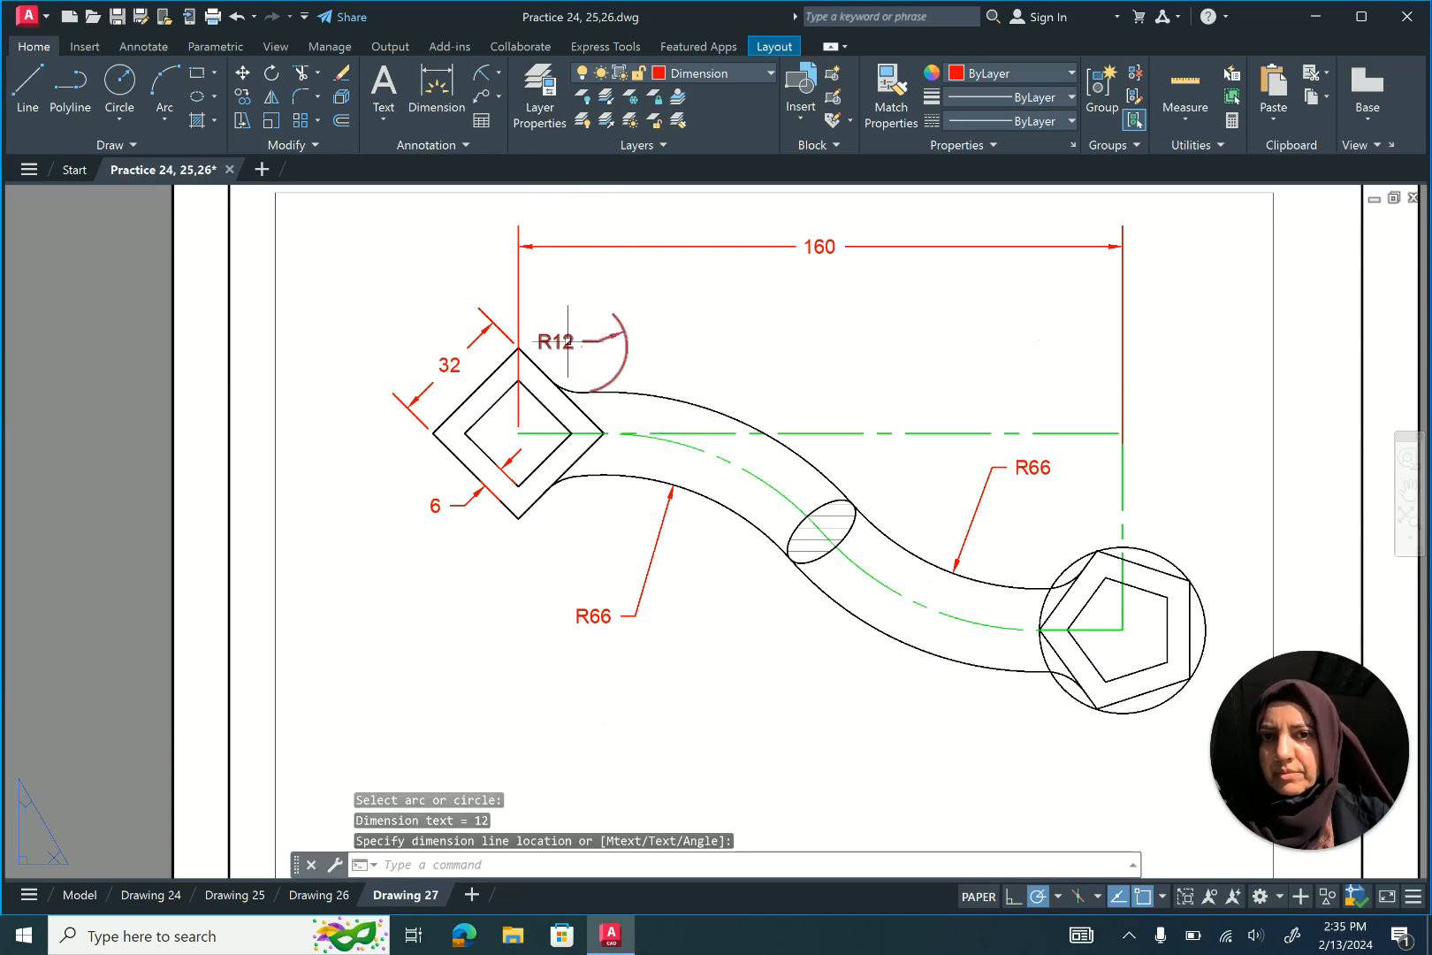
{"action": "left_click", "coordinate": [567, 341]}
{"action": "double_click", "coordinate": [566, 342]}
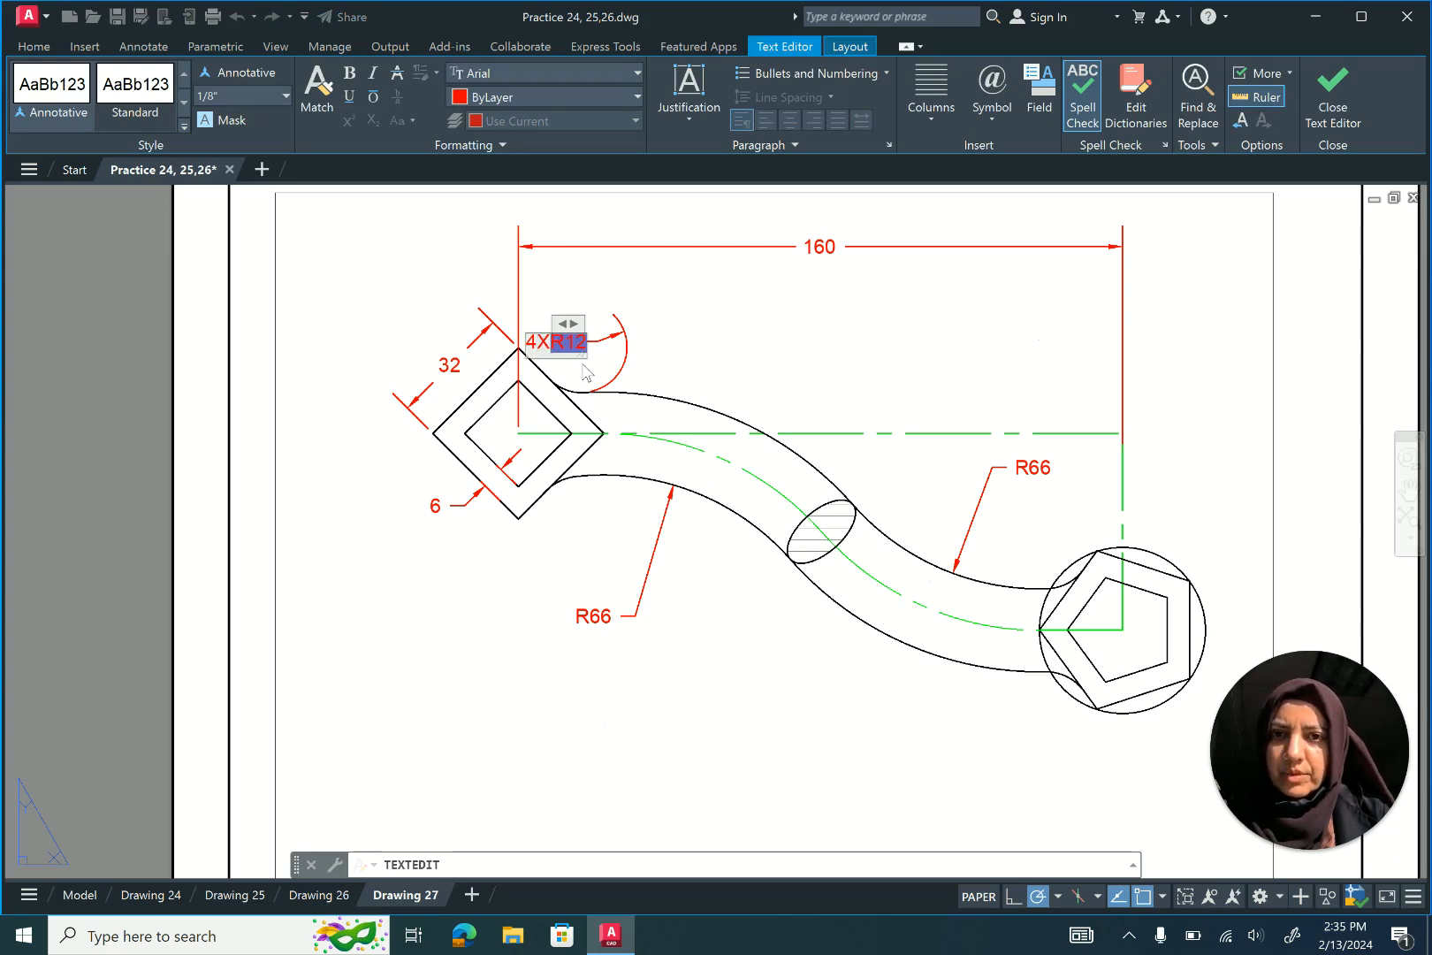
{"action": "left_click", "coordinate": [604, 381]}
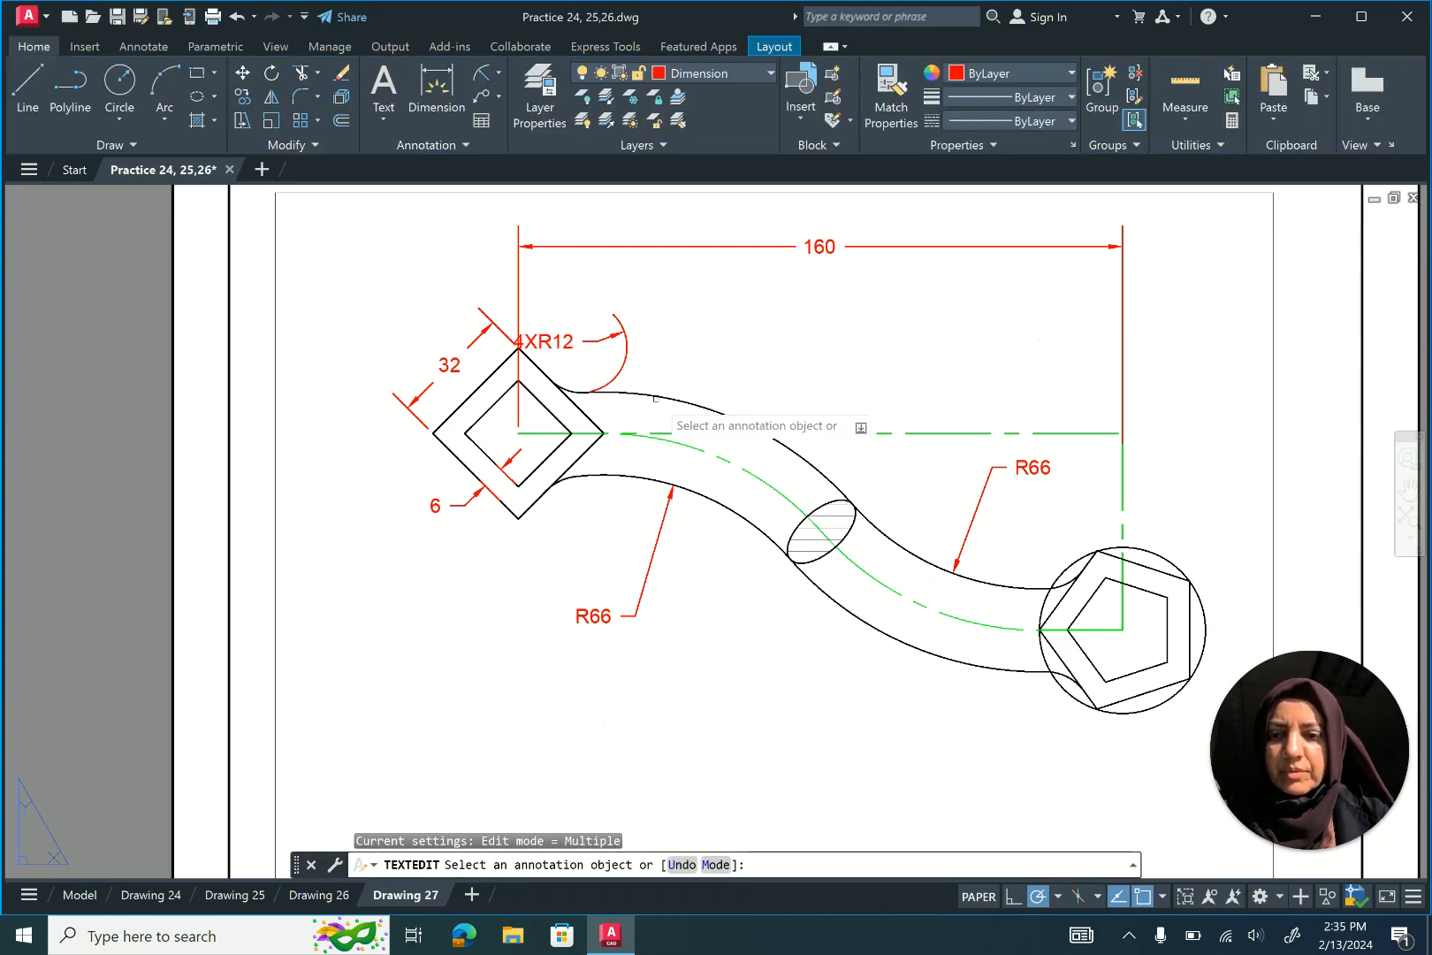
{"action": "key", "text": "Escape"}
Step: Move the 4XR12 dimension text to the right of the square's top corner, clear of the 160 dimension's extension line
{"action": "left_click", "coordinate": [559, 342]}
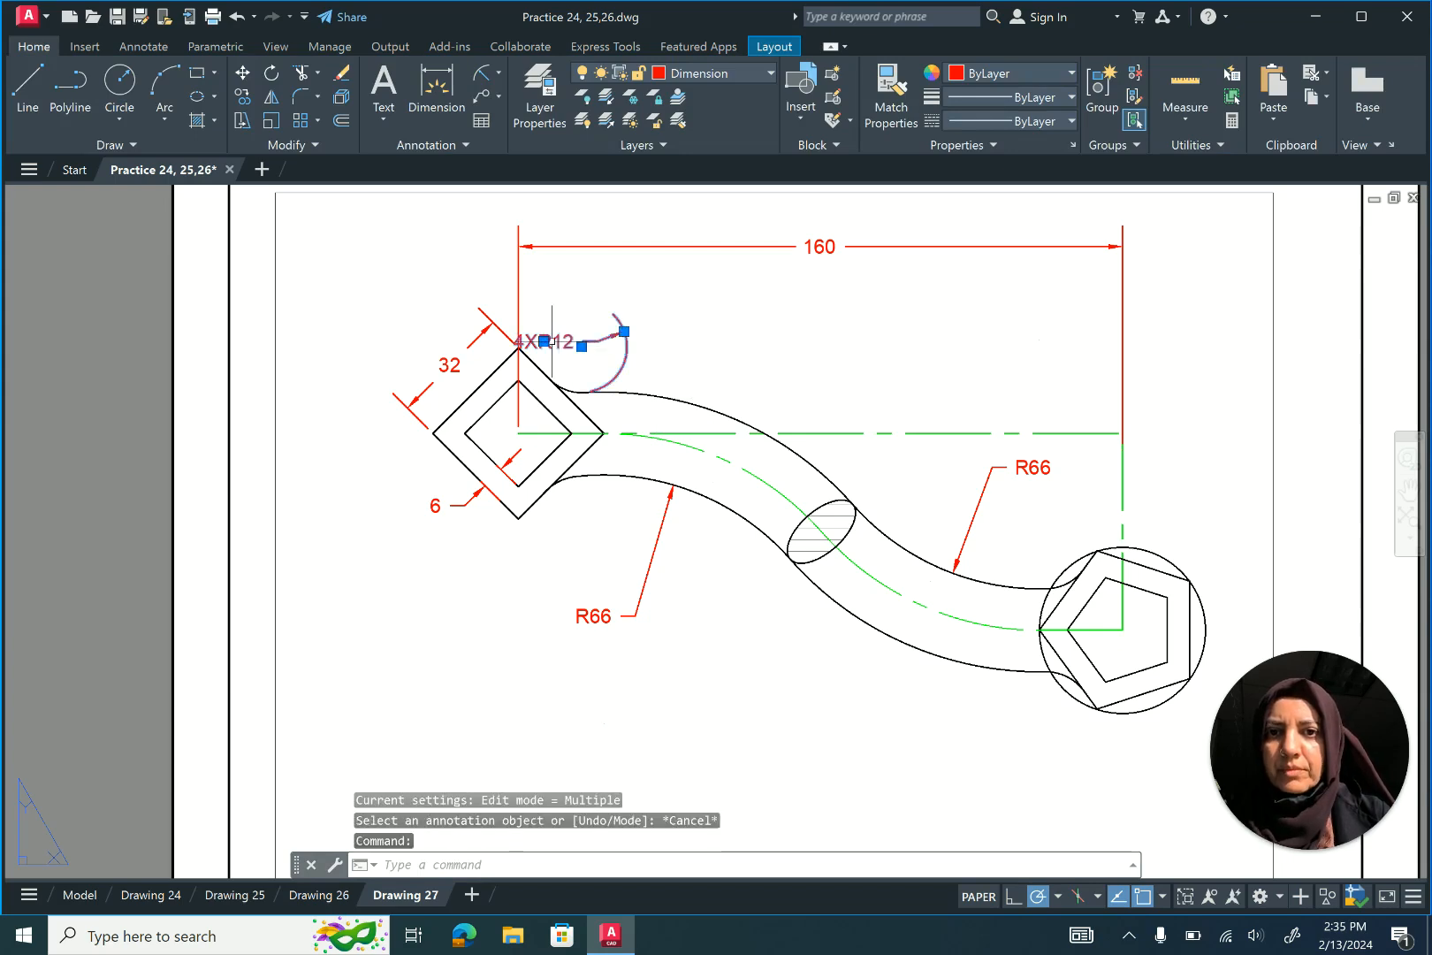
{"action": "scroll", "coordinate": [559, 342], "scroll_direction": "up", "scroll_amount": 6}
{"action": "left_click", "coordinate": [513, 339]}
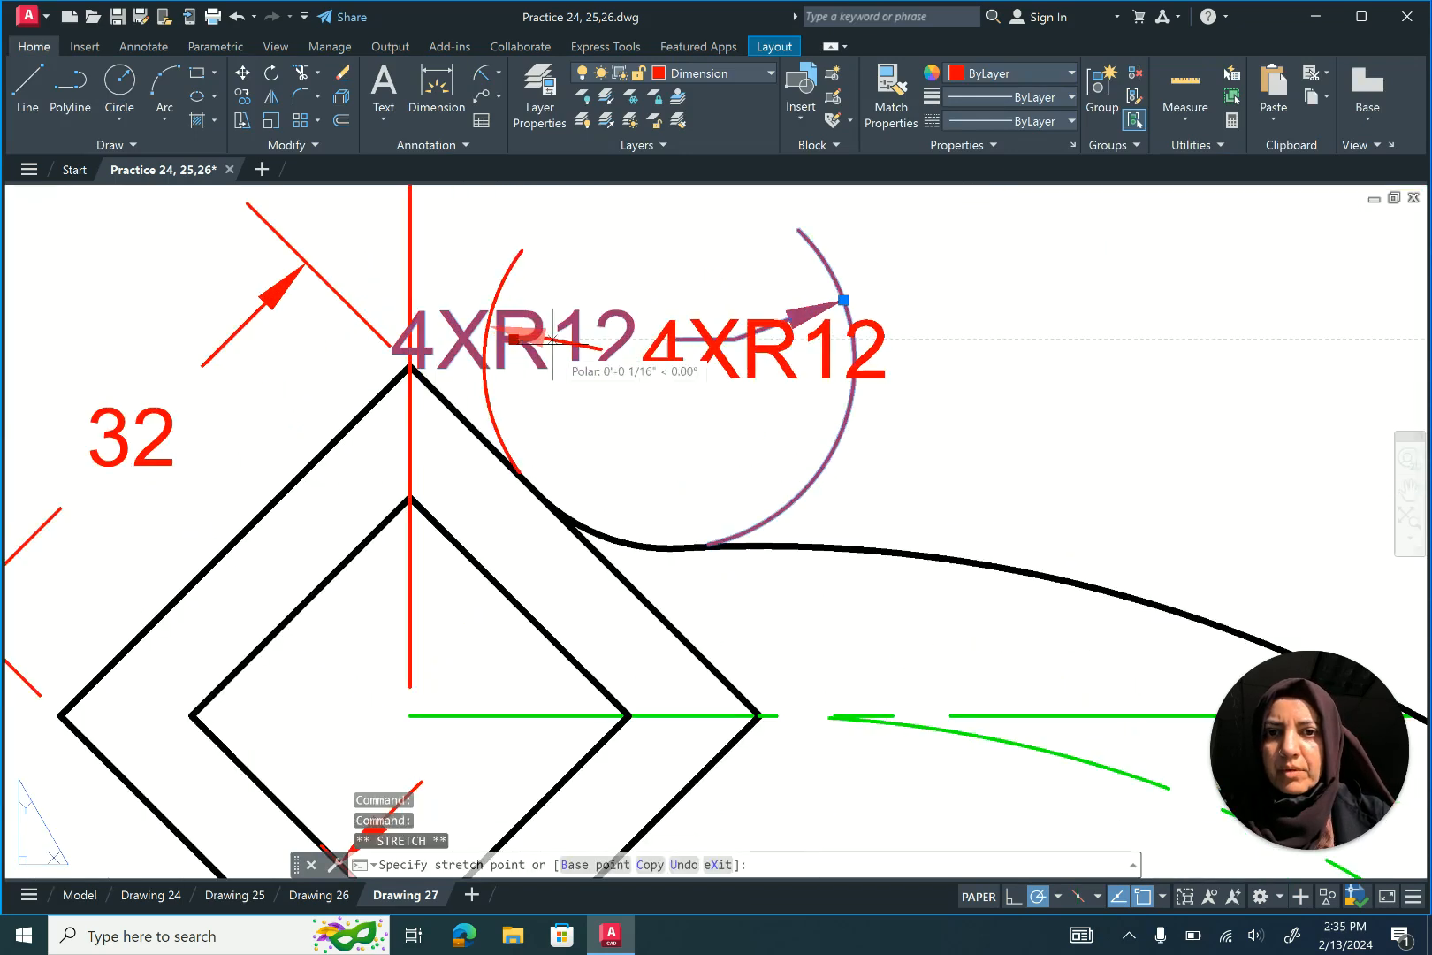
{"action": "scroll", "coordinate": [664, 383], "scroll_direction": "down", "scroll_amount": 5}
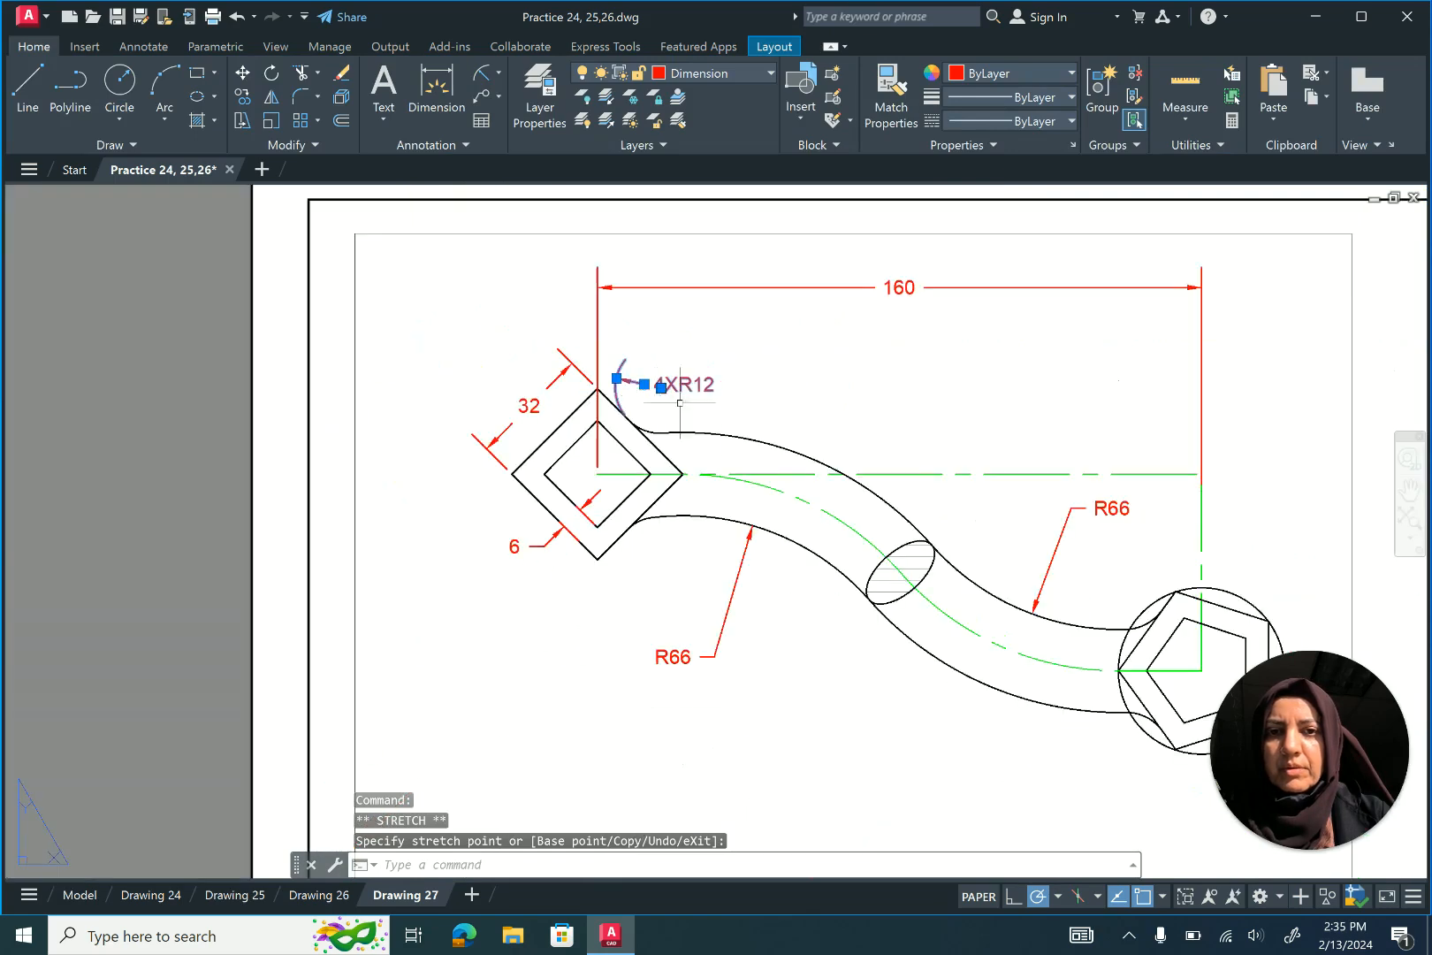
{"action": "left_click", "coordinate": [660, 387]}
{"action": "left_click", "coordinate": [816, 420]}
{"action": "key", "text": "Escape"}
{"action": "key", "text": "Escape"}
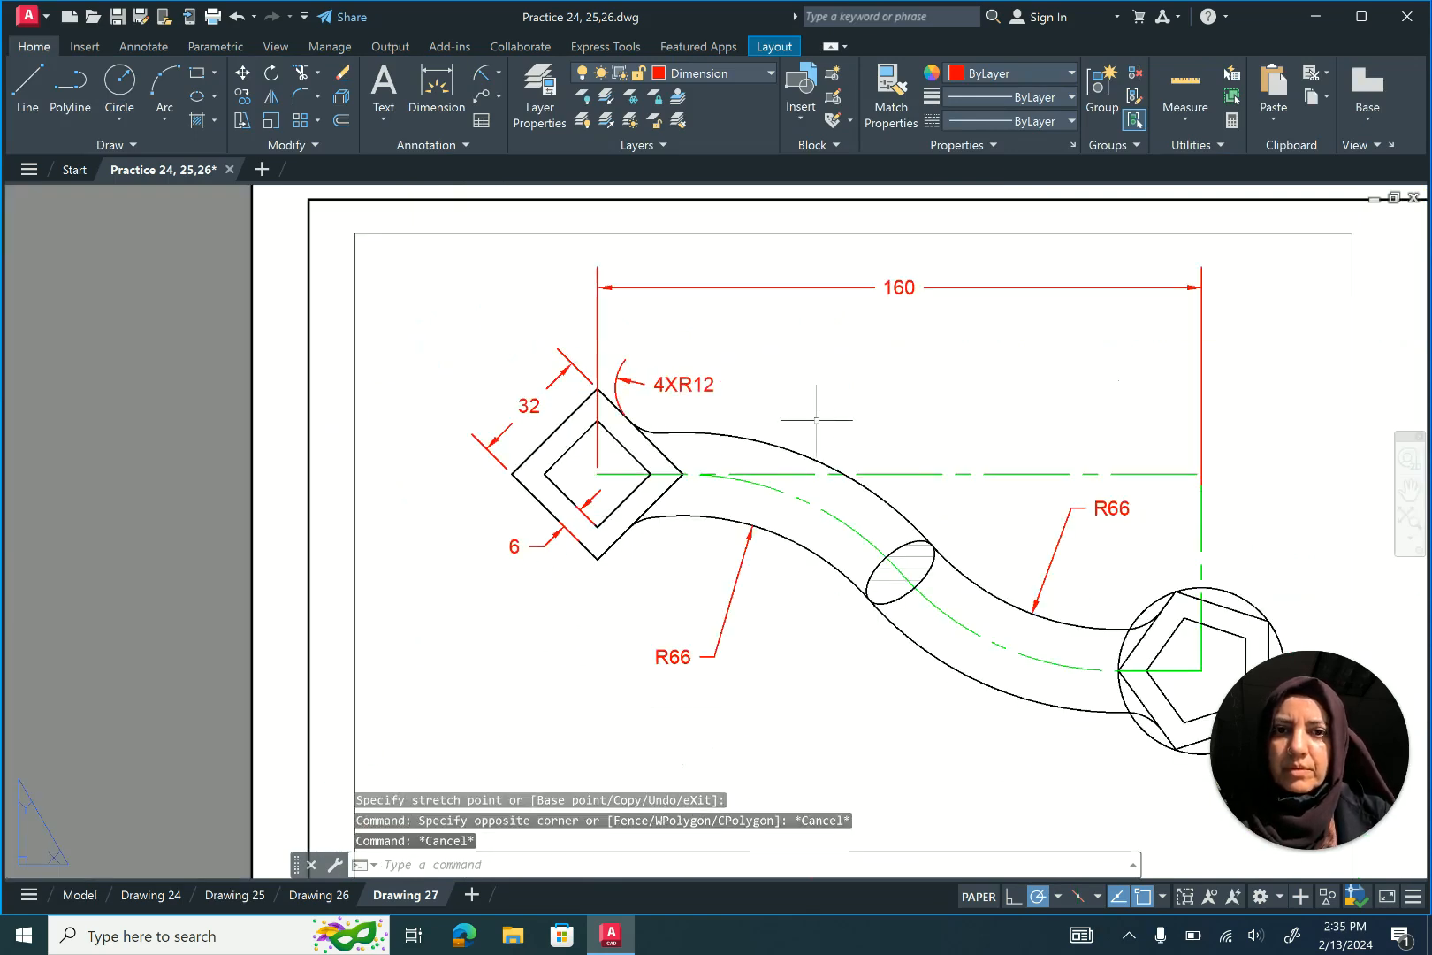
Step: Add a diameter dimension to the circle around the pentagon, with its text above and to the right
{"action": "scroll", "coordinate": [672, 422], "scroll_direction": "down", "scroll_amount": 2}
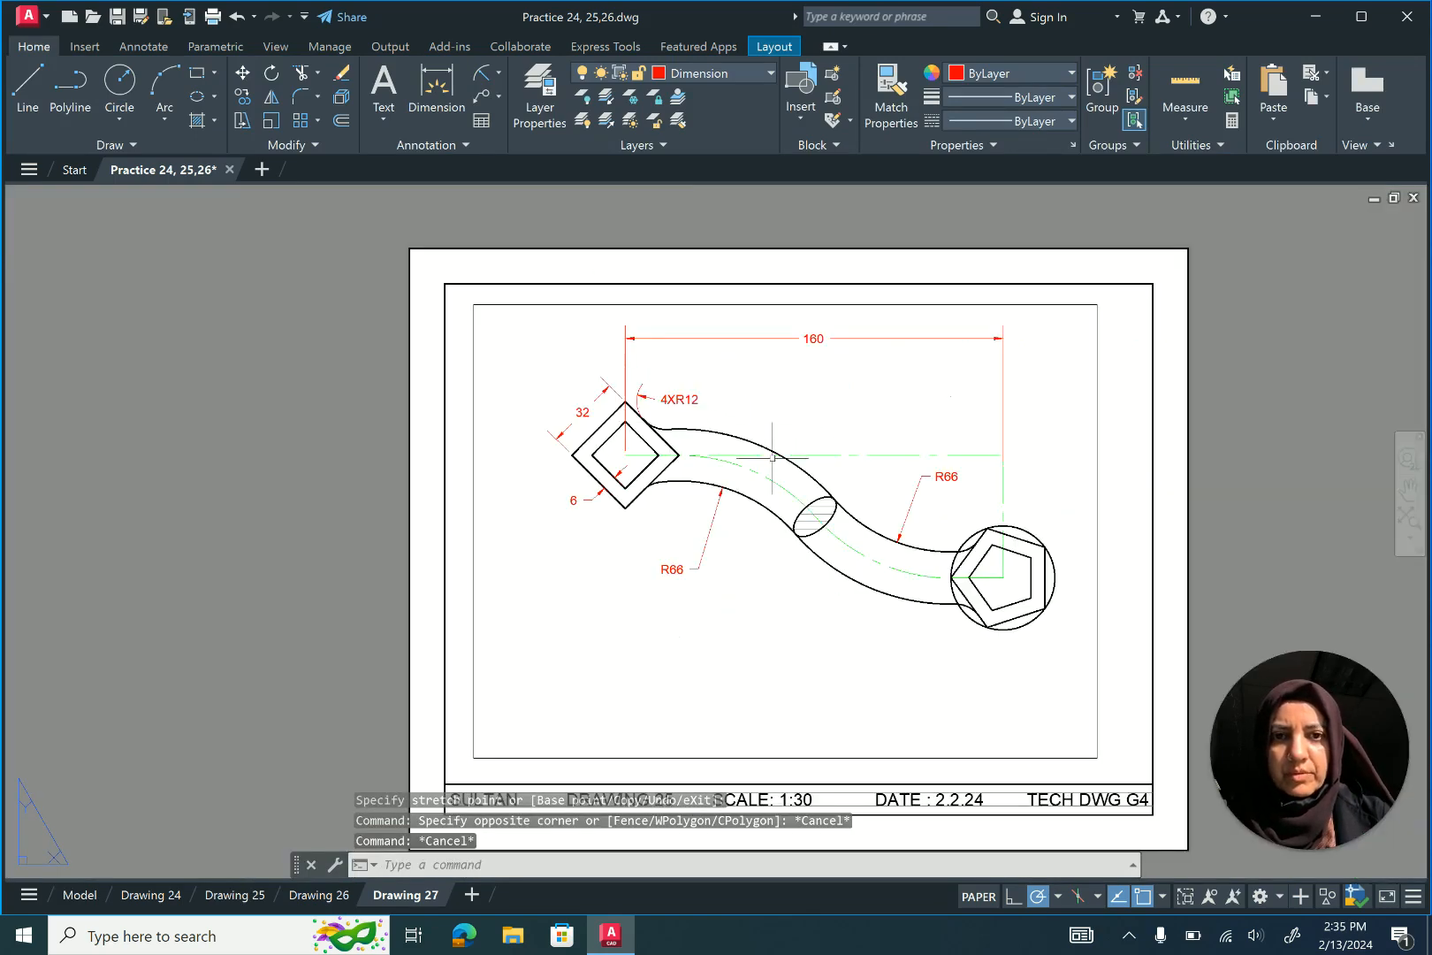
{"action": "scroll", "coordinate": [628, 424], "scroll_direction": "up", "scroll_amount": 2}
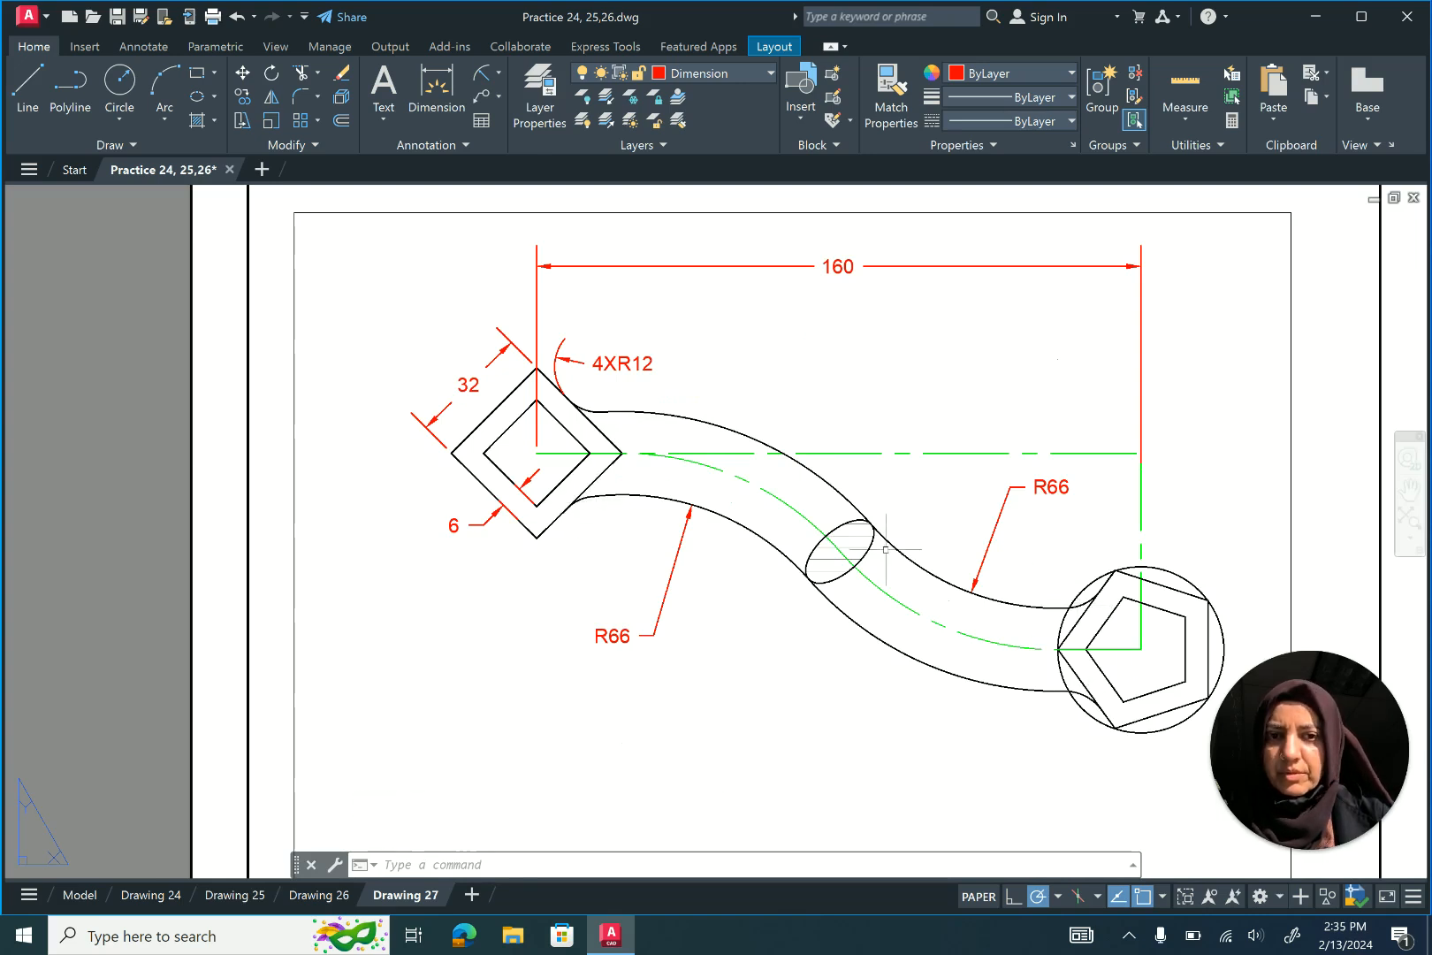
{"action": "scroll", "coordinate": [752, 463], "scroll_direction": "down", "scroll_amount": 2}
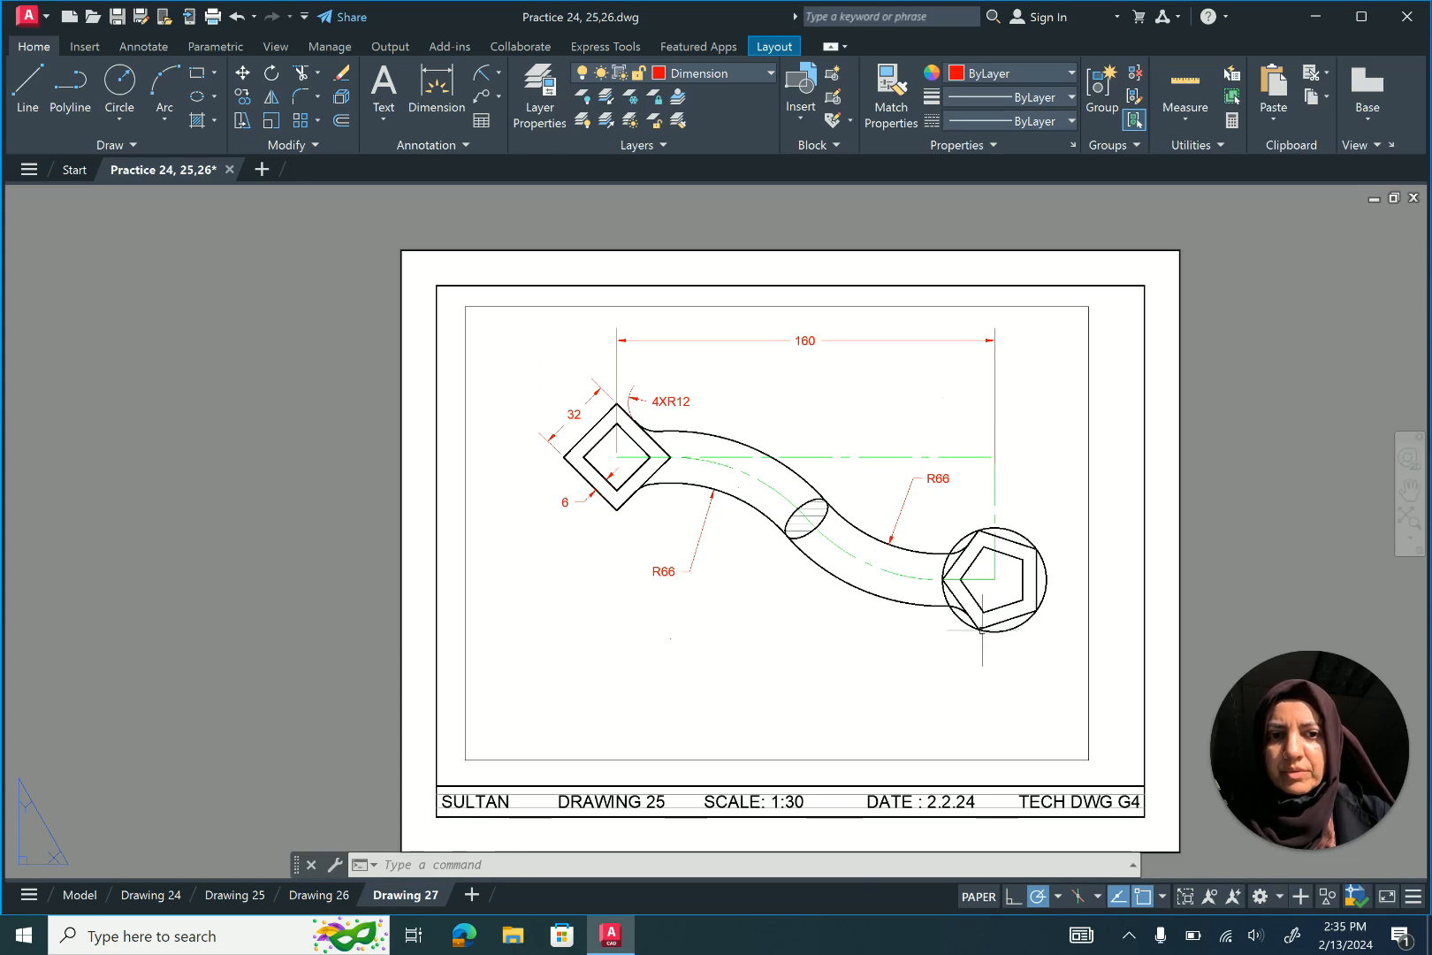
{"action": "scroll", "coordinate": [982, 630], "scroll_direction": "up", "scroll_amount": 4}
{"action": "scroll", "coordinate": [924, 595], "scroll_direction": "down", "scroll_amount": 2}
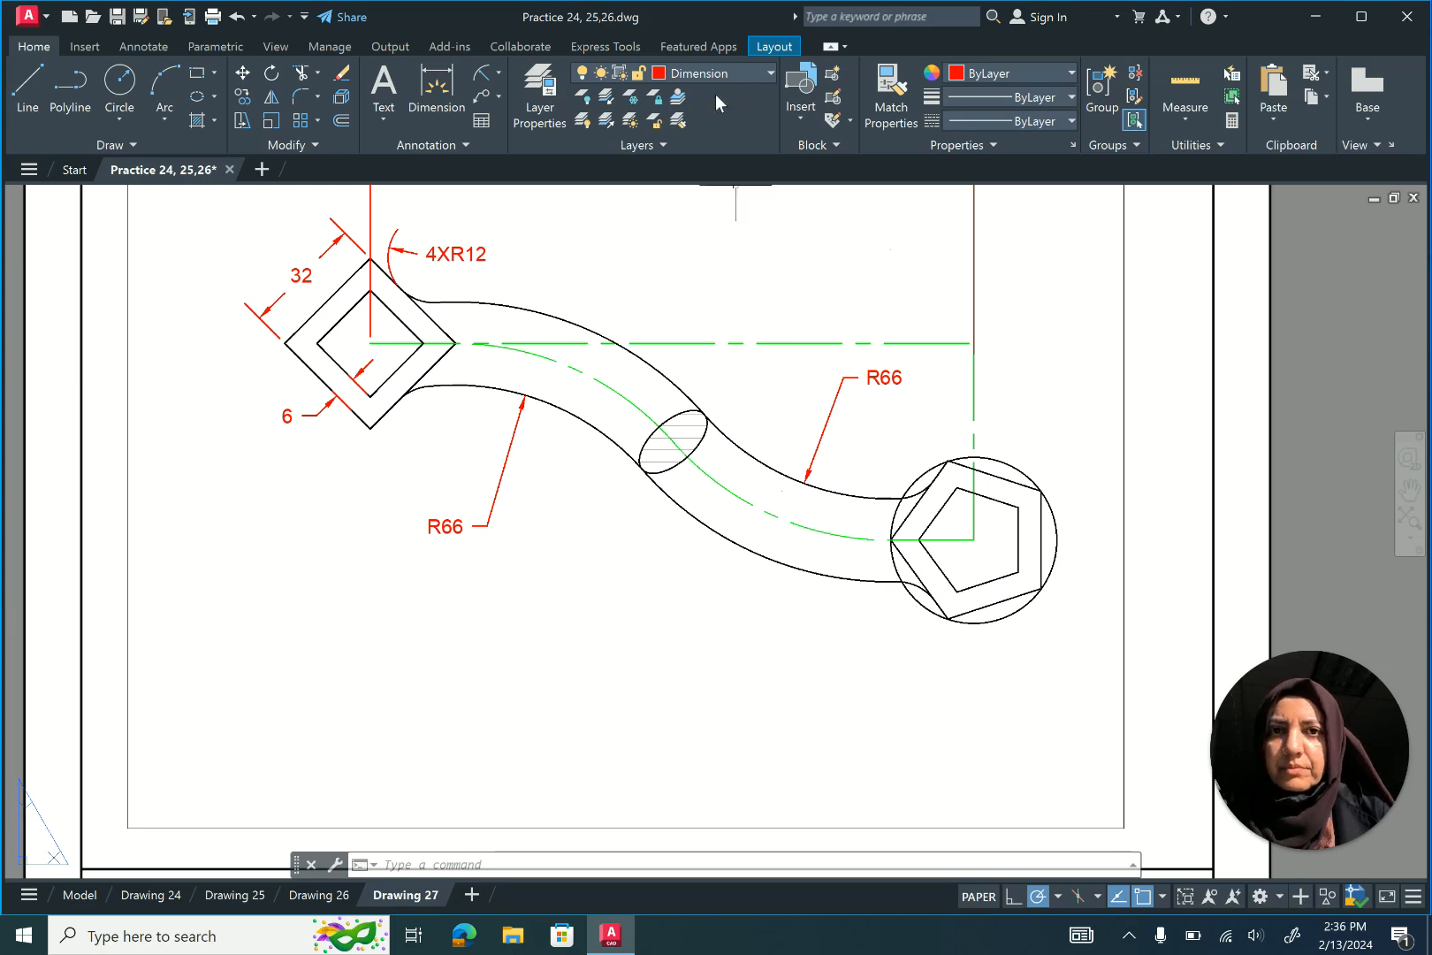
{"action": "left_click", "coordinate": [498, 73]}
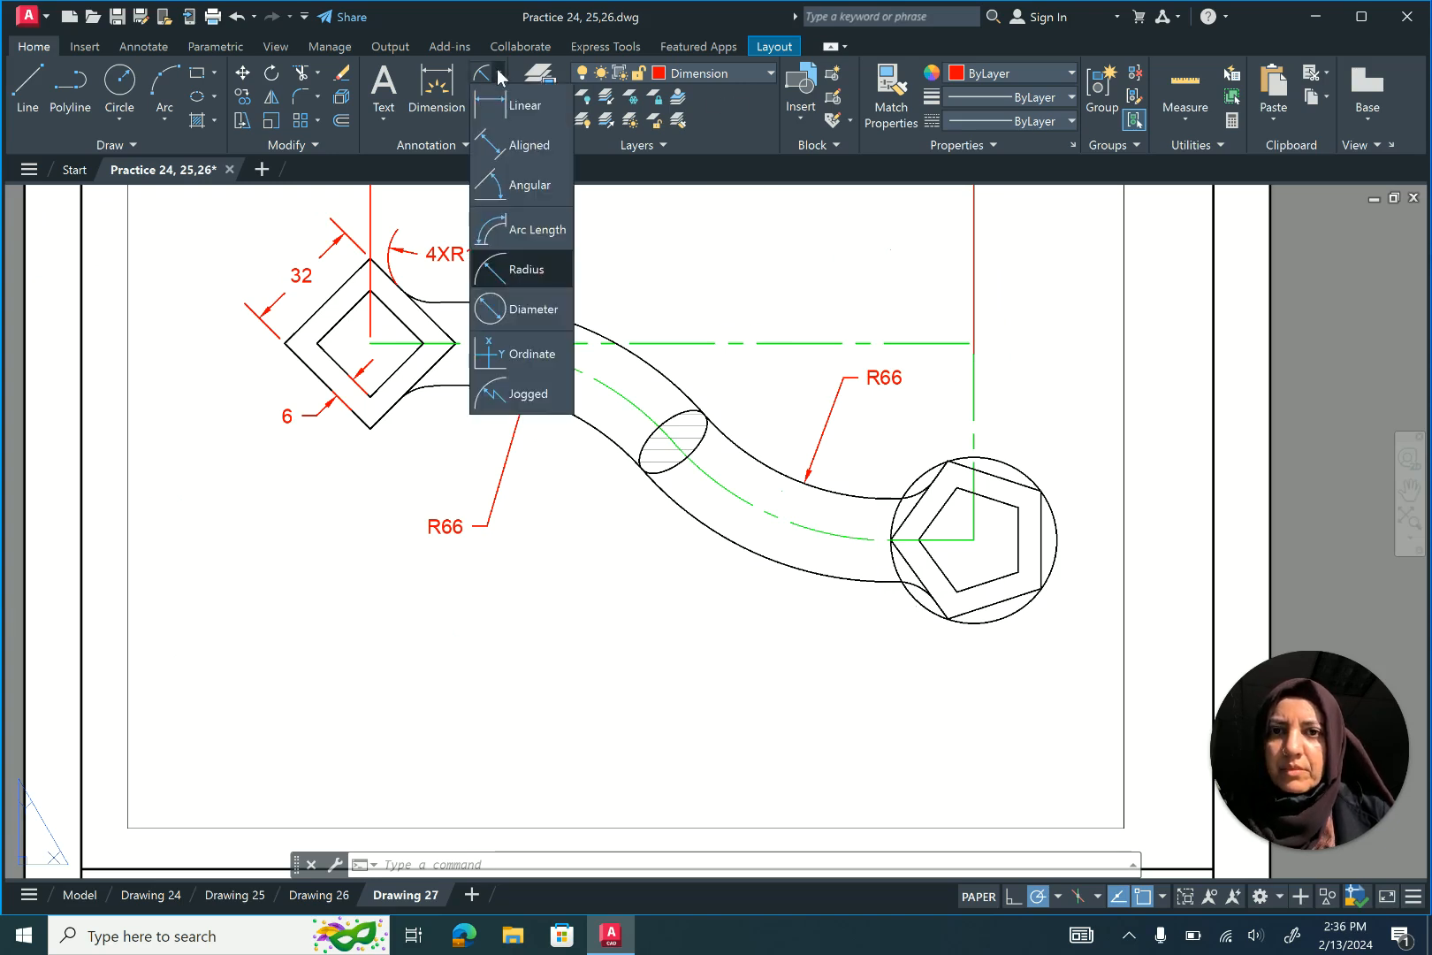
{"action": "left_click", "coordinate": [495, 309]}
{"action": "left_click", "coordinate": [1014, 464]}
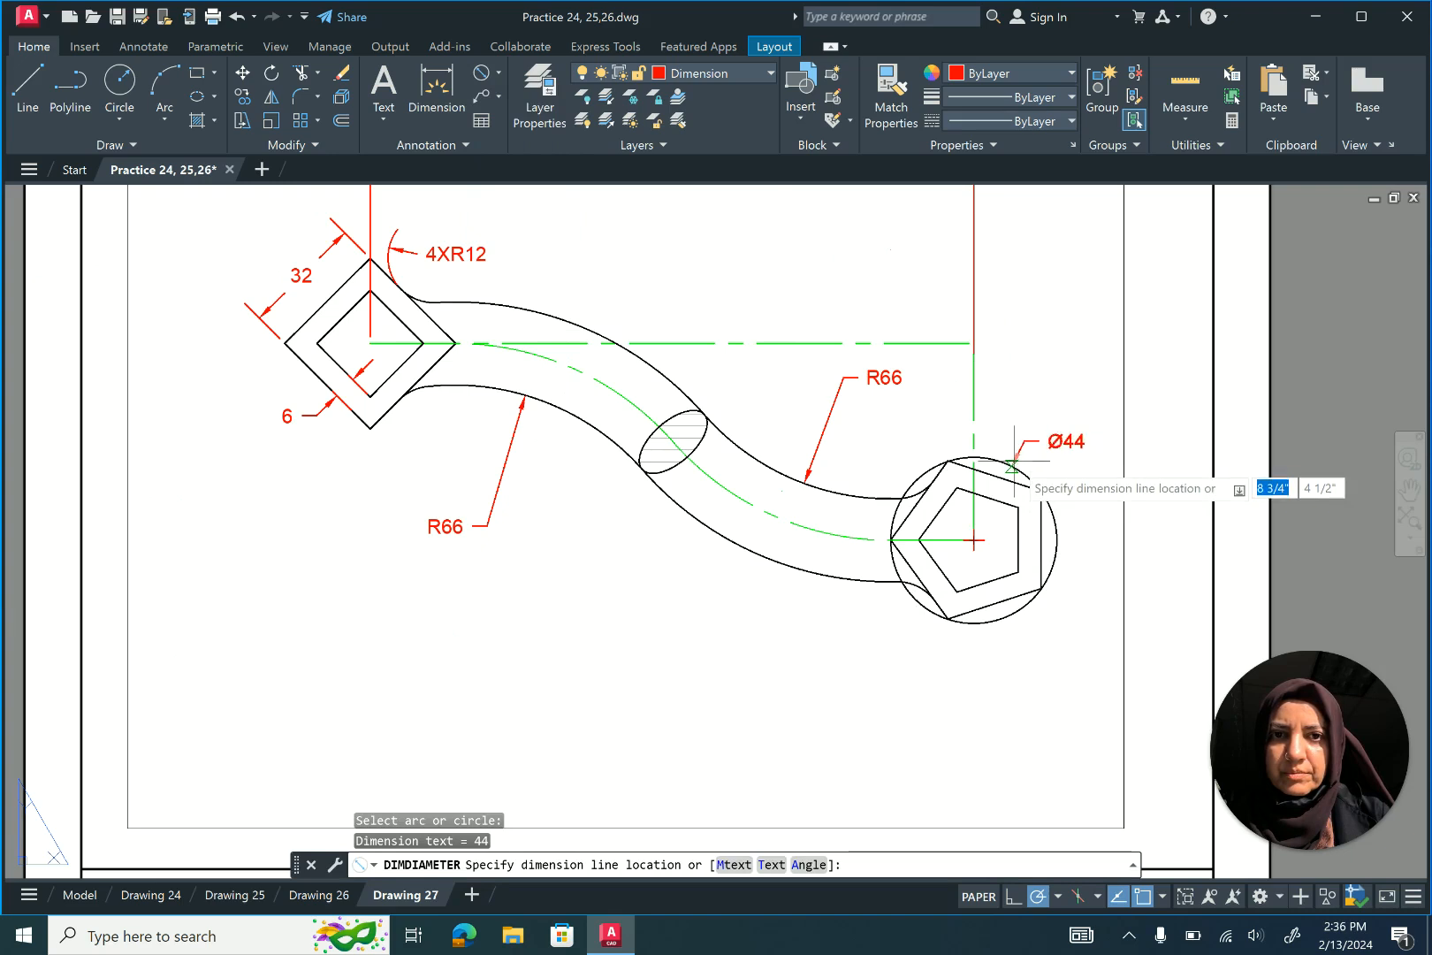
{"action": "left_click", "coordinate": [1025, 394]}
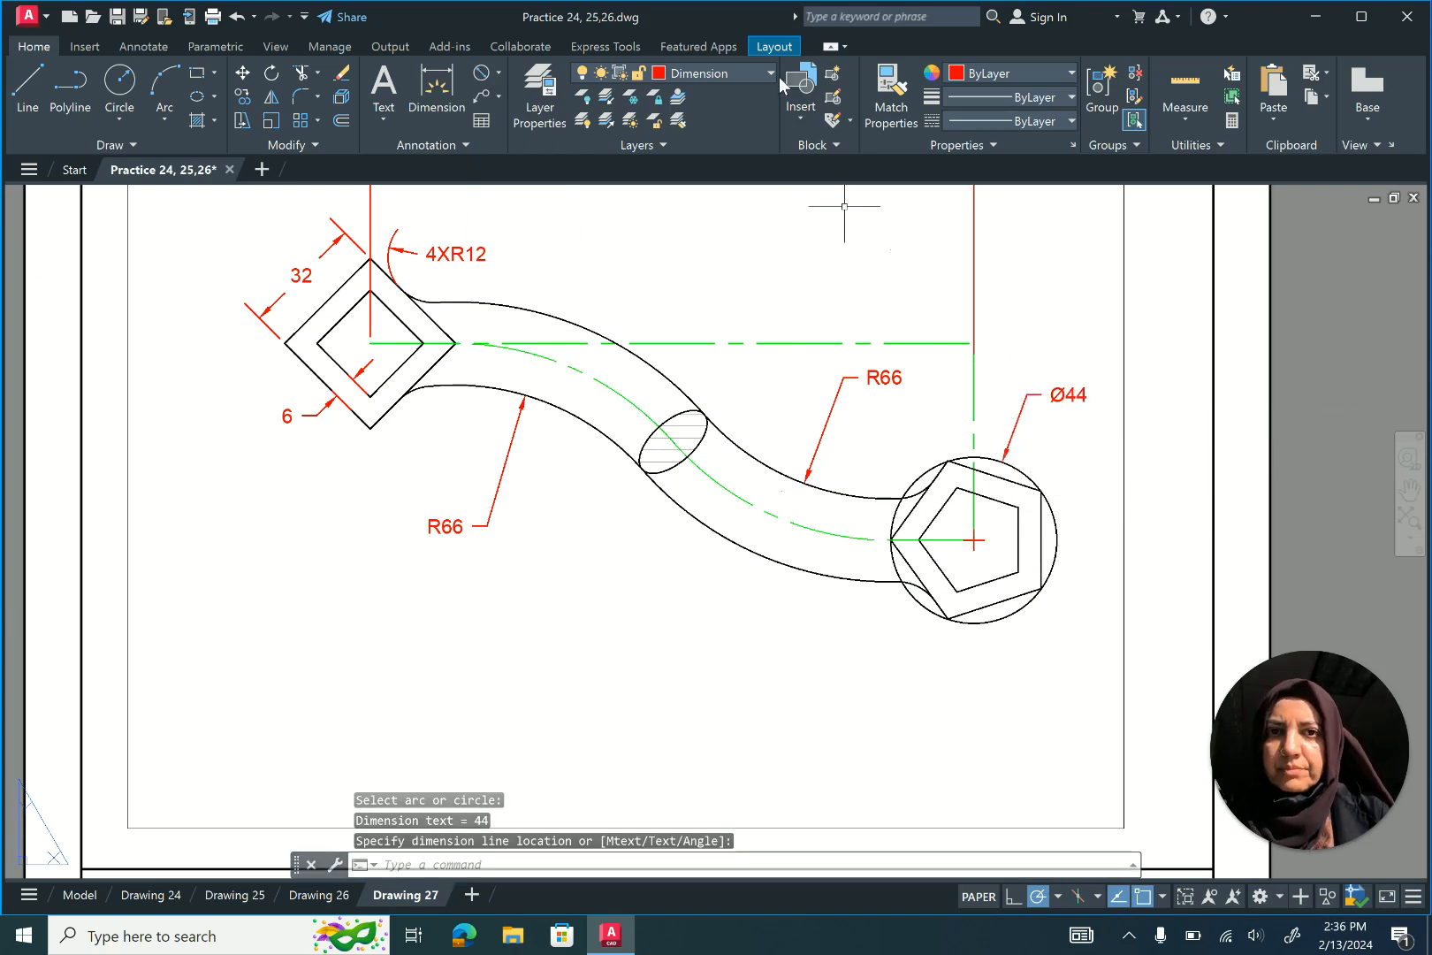
Step: Add an aligned dimension for the gap between the inner and outer pentagons on their lower-right side
{"action": "left_click", "coordinate": [500, 74]}
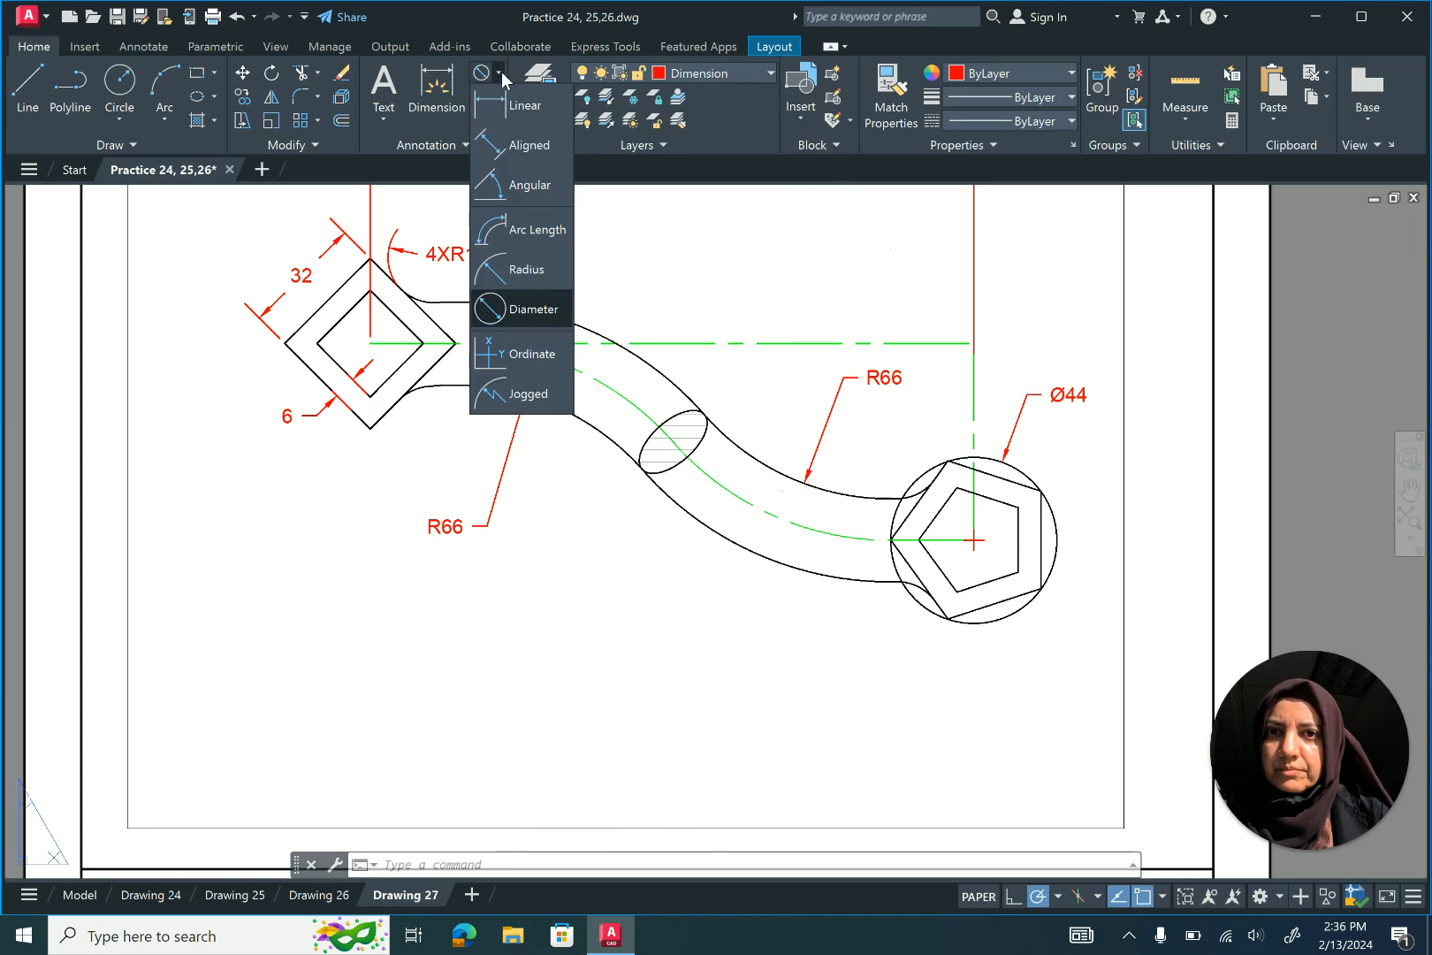
{"action": "left_click", "coordinate": [522, 145]}
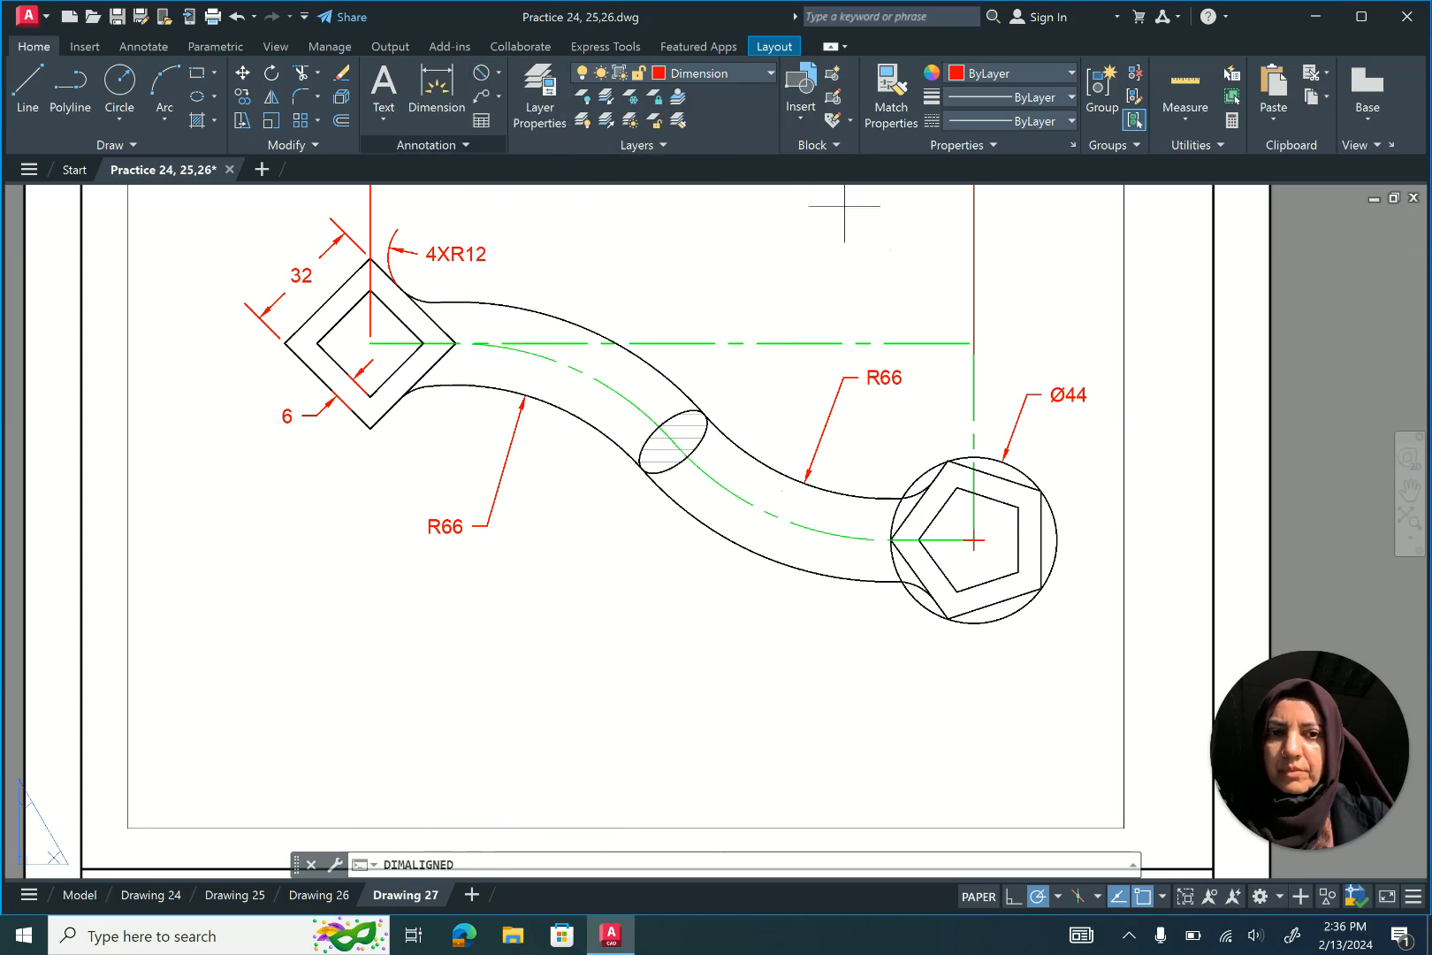
{"action": "scroll", "coordinate": [1052, 584], "scroll_direction": "up", "scroll_amount": 4}
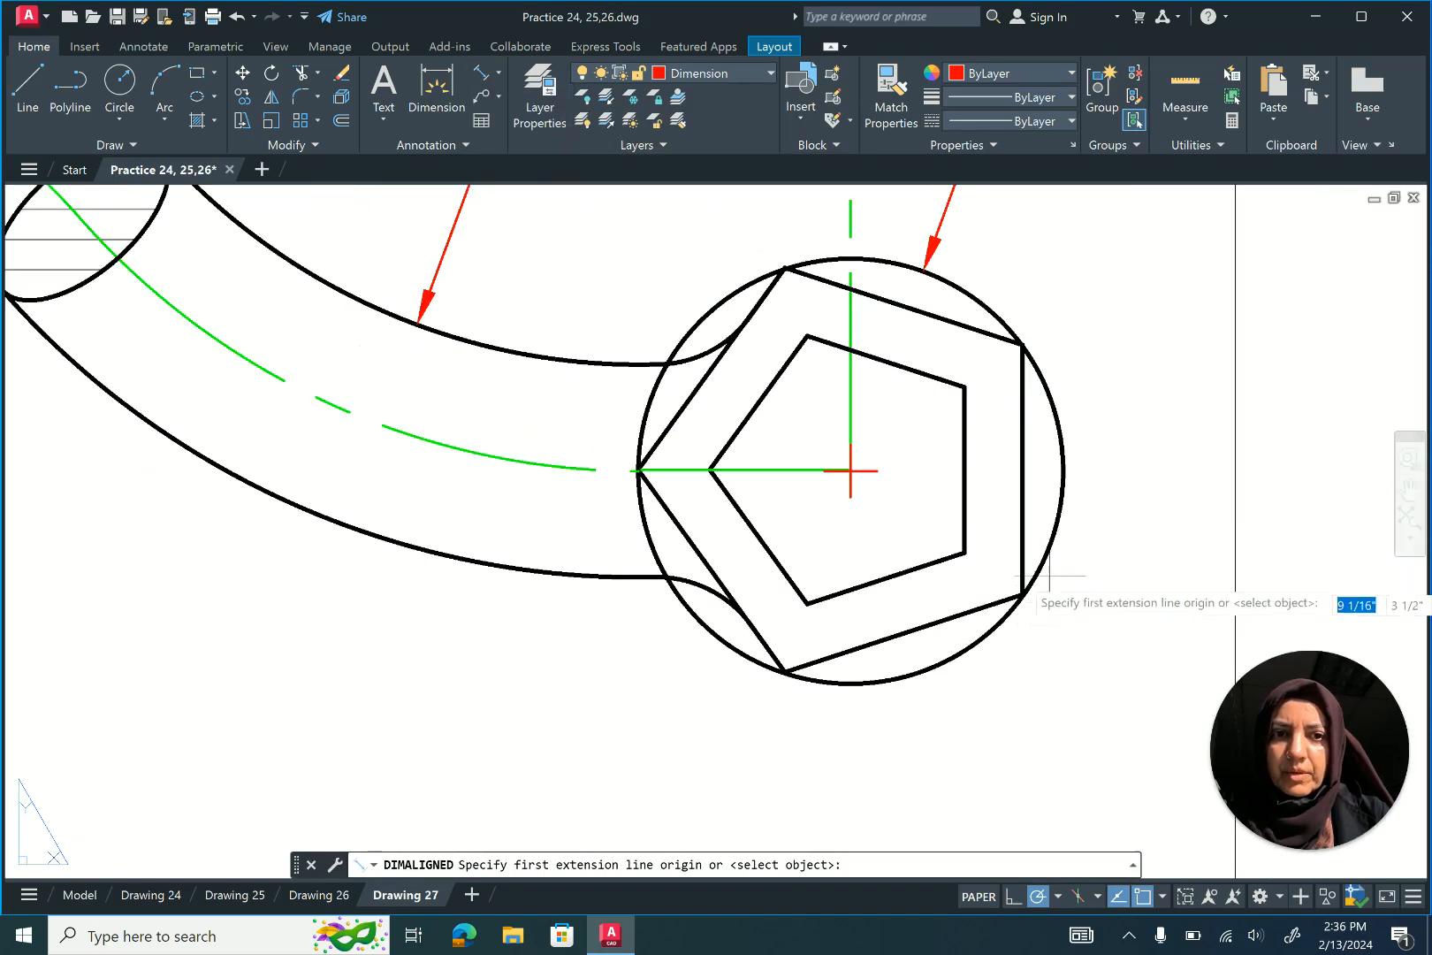
{"action": "left_click", "coordinate": [898, 575]}
{"action": "left_click", "coordinate": [916, 629]}
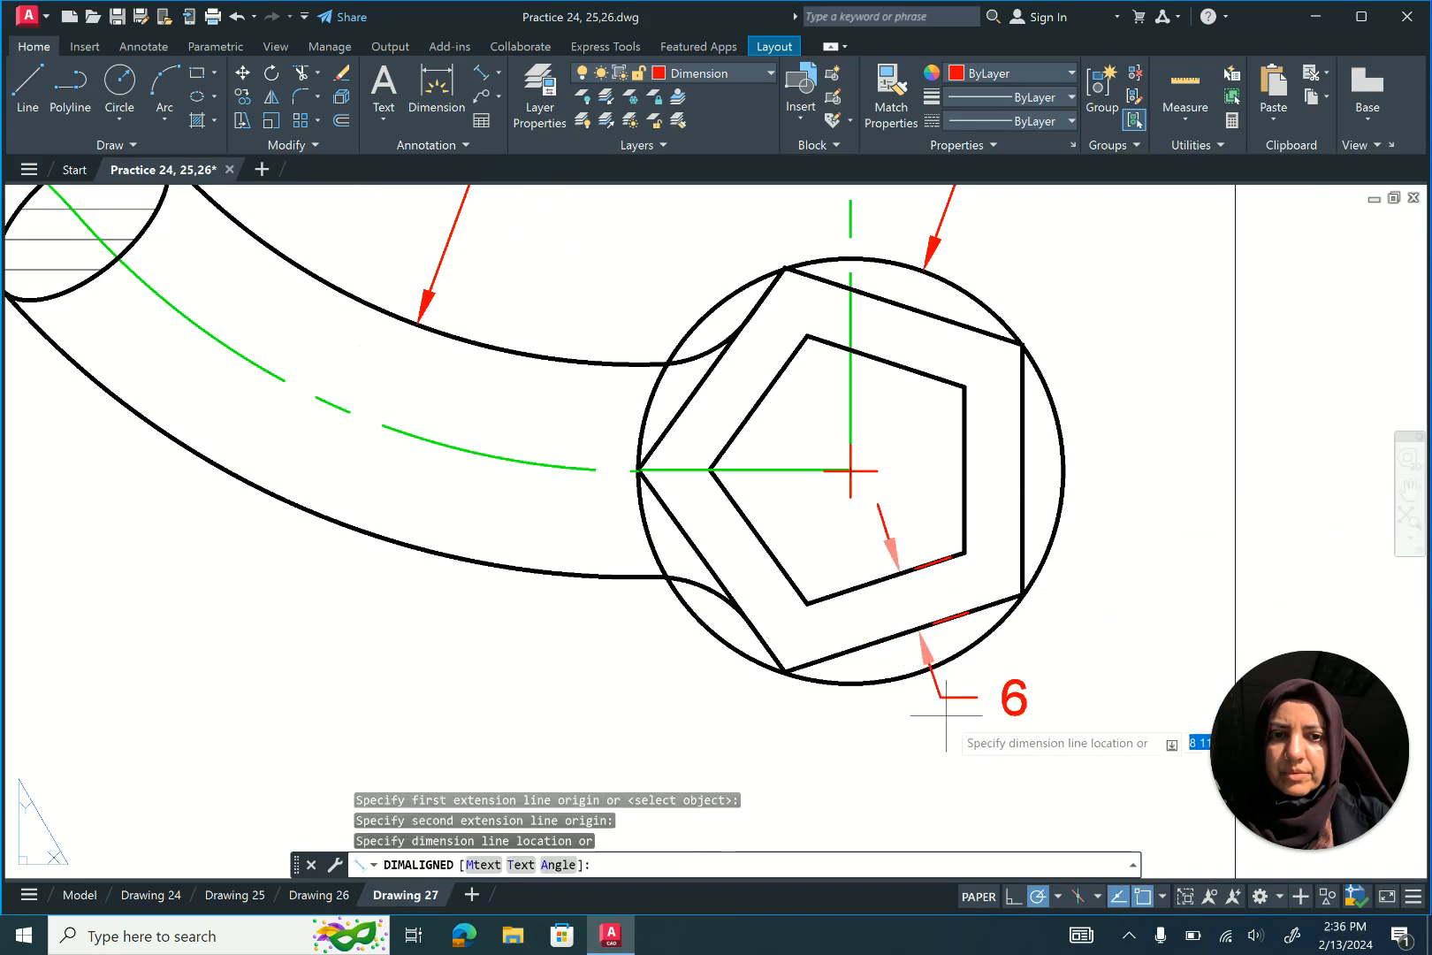
{"action": "left_click", "coordinate": [976, 698]}
{"action": "scroll", "coordinate": [1005, 647], "scroll_direction": "down", "scroll_amount": 2}
{"action": "scroll", "coordinate": [1005, 646], "scroll_direction": "down", "scroll_amount": 2}
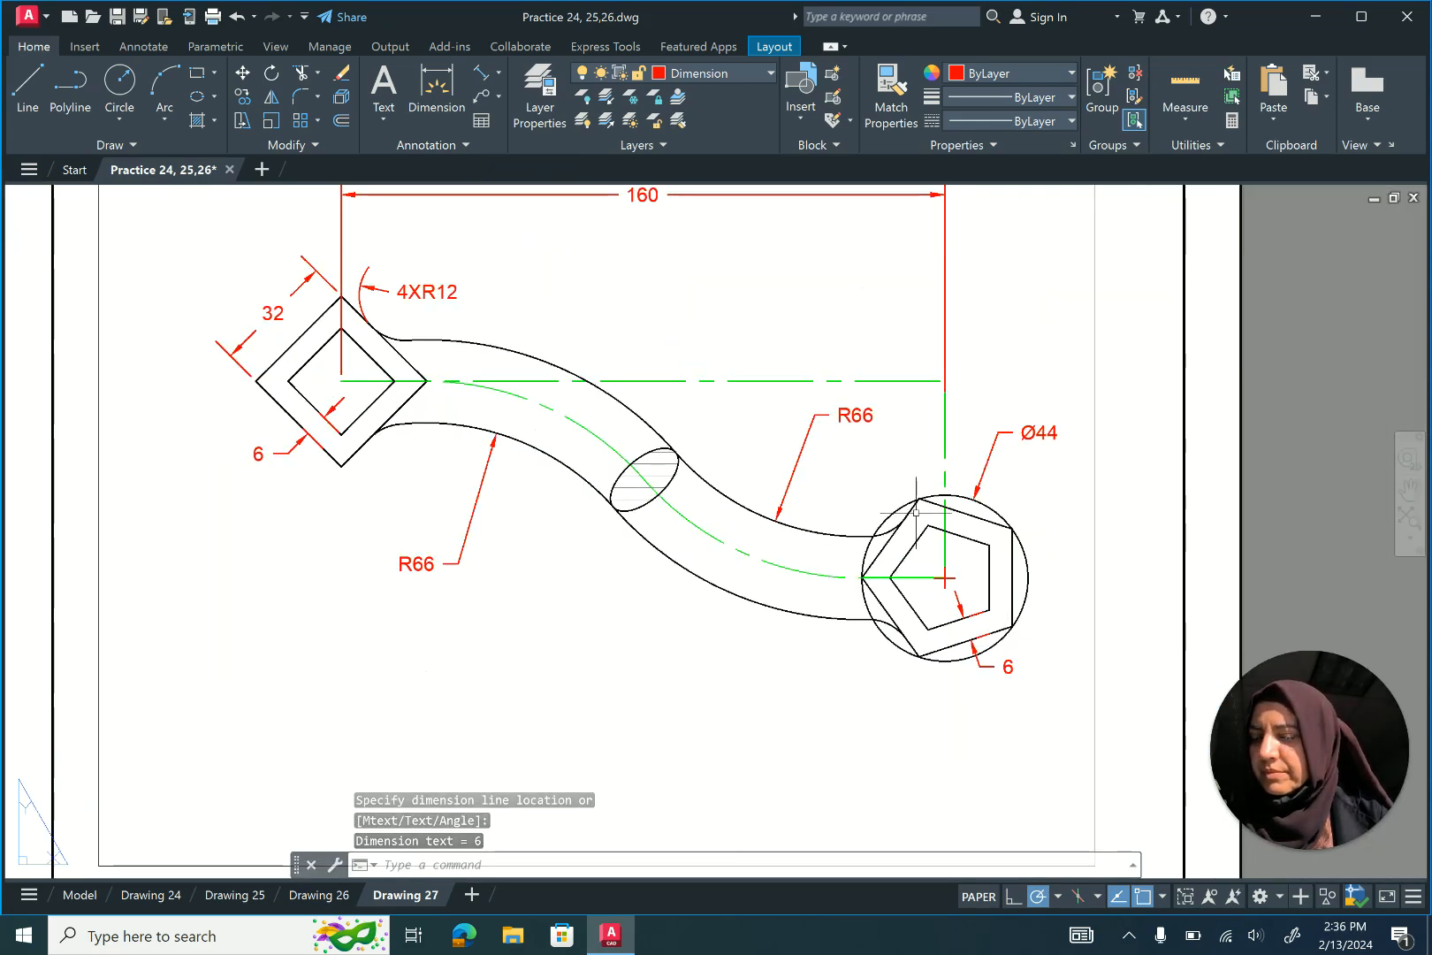
Step: Add an aligned dimension across the wrench arm's width, just beyond the hatched ellipse toward the pentagon
{"action": "left_click", "coordinate": [481, 73]}
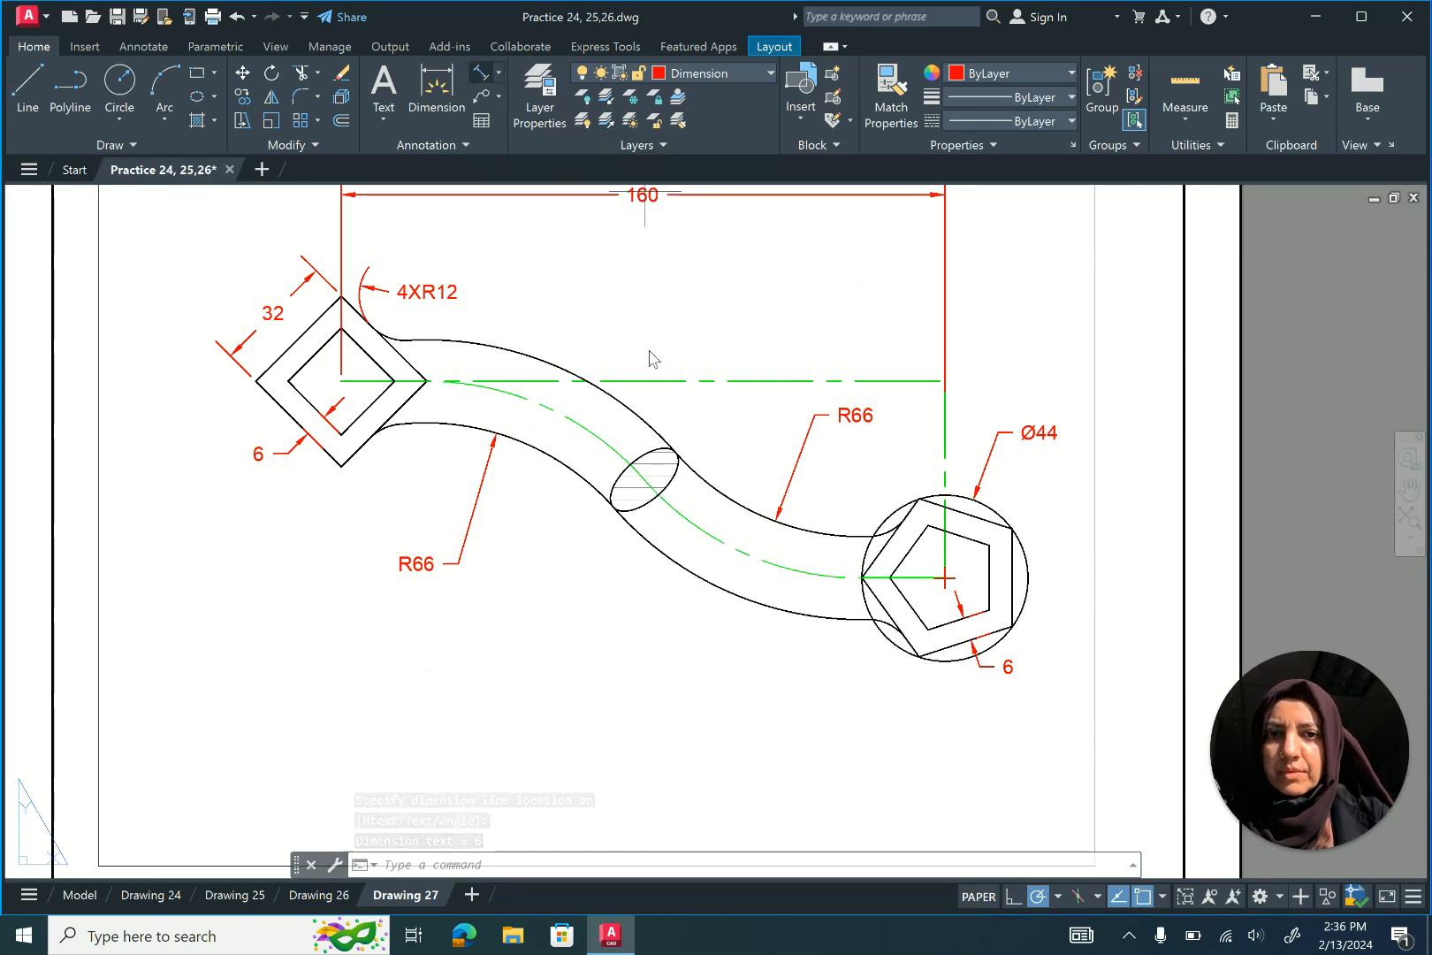
{"action": "left_click", "coordinate": [731, 506]}
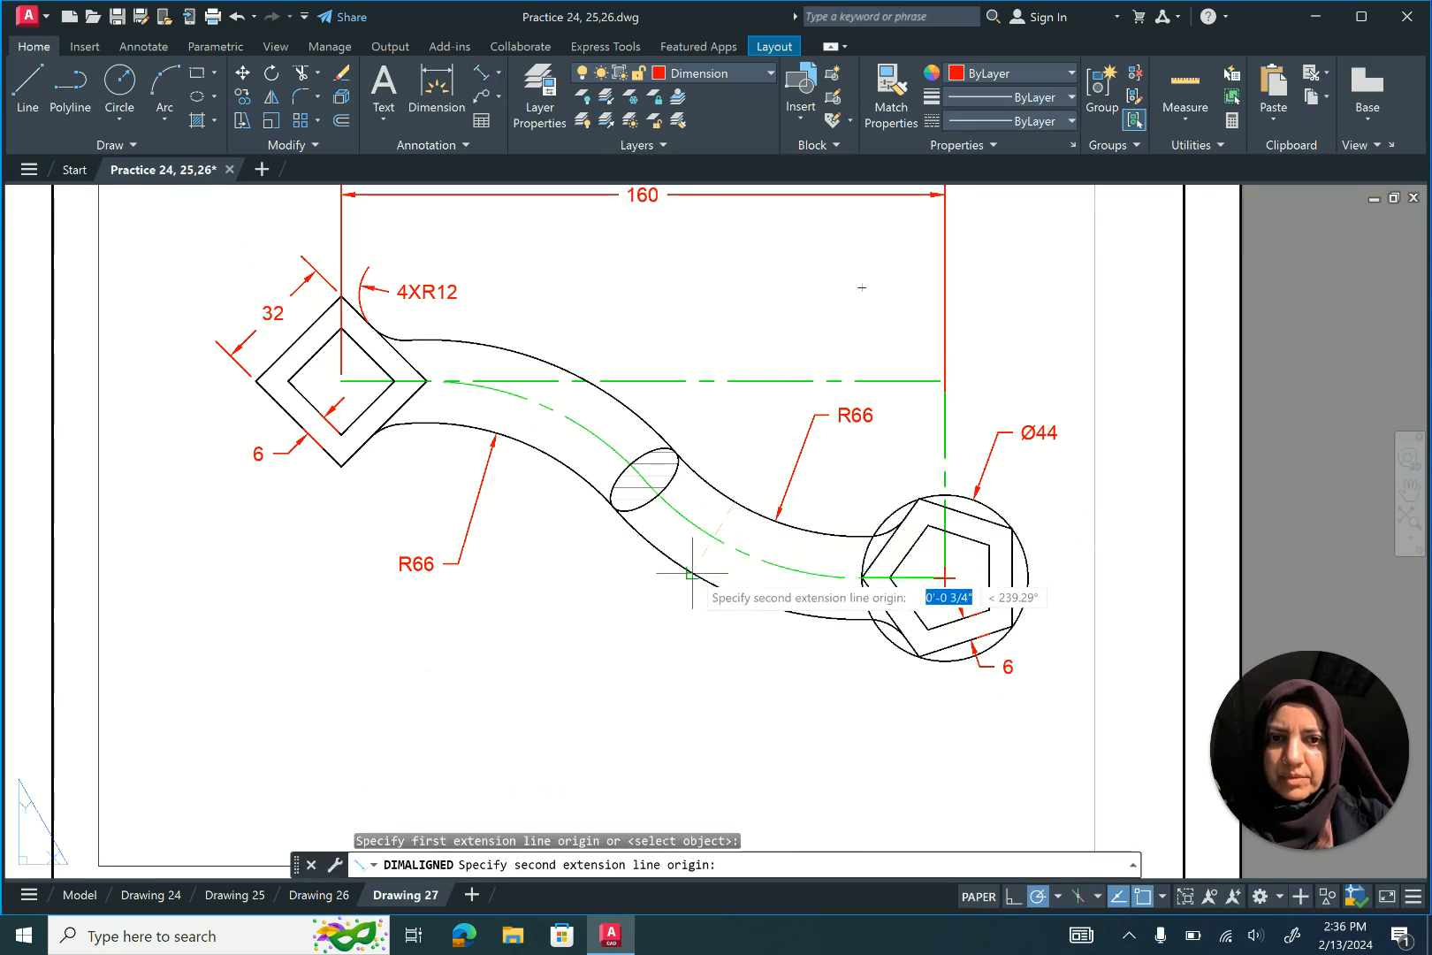
{"action": "left_click", "coordinate": [693, 573]}
{"action": "left_click", "coordinate": [688, 584]}
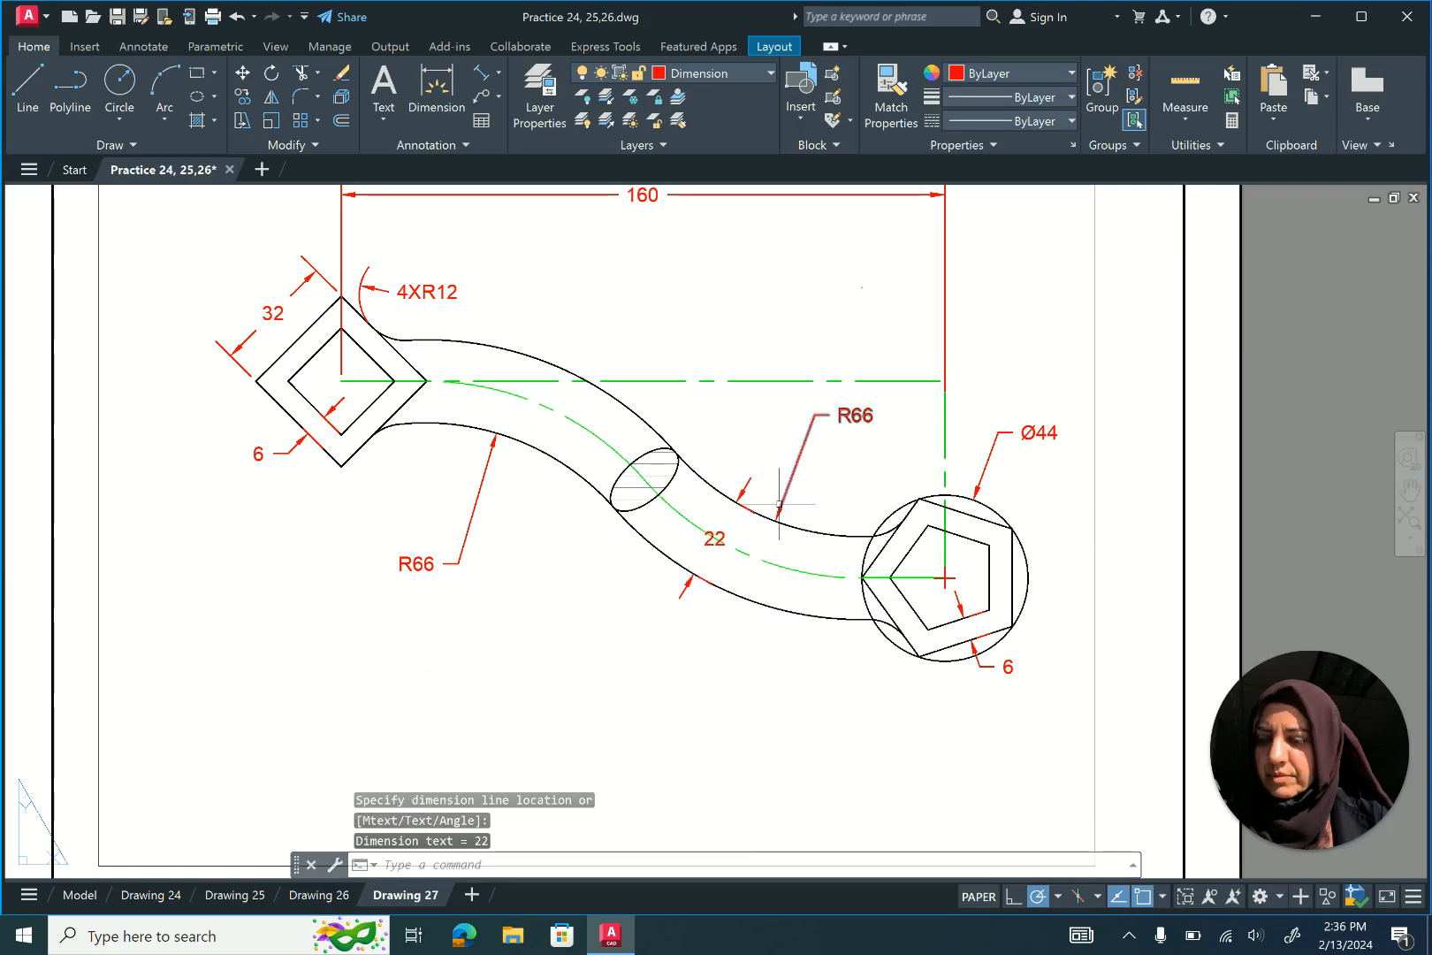
Step: Add an aligned dimension for the hatched ellipse's minor axis, with the dimension line below and left of the arm
{"action": "scroll", "coordinate": [687, 584], "scroll_direction": "down", "scroll_amount": 3}
{"action": "scroll", "coordinate": [625, 558], "scroll_direction": "up", "scroll_amount": 3}
{"action": "scroll", "coordinate": [625, 558], "scroll_direction": "up", "scroll_amount": 2}
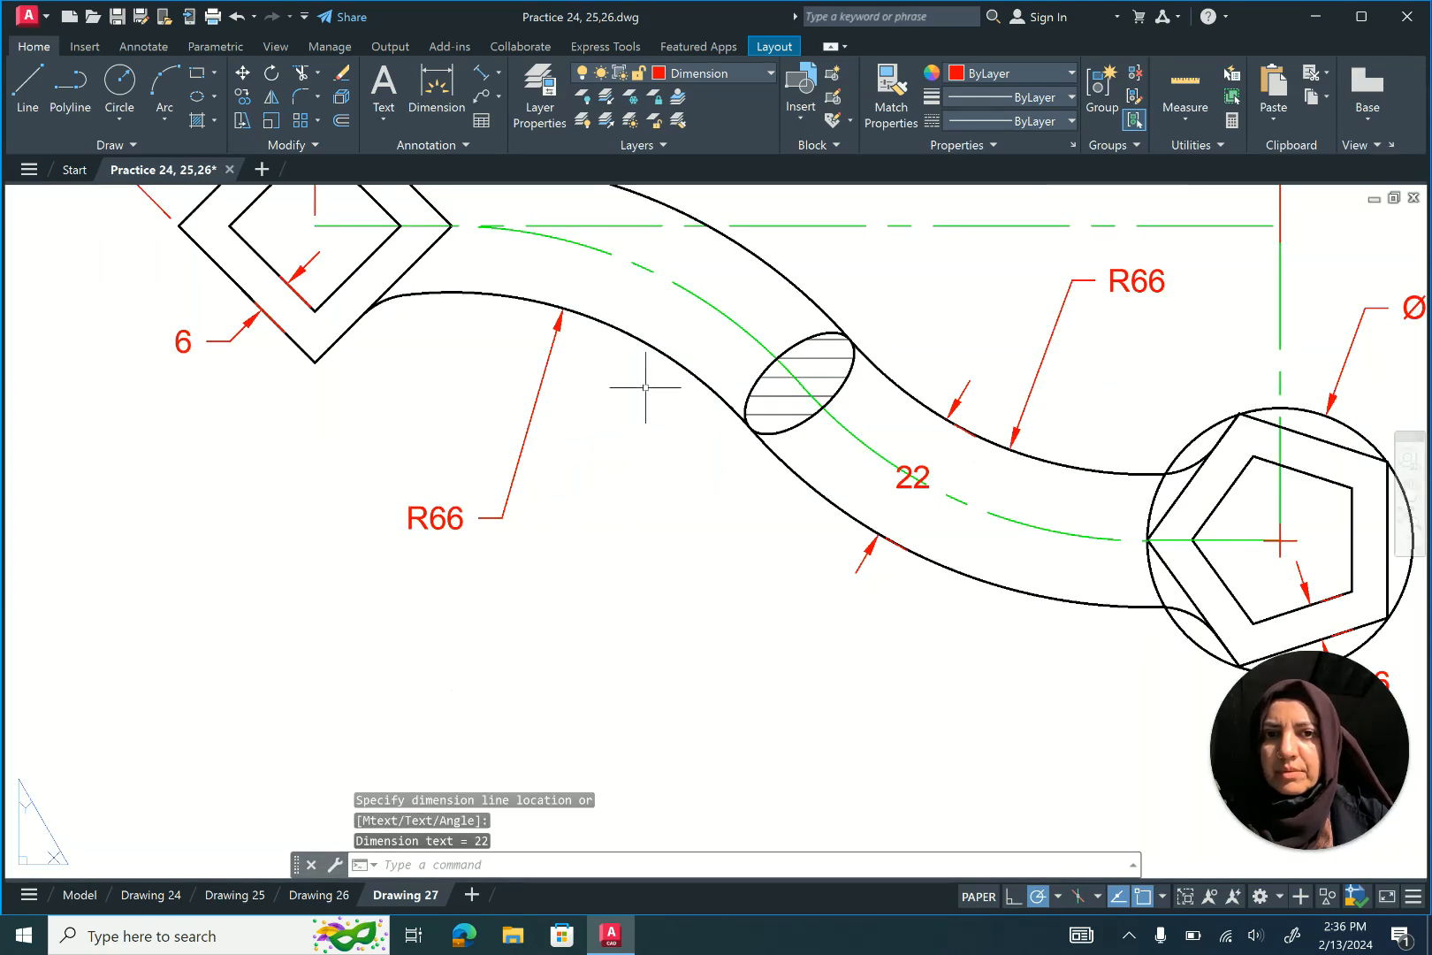
{"action": "left_click", "coordinate": [481, 74]}
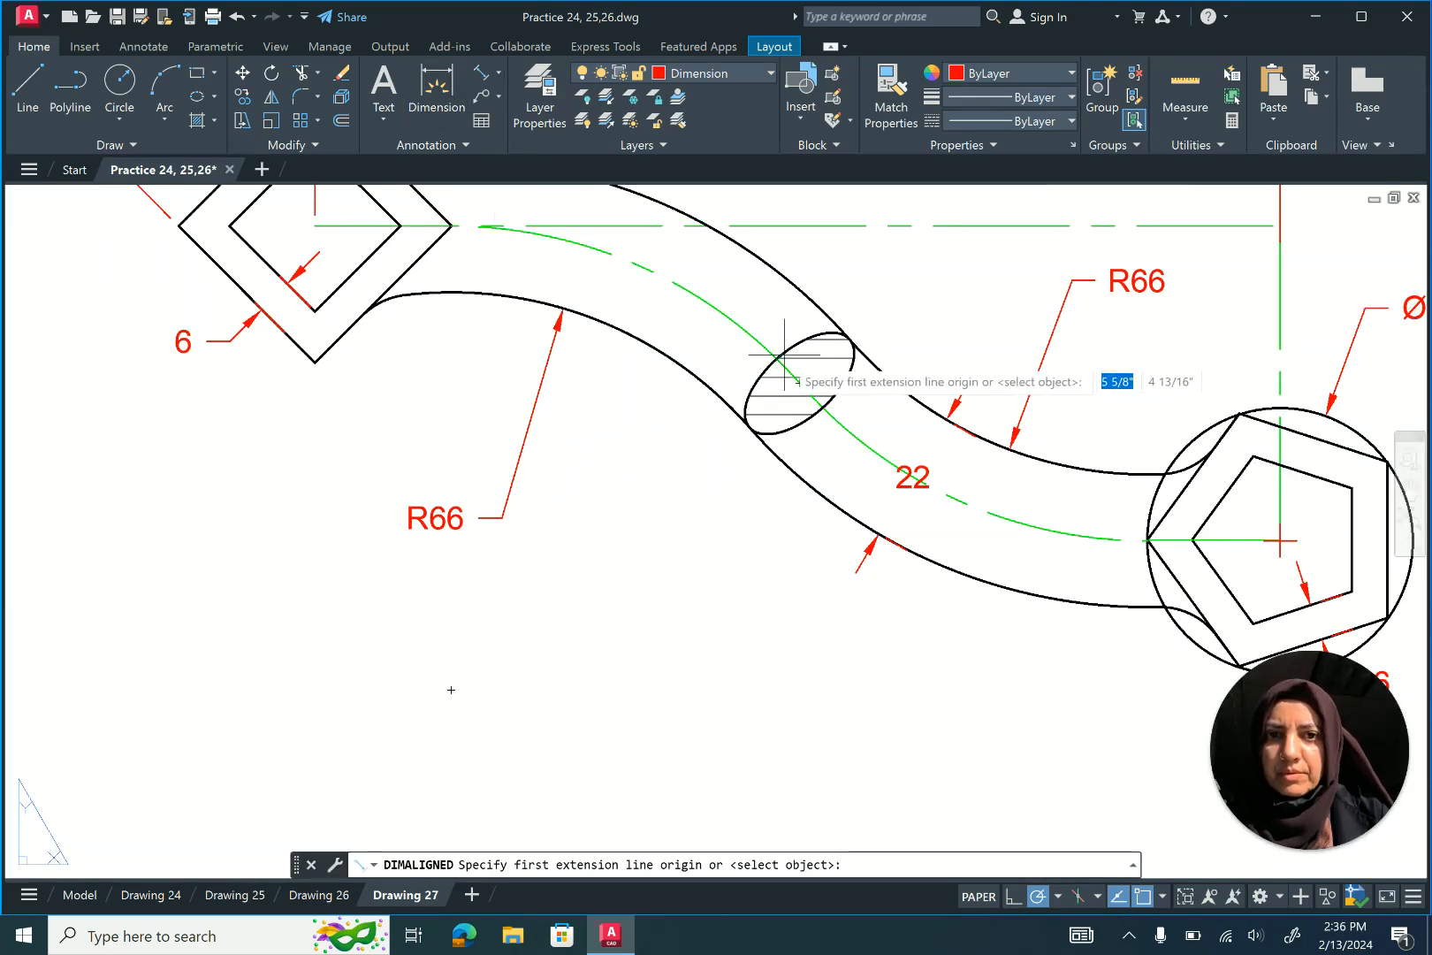
{"action": "left_click", "coordinate": [800, 383]}
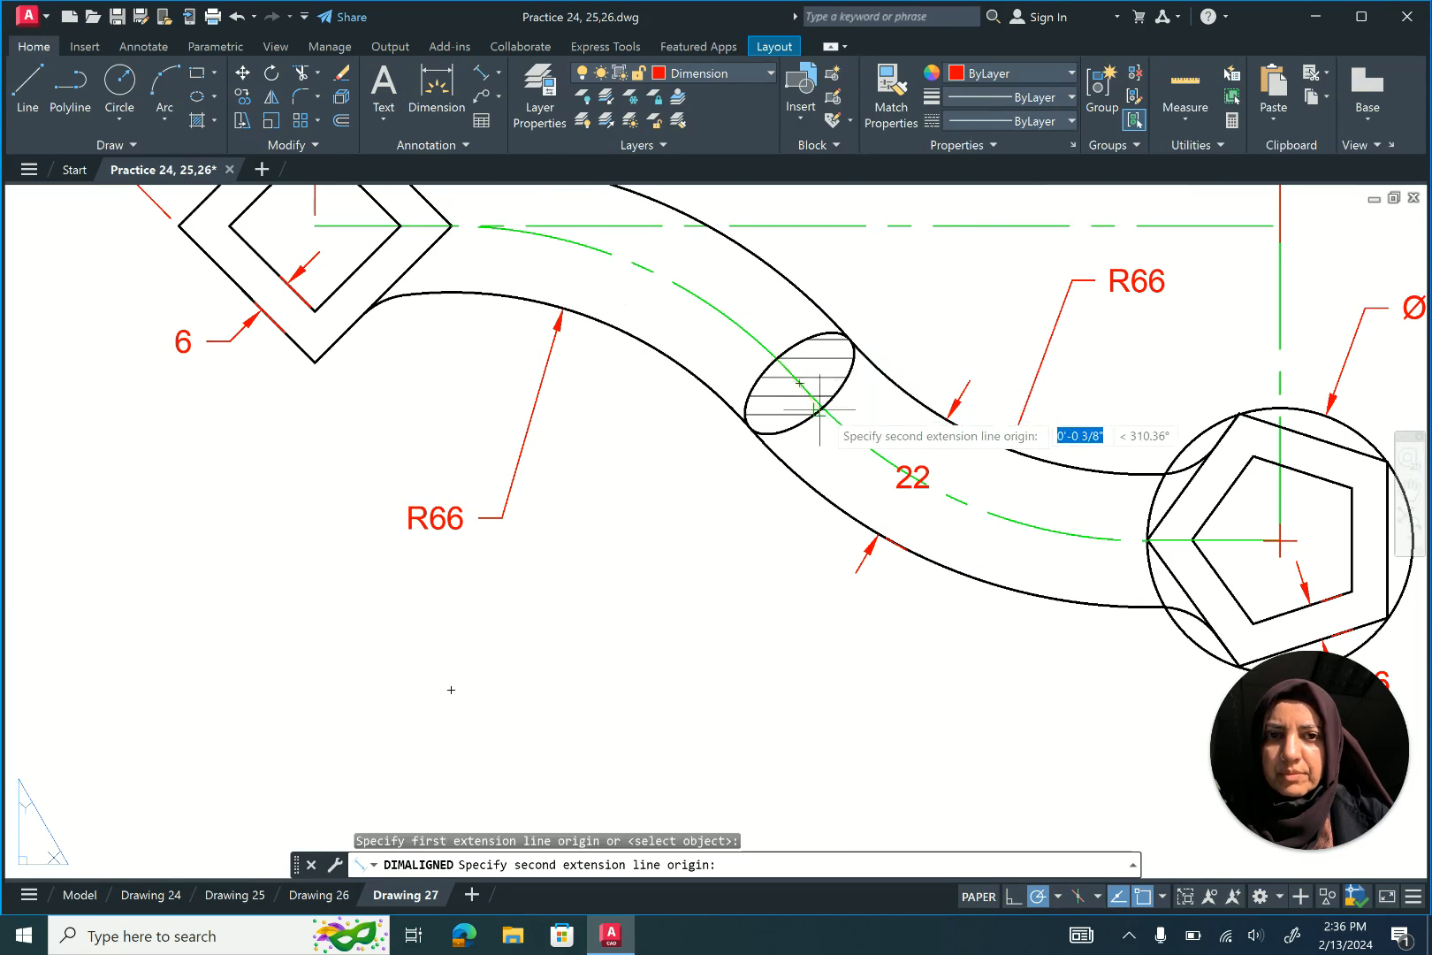
{"action": "left_click", "coordinate": [819, 408]}
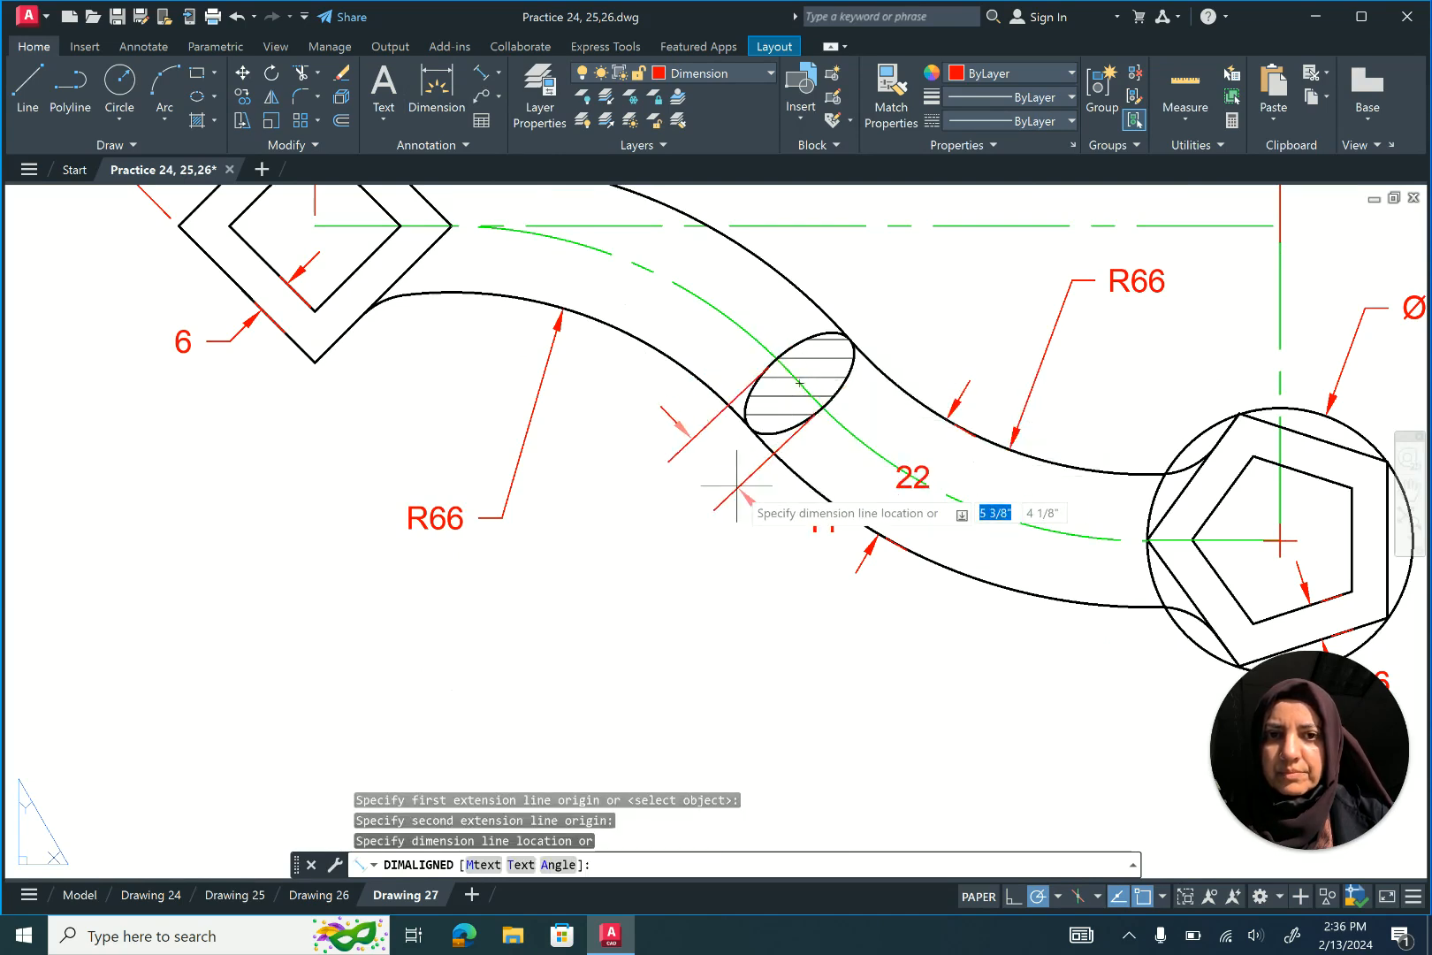
{"action": "left_click", "coordinate": [739, 488]}
Step: Change the drawing number in the title block text to DRAWING 27
{"action": "scroll", "coordinate": [689, 490], "scroll_direction": "down", "scroll_amount": 2}
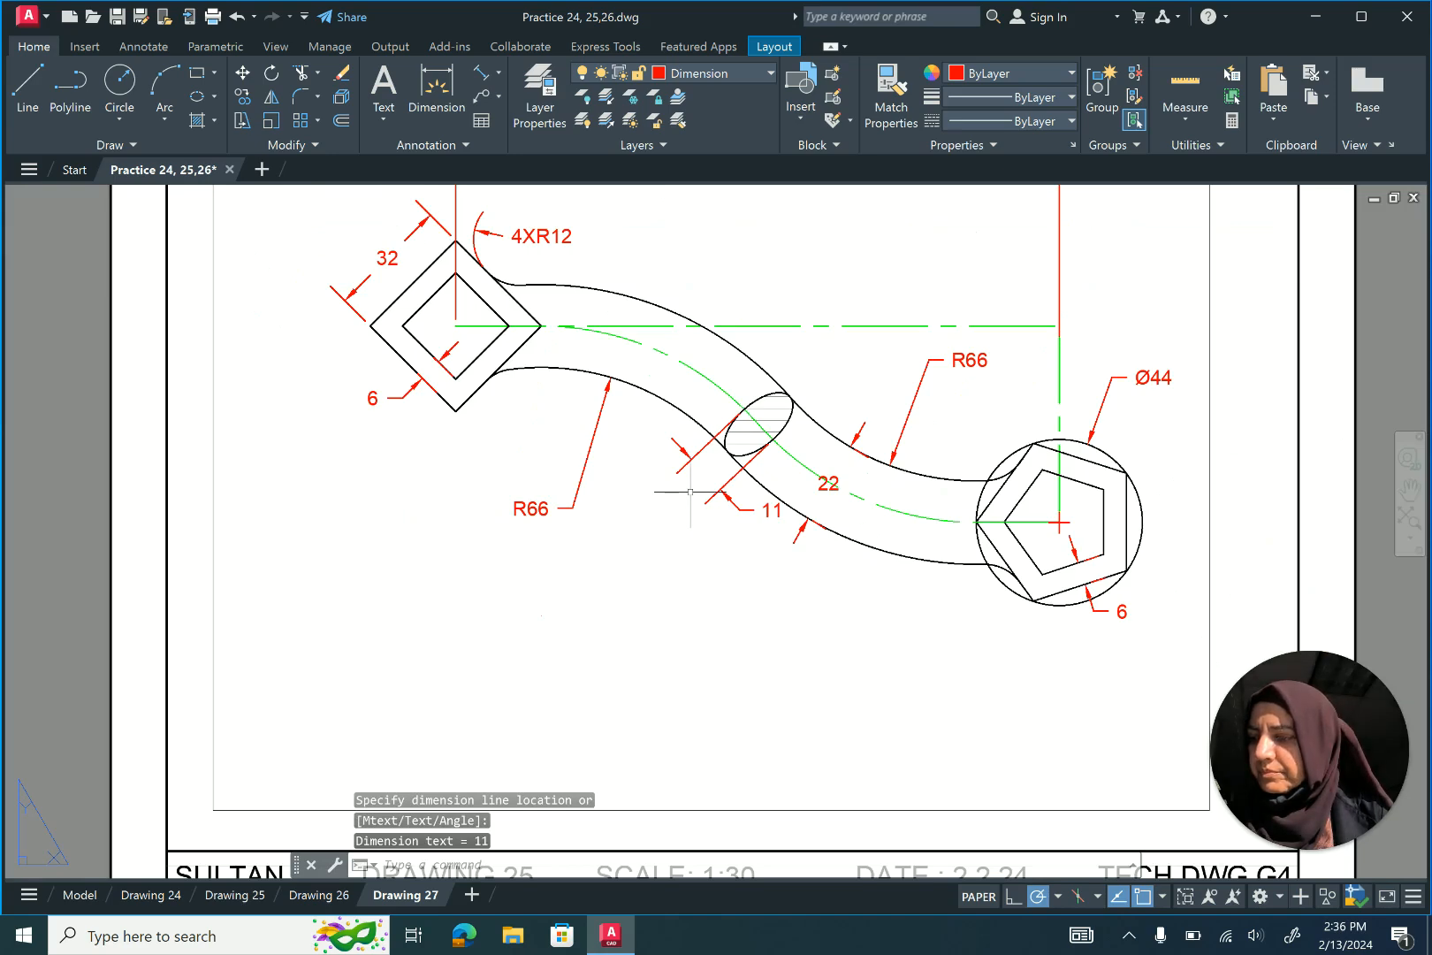
{"action": "scroll", "coordinate": [867, 517], "scroll_direction": "down", "scroll_amount": 2}
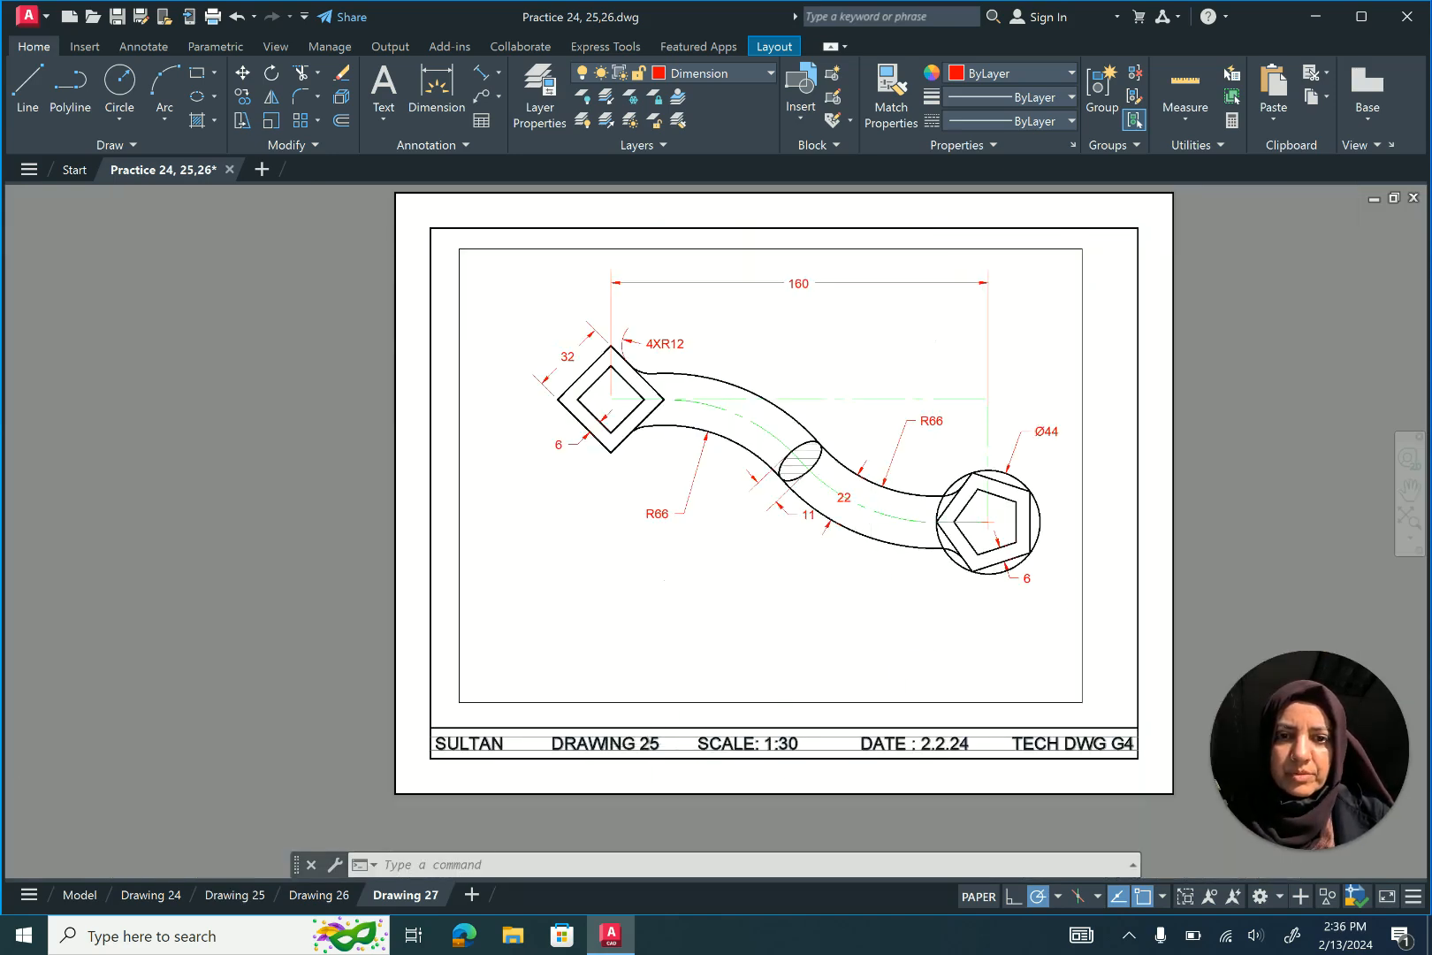
{"action": "scroll", "coordinate": [645, 743], "scroll_direction": "up", "scroll_amount": 2}
{"action": "double_click", "coordinate": [667, 748]}
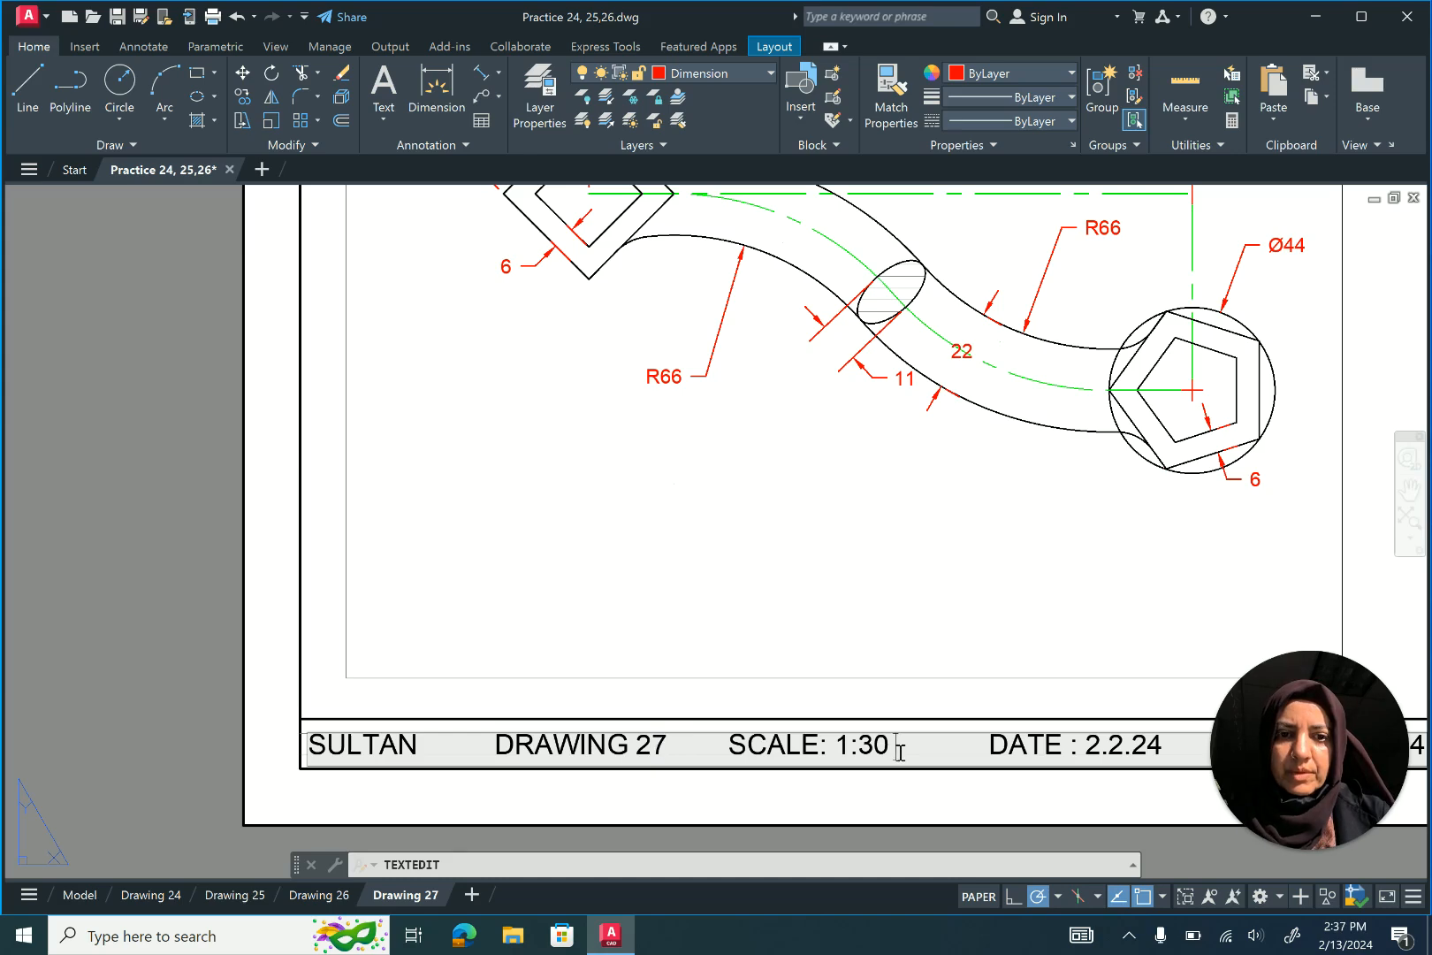
Step: Set the title block date to 2.13.24 and shorten the gap before TECH DWG G4 to fit the text inside the border
{"action": "scroll", "coordinate": [629, 629], "scroll_direction": "down", "scroll_amount": 2}
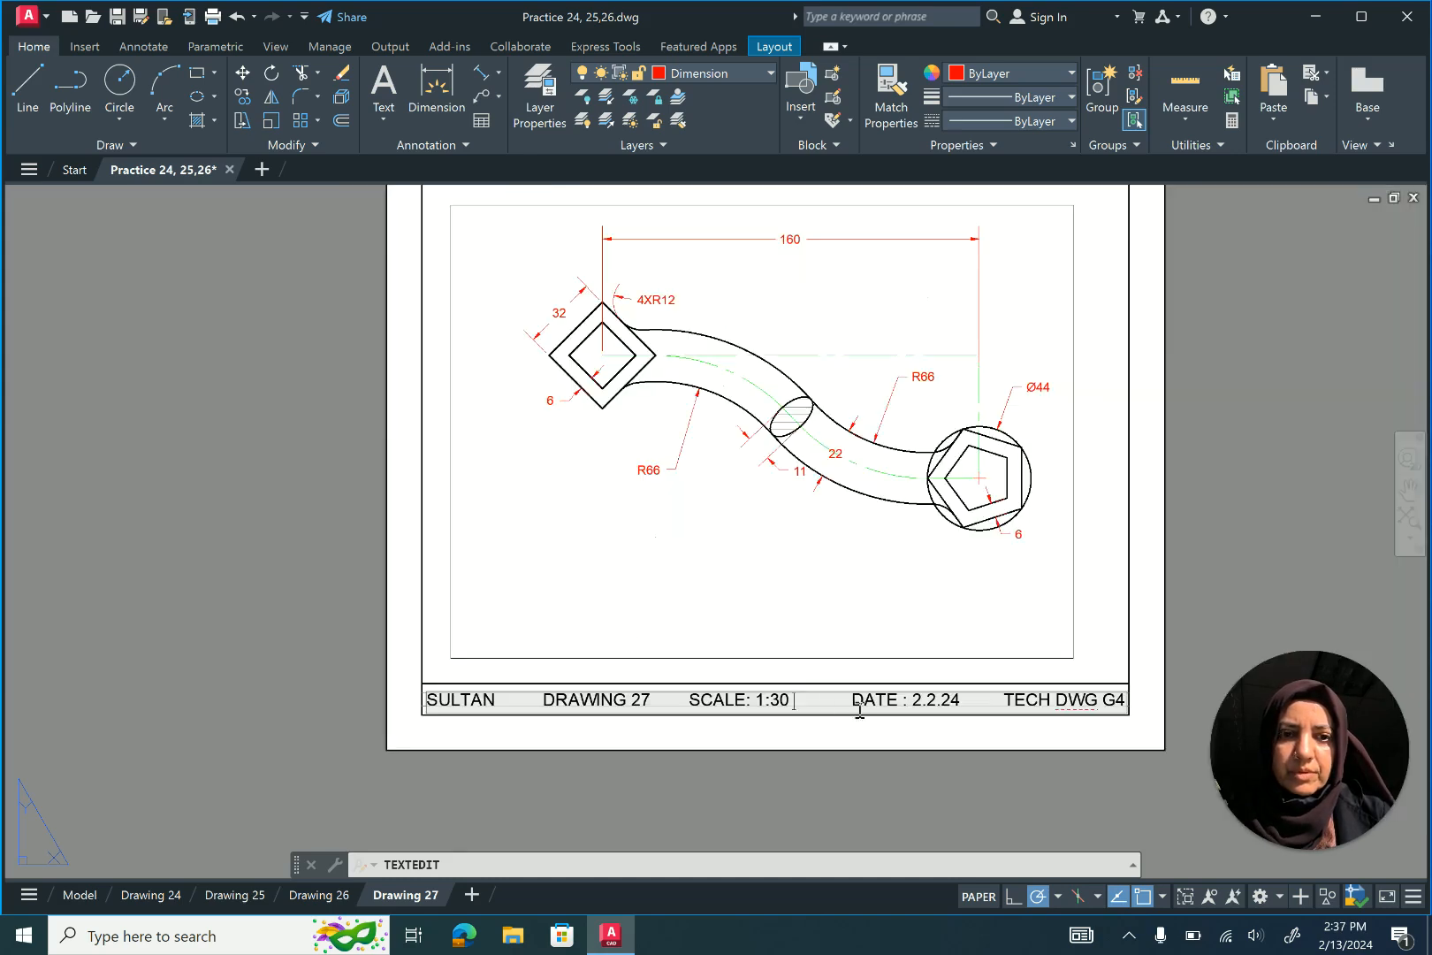
{"action": "scroll", "coordinate": [928, 707], "scroll_direction": "down", "scroll_amount": 2}
{"action": "scroll", "coordinate": [940, 723], "scroll_direction": "up", "scroll_amount": 3}
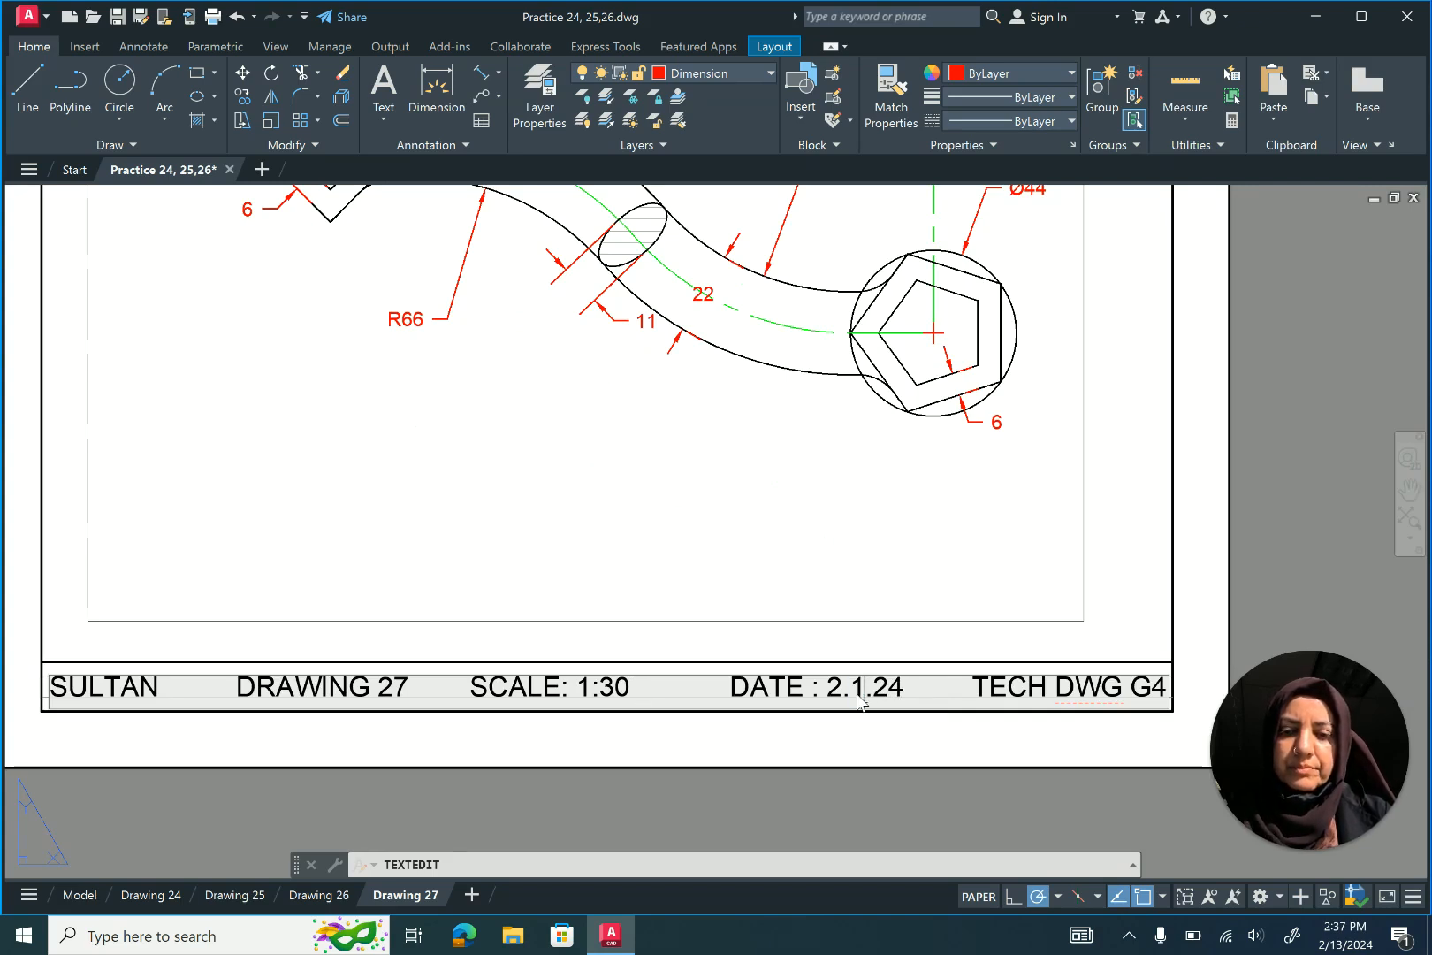
{"action": "type", "text": "3"}
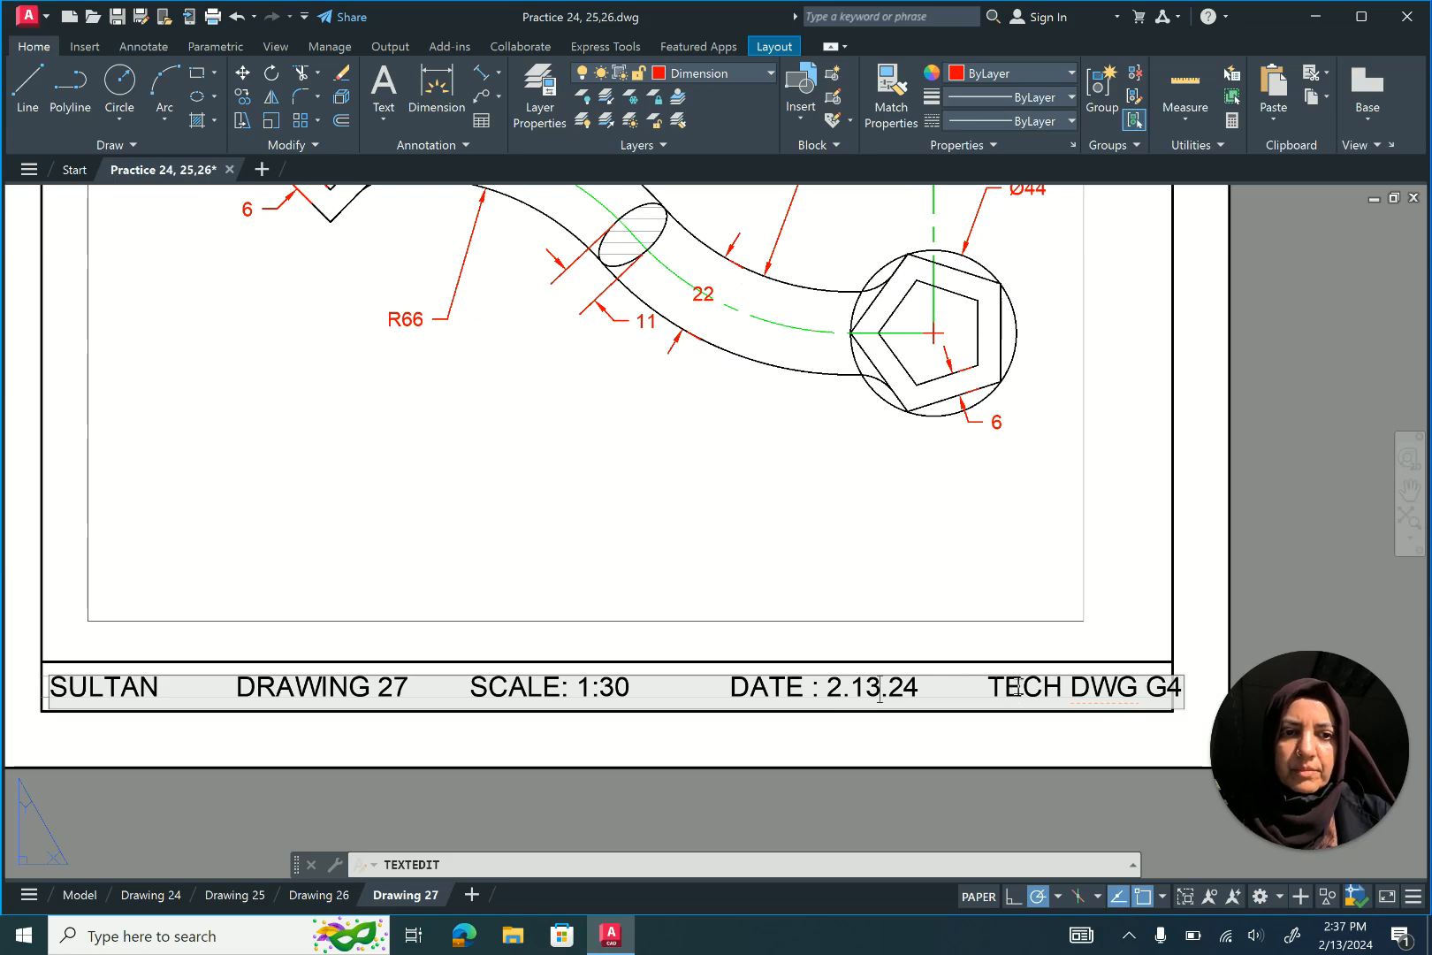
{"action": "key", "text": "BackSpace"}
{"action": "key", "text": "BackSpace"}
{"action": "key", "text": "BackSpace"}
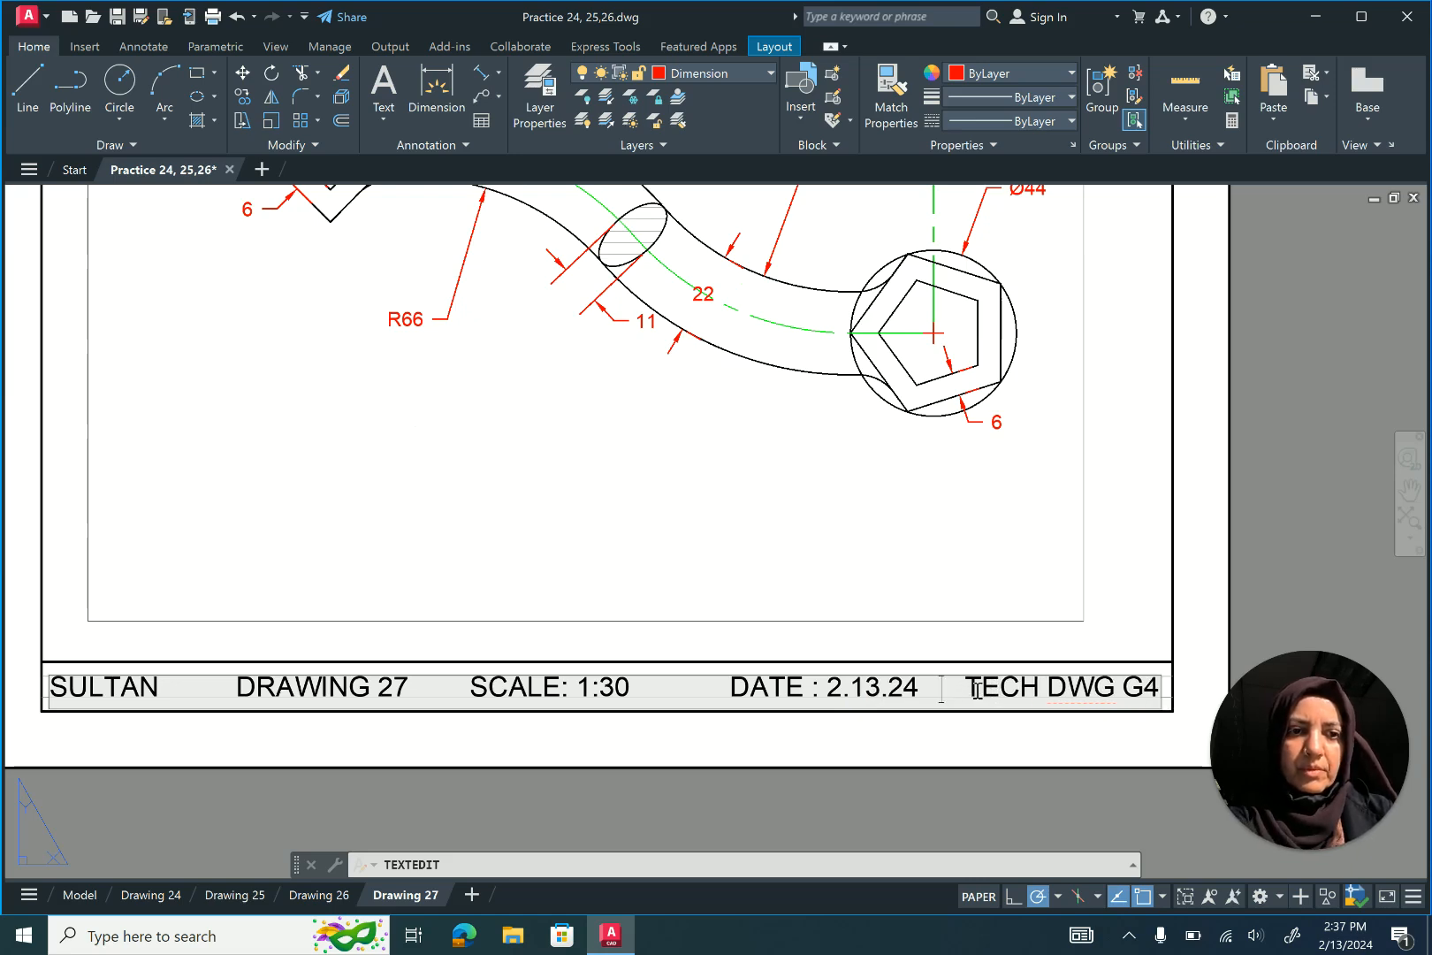
{"action": "key", "text": "Return"}
{"action": "scroll", "coordinate": [981, 658], "scroll_direction": "down", "scroll_amount": 6}
{"action": "scroll", "coordinate": [1017, 579], "scroll_direction": "up", "scroll_amount": 4}
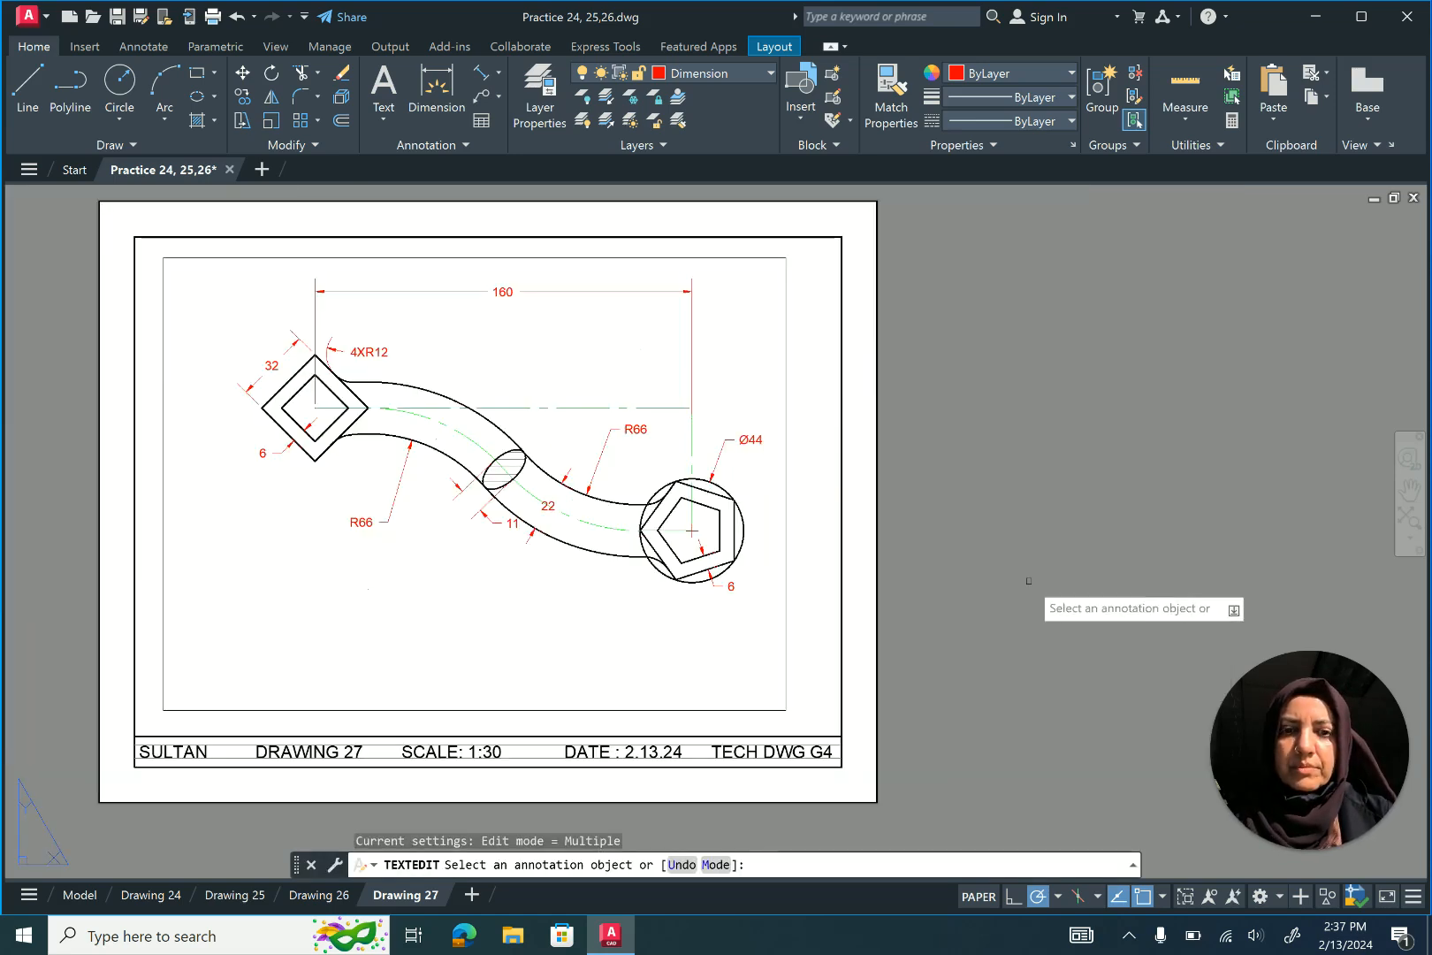
{"action": "right_click", "coordinate": [1030, 581]}
{"action": "left_click", "coordinate": [1048, 592]}
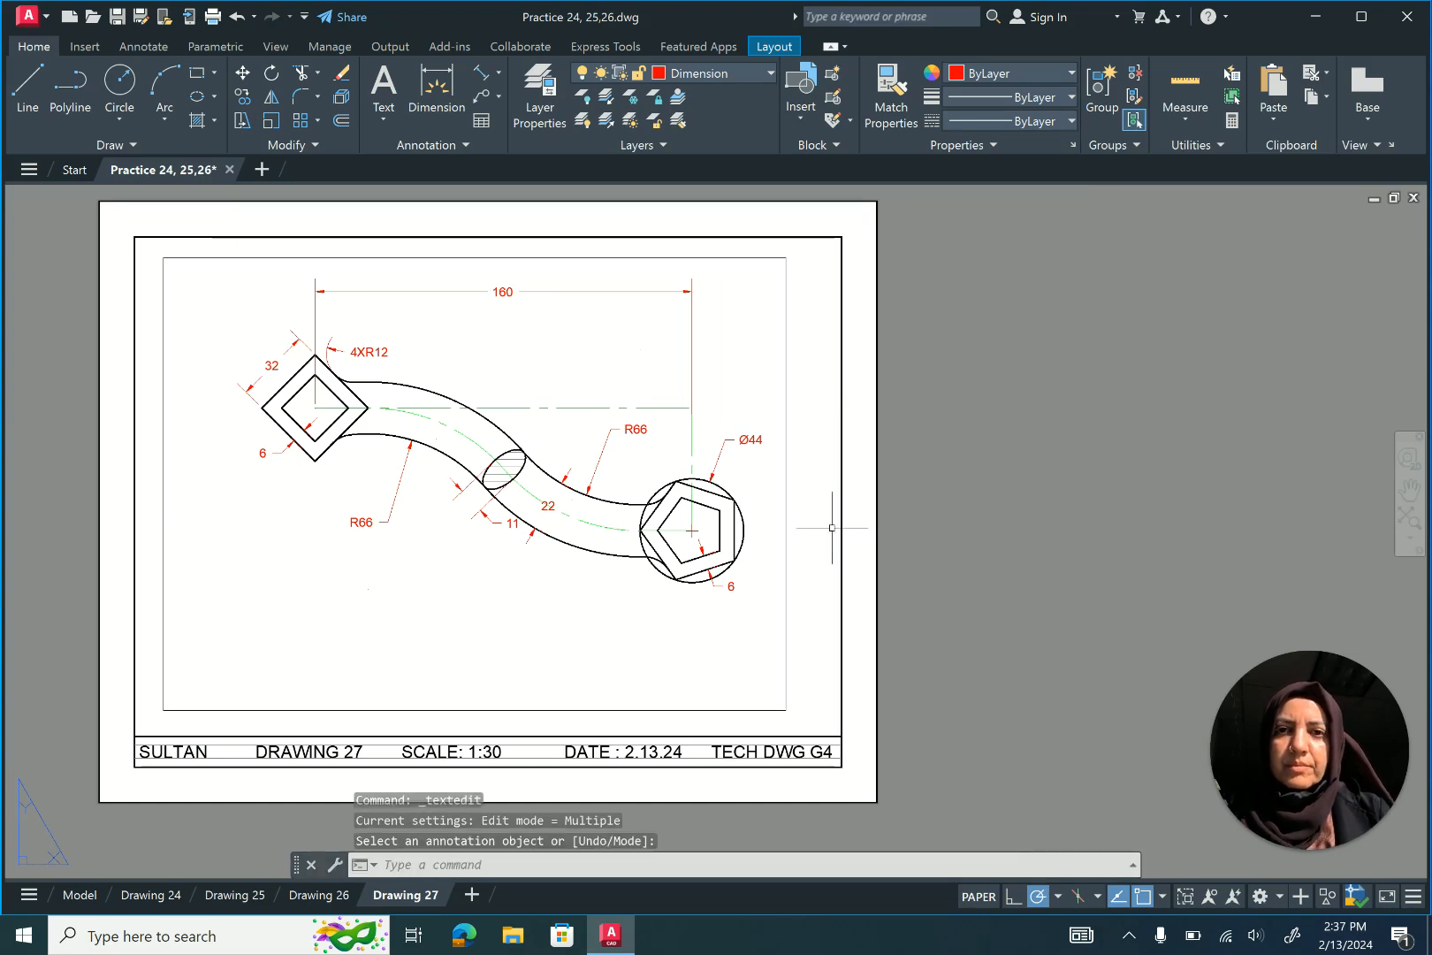